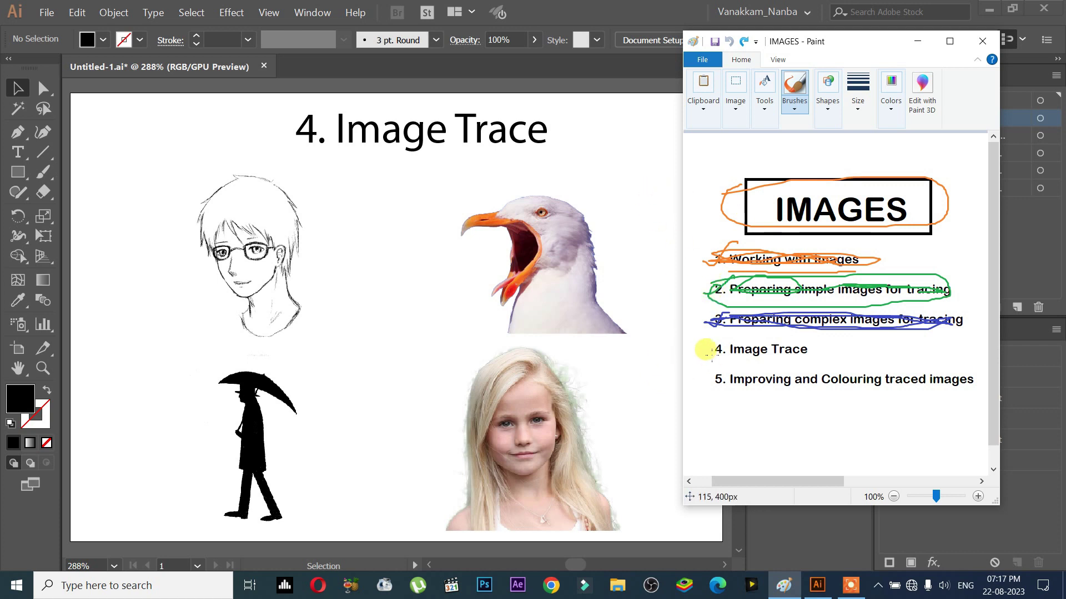
Draw a yellow tick beside '4. Image Trace' in the Paint outline, then minimize and restore Paint.
drag(705, 350, 724, 335)
click(917, 41)
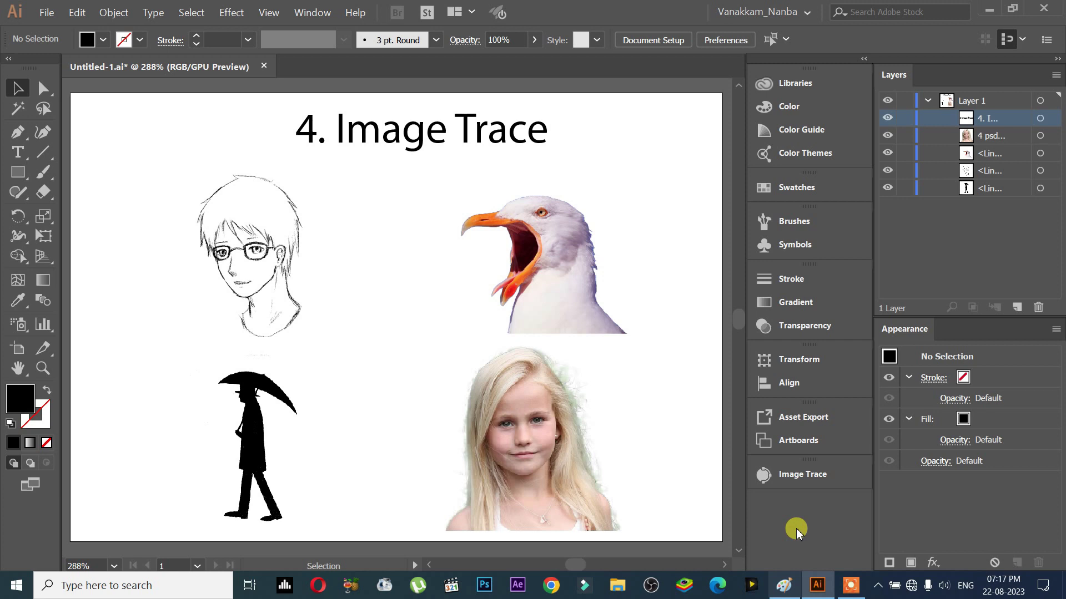
click(784, 584)
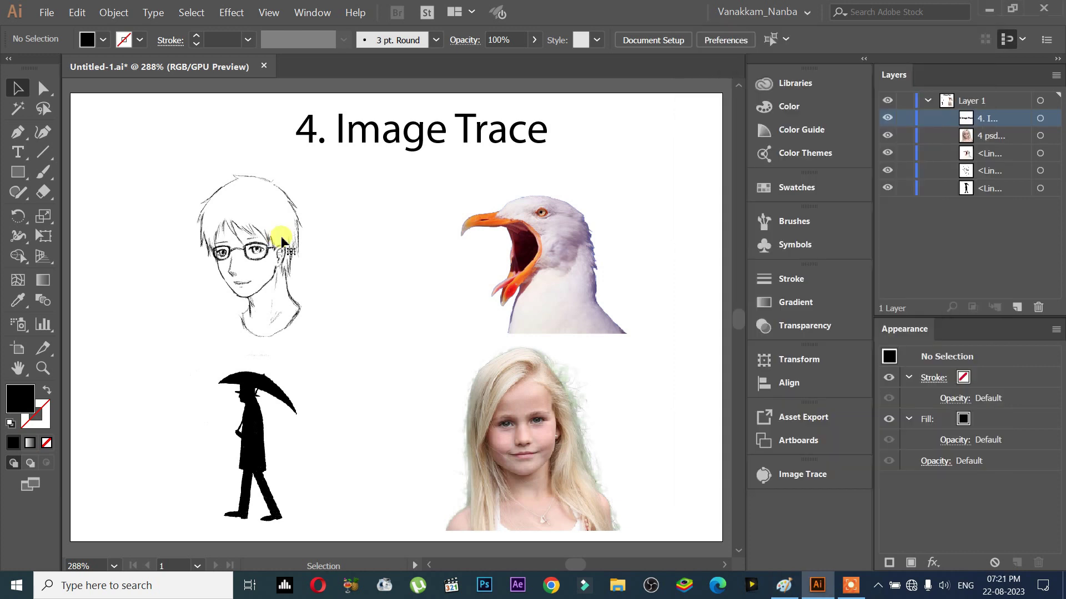
Reposition the boy sketch, move the umbrella silhouette down, and shift the girl photo down-right.
click(283, 244)
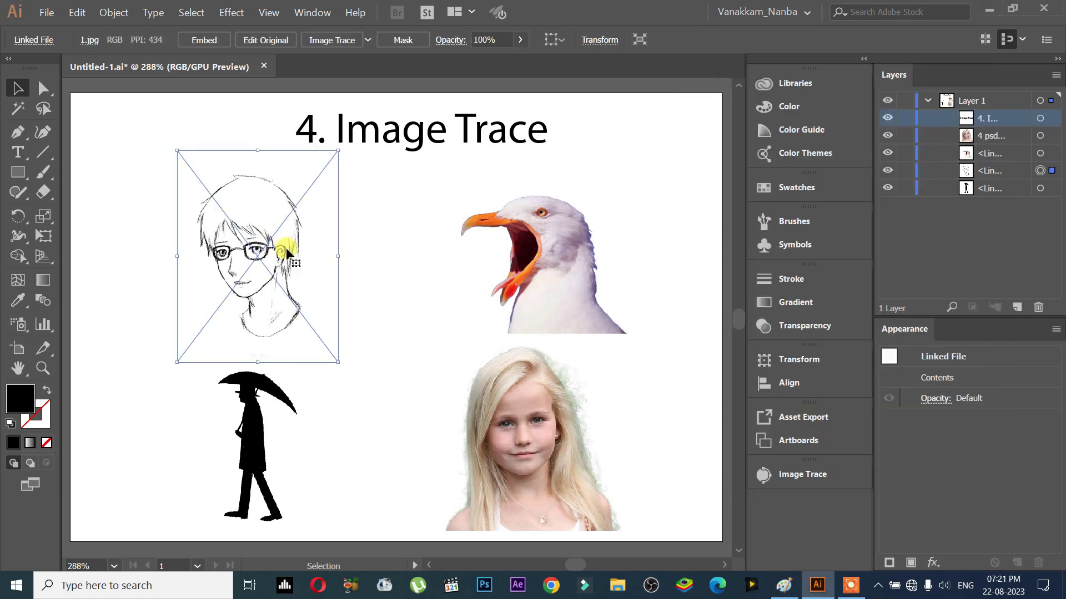
mouse_move(273, 297)
mouse_down()
mouse_move(292, 359)
mouse_move(288, 401)
mouse_up()
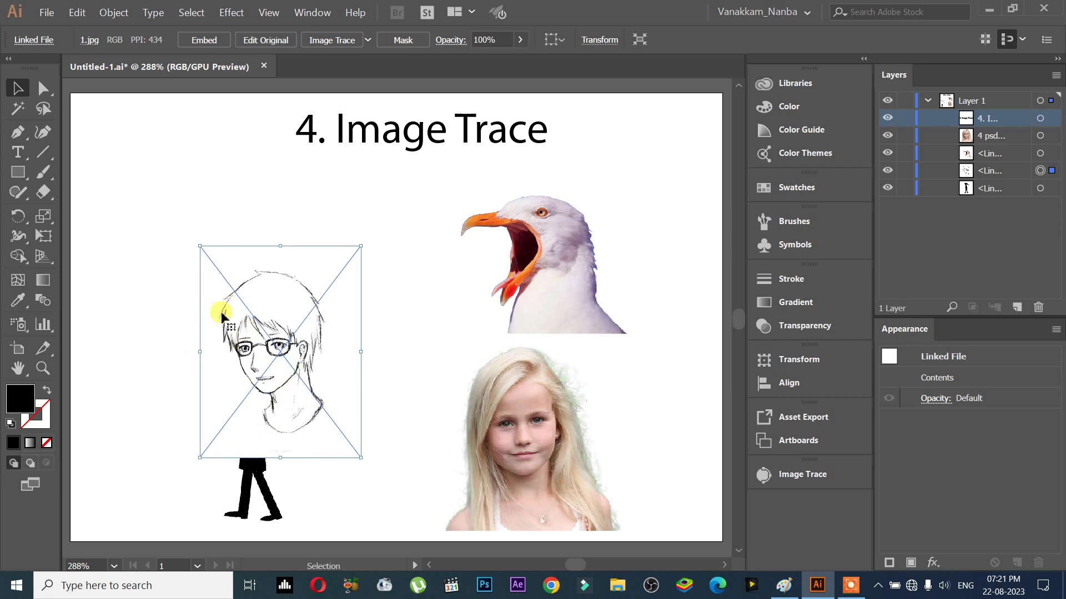
drag(314, 350, 317, 296)
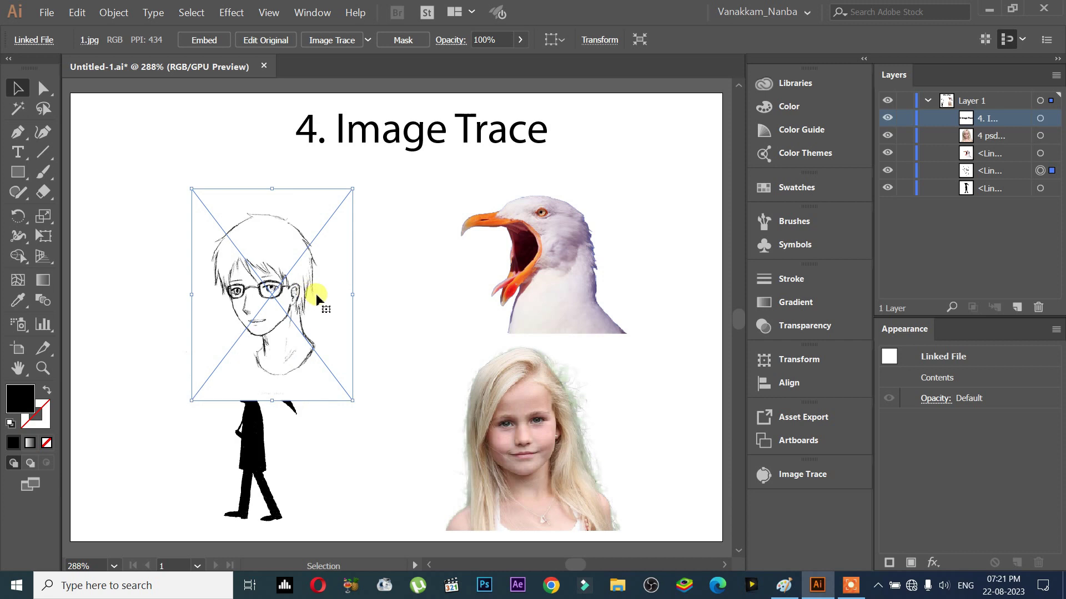
scroll(408, 335, down, 1)
drag(326, 424, 352, 476)
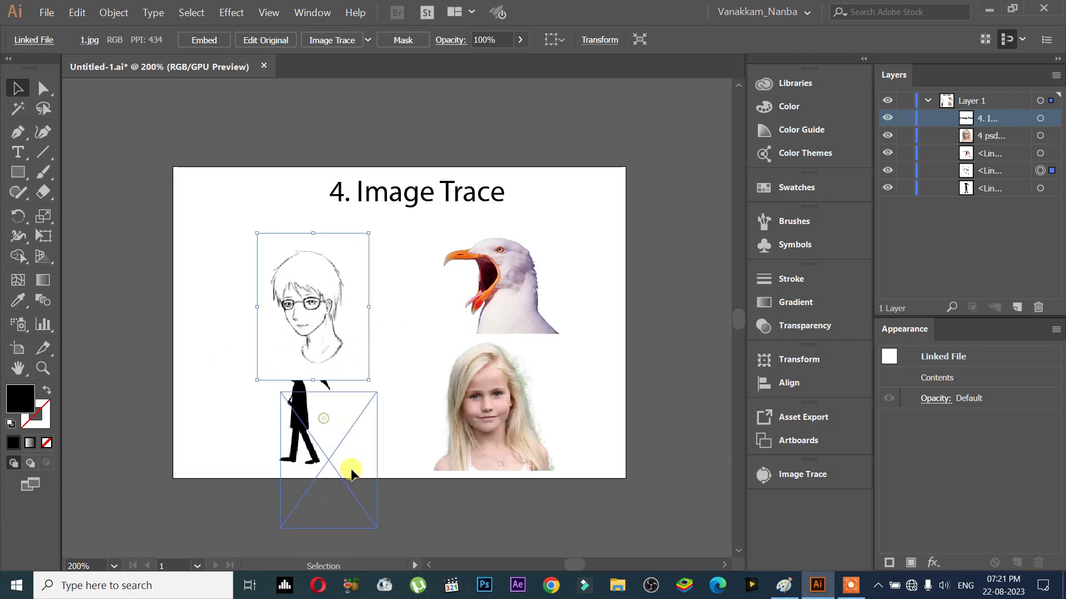
drag(494, 421, 528, 472)
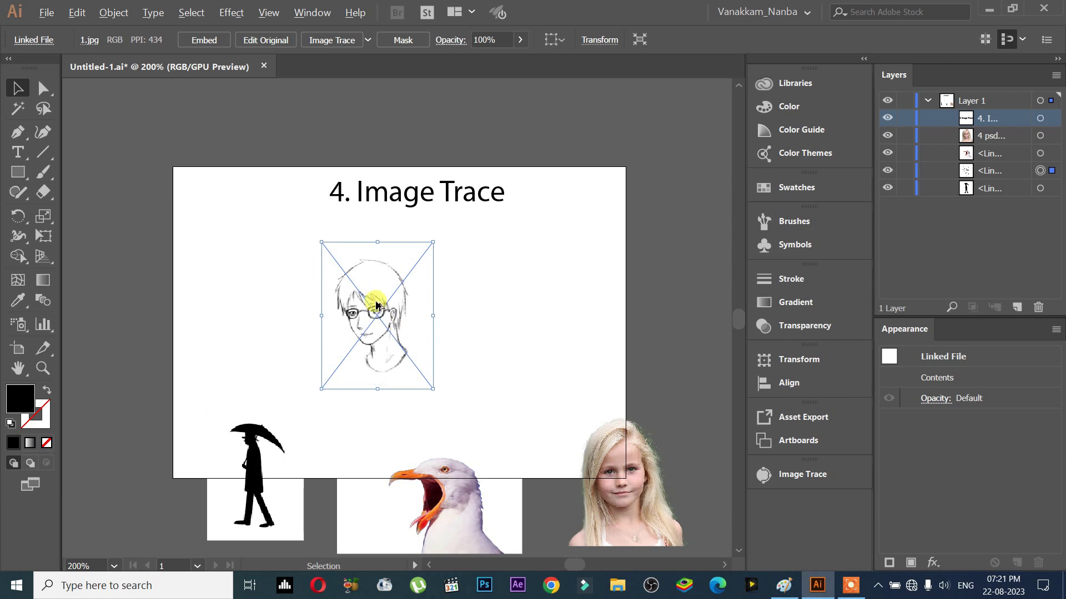
scroll(375, 305, up, 2)
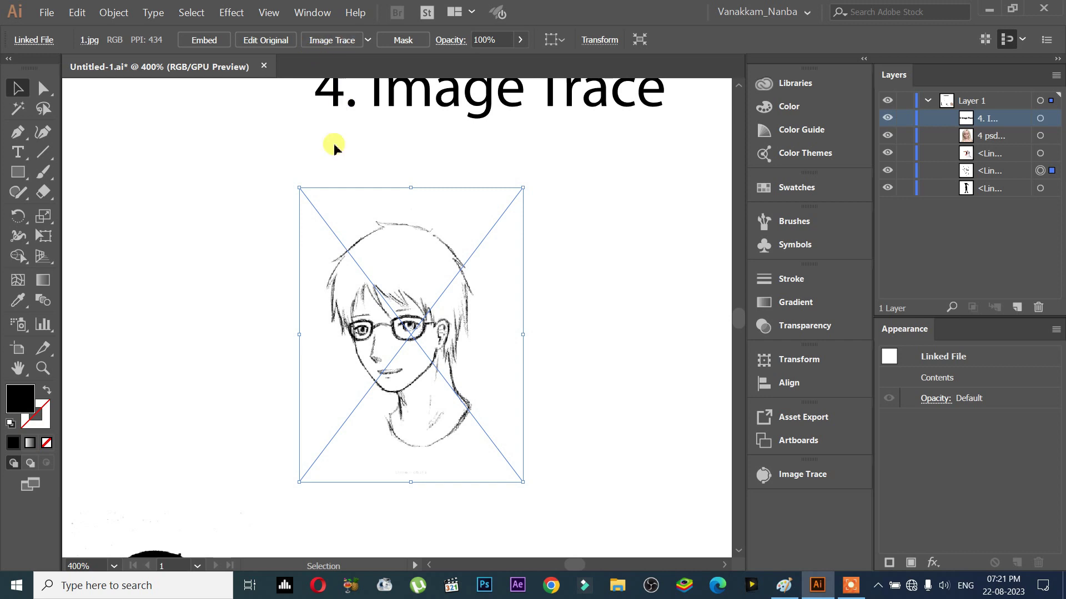
Bring up the Paint outline briefly, then minimize it to reveal the Illustrator boy sketch.
click(784, 585)
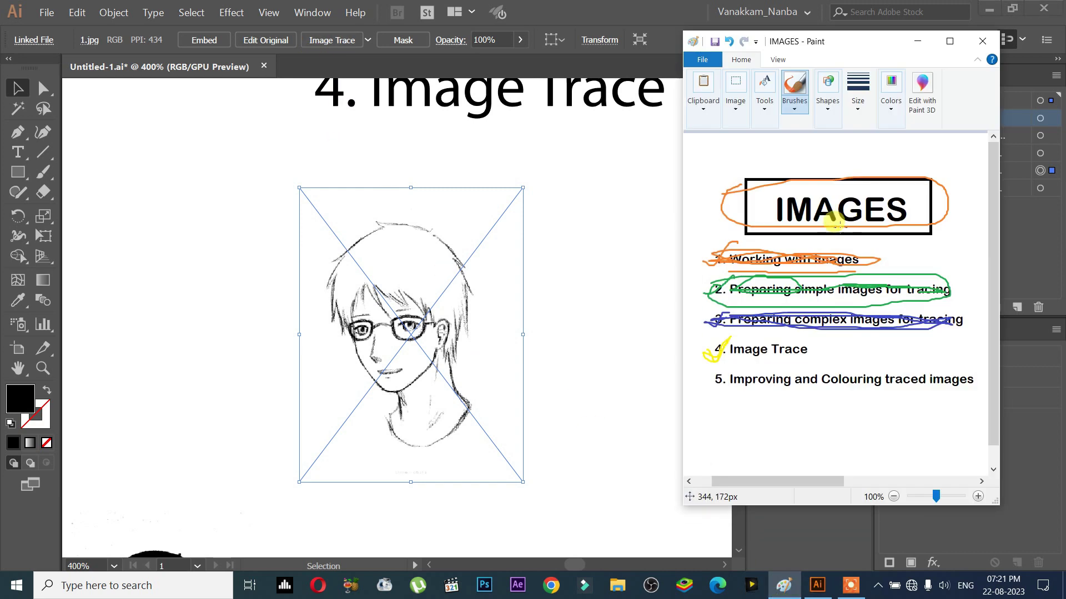
click(919, 38)
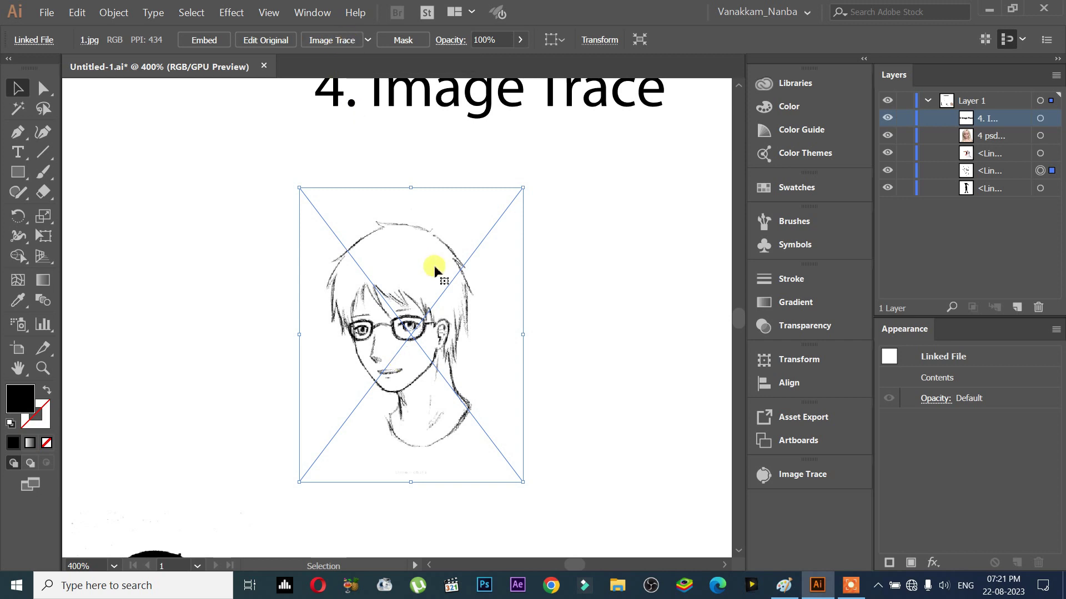
Check the tracing presets list, then trace the boy sketch with the Default preset.
click(368, 42)
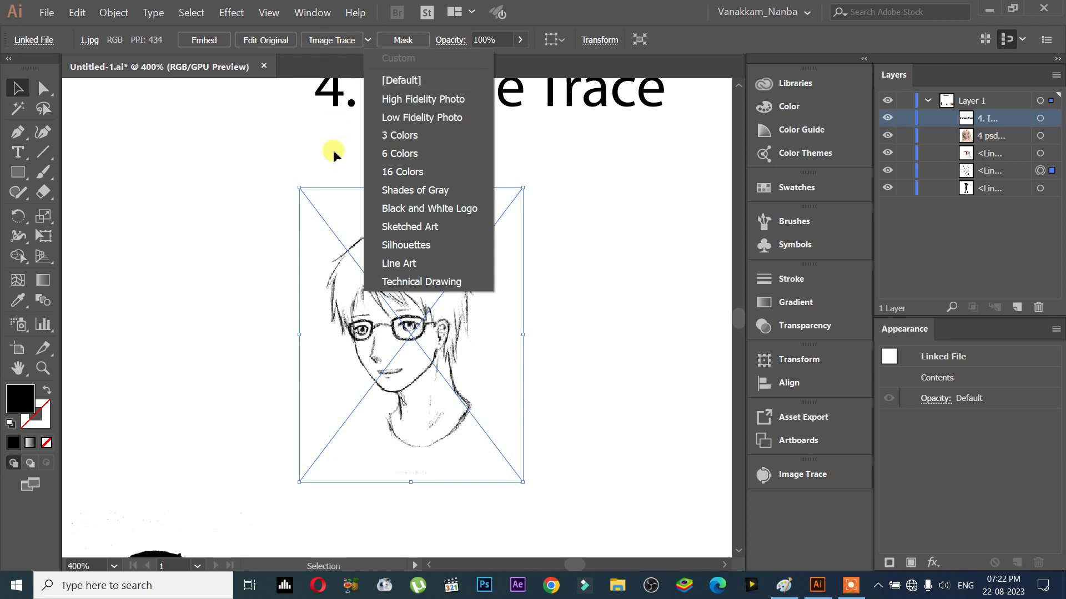
click(340, 211)
click(332, 40)
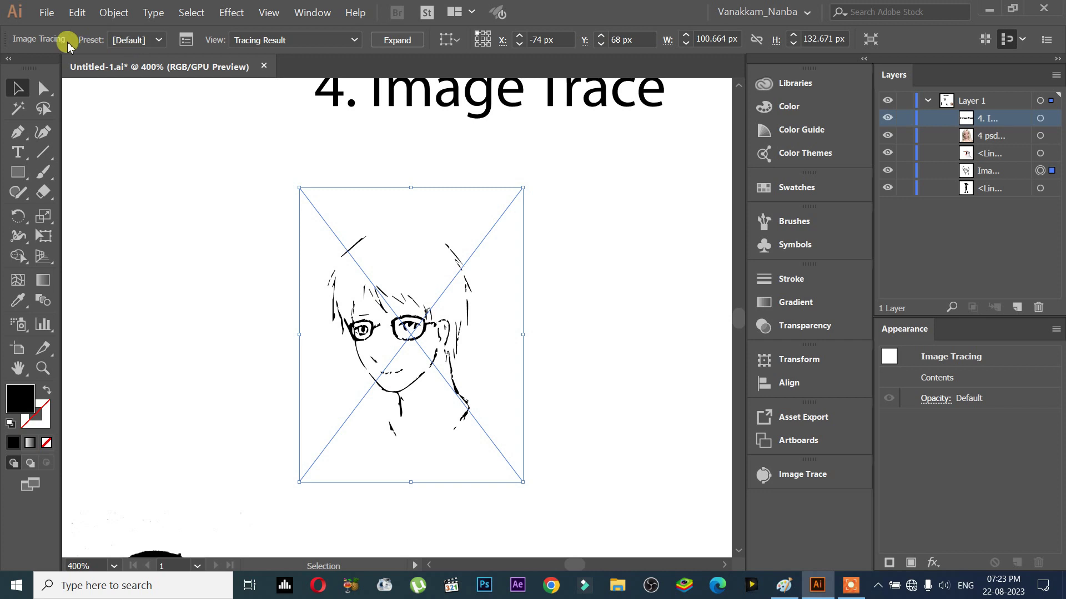
click(159, 39)
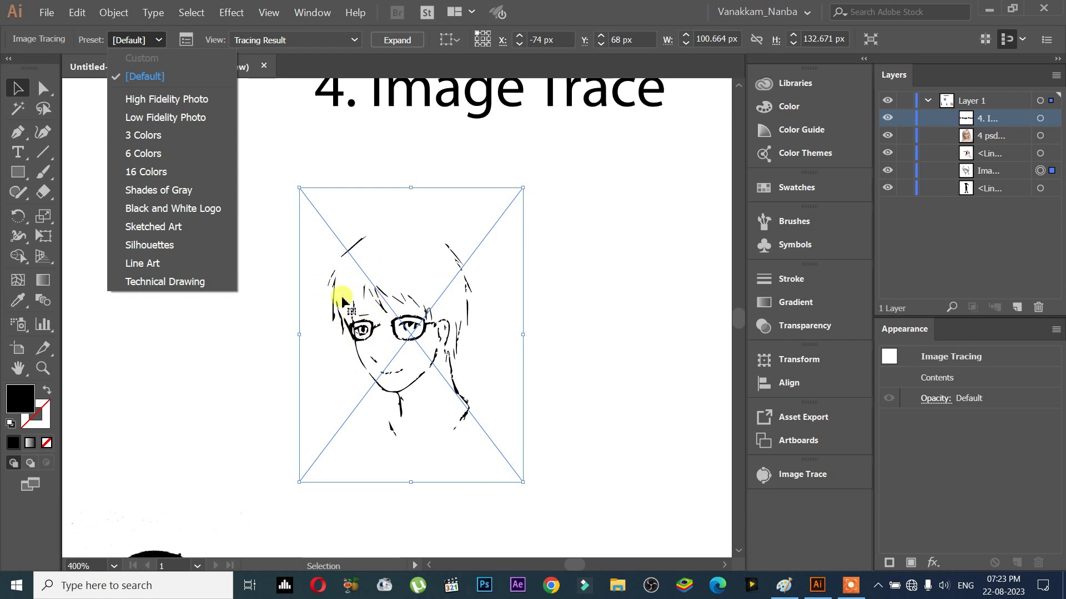
click(215, 365)
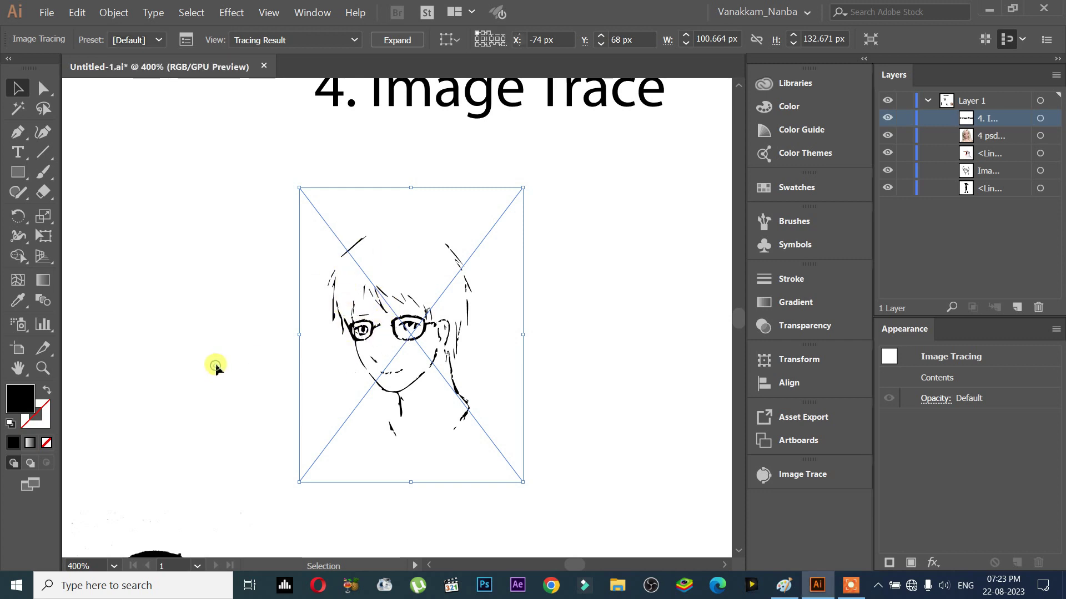
click(244, 131)
click(389, 269)
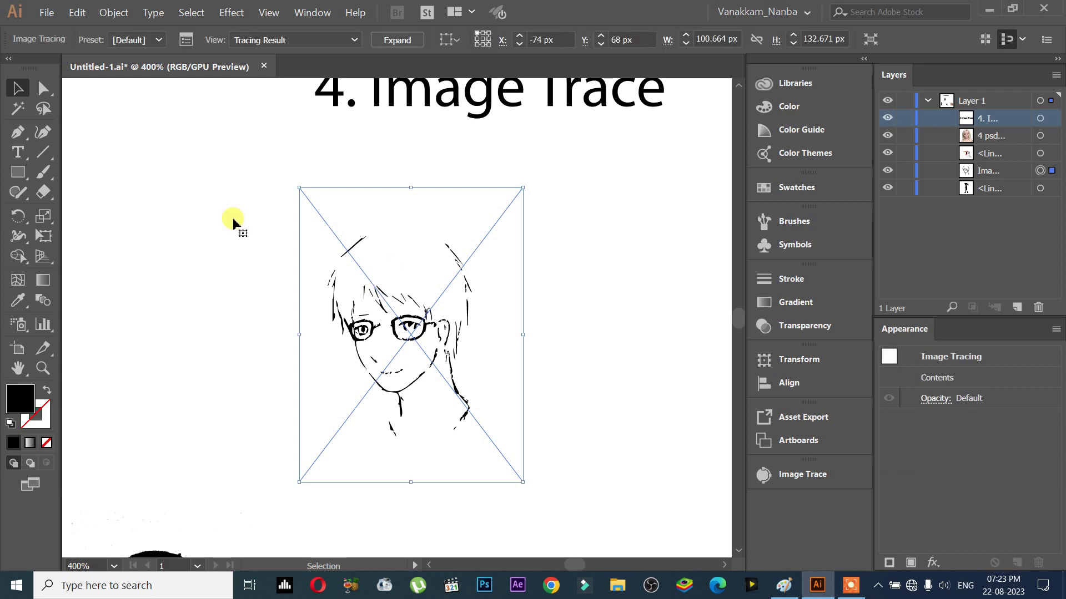
click(258, 186)
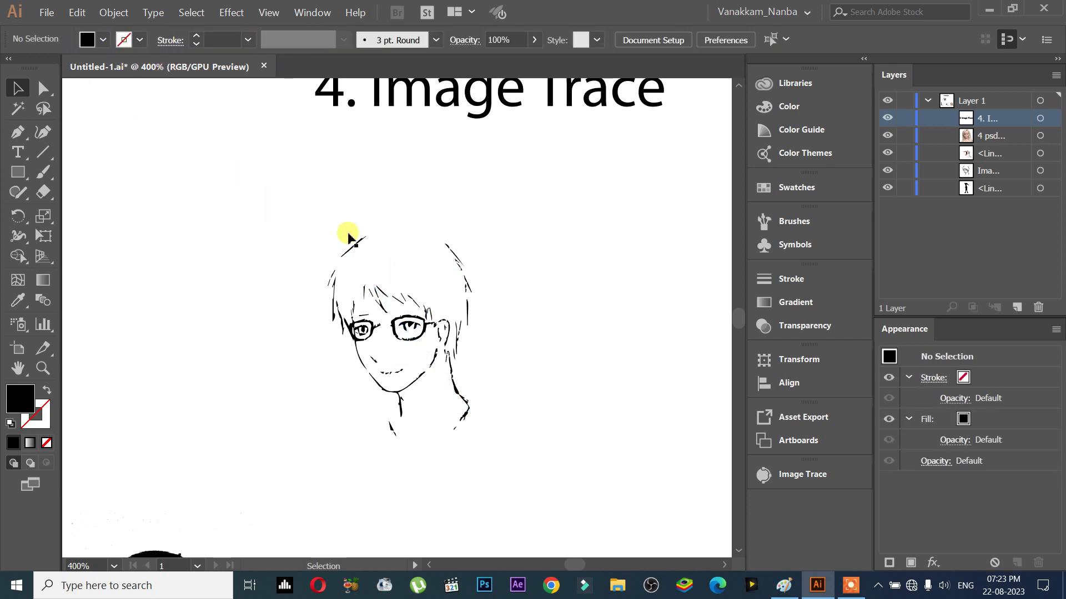
click(379, 255)
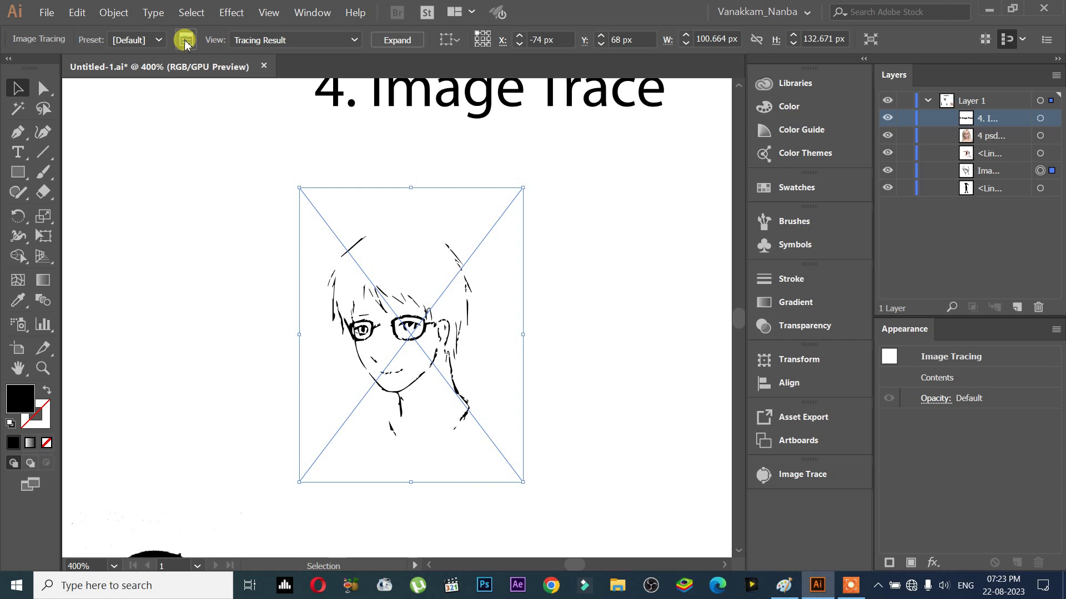
Open the Image Trace panel with Advanced options expanded and place it beside the sketch.
click(186, 41)
mouse_move(595, 305)
mouse_down()
mouse_move(588, 185)
mouse_move(624, 146)
mouse_move(588, 138)
mouse_move(586, 148)
mouse_up()
scroll(364, 272, right, 3)
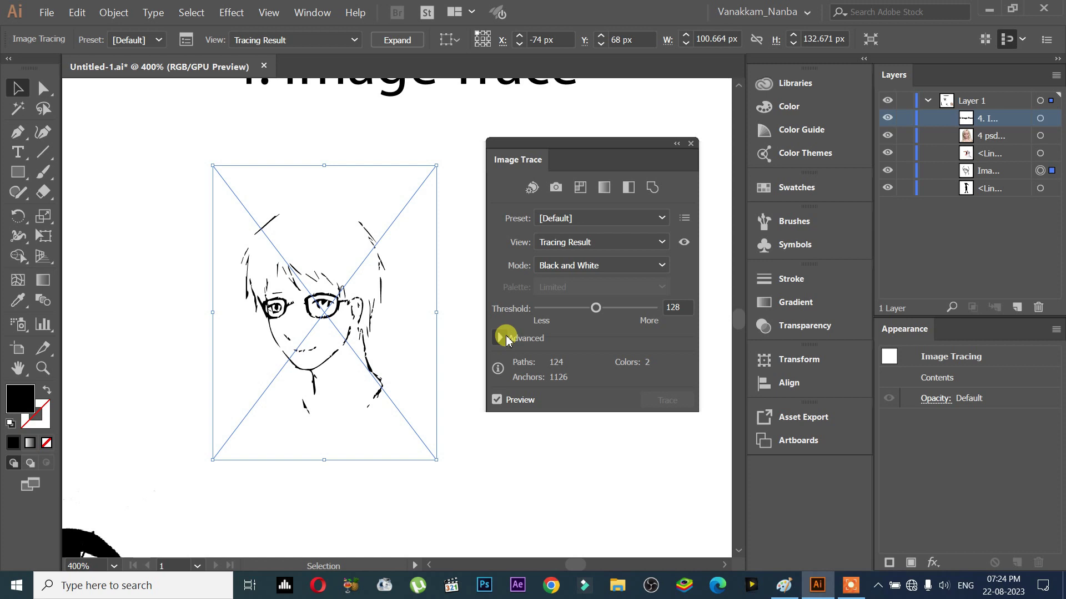
click(501, 338)
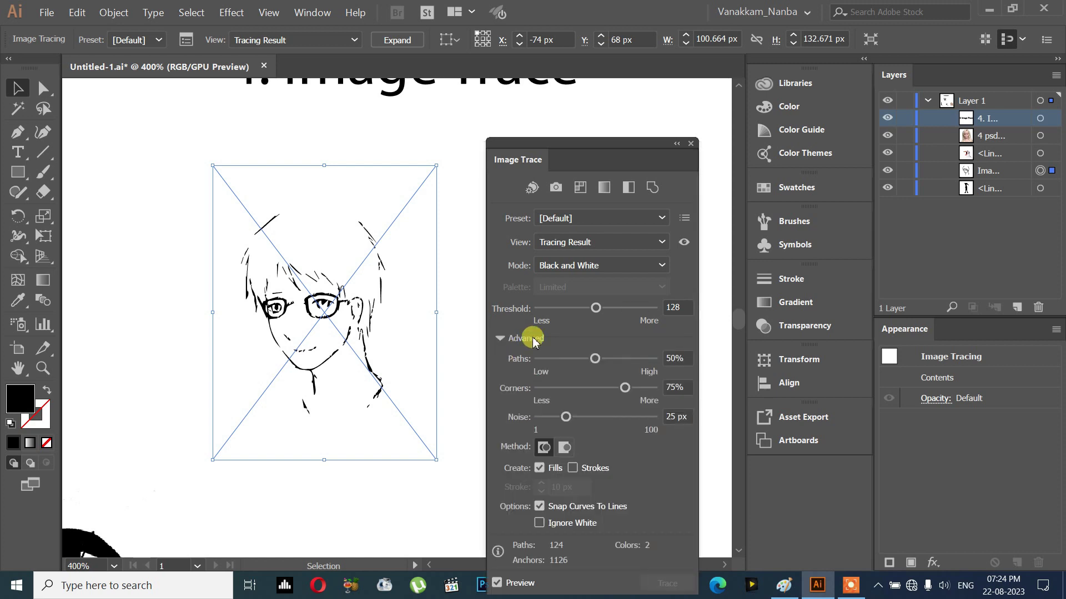
mouse_move(584, 147)
mouse_down()
mouse_move(583, 90)
mouse_move(604, 95)
mouse_move(591, 102)
mouse_up()
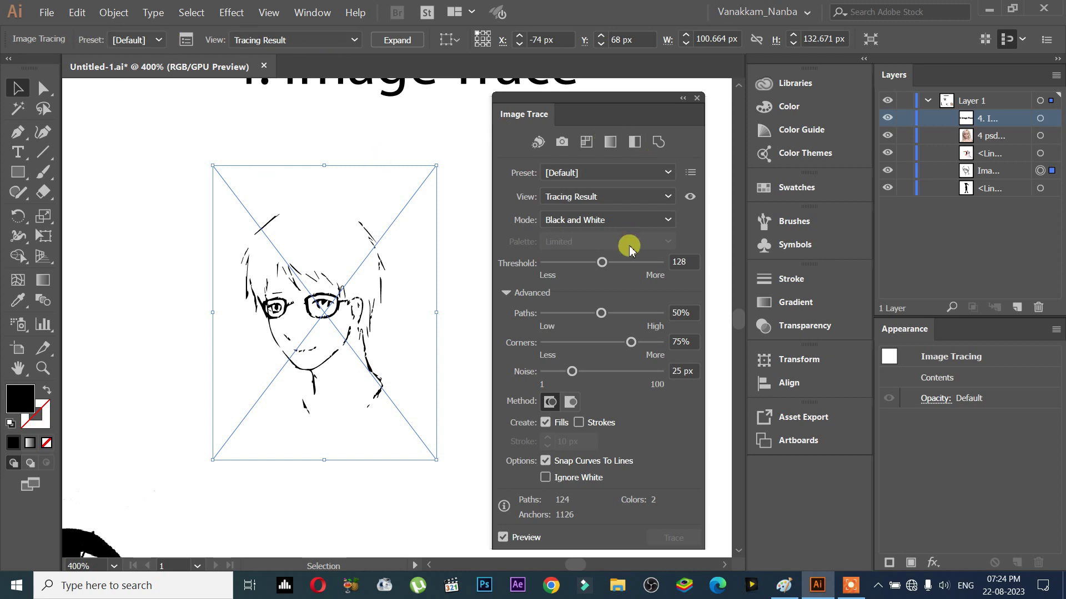
mouse_move(541, 111)
mouse_down()
mouse_move(514, 104)
mouse_move(544, 108)
mouse_move(528, 108)
mouse_up()
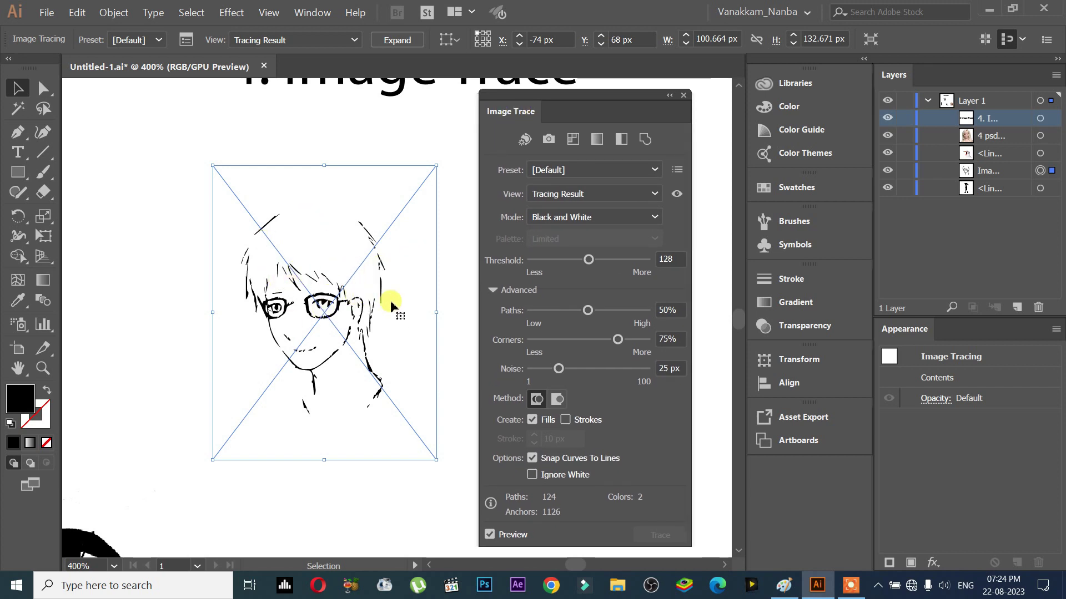
Try the High Fidelity Photo and then Low Fidelity Photo presets on the boy trace.
click(576, 171)
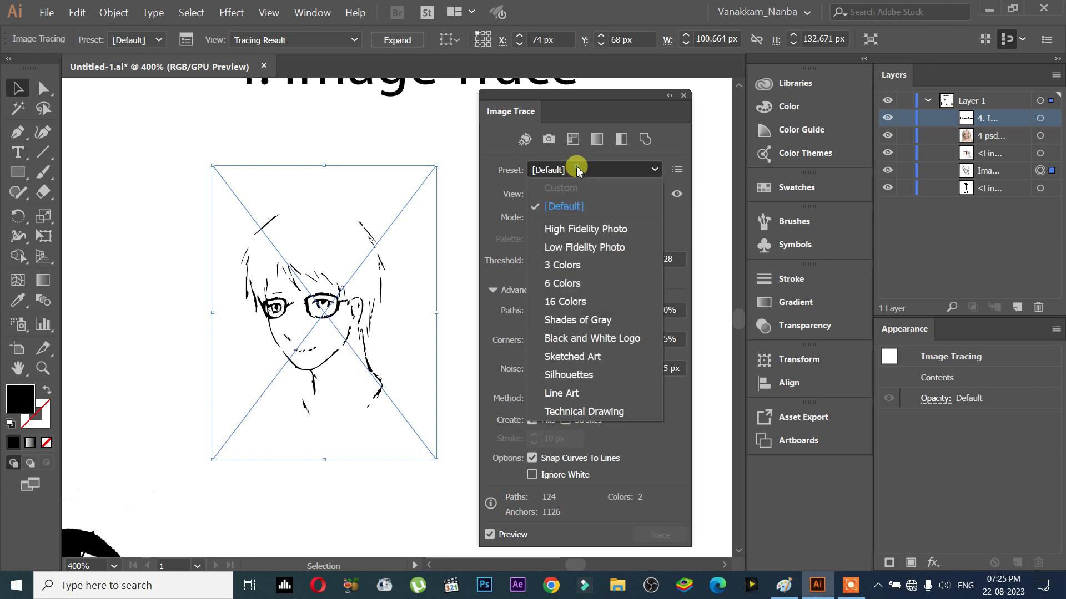
click(596, 230)
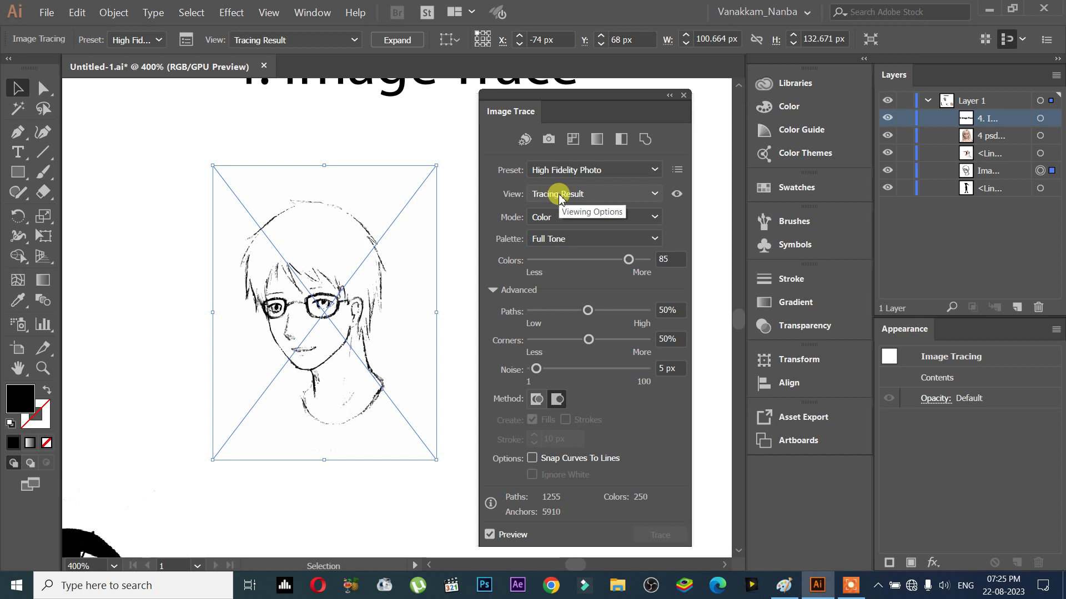
click(578, 169)
click(578, 246)
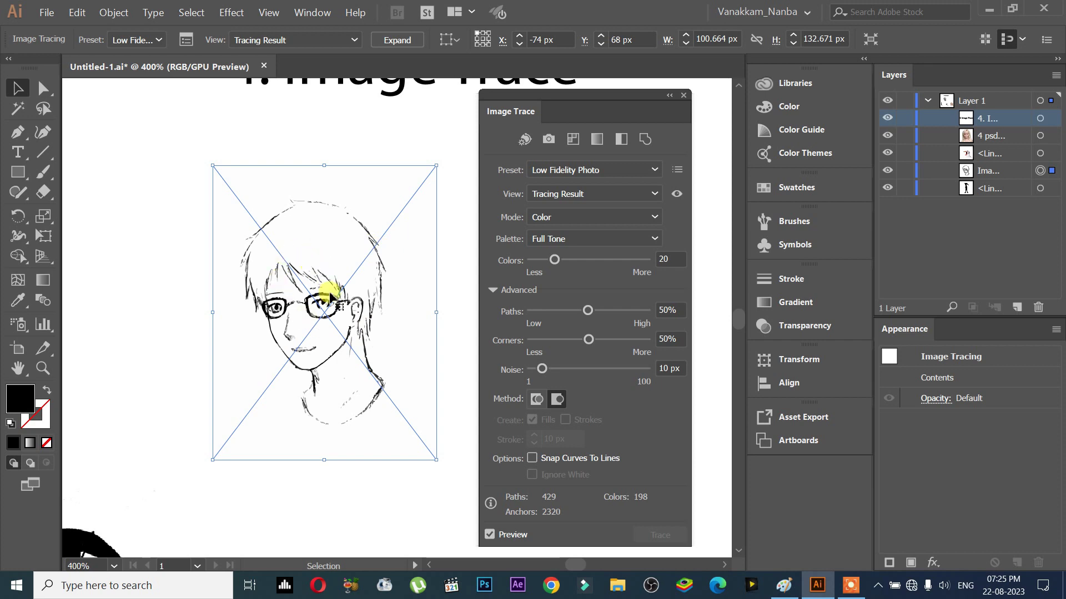
Browse the preset list and apply the [Default] black-and-white tracing preset.
click(562, 168)
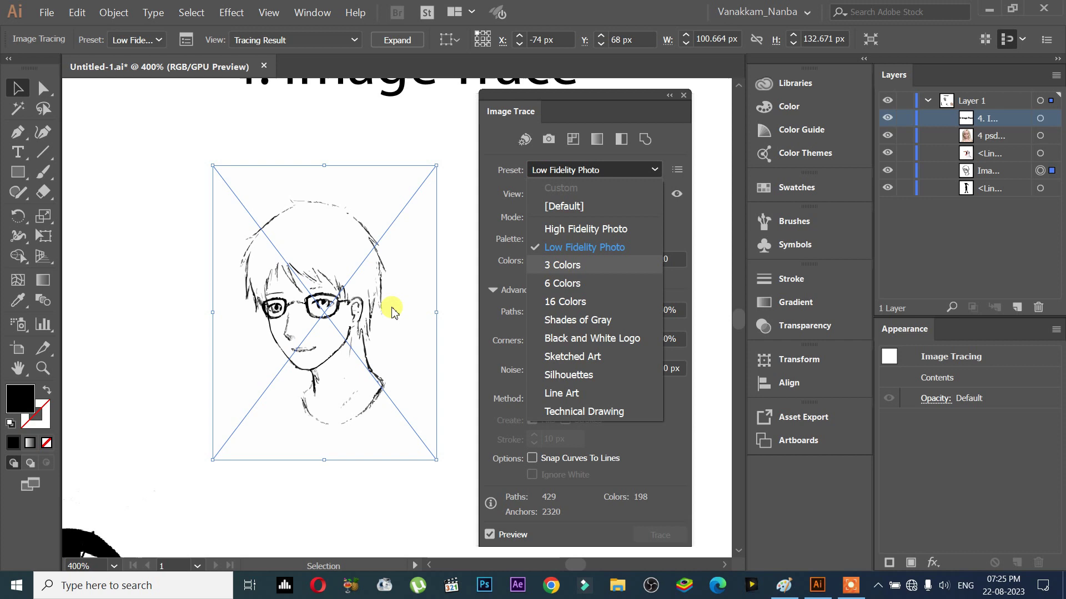
scroll(189, 405, down, 2)
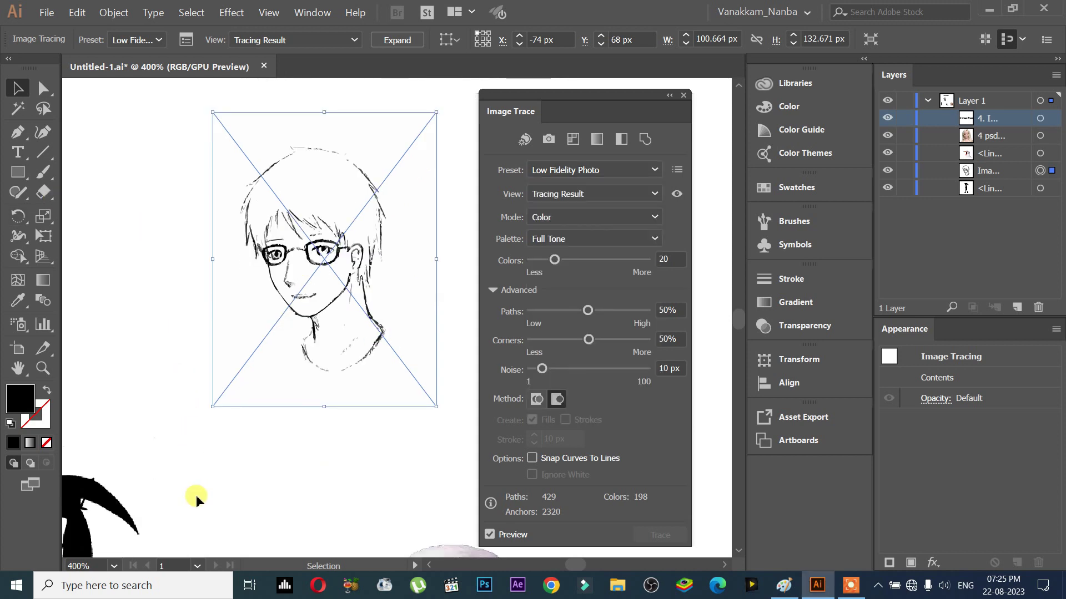
scroll(352, 476, down, 3)
scroll(368, 498, up, 4)
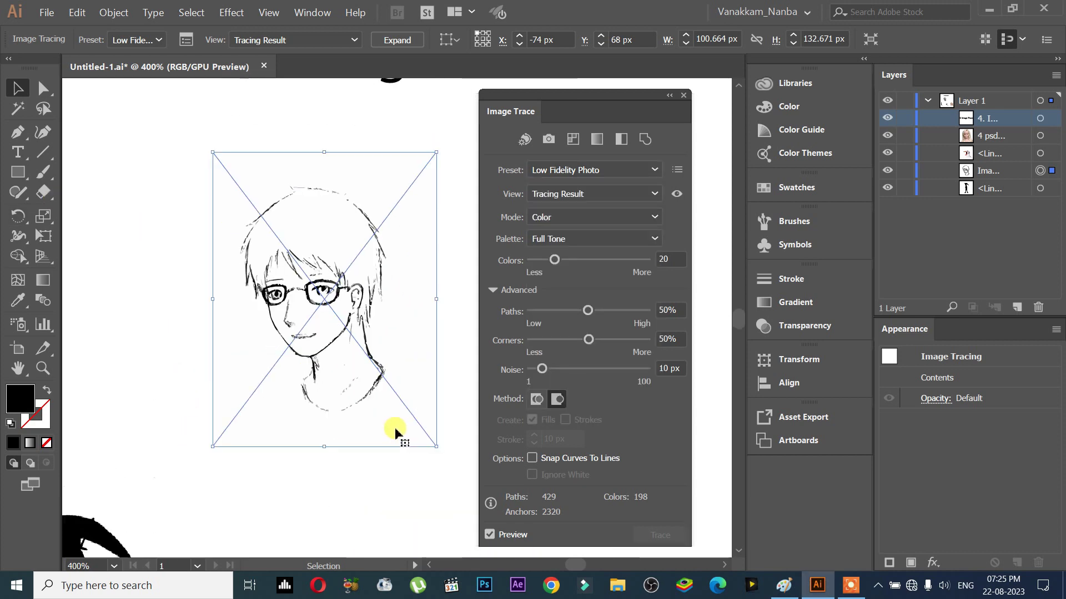
scroll(389, 424, up, 2)
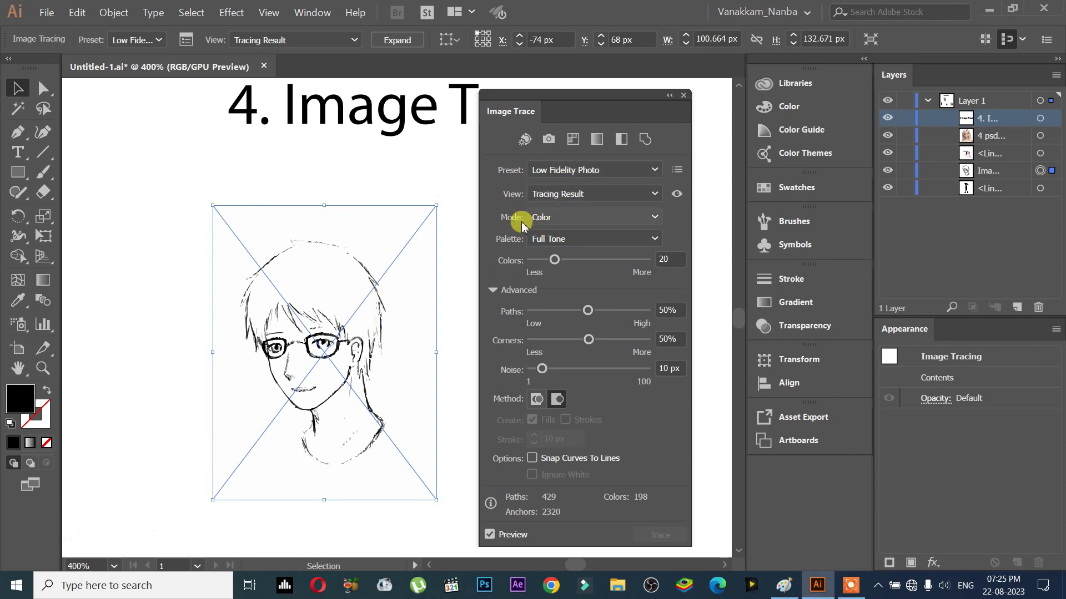
click(591, 170)
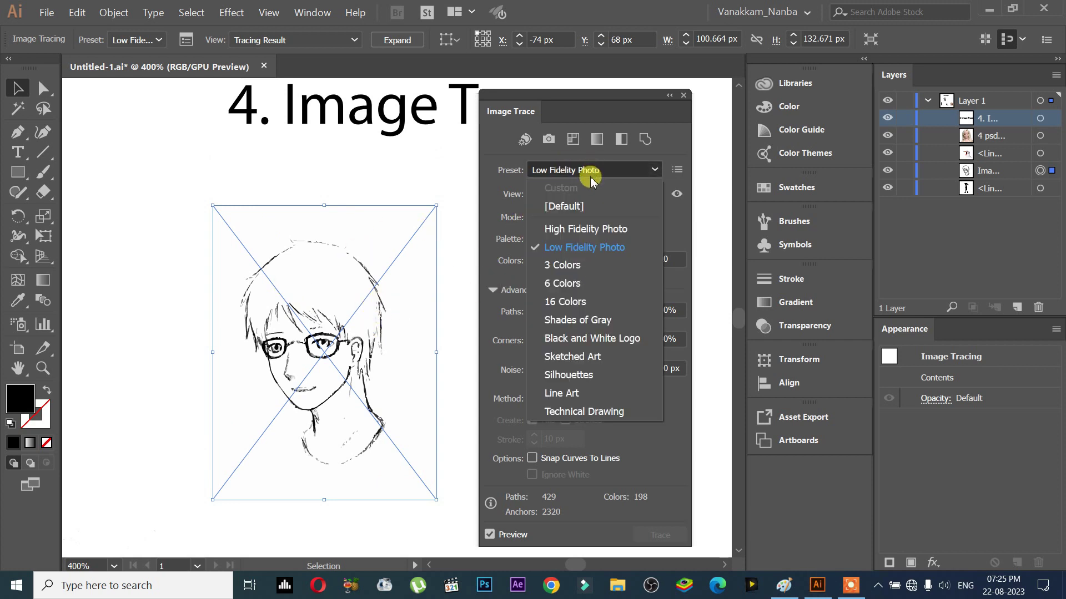
click(593, 207)
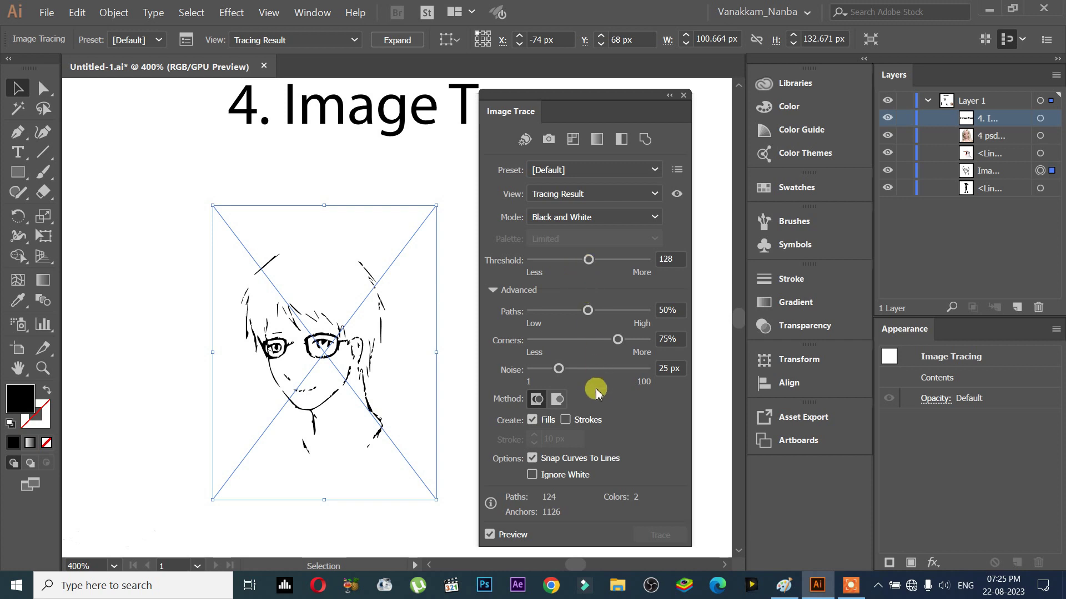
Inspect the Paths 50%, Corners 75% and Noise 25 px values under Advanced.
click(554, 173)
click(670, 216)
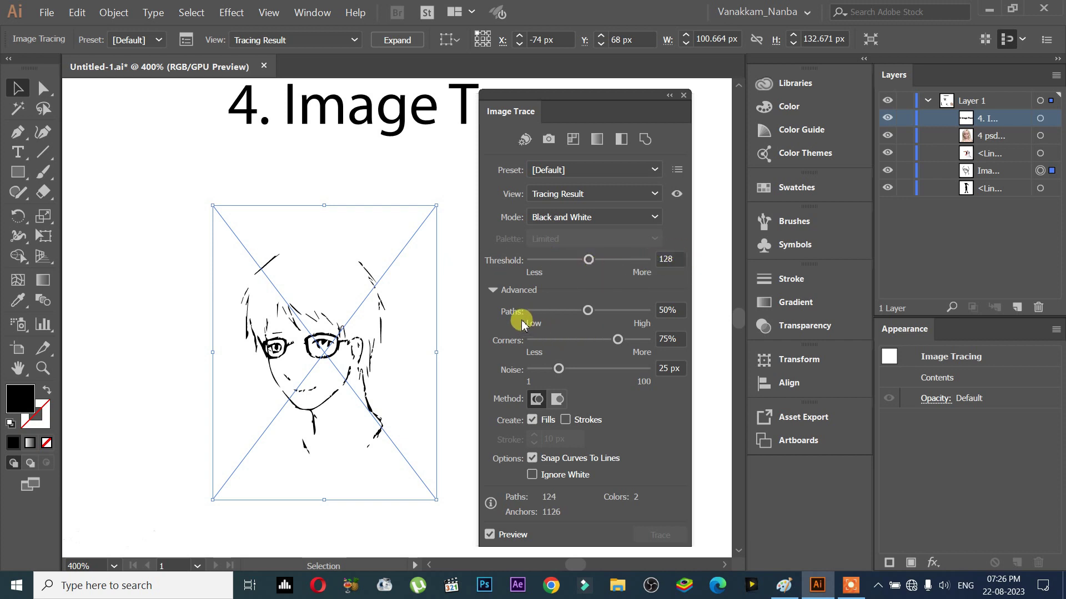
click(673, 307)
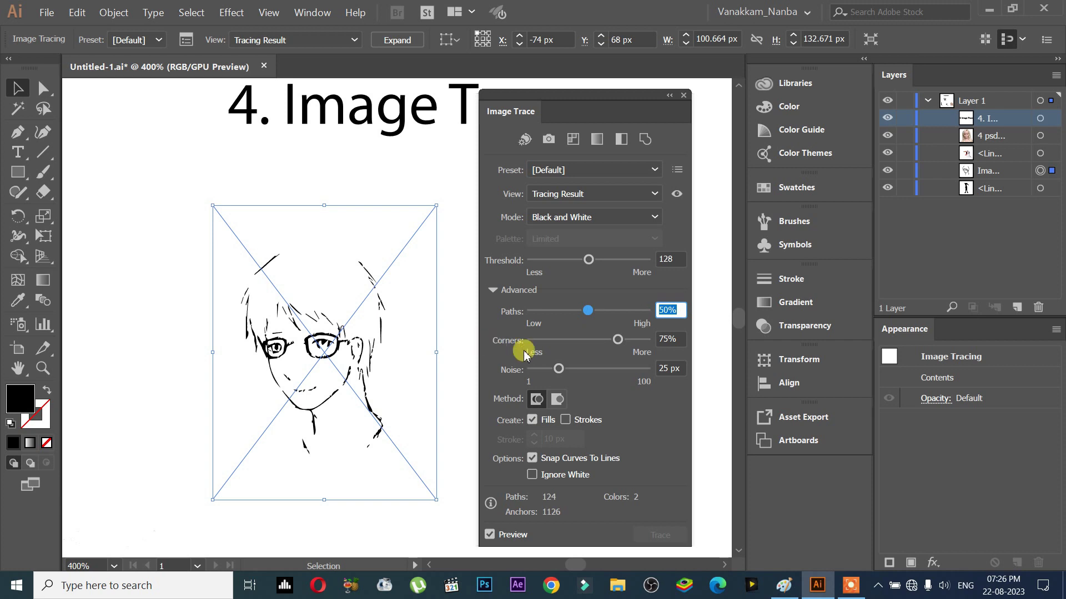
click(680, 337)
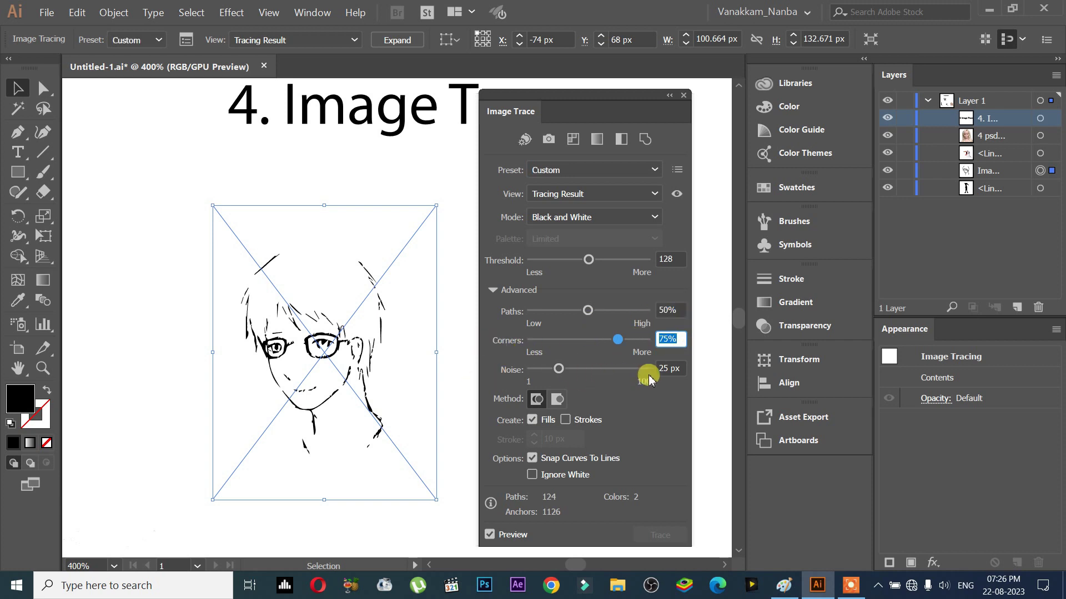
click(670, 368)
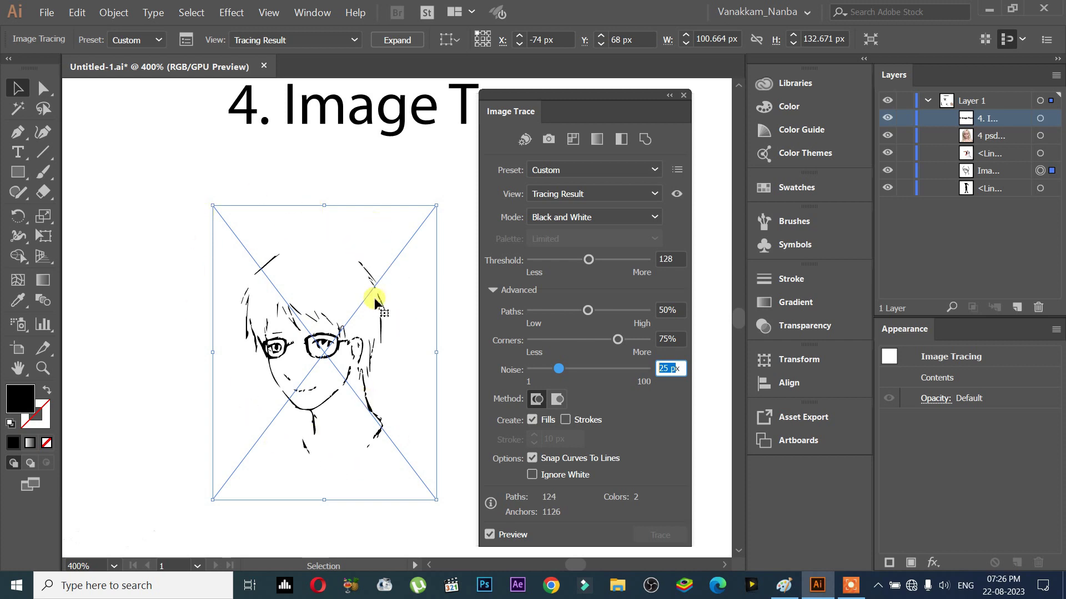
Reopen the Preset list, leaving the trace preset on Custom.
click(558, 172)
click(555, 171)
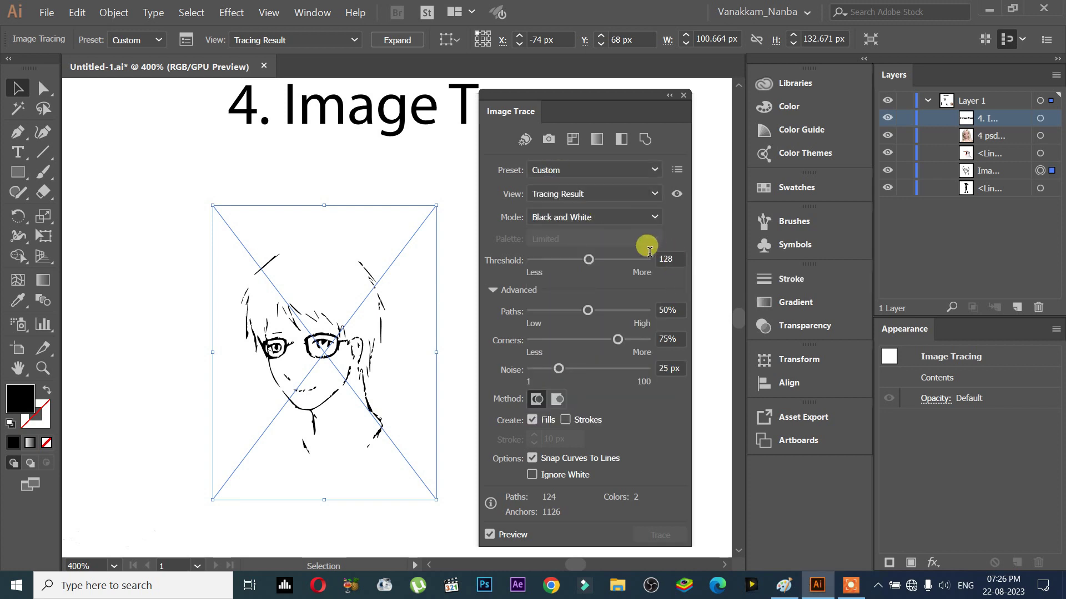
click(529, 166)
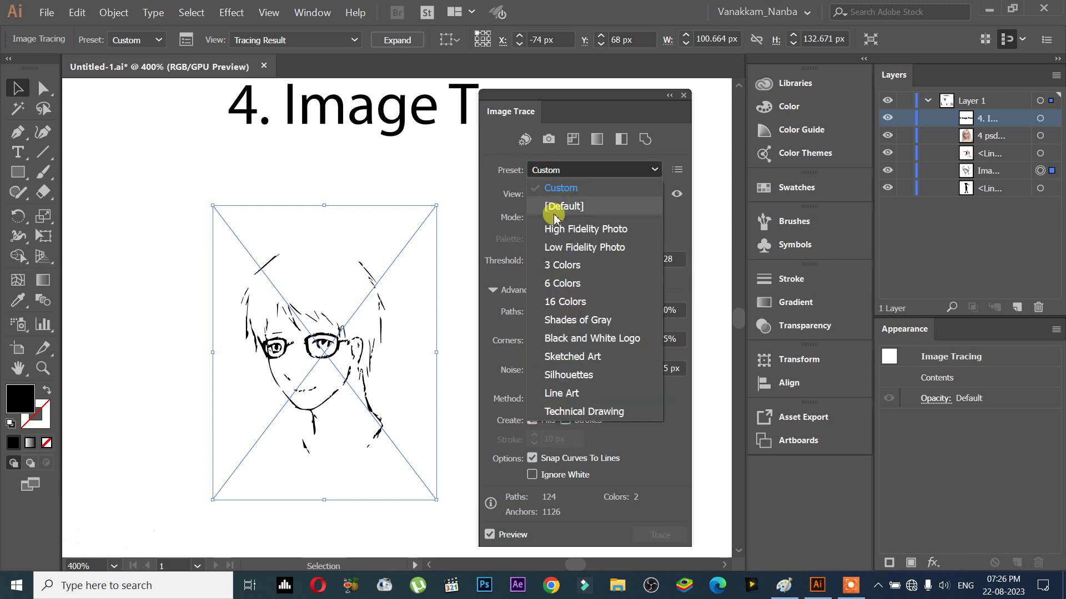
Apply Low Fidelity Photo to the boy trace, then revert it to the [Default] preset.
click(574, 248)
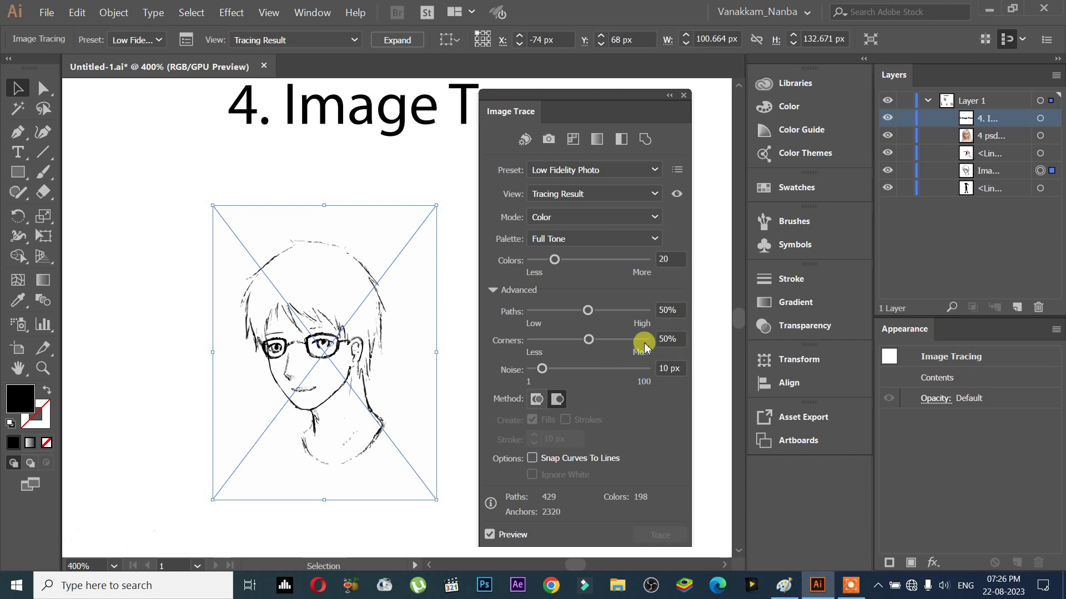
click(589, 169)
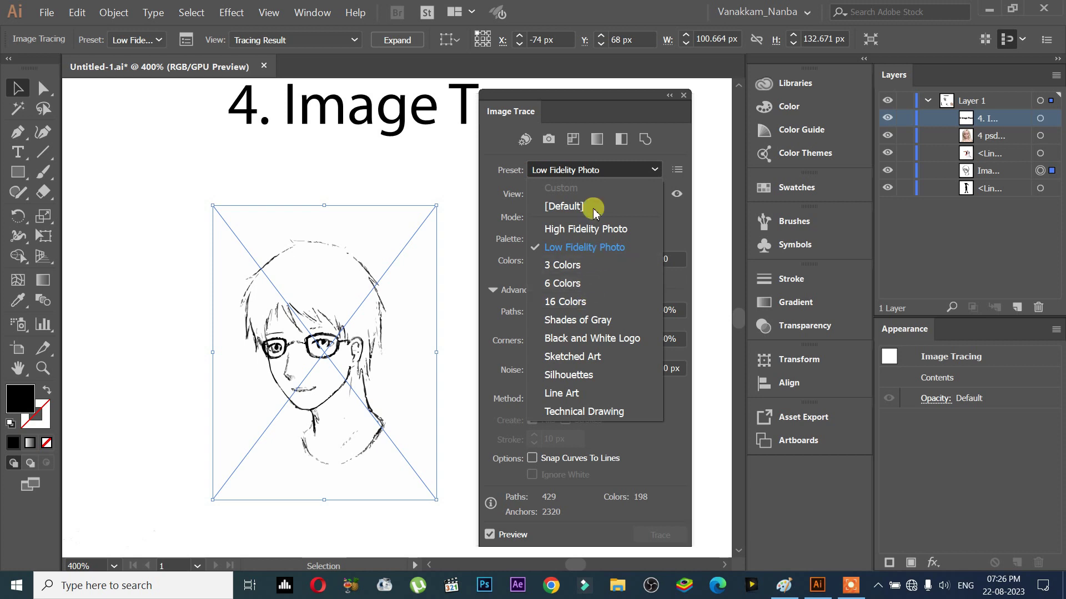
click(569, 207)
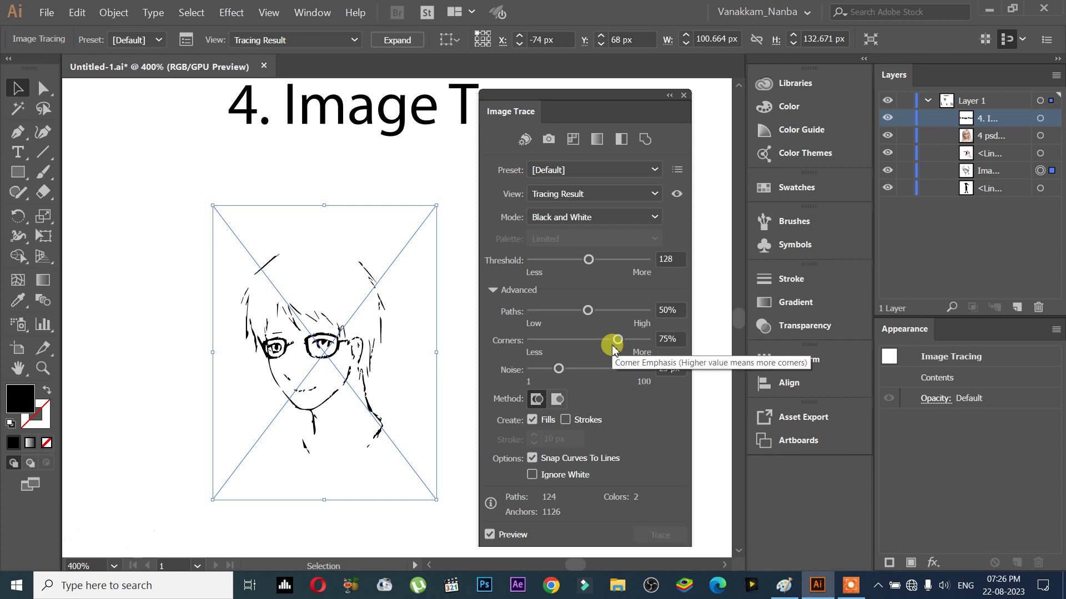
click(588, 172)
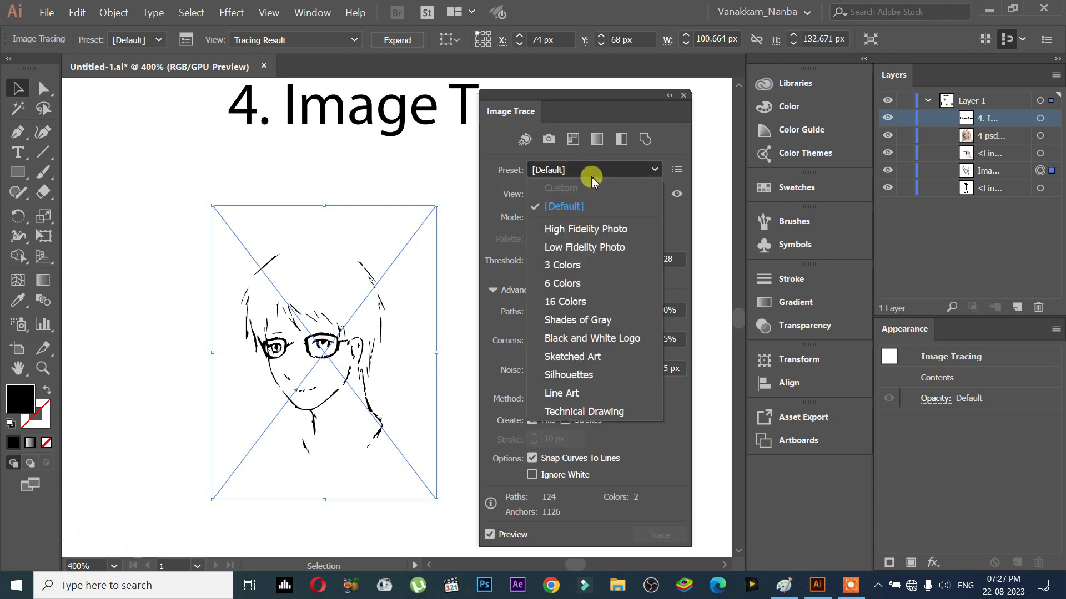
click(664, 154)
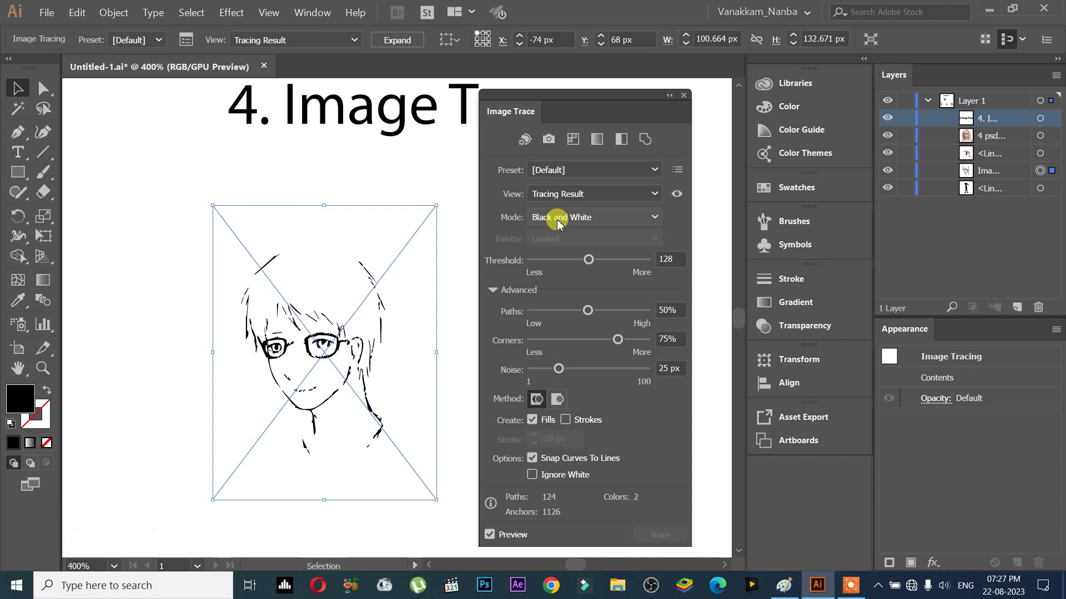
click(565, 196)
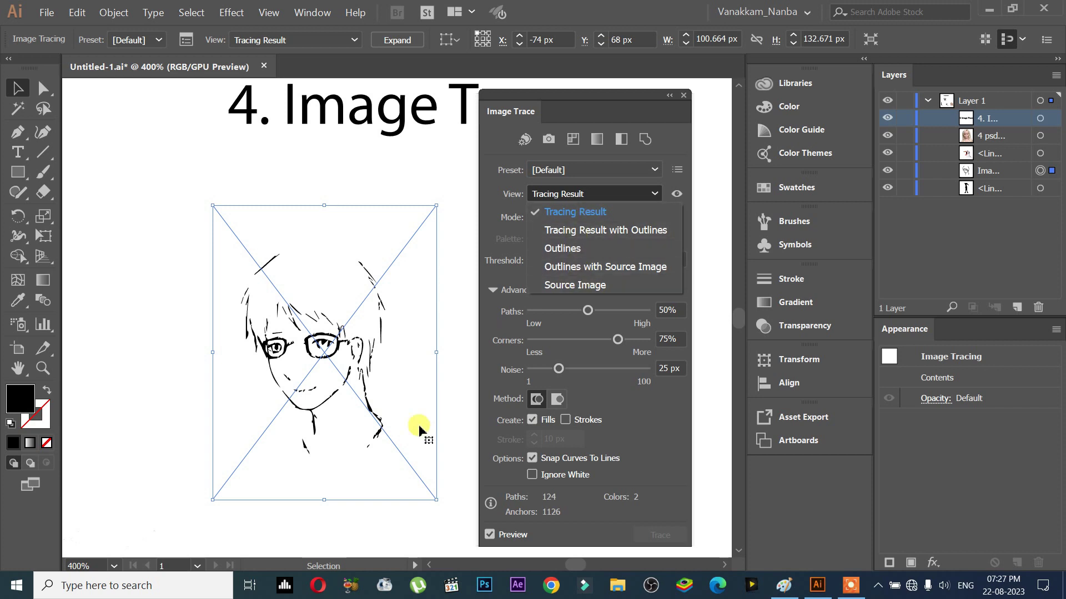
click(422, 535)
scroll(422, 535, down, 4)
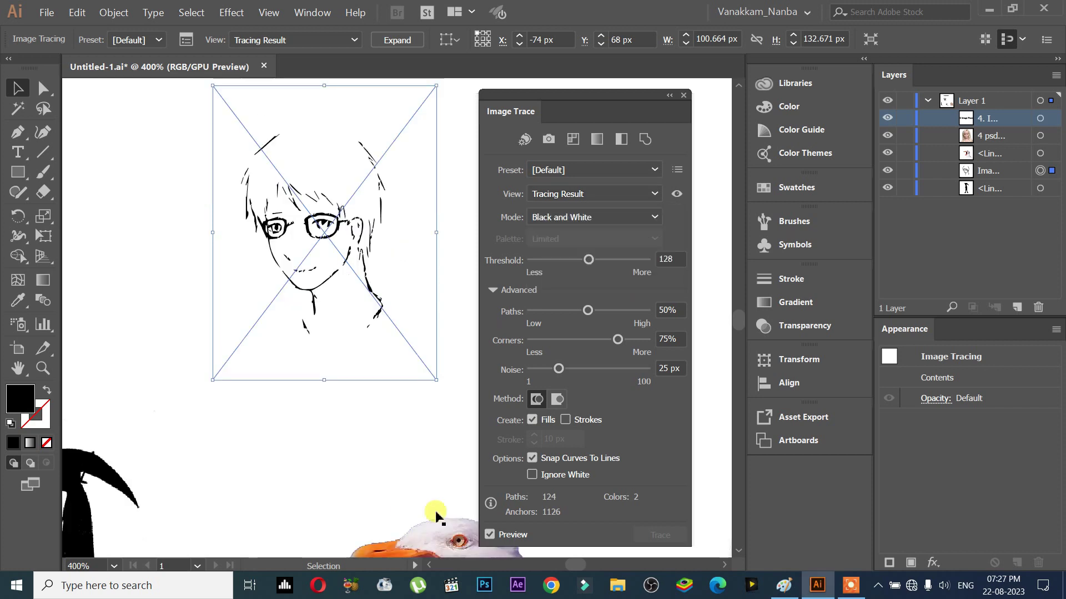
scroll(400, 460, up, 2)
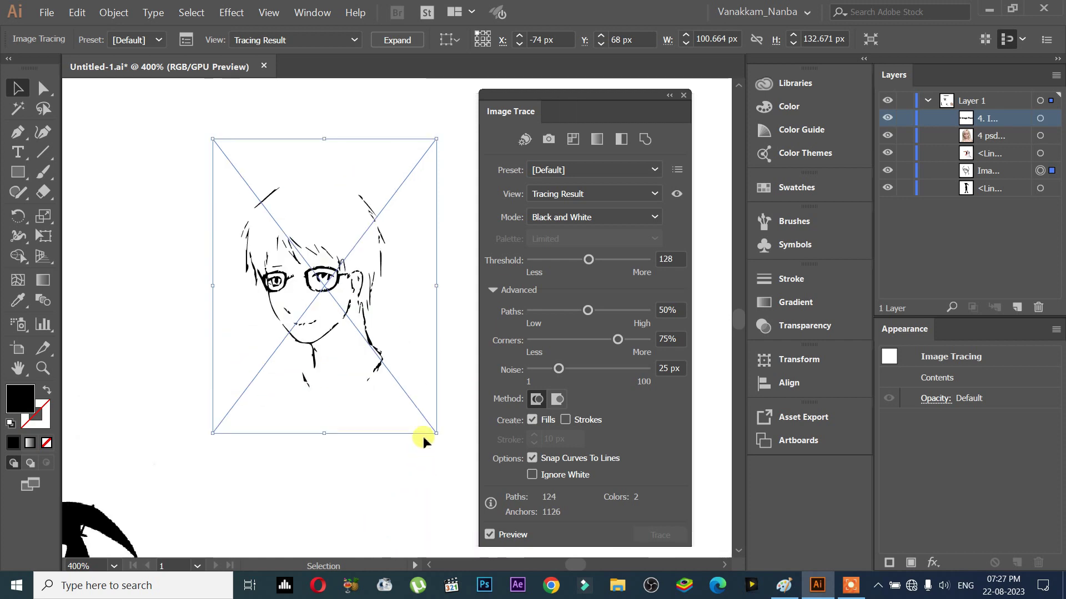
click(562, 219)
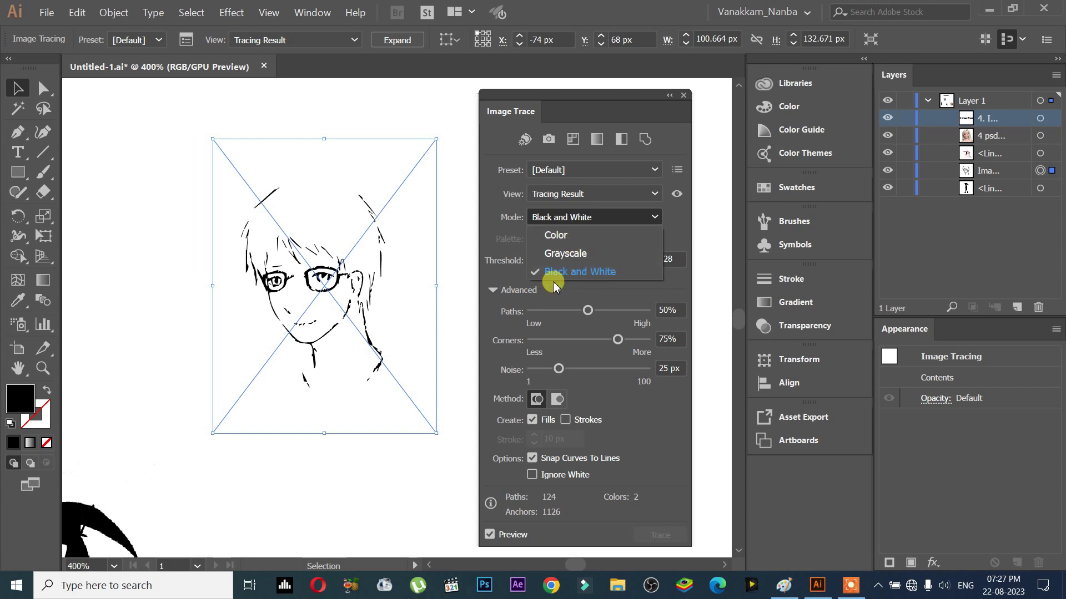
click(466, 345)
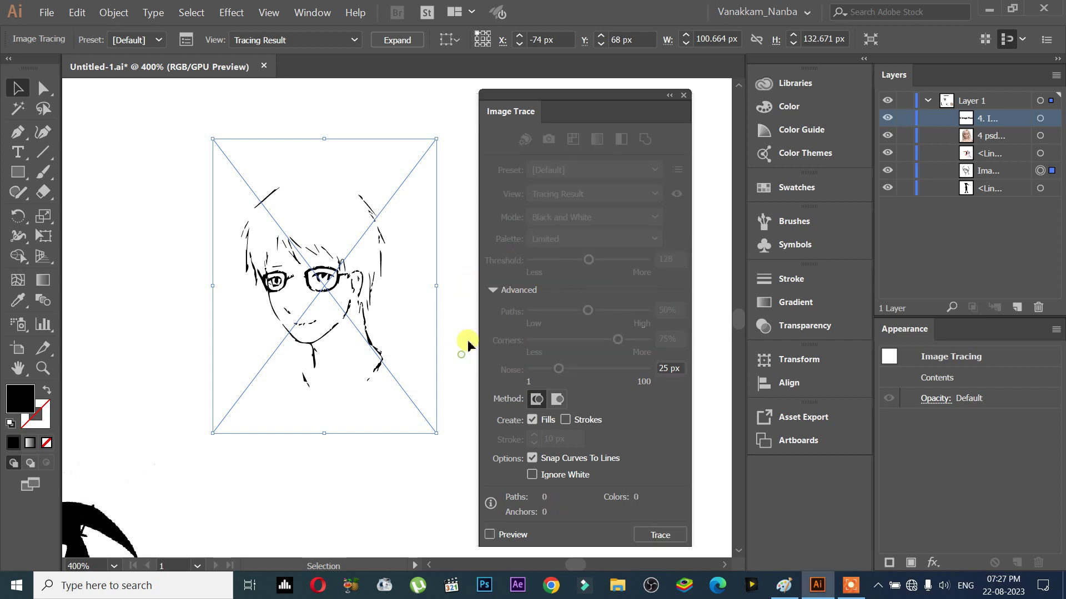
click(468, 344)
scroll(468, 367, down, 3)
scroll(467, 378, up, 4)
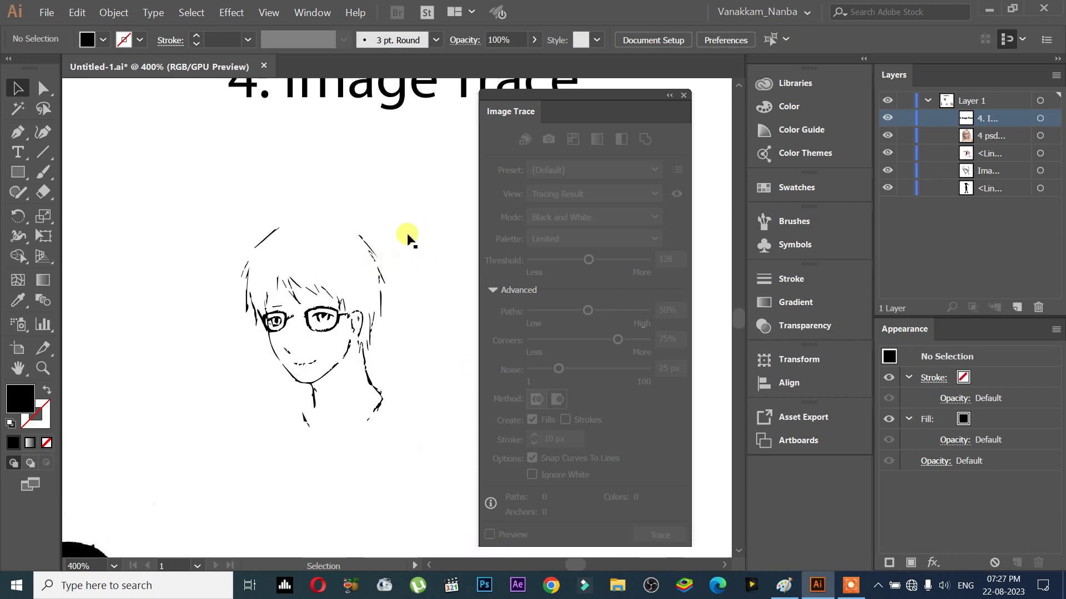
click(347, 317)
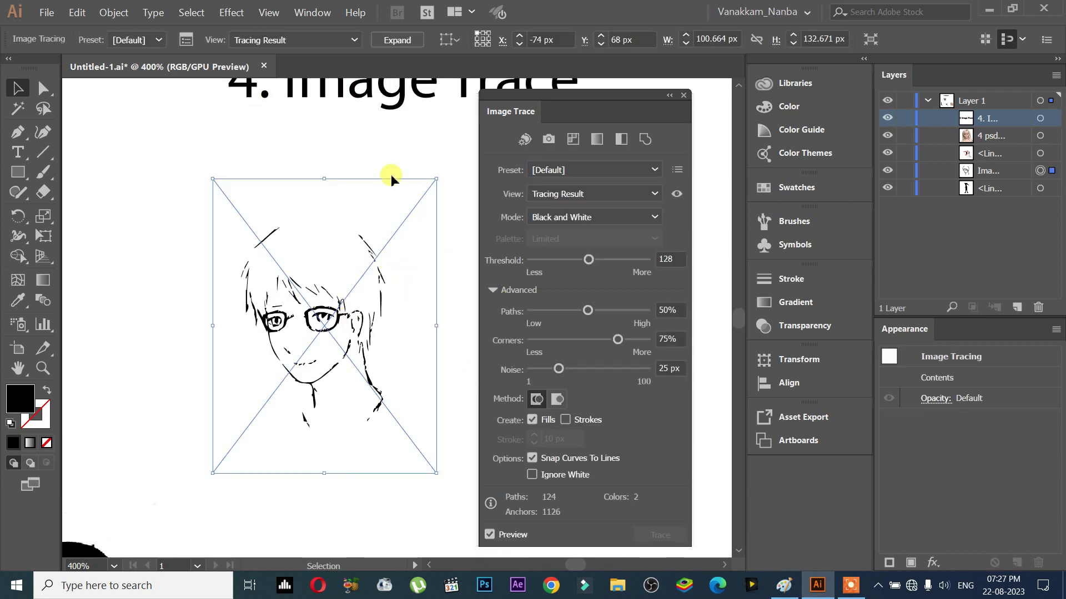
click(163, 179)
drag(245, 238, 143, 174)
click(122, 189)
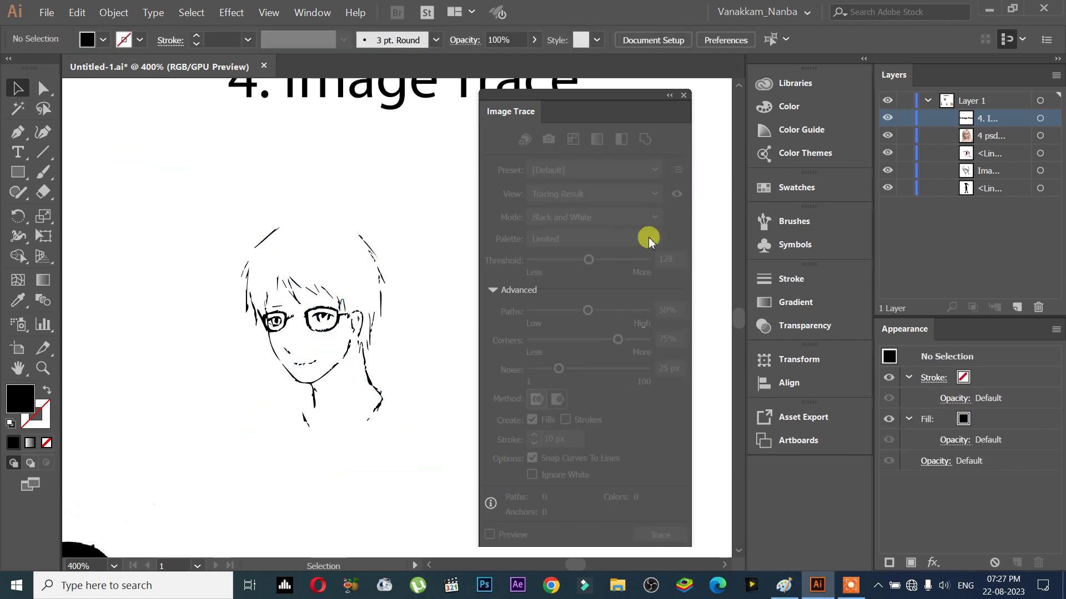
click(289, 242)
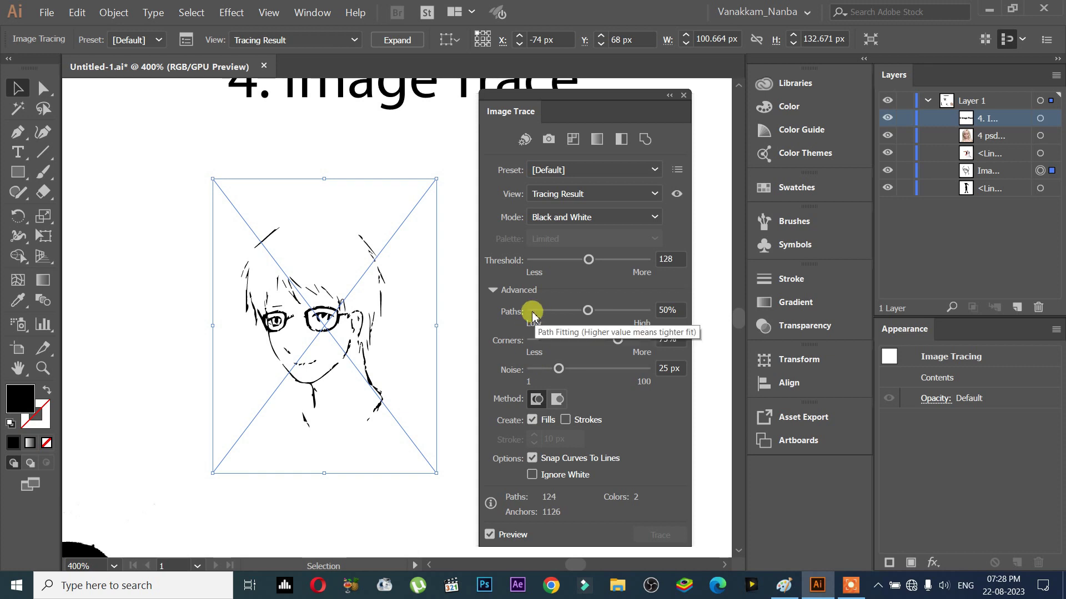
Collapse Advanced and set the trace Threshold to 12, leaving scattered thin strokes.
click(496, 291)
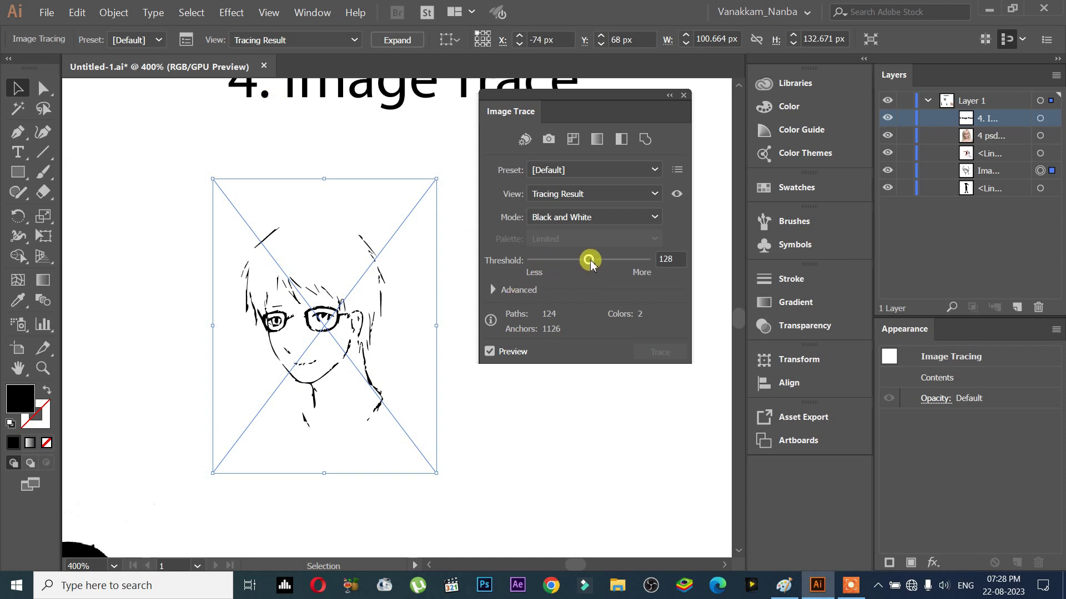
drag(590, 260, 638, 263)
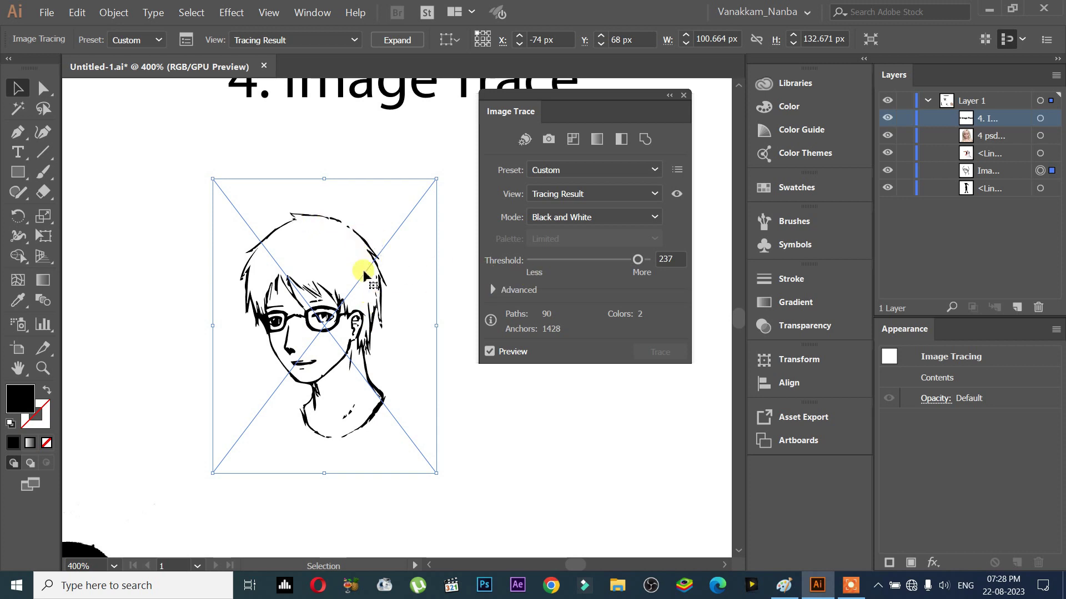
click(536, 261)
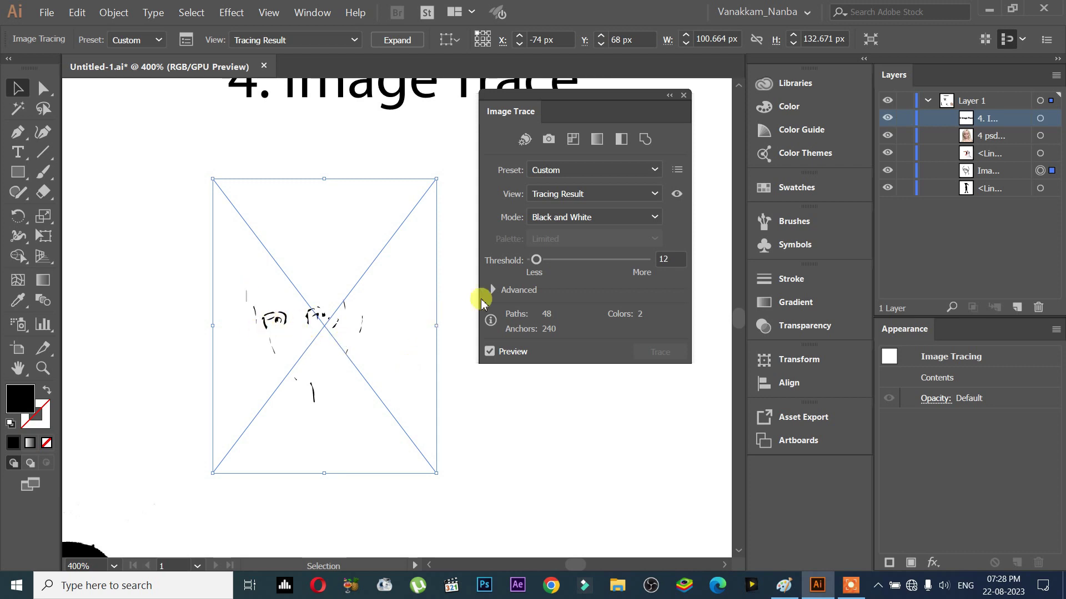
Compare the threshold-12 trace against the original sketch by toggling the source view.
click(676, 195)
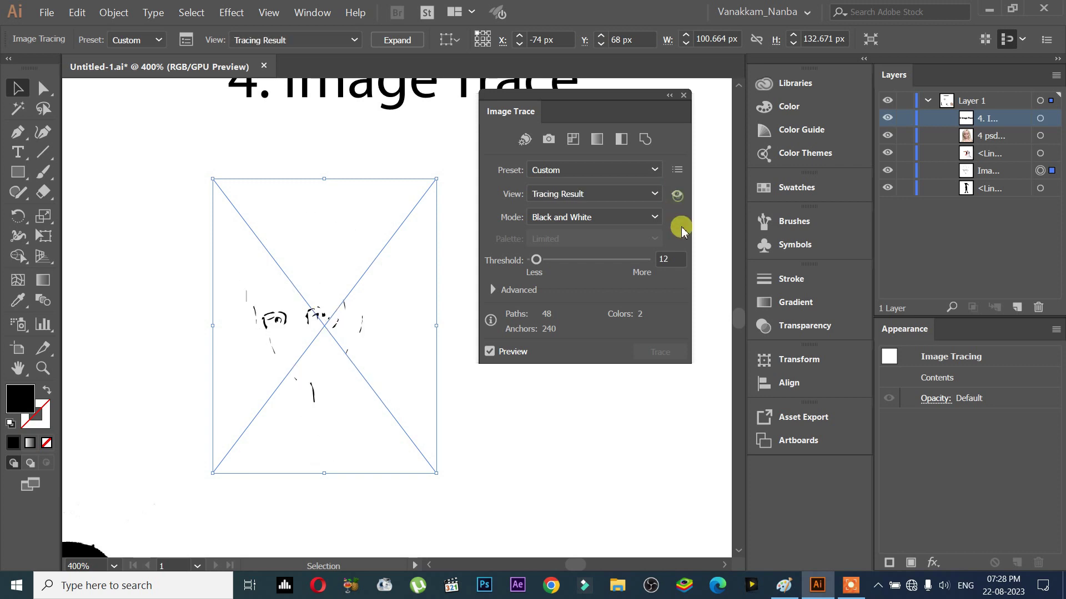
click(675, 199)
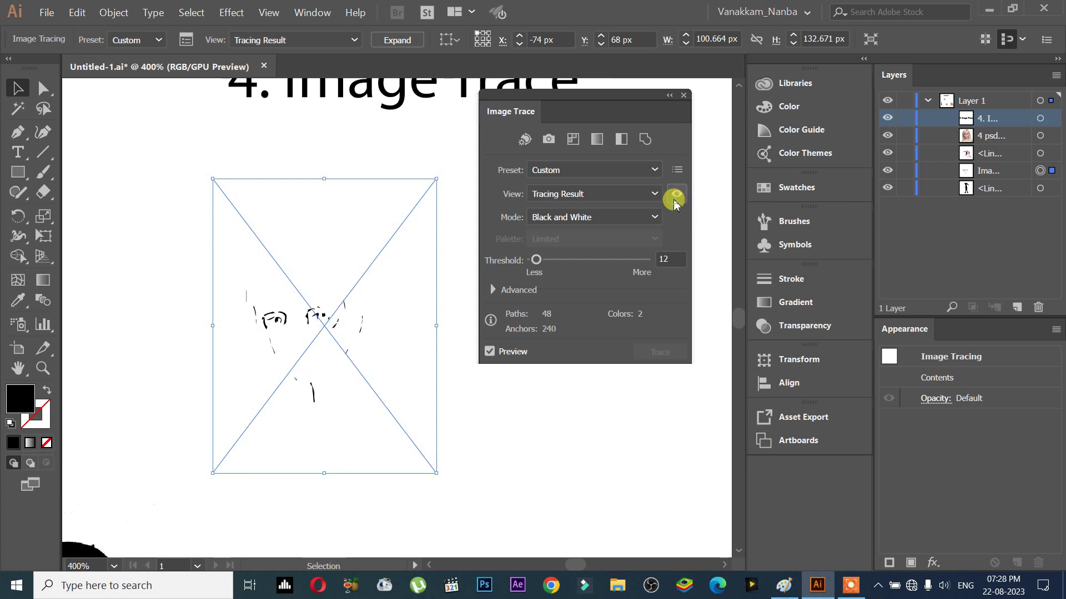
click(675, 199)
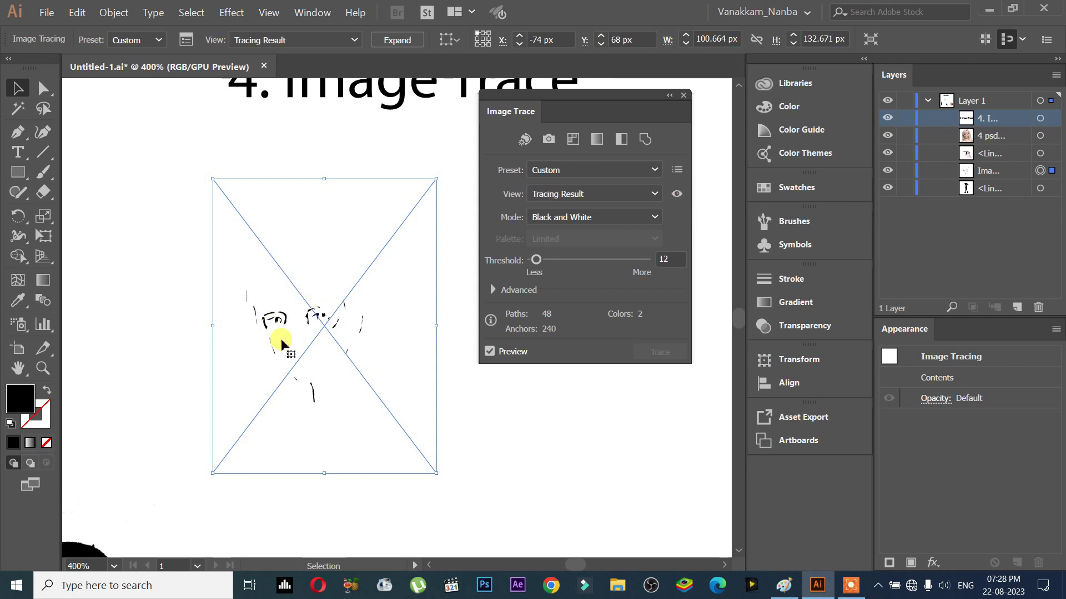
click(679, 195)
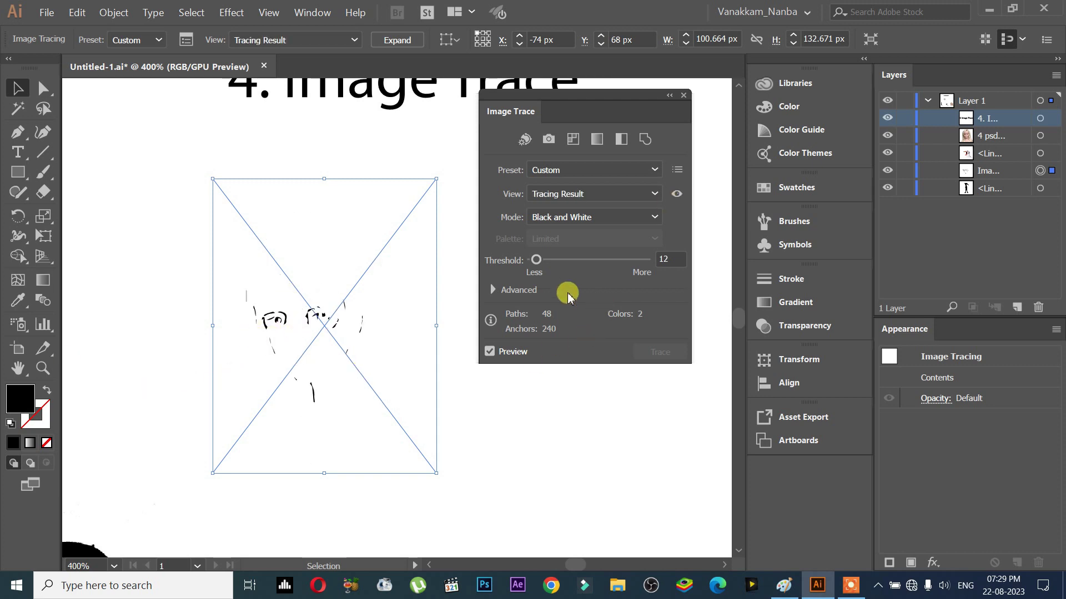
click(679, 194)
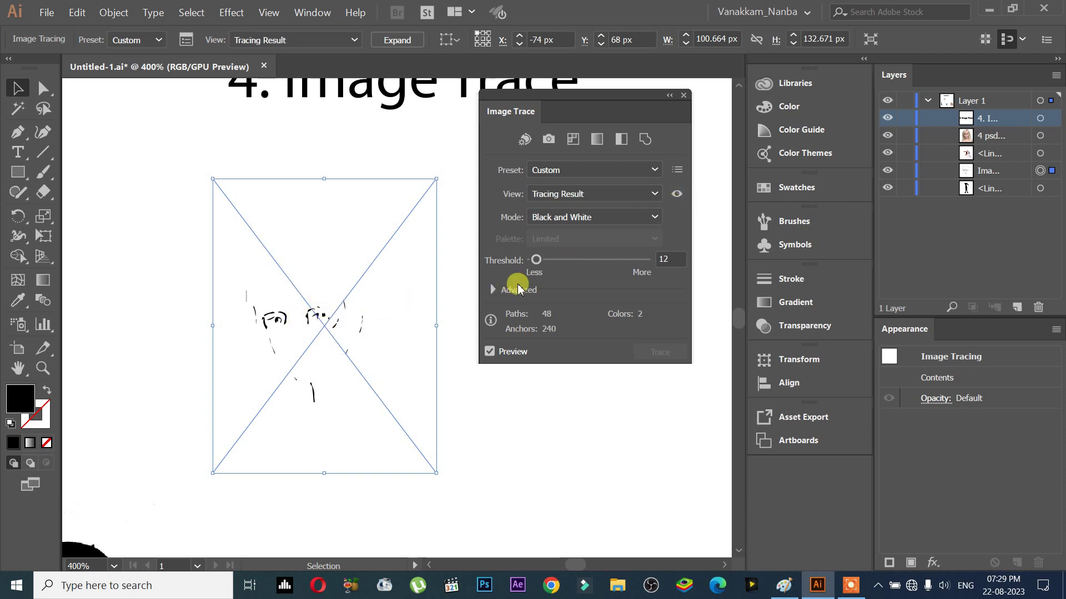
Set the Threshold to 244 and compare the bold trace against the source sketch.
drag(540, 269, 643, 268)
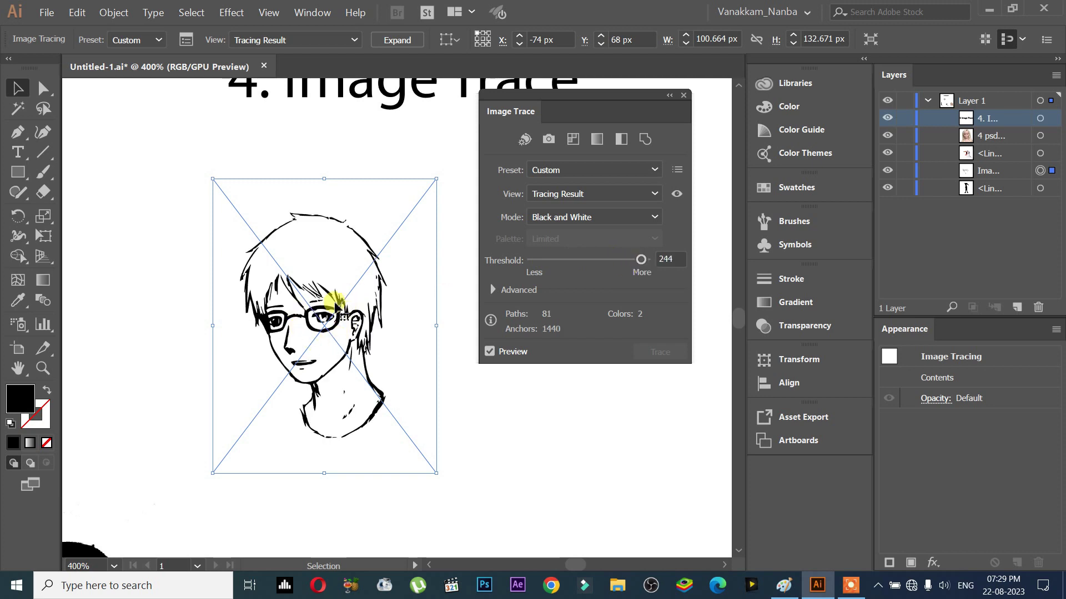
click(676, 194)
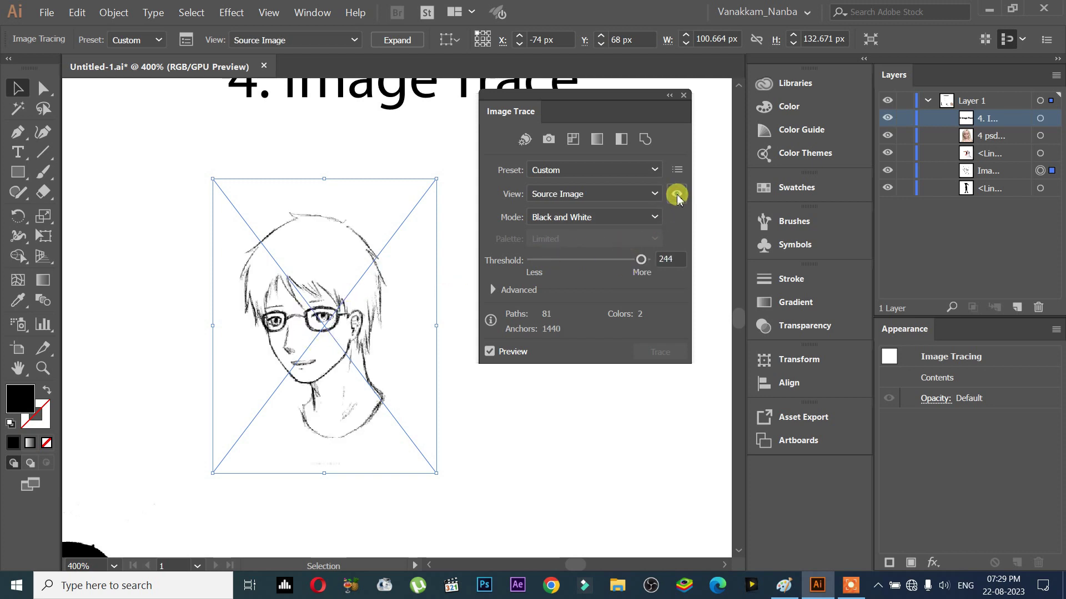
click(677, 194)
click(676, 195)
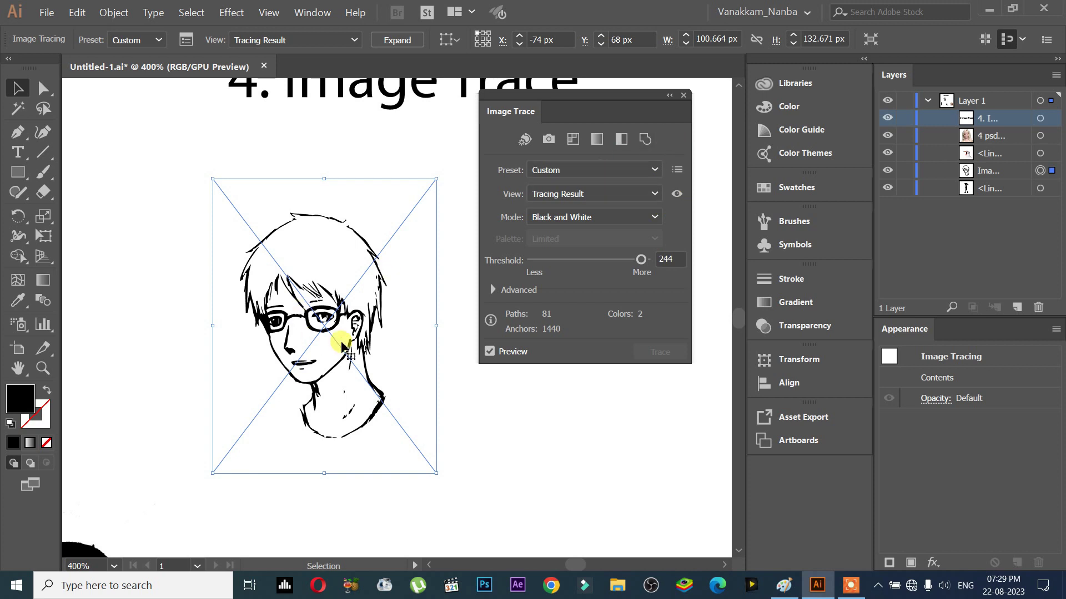
click(681, 200)
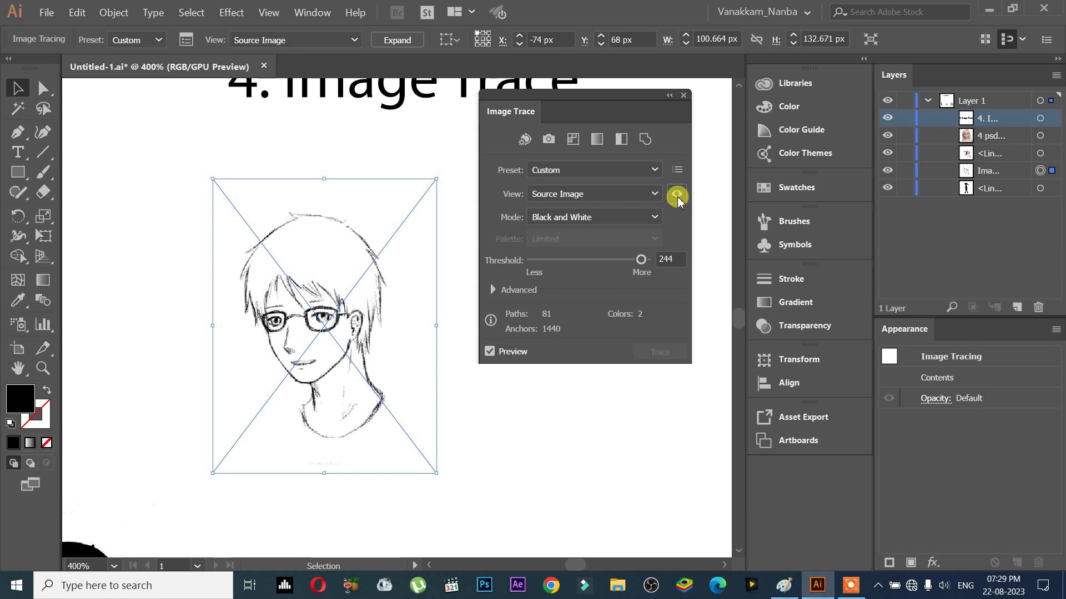
click(677, 197)
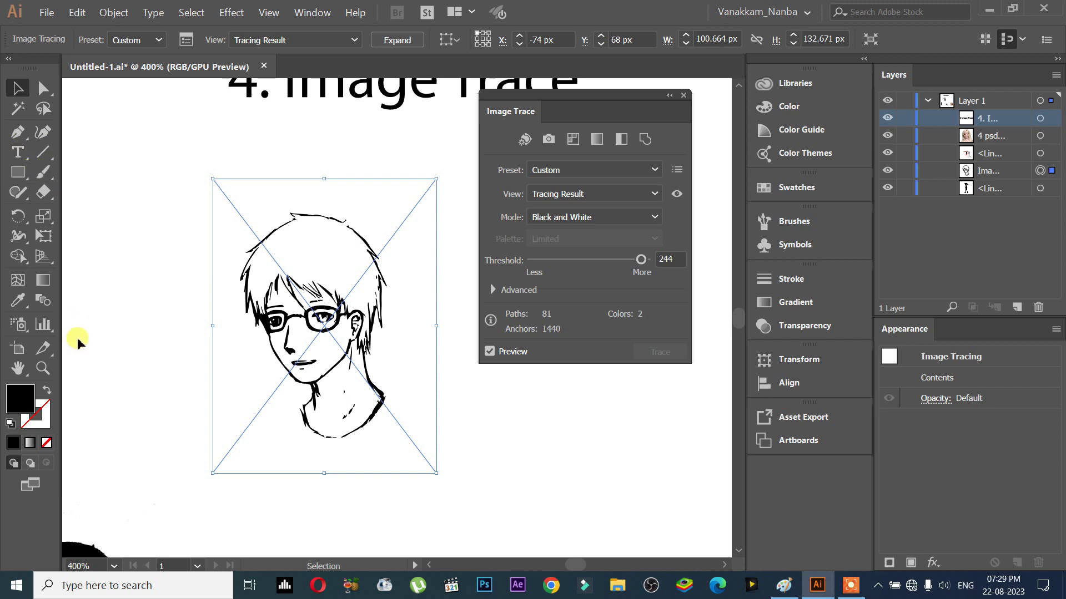
click(20, 171)
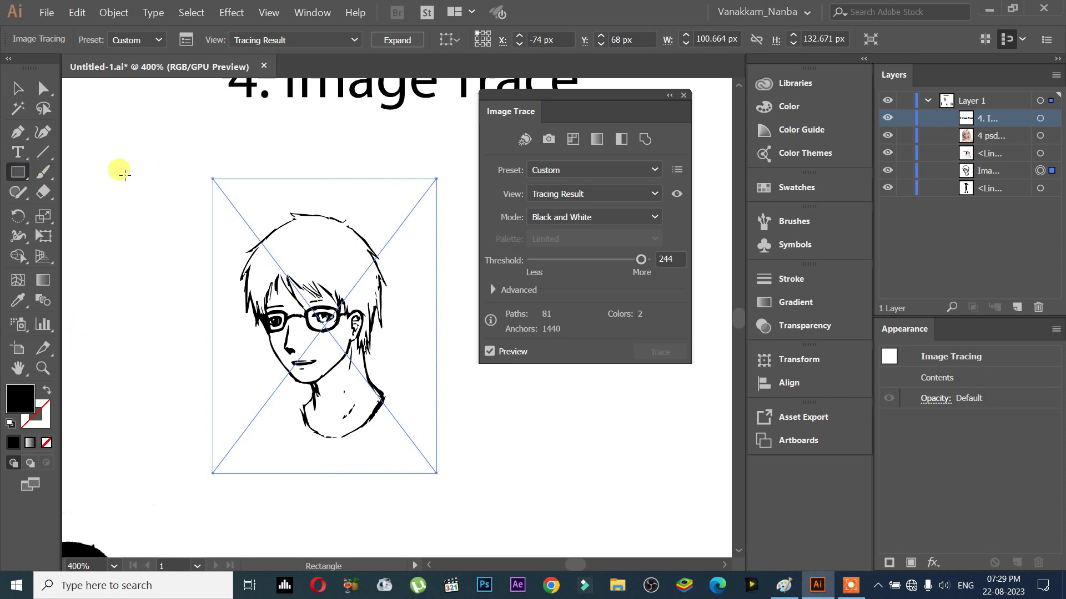
drag(124, 175, 170, 261)
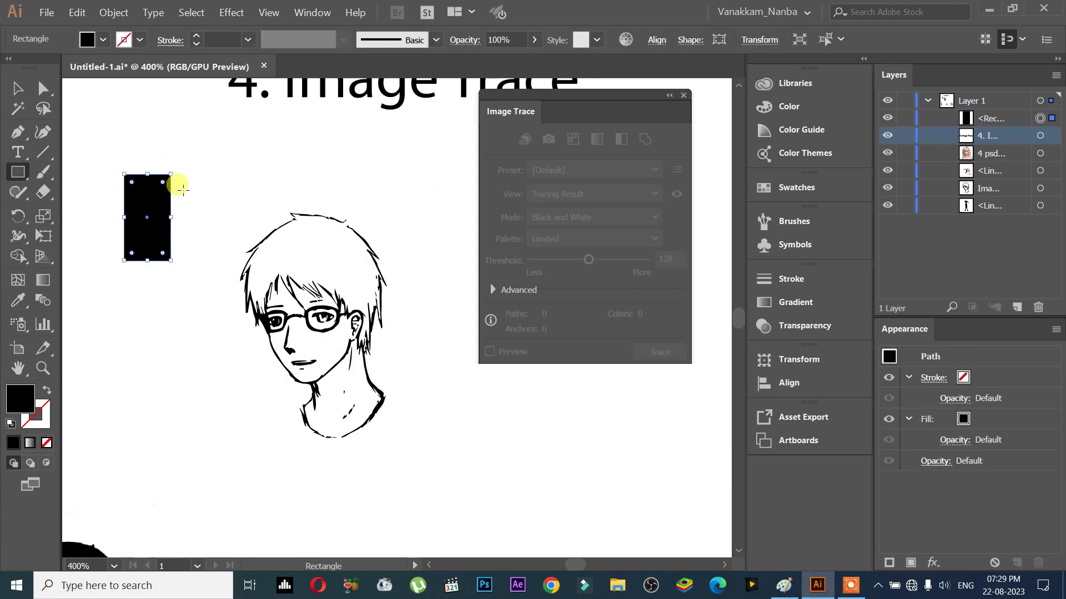
click(16, 88)
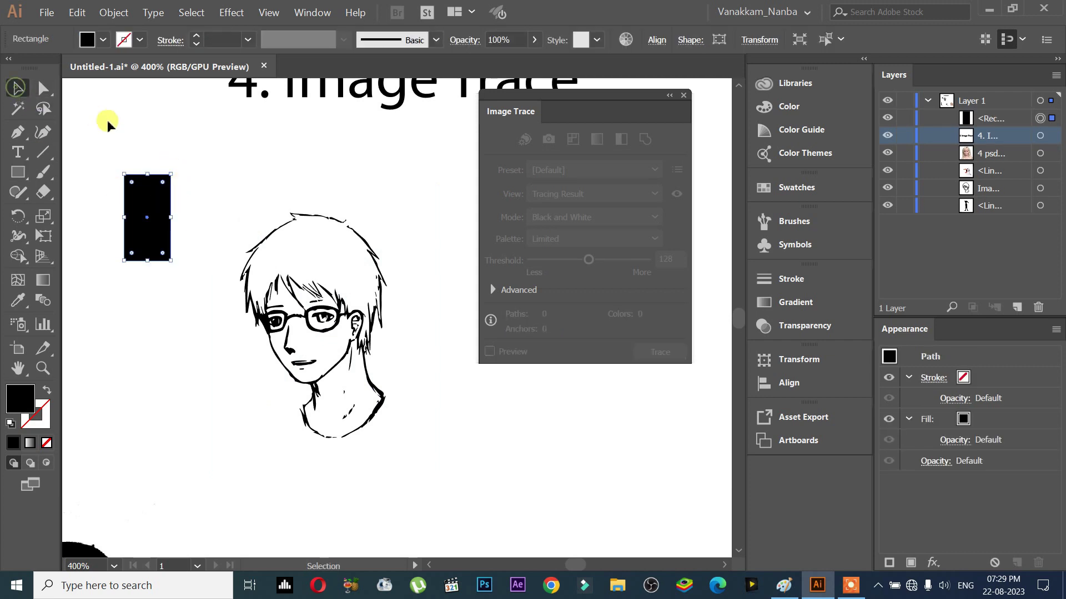
key(Delete)
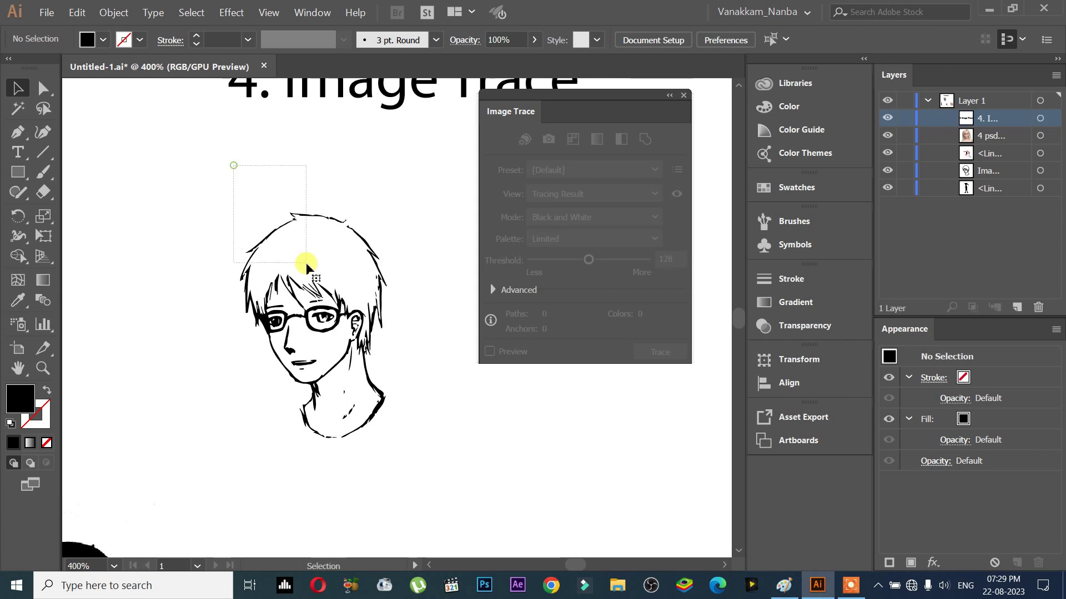
drag(305, 262, 311, 258)
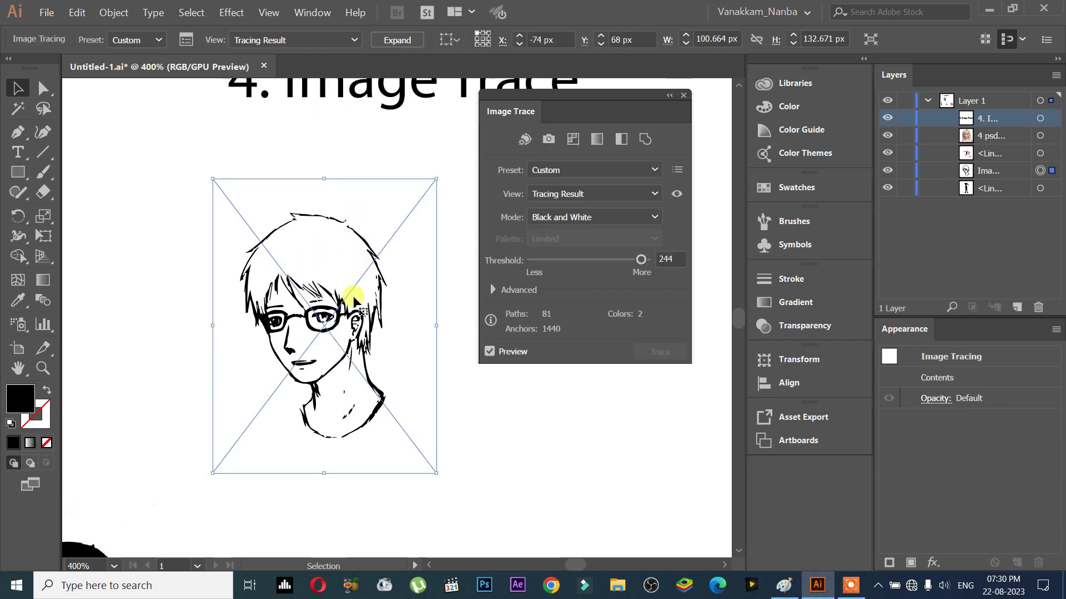
scroll(348, 289, up, 10)
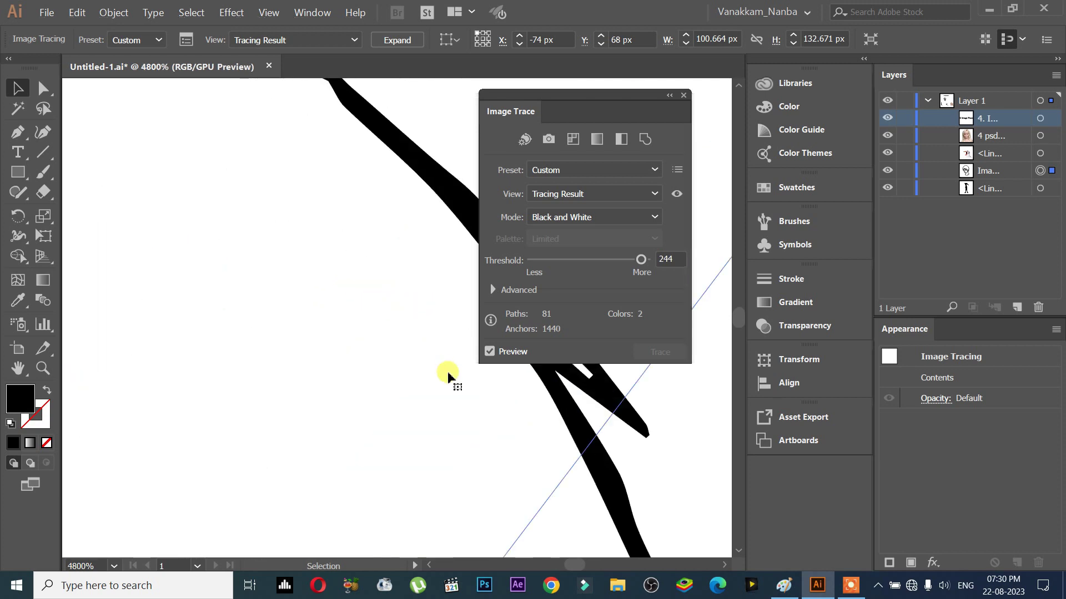
scroll(304, 351, up, 2)
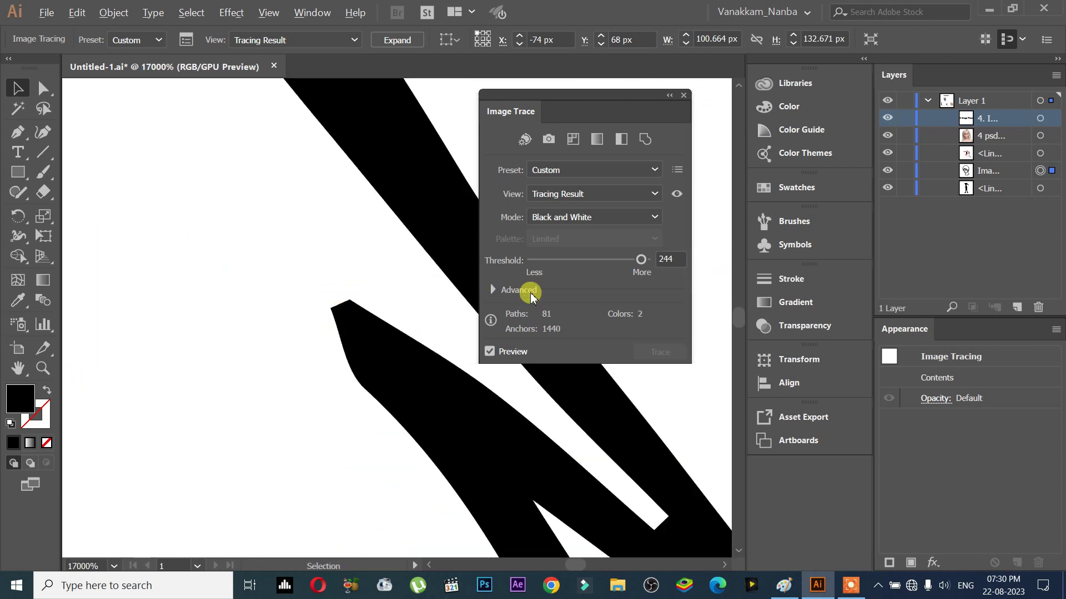
scroll(372, 262, down, 3)
scroll(355, 289, down, 5)
scroll(333, 332, up, 3)
scroll(333, 332, up, 4)
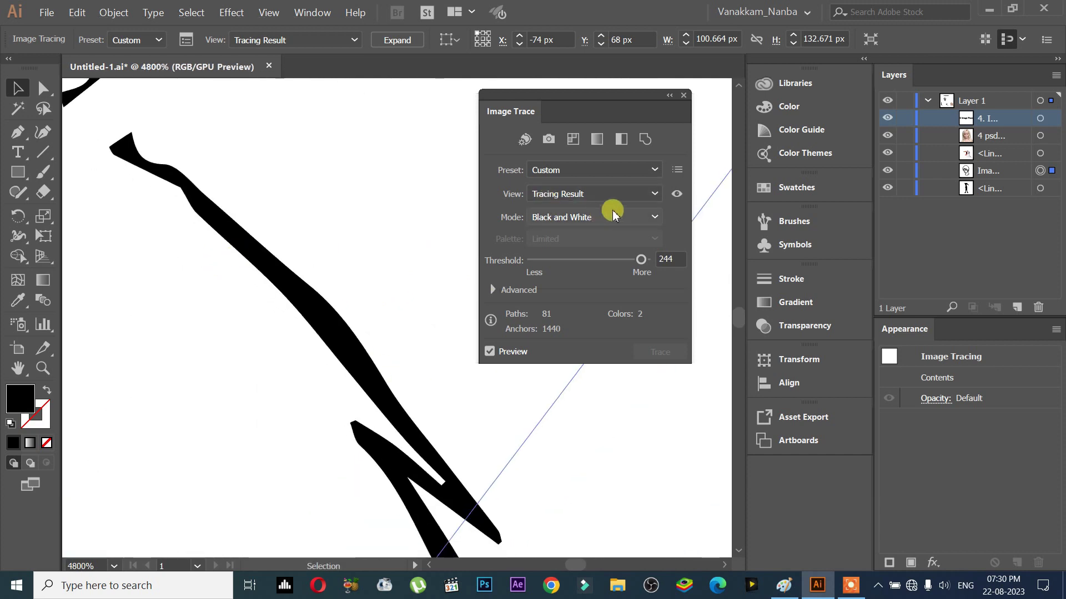
click(676, 194)
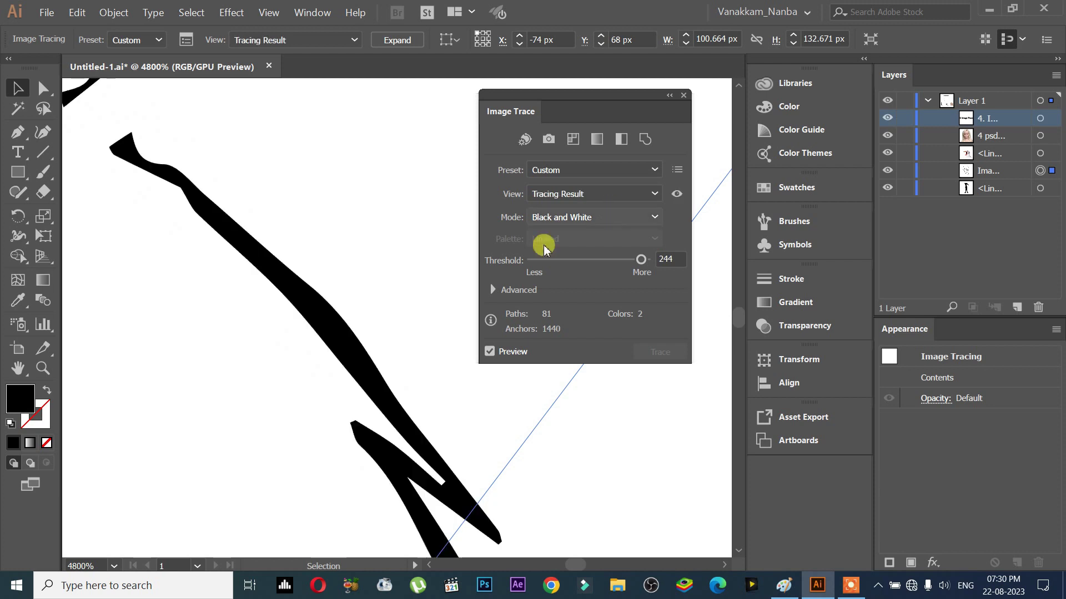
scroll(431, 376, up, 4)
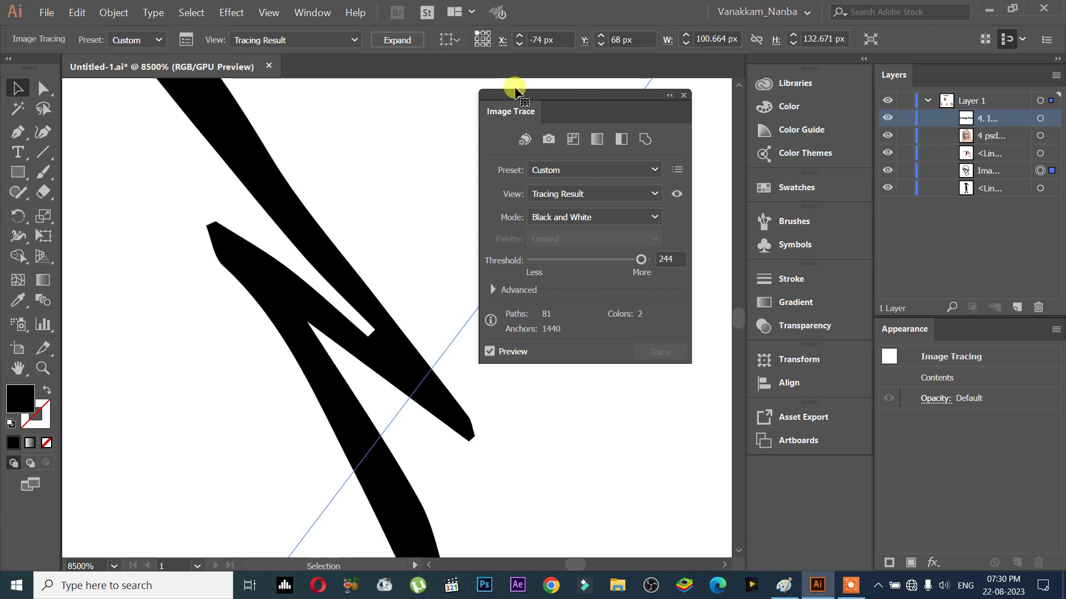
click(676, 195)
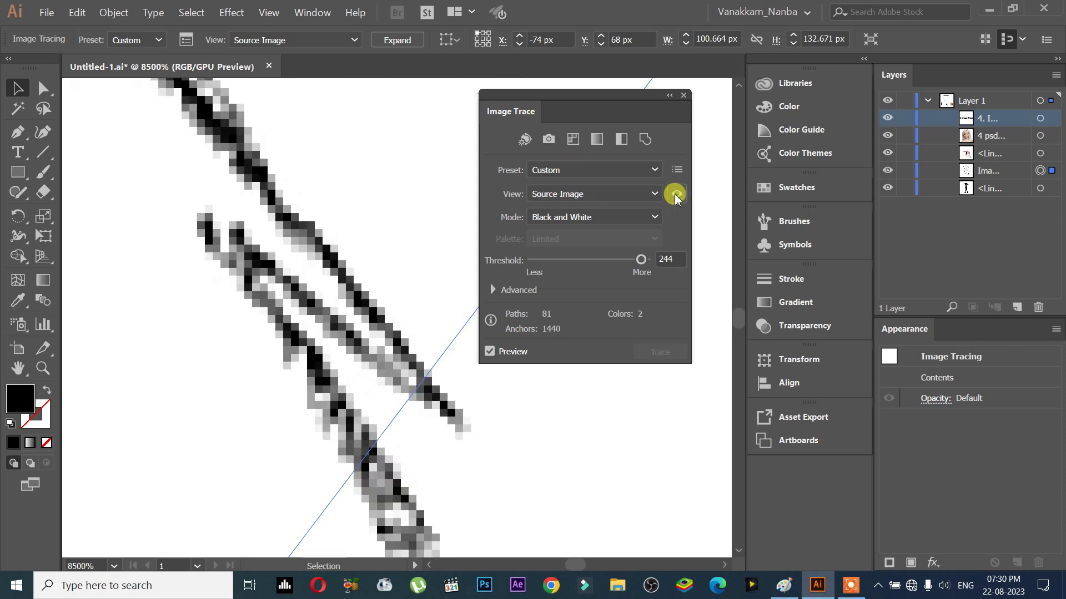
scroll(345, 304, down, 10)
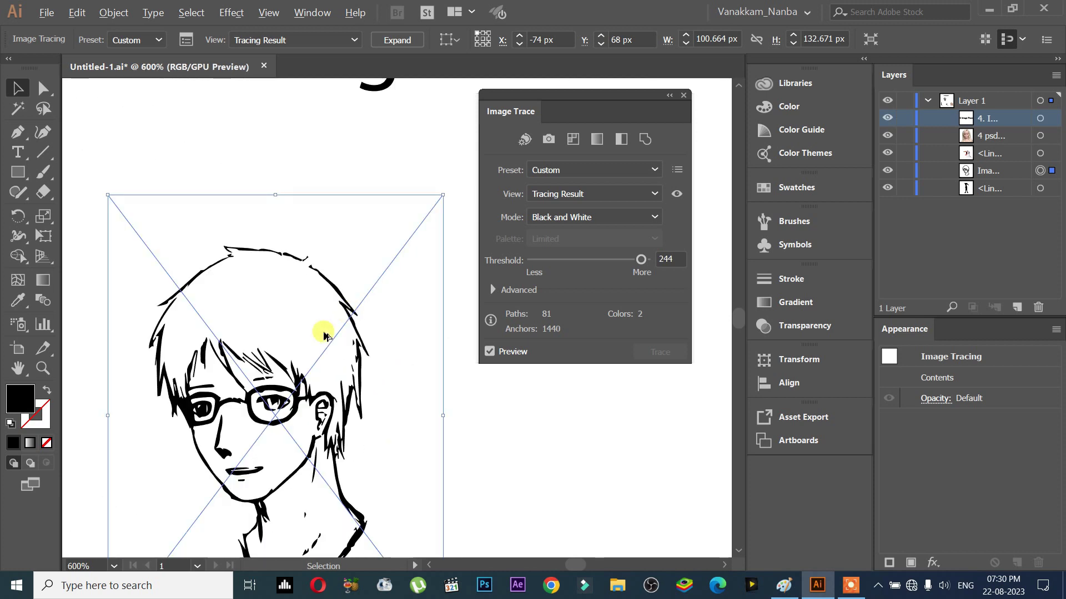
click(686, 194)
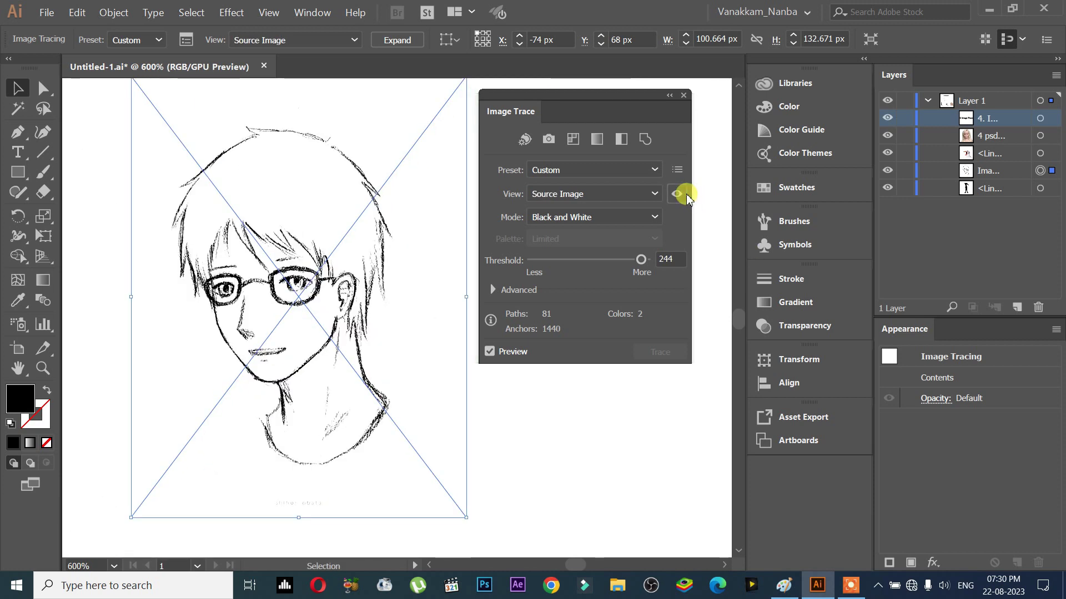
scroll(245, 257, up, 8)
drag(214, 333, 161, 286)
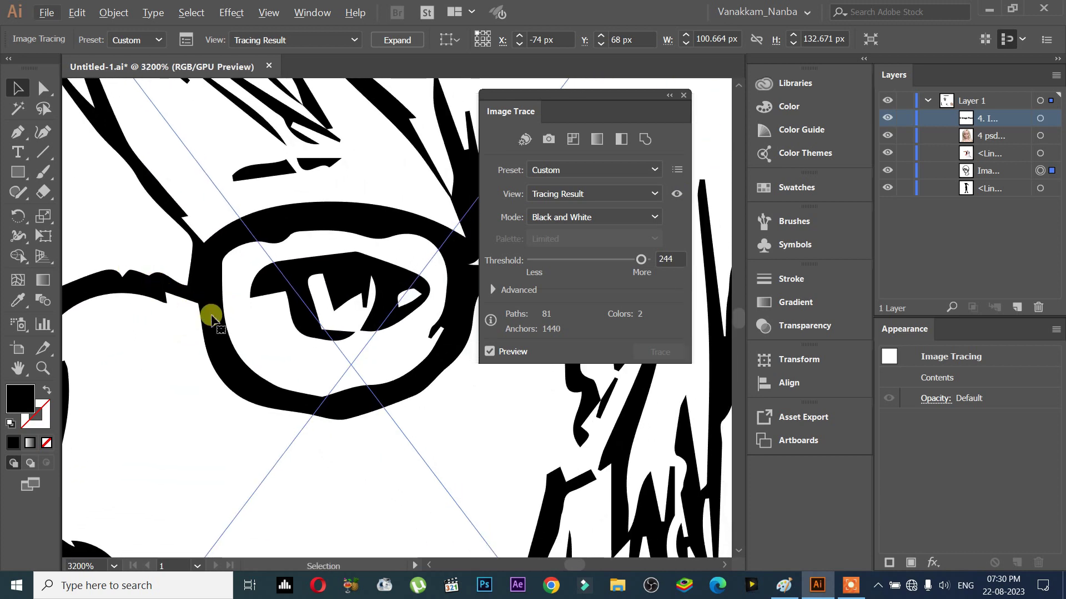
scroll(211, 318, down, 2)
drag(214, 321, 278, 290)
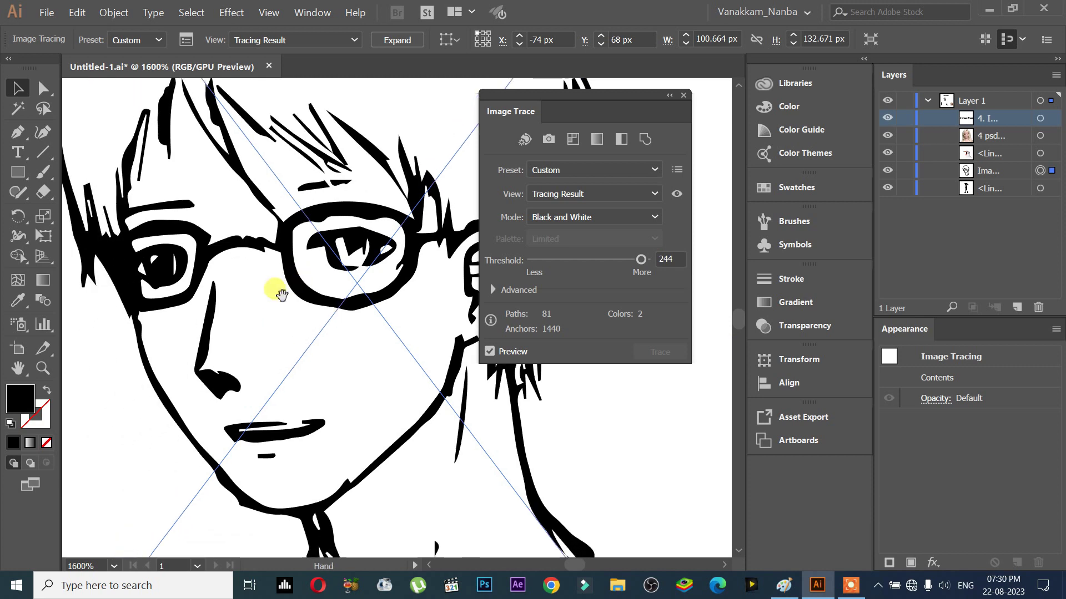
scroll(292, 258, up, 3)
drag(290, 255, 261, 338)
drag(363, 299, 202, 309)
scroll(219, 325, up, 6)
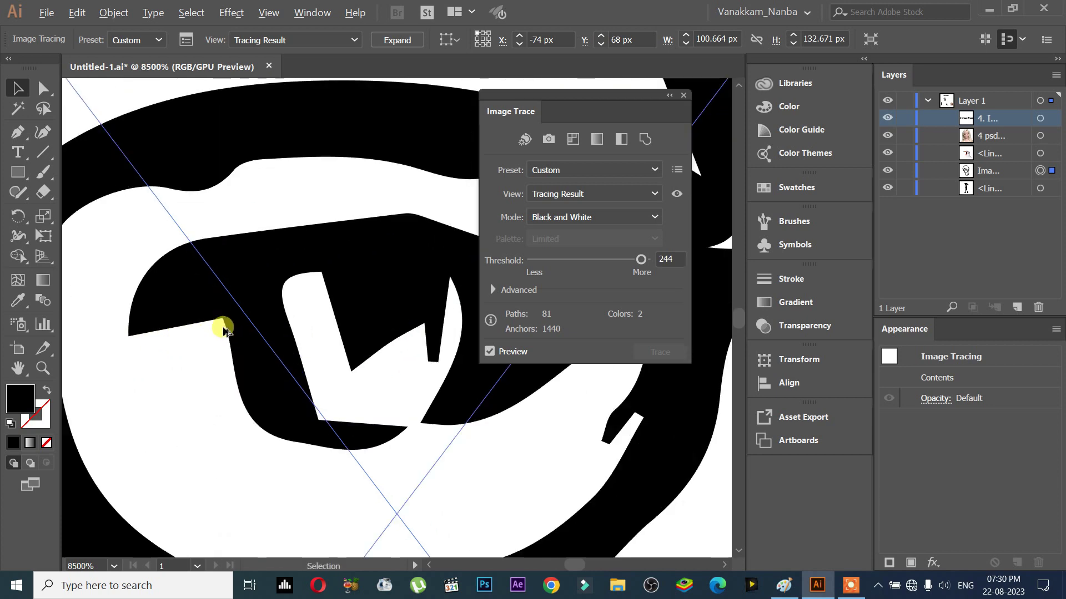
scroll(227, 334, down, 8)
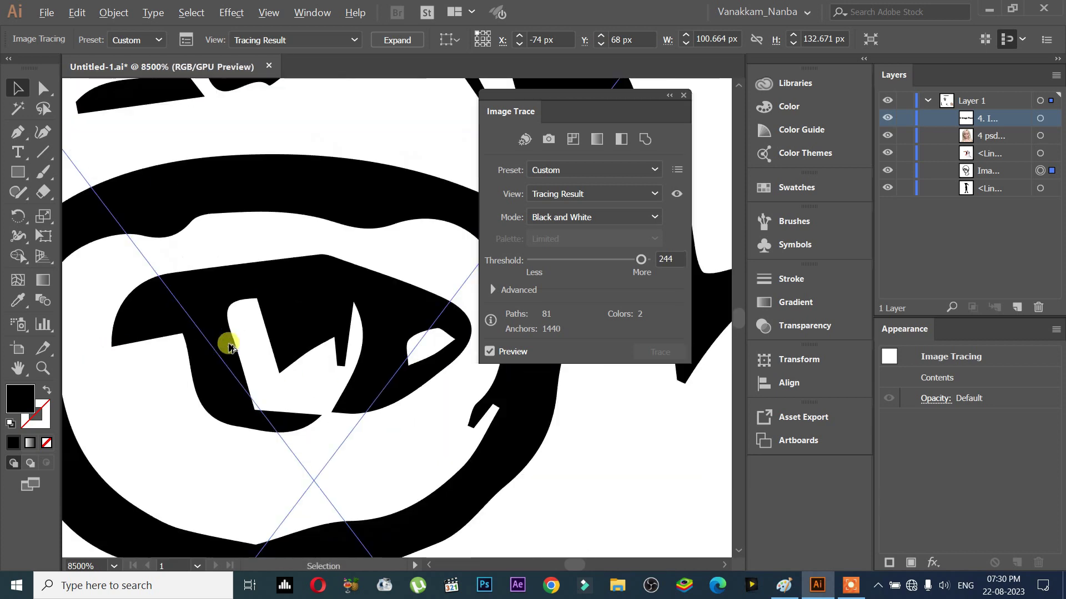
drag(186, 364, 235, 343)
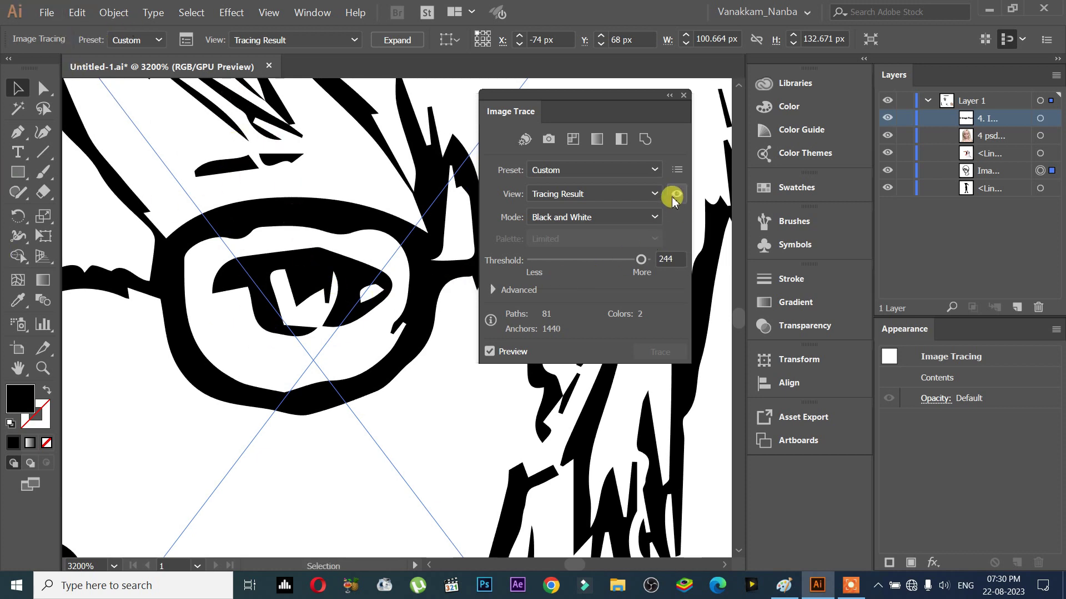
scroll(384, 310, up, 1)
drag(314, 342, 353, 364)
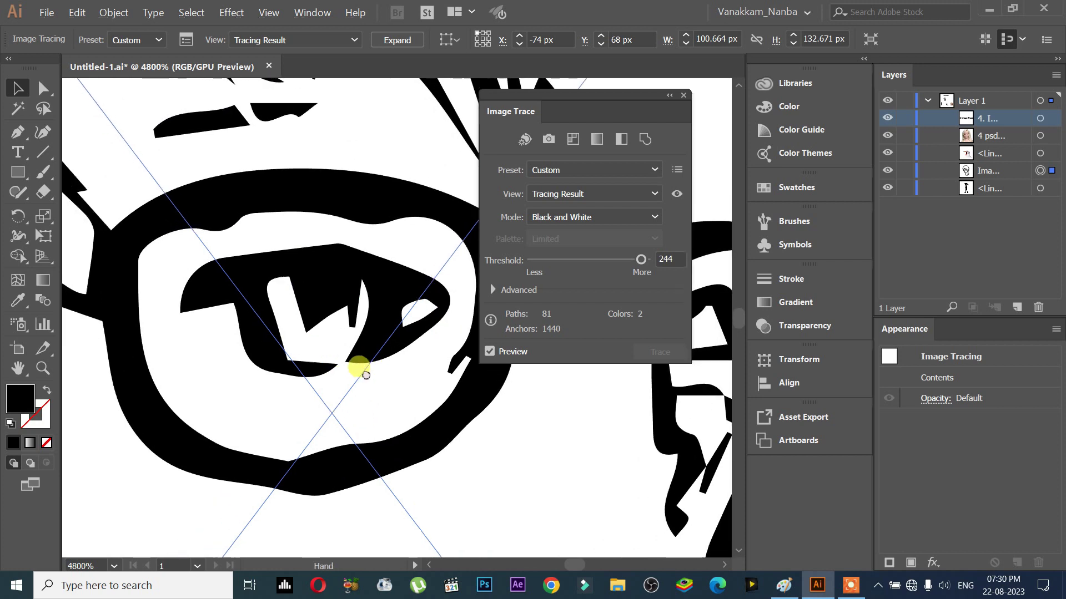
click(676, 195)
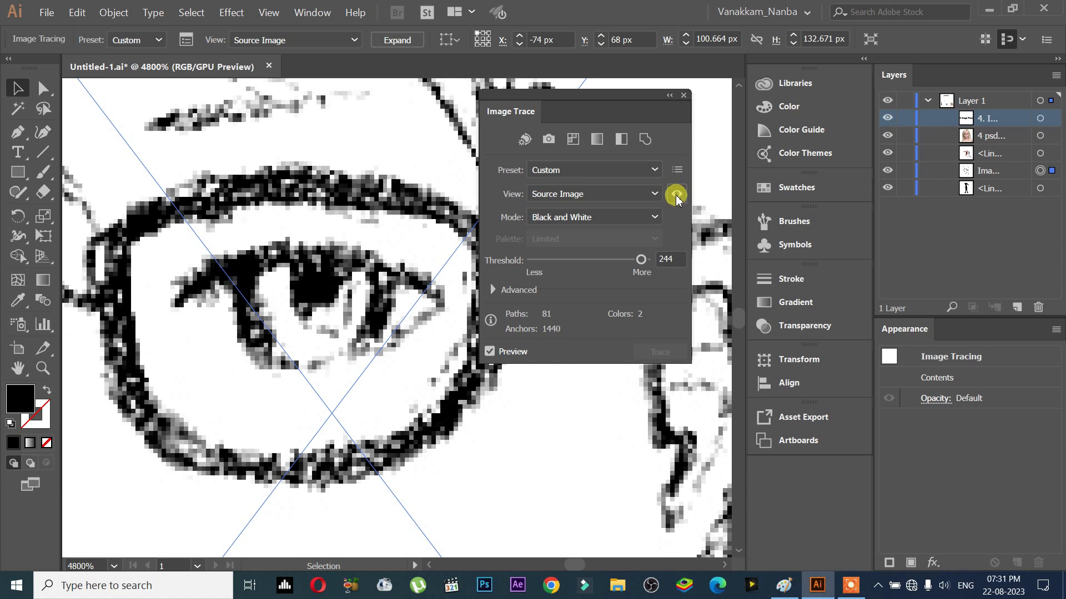
scroll(438, 358, down, 6)
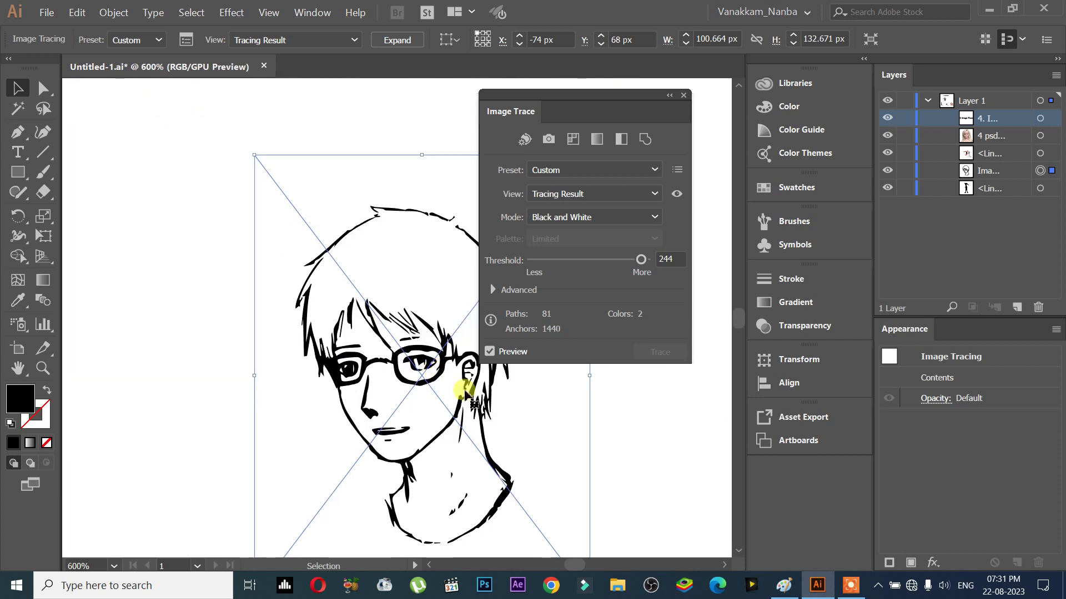
Nudge the trace Threshold down and back up to 230, then expand the Advanced options.
drag(465, 391, 357, 350)
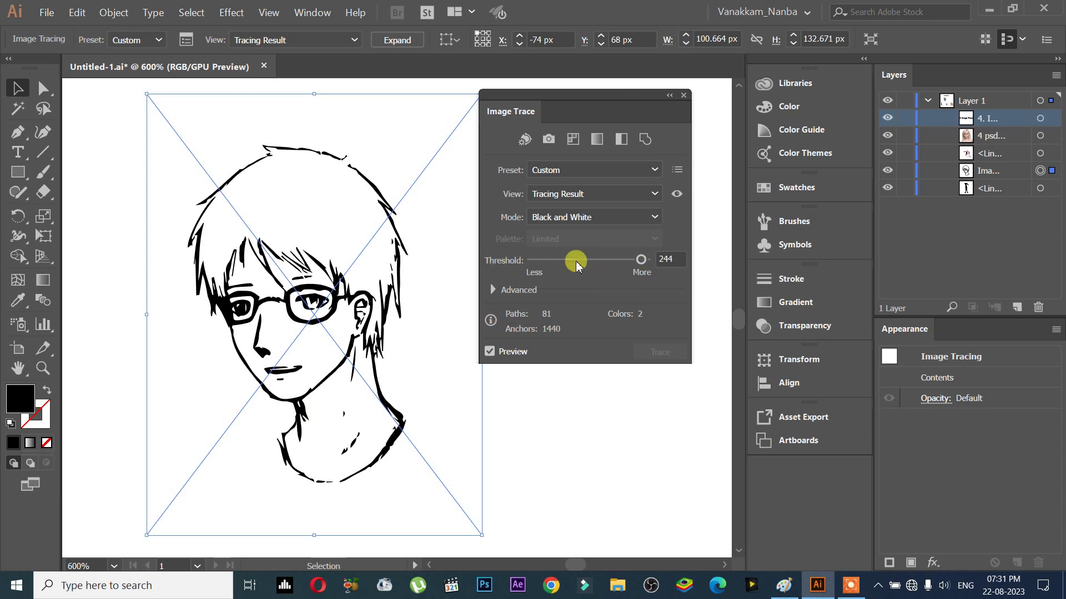
click(616, 260)
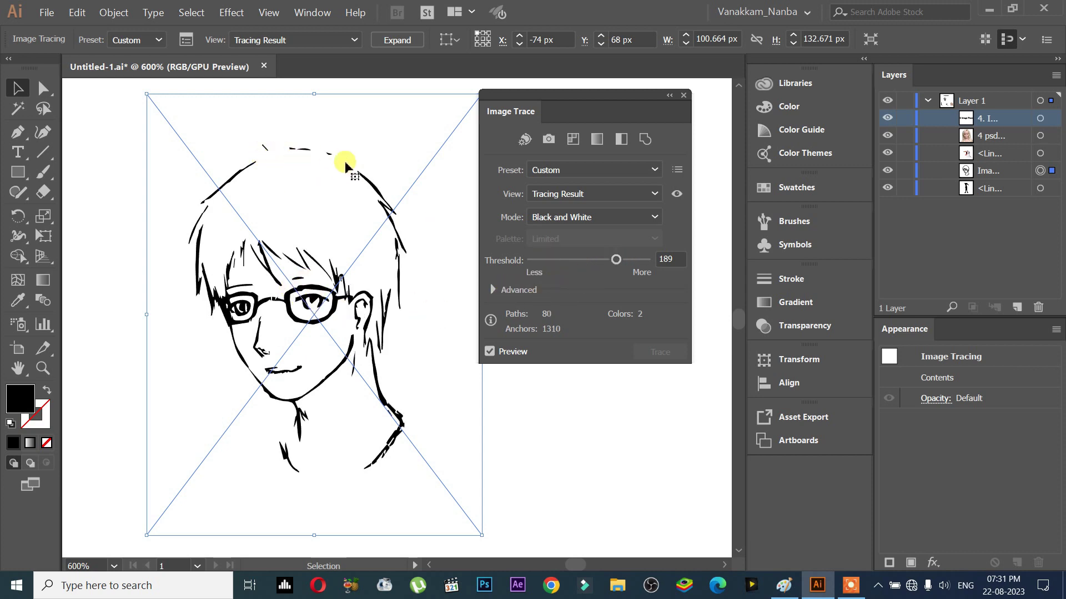
click(635, 259)
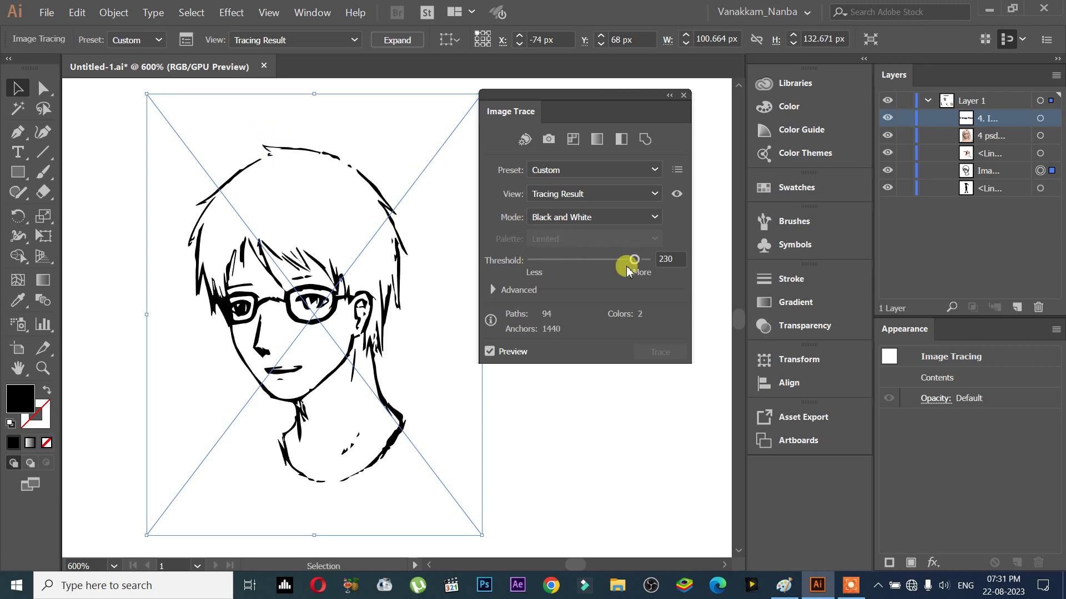
click(493, 290)
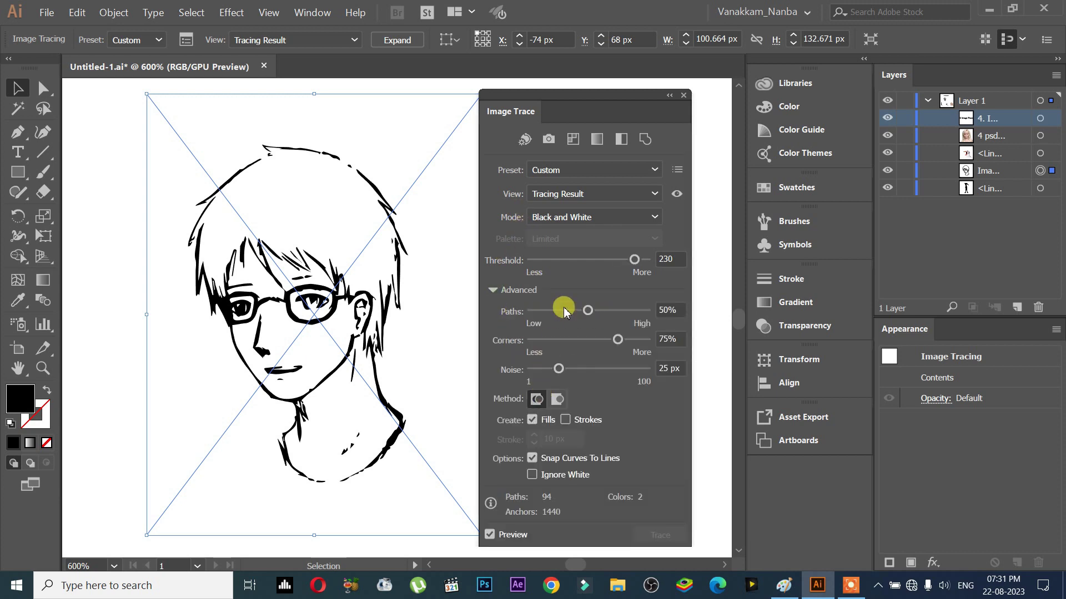
Compare high and low Paths fidelity on the ear and glasses, ending near 95%.
drag(589, 311, 629, 315)
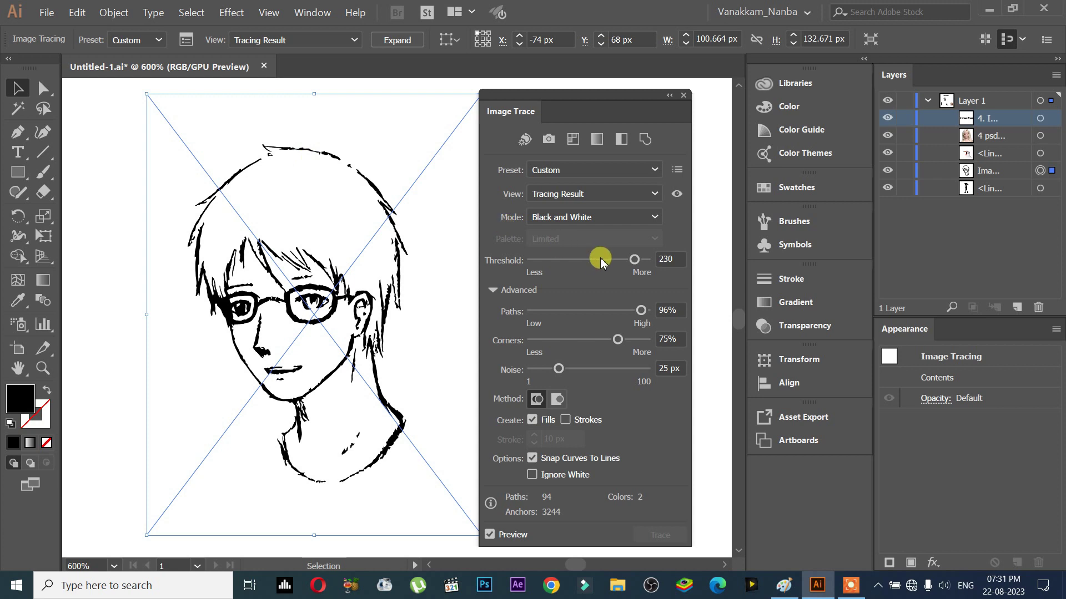
drag(637, 309, 543, 311)
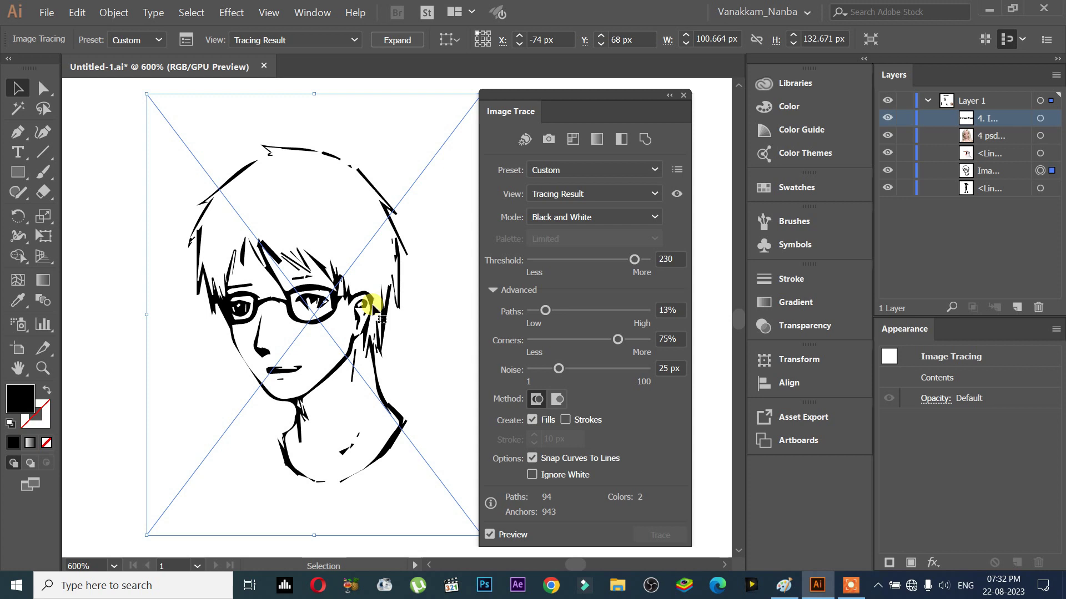
scroll(373, 304, up, 6)
drag(245, 411, 475, 441)
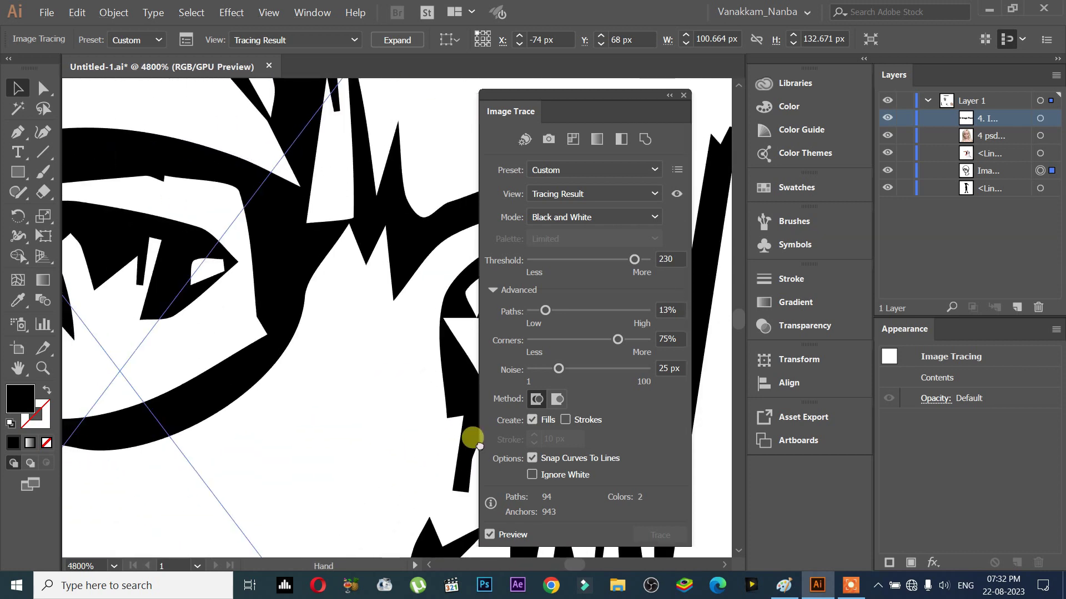
scroll(478, 445, down, 2)
scroll(305, 340, down, 2)
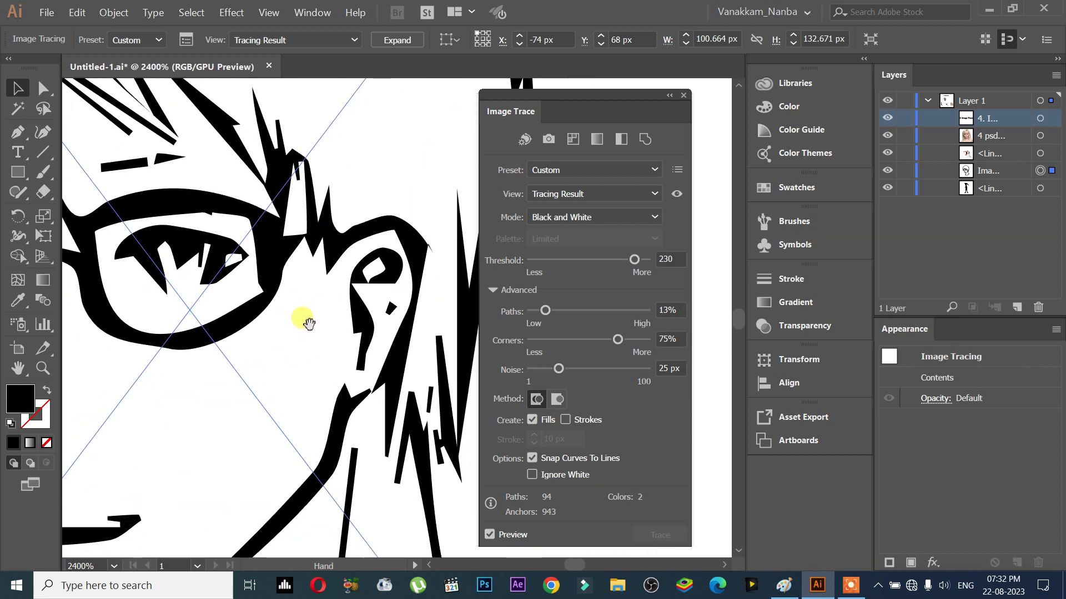
mouse_move(546, 321)
mouse_down()
mouse_move(559, 309)
mouse_move(640, 310)
mouse_up()
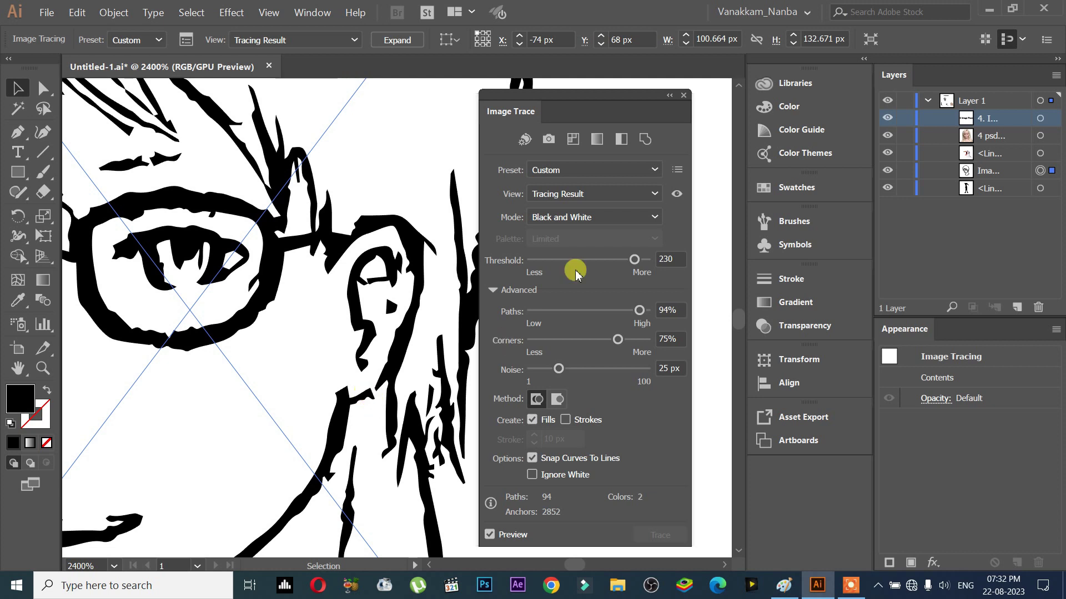
Check the trace against the source sketch, then drop Paths to 8%.
click(677, 194)
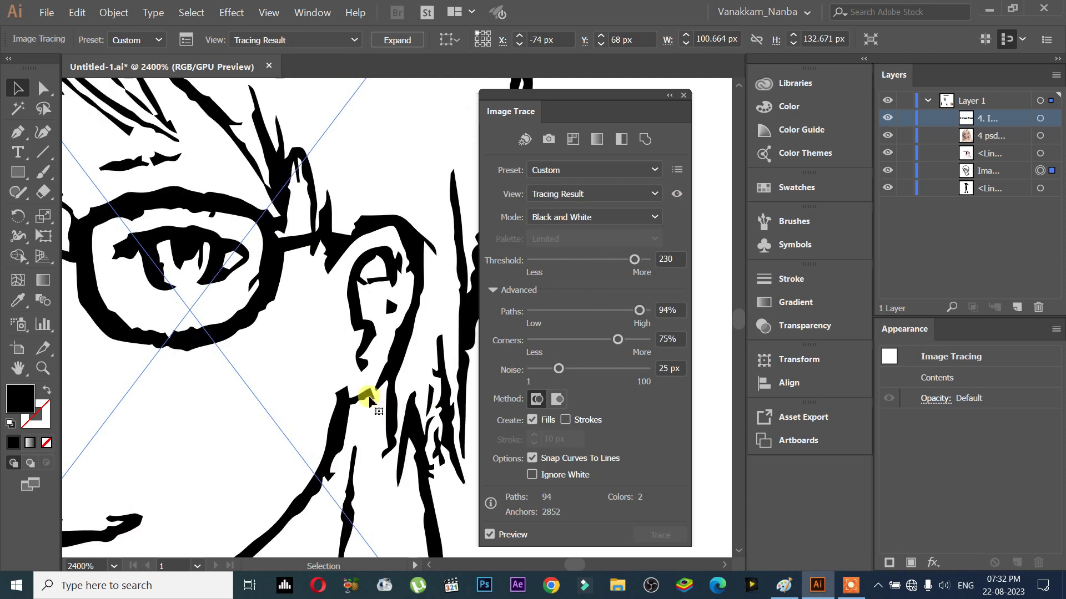
click(676, 194)
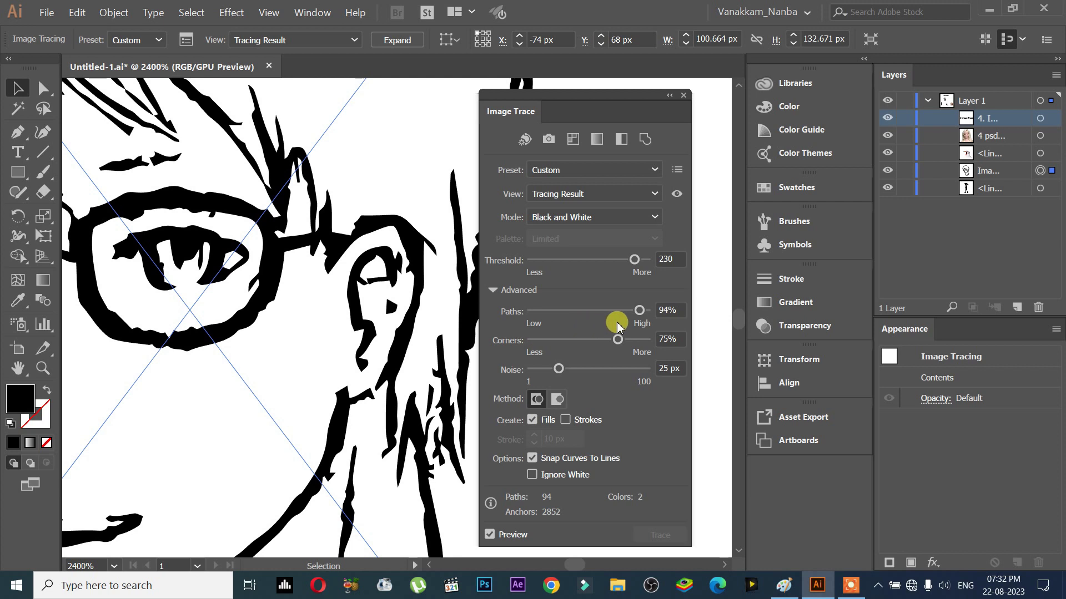
click(539, 312)
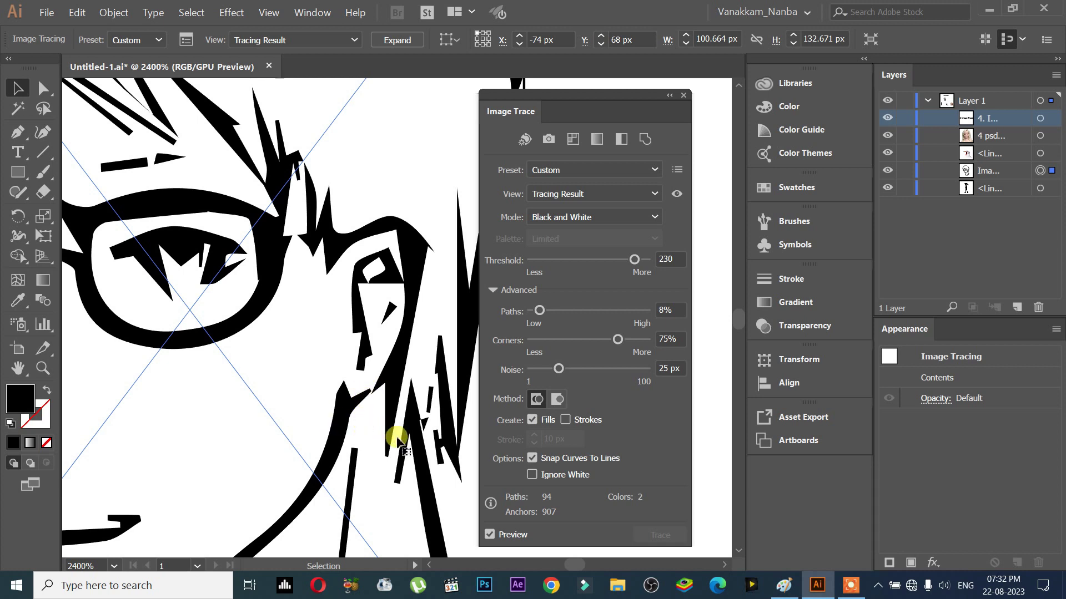
Set Threshold to 224 and fine-tune Paths to 32% for smoother bold lines.
scroll(357, 426, down, 1)
scroll(356, 426, down, 1)
drag(340, 440, 398, 368)
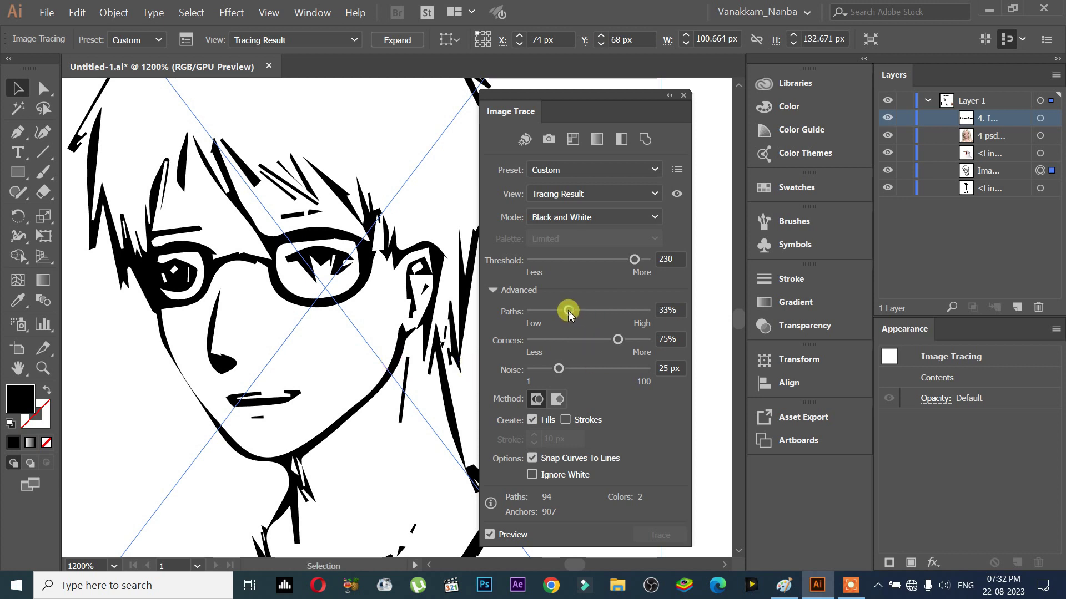
drag(569, 314, 562, 313)
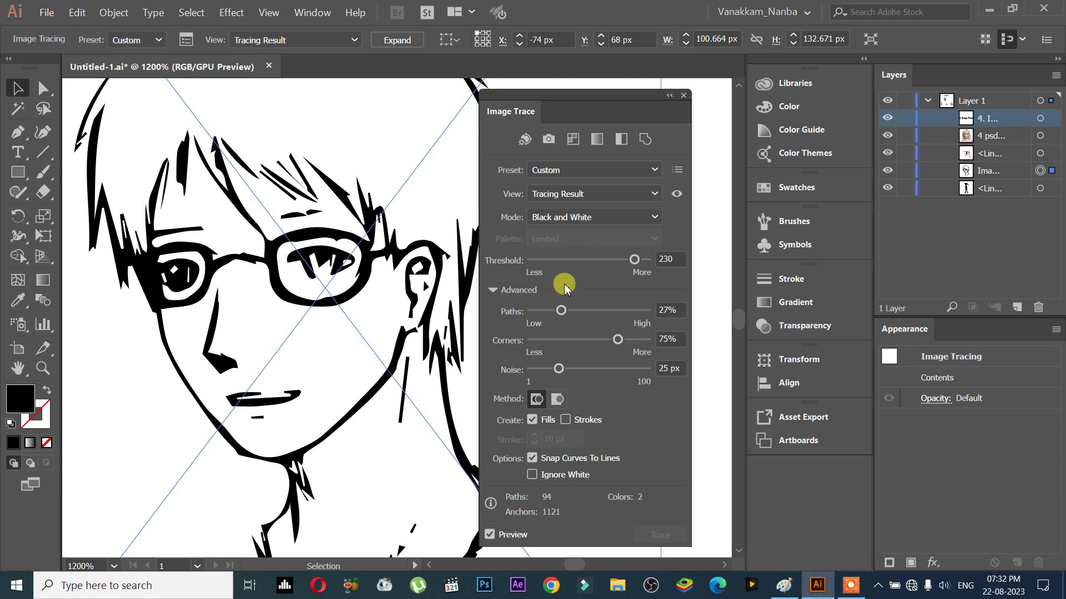
mouse_move(573, 277)
mouse_down()
mouse_move(605, 269)
mouse_move(581, 266)
mouse_up()
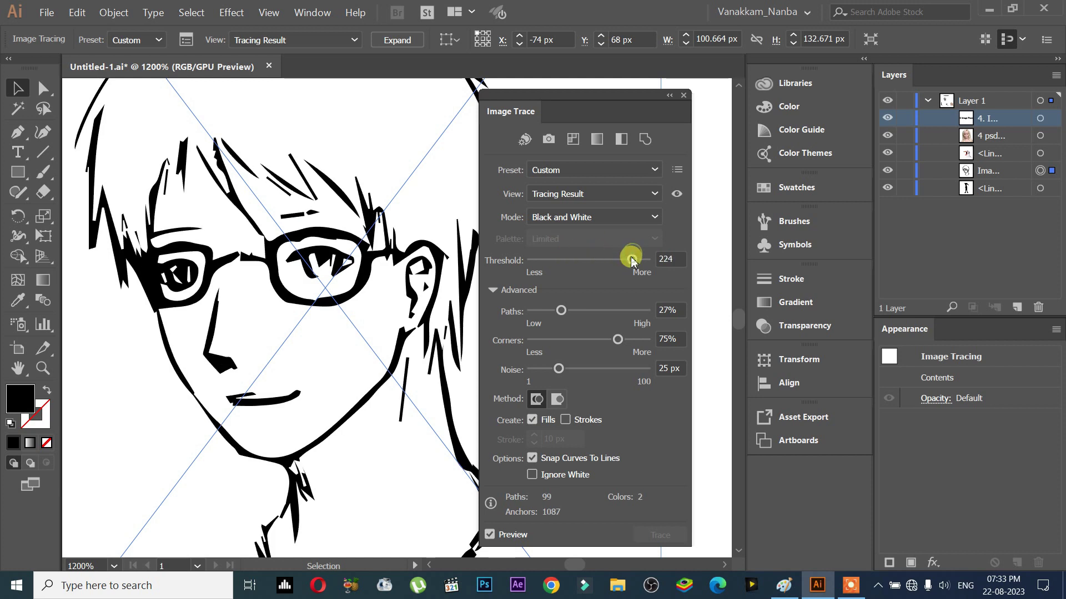
click(577, 310)
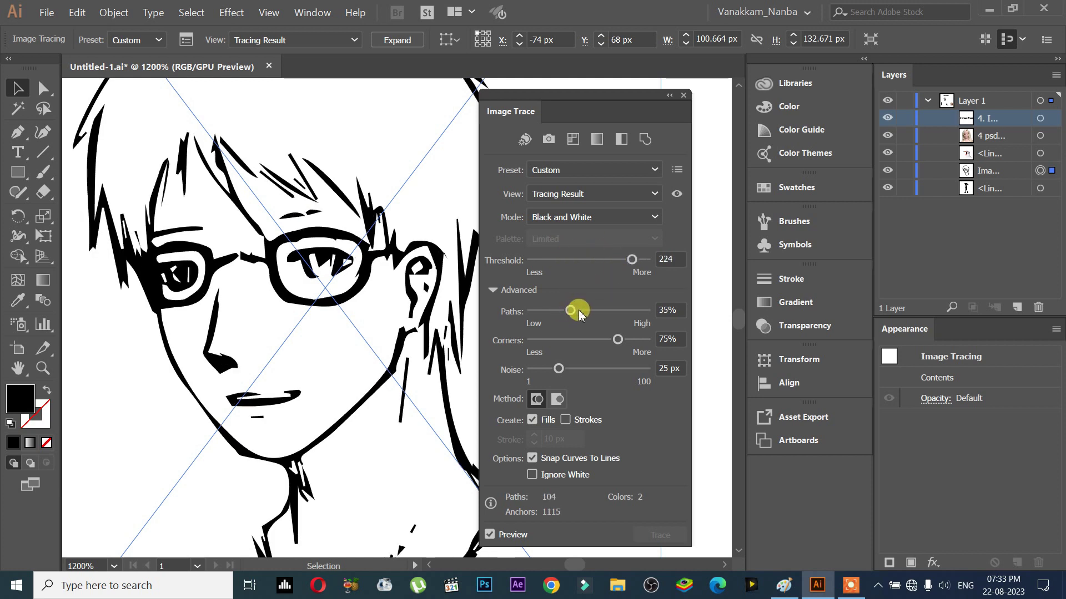
click(573, 310)
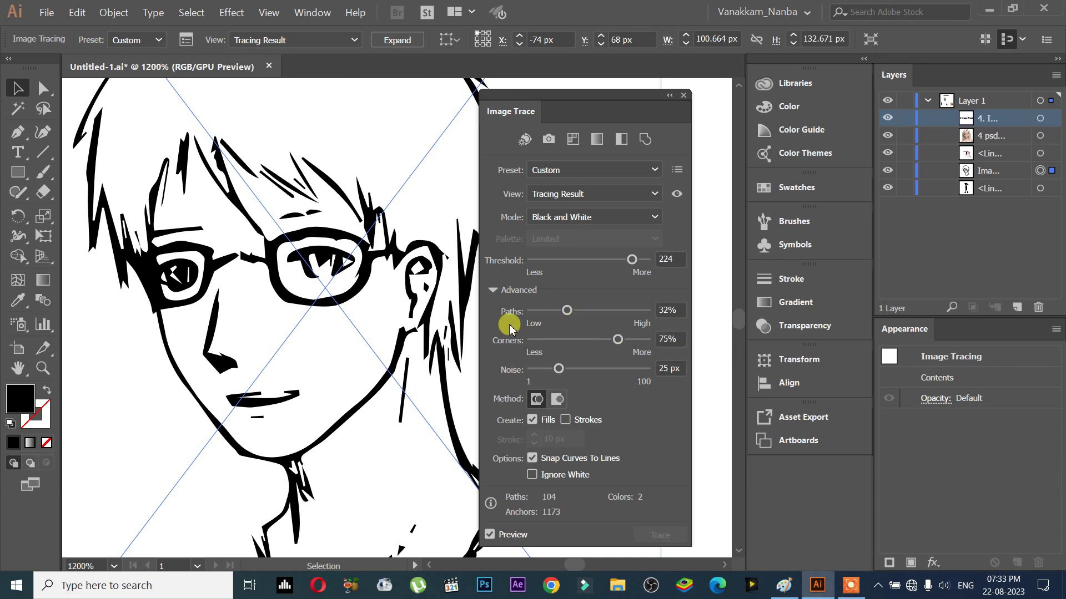
scroll(417, 285, up, 1)
scroll(391, 313, up, 2)
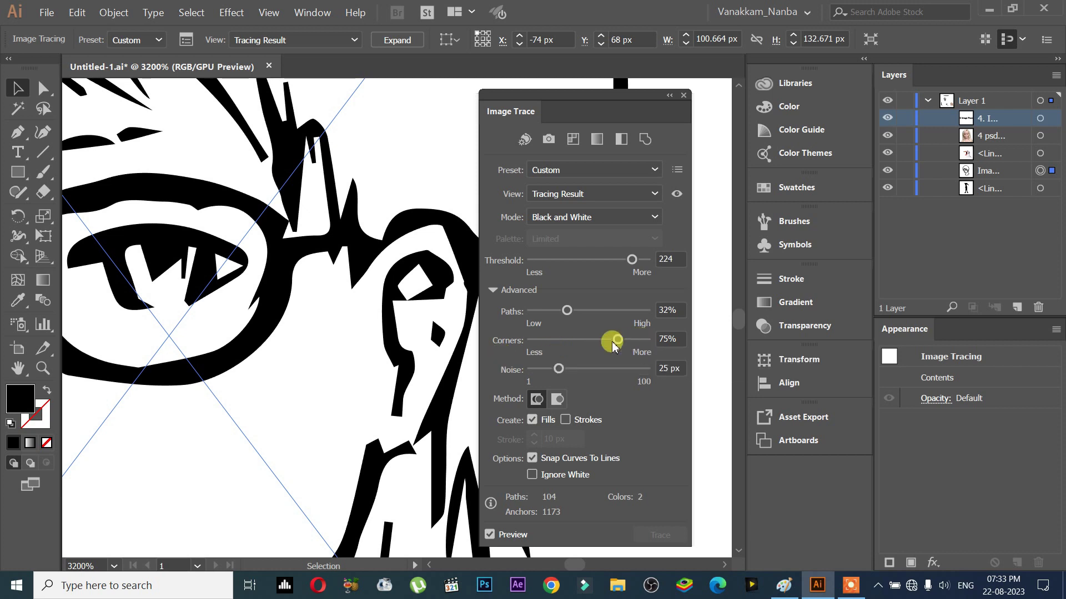
Try low Corners values, then set Corners to 0% for rounder curves.
click(537, 340)
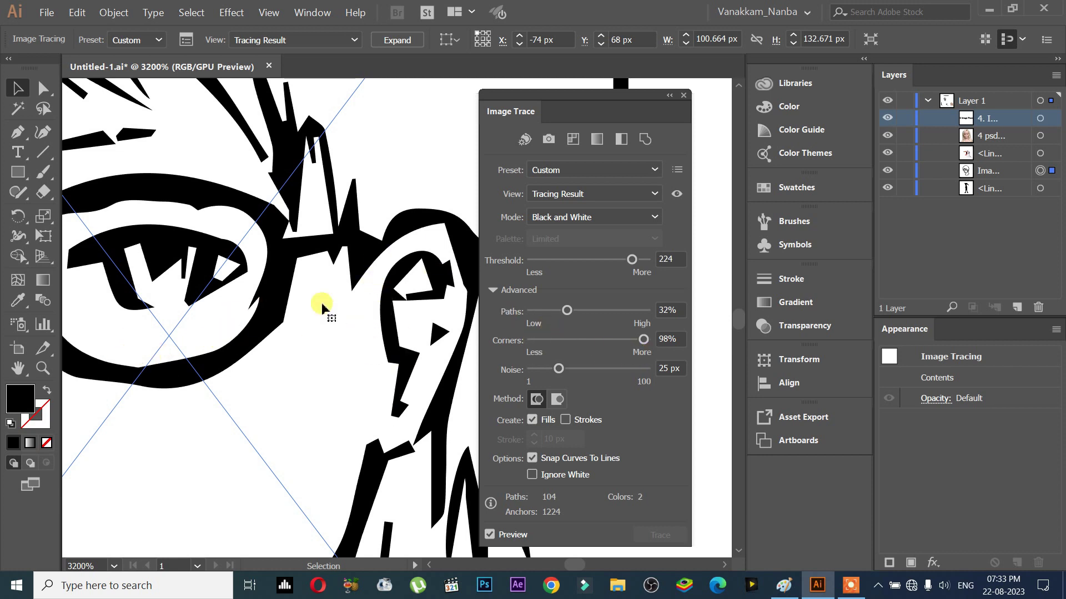
click(547, 341)
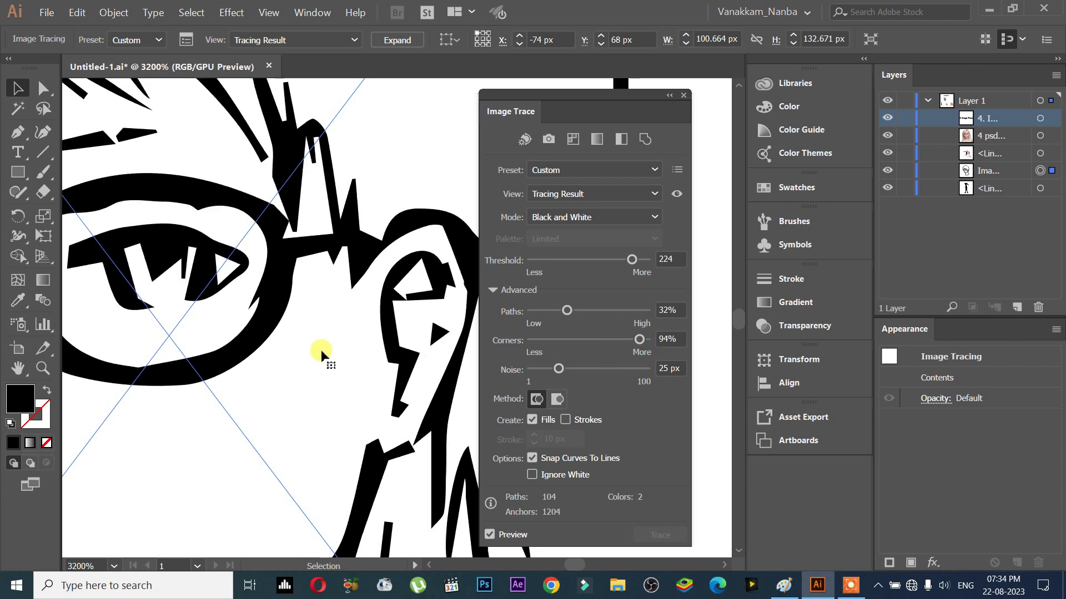
scroll(343, 350, down, 5)
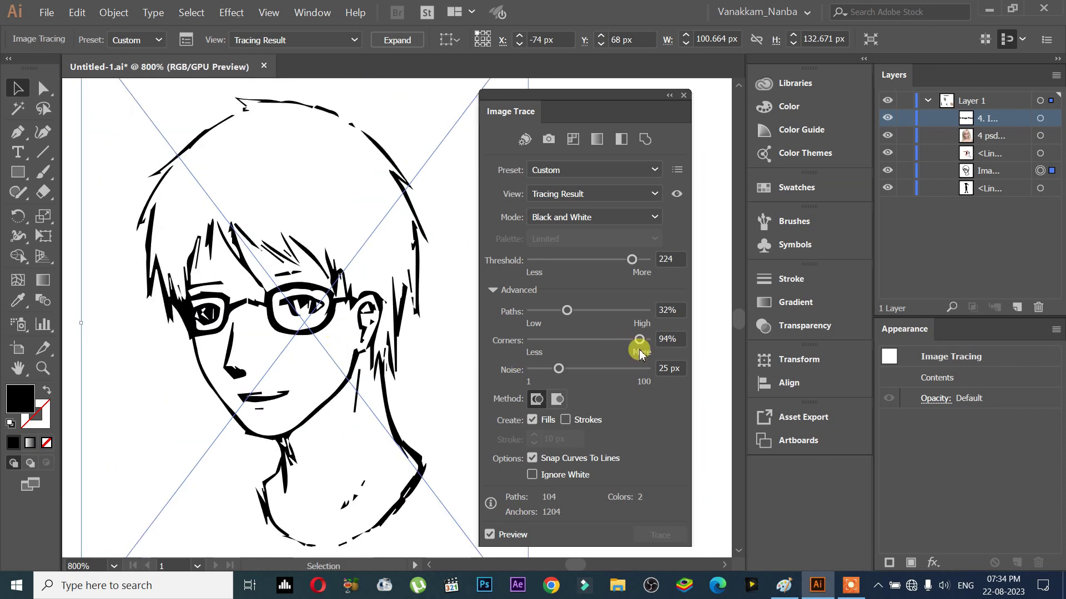
click(531, 340)
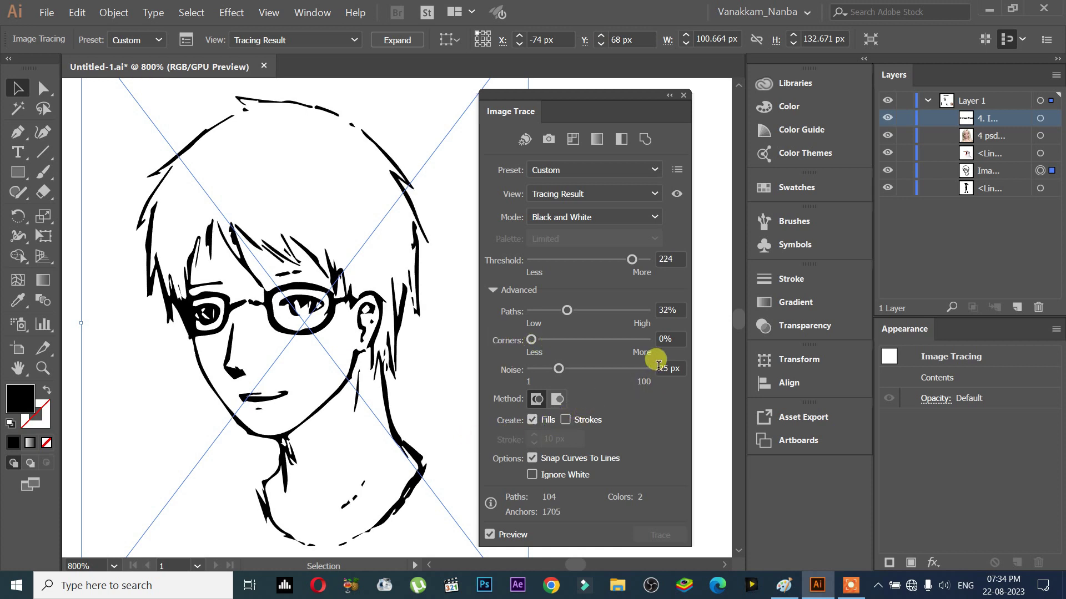
Compare Corners at 0% and 100% on the hair strands, then set Corners to 69%.
drag(638, 340, 684, 340)
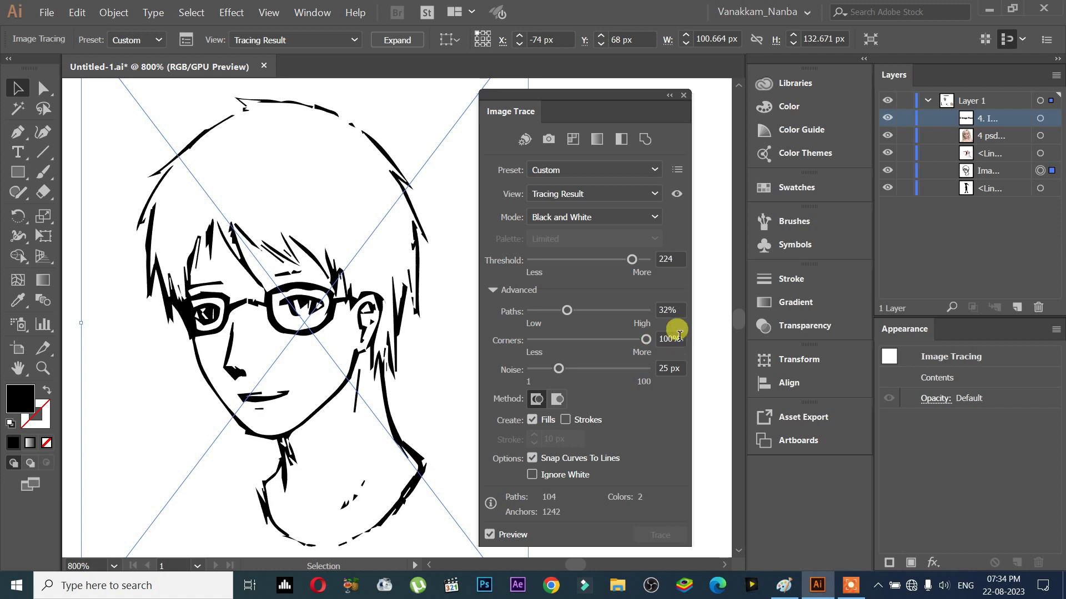
click(534, 339)
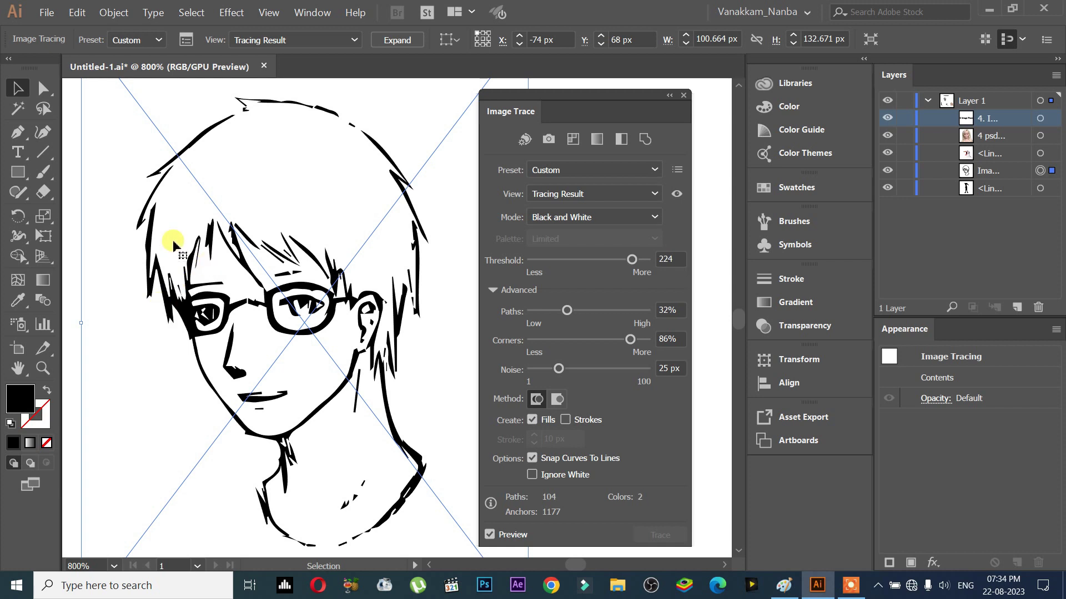
scroll(178, 246, up, 4)
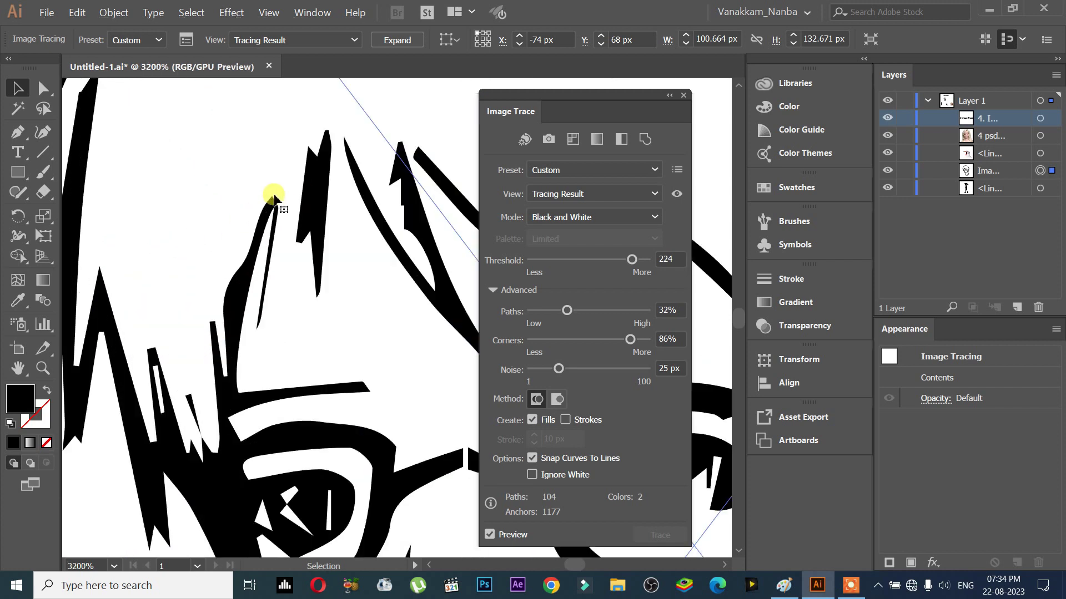
drag(545, 340, 505, 338)
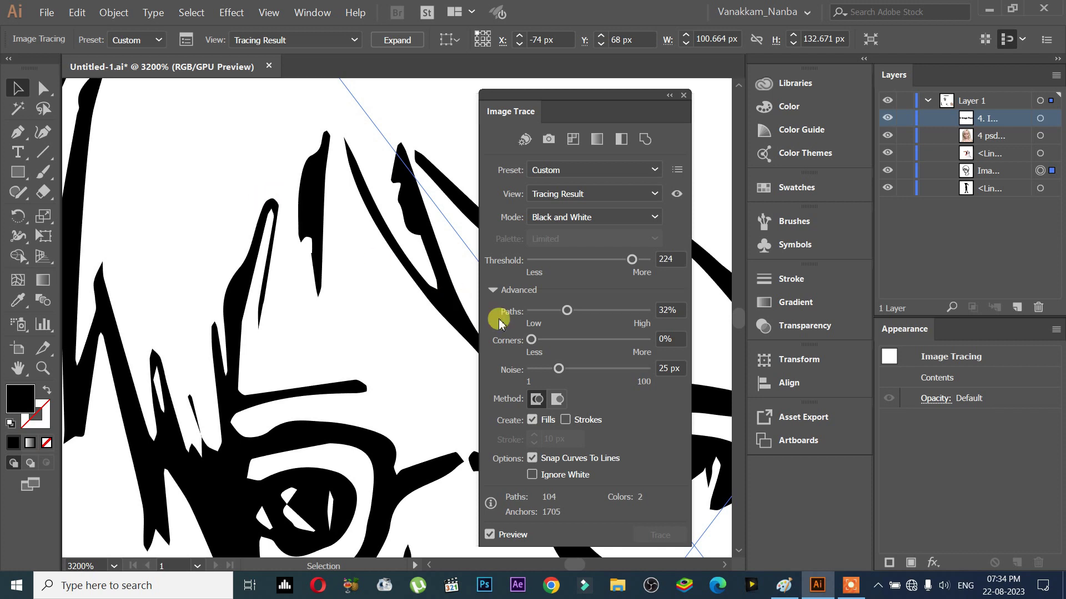
drag(527, 340, 673, 340)
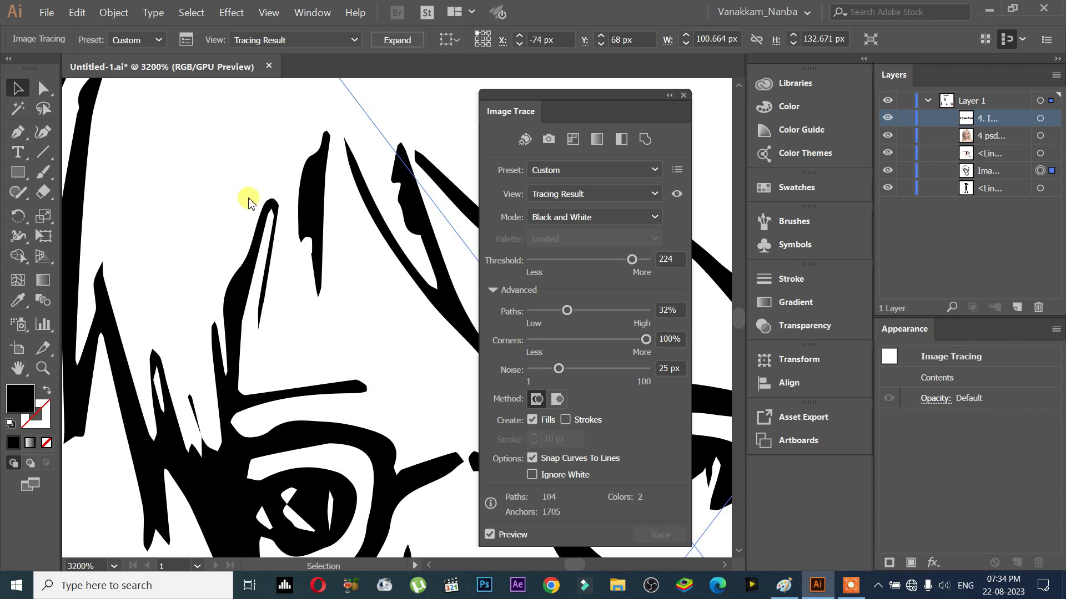
scroll(286, 255, down, 4)
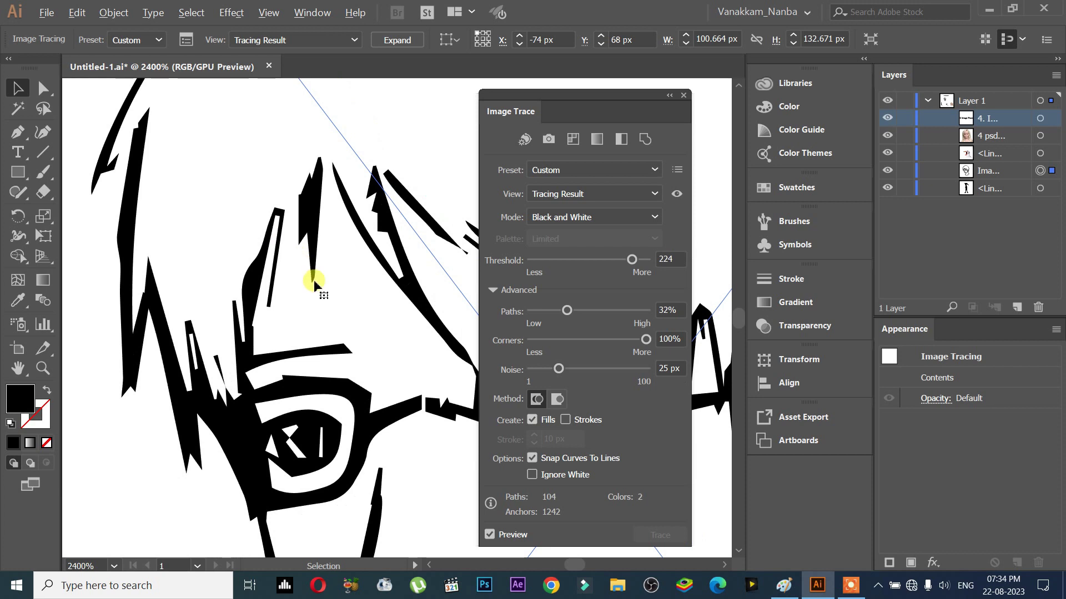
drag(351, 324, 257, 304)
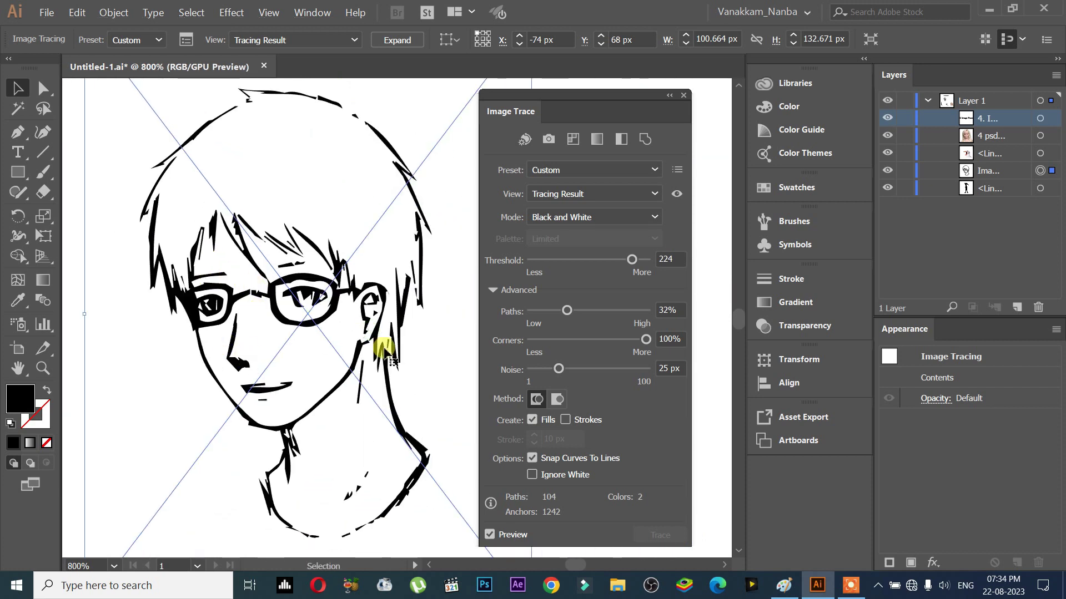
click(611, 344)
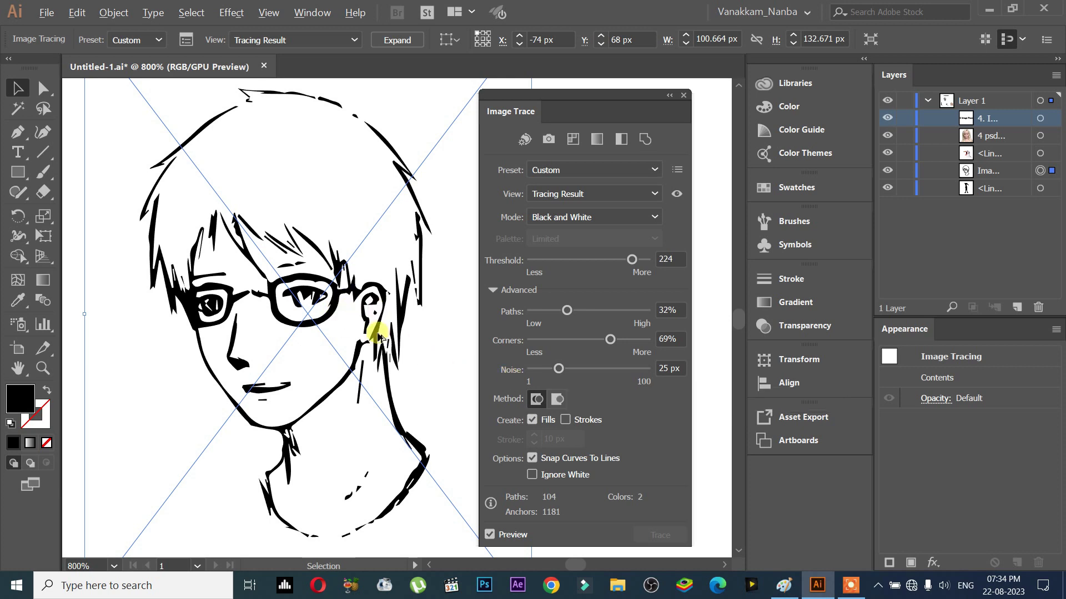
Sweep Noise between 1 px and 100 px, also trying 71 px.
scroll(345, 309, up, 3)
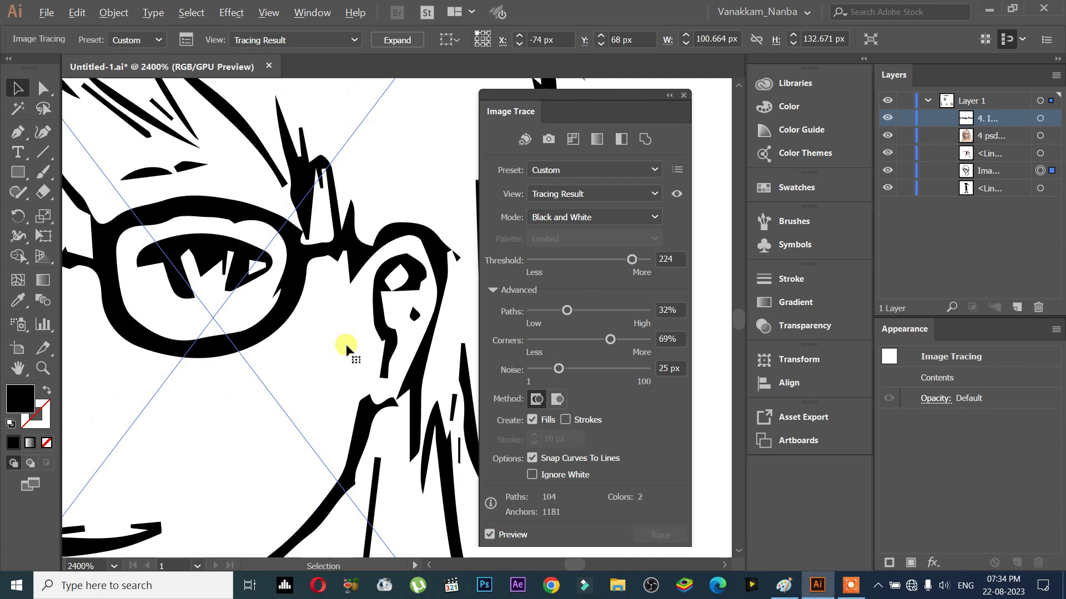
drag(557, 370, 435, 378)
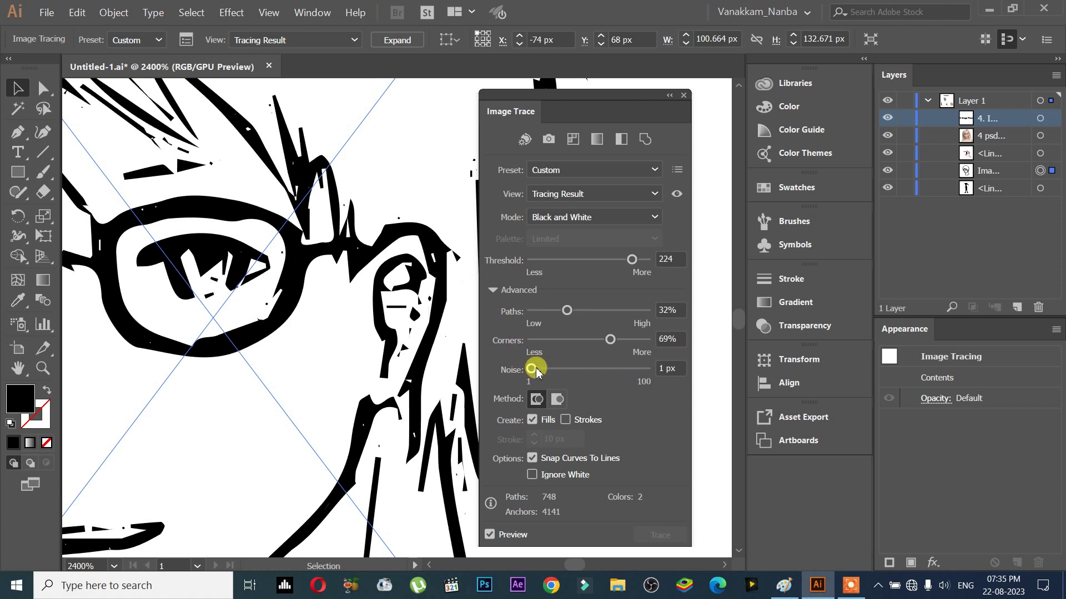
drag(532, 369, 656, 386)
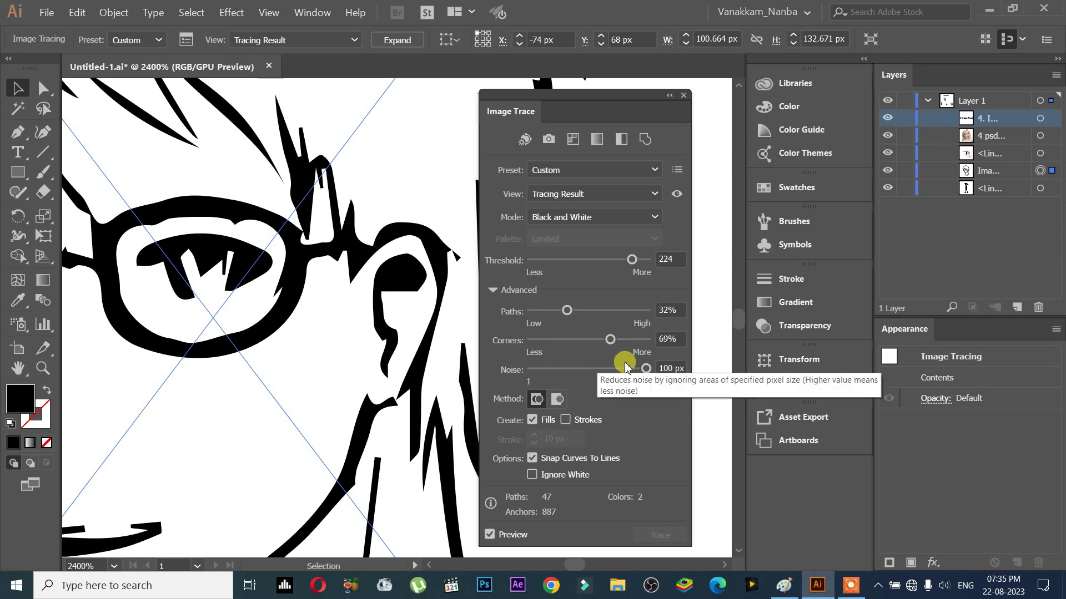
scroll(378, 349, down, 1)
mouse_move(551, 369)
mouse_down()
mouse_move(294, 299)
mouse_move(430, 293)
mouse_up()
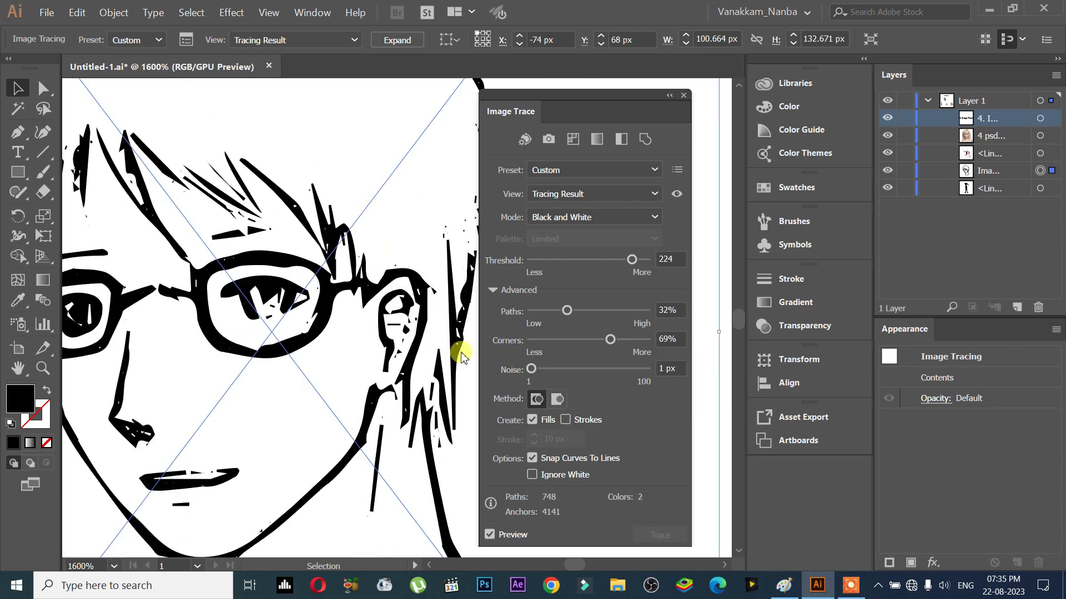
mouse_move(577, 368)
mouse_down()
mouse_move(646, 371)
mouse_move(507, 368)
mouse_move(535, 362)
mouse_move(518, 362)
mouse_move(404, 271)
mouse_up()
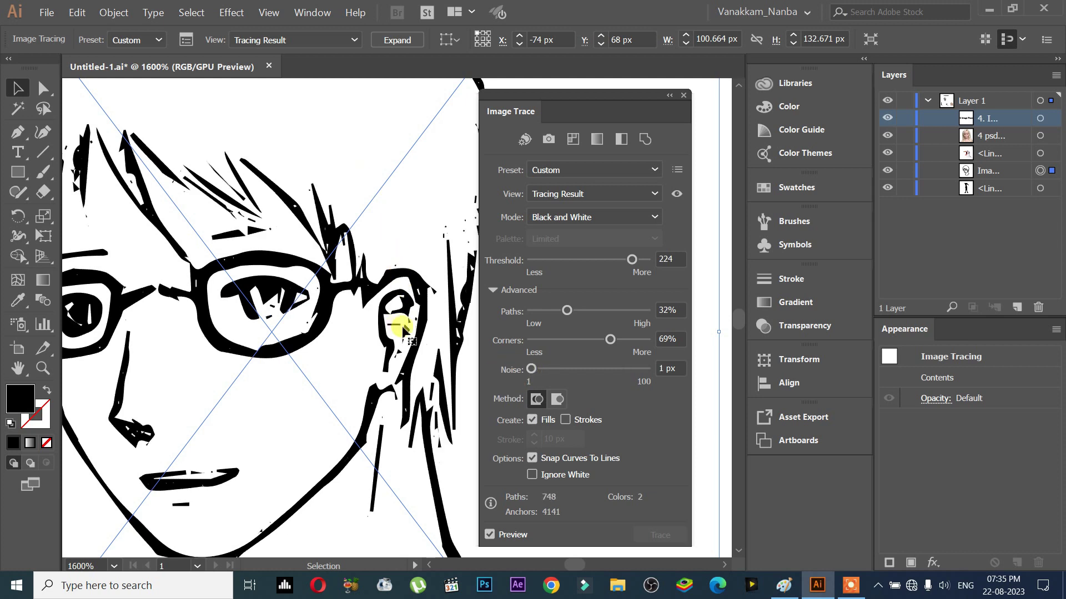
click(564, 369)
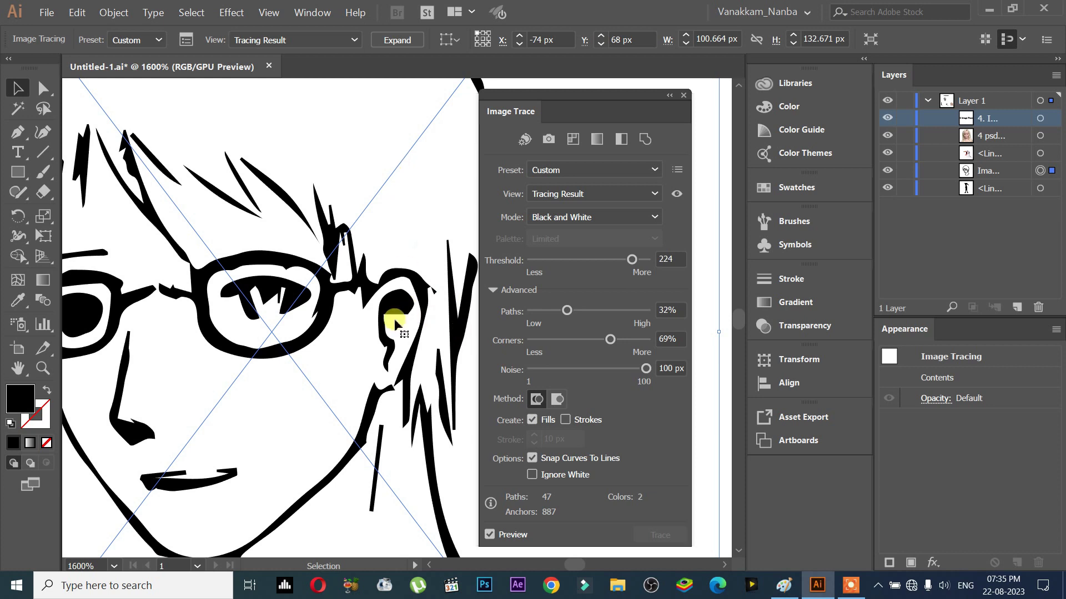
scroll(396, 325, down, 3)
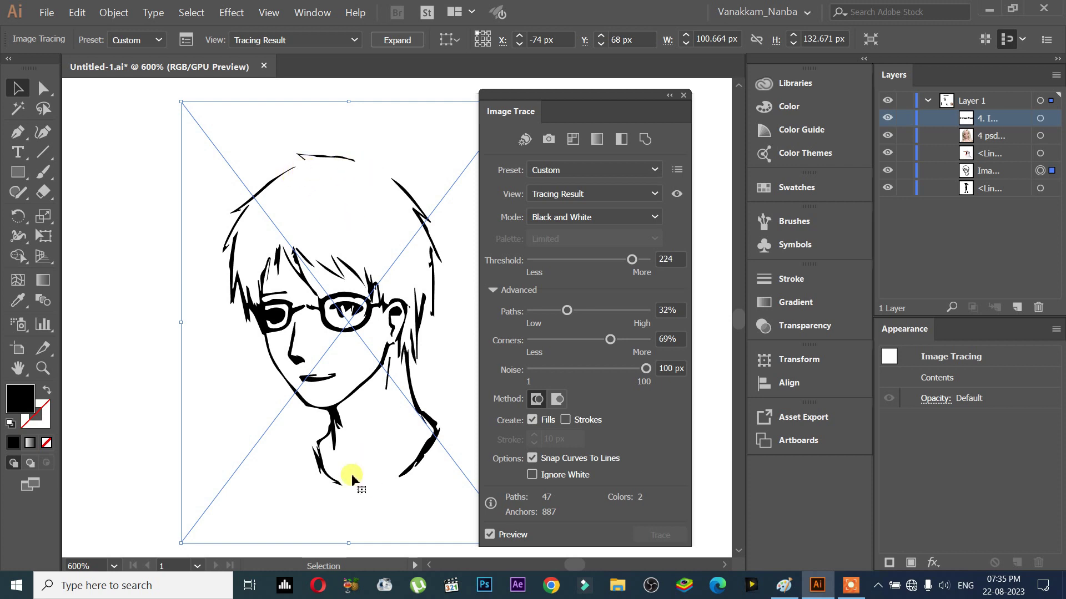
click(613, 369)
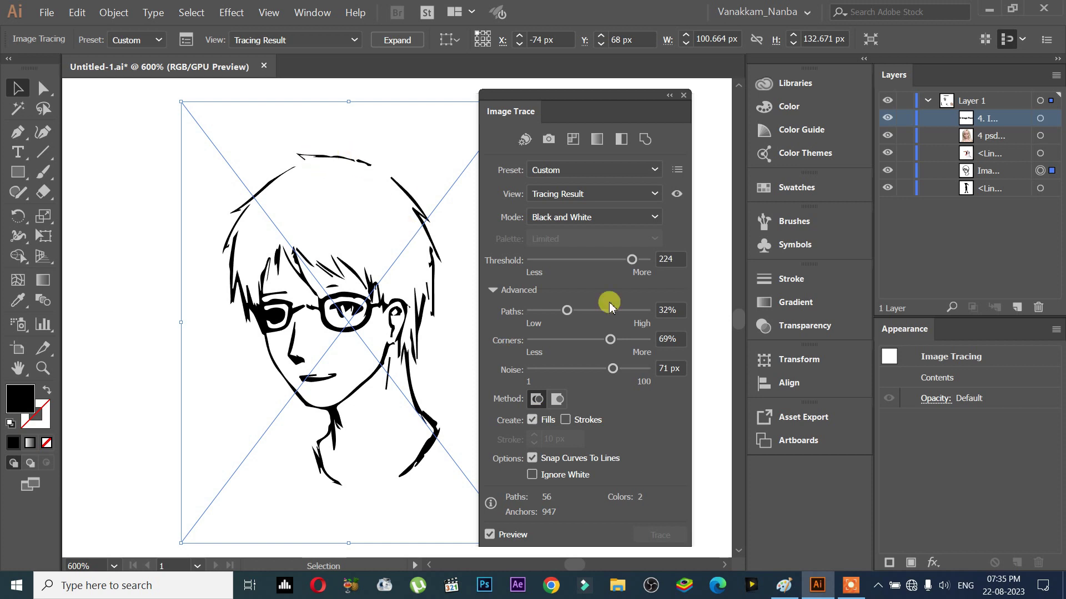
drag(626, 377, 668, 373)
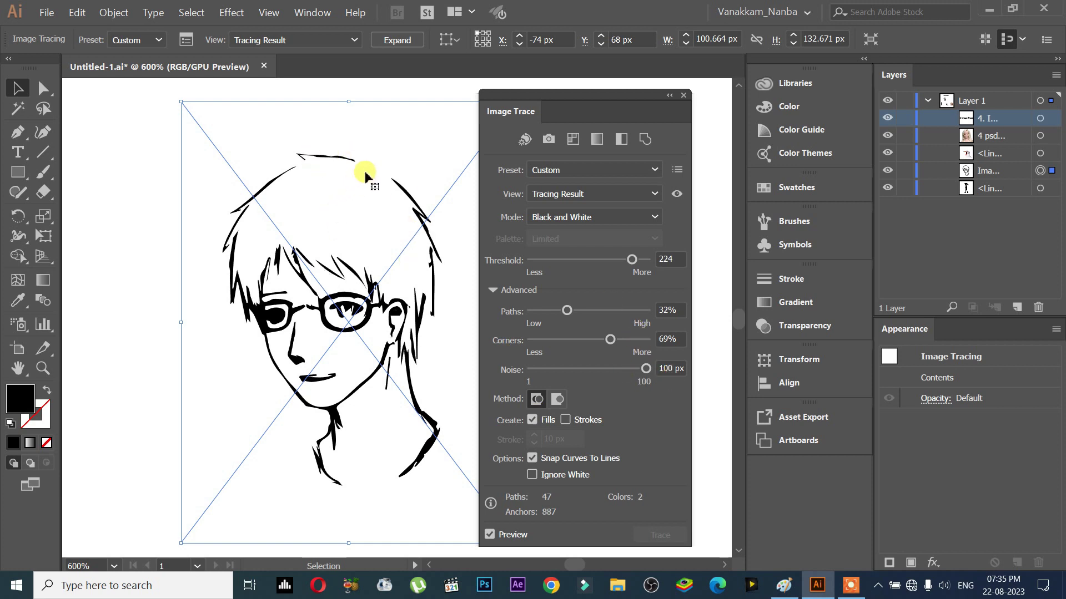
Try Noise at 74, 45, 1, 100 and 71 px, then settle at 12 px.
click(617, 370)
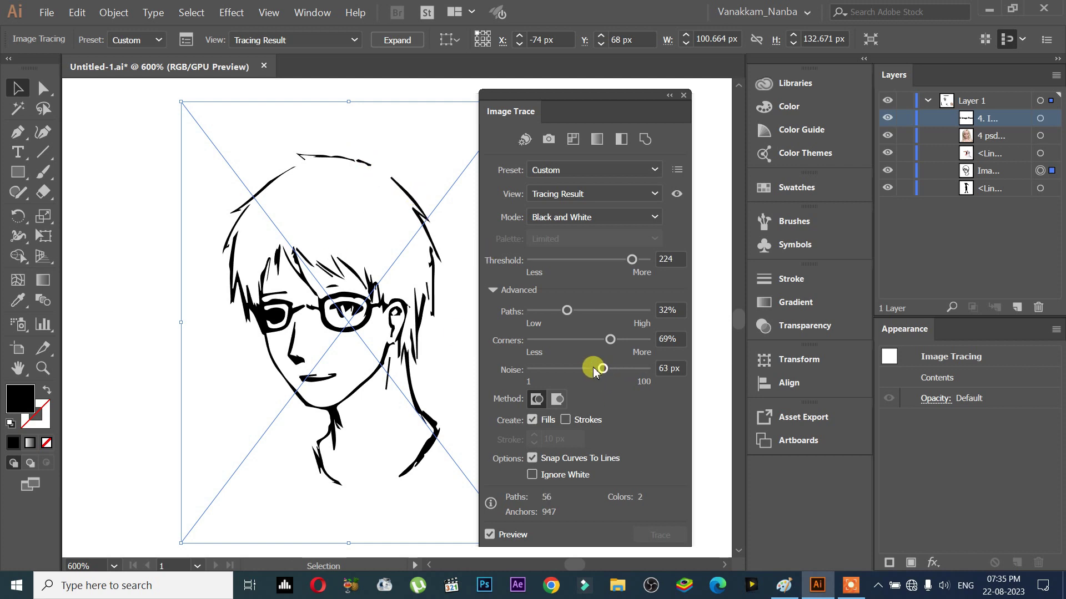
mouse_move(585, 365)
mouse_down()
mouse_move(567, 382)
mouse_move(562, 368)
mouse_up()
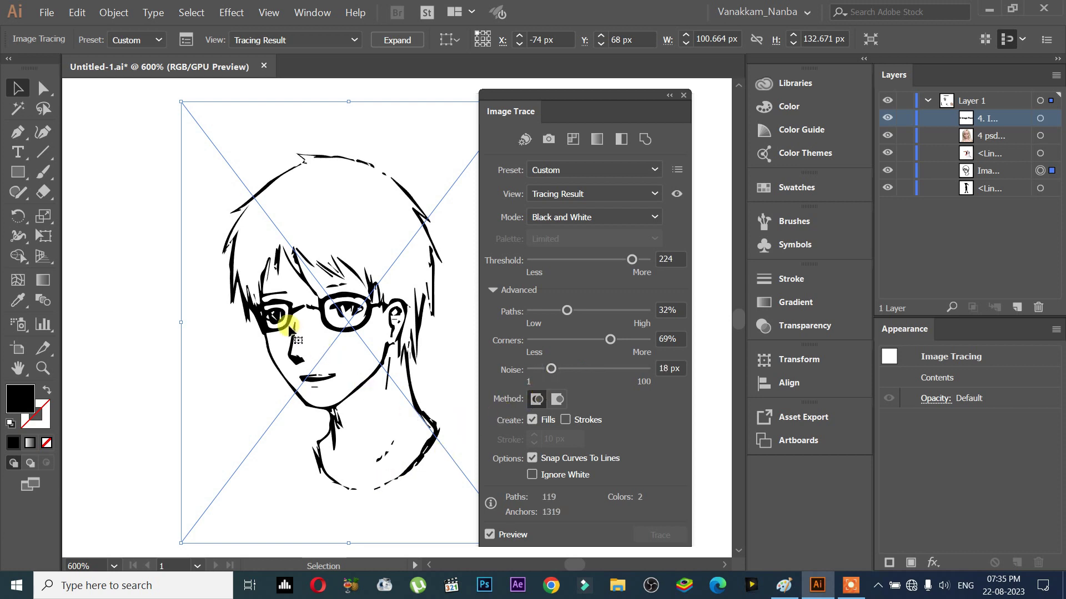
drag(551, 369, 494, 364)
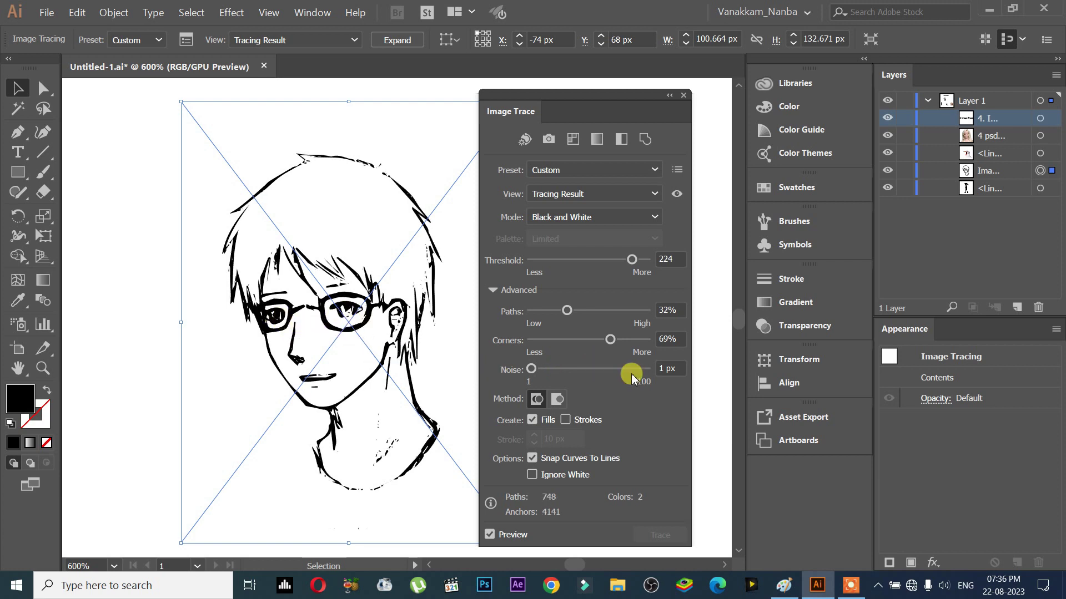
drag(585, 373, 687, 373)
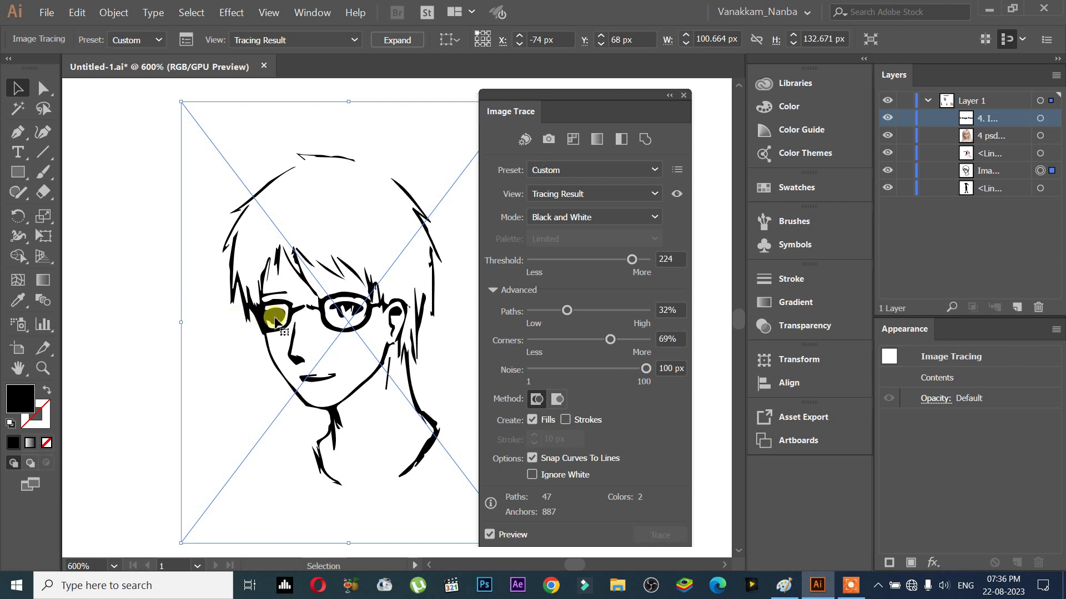
scroll(352, 310, up, 2)
drag(645, 369, 610, 370)
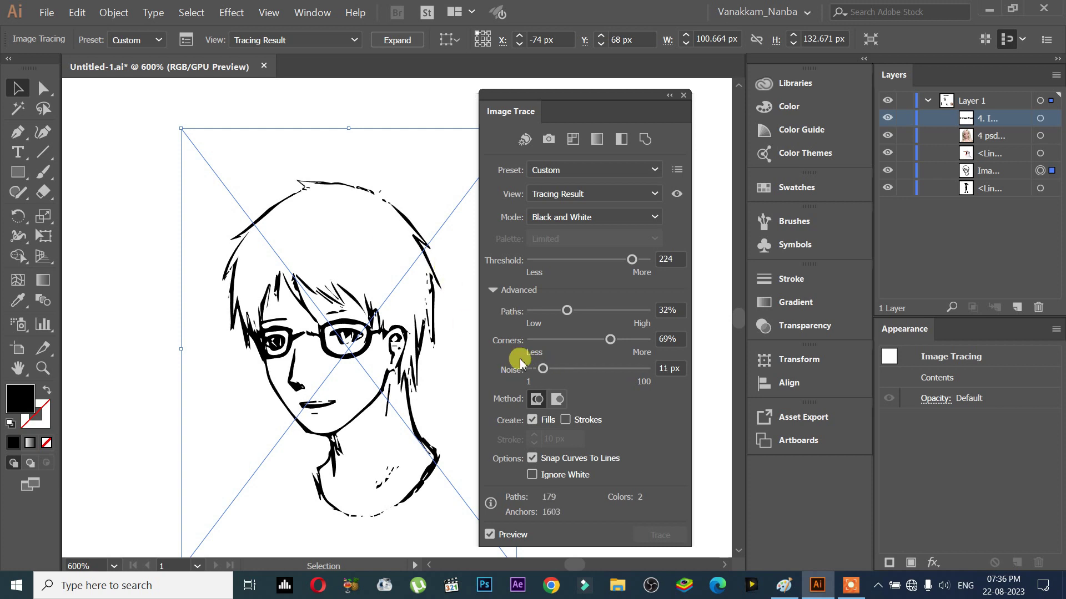
drag(542, 367, 500, 362)
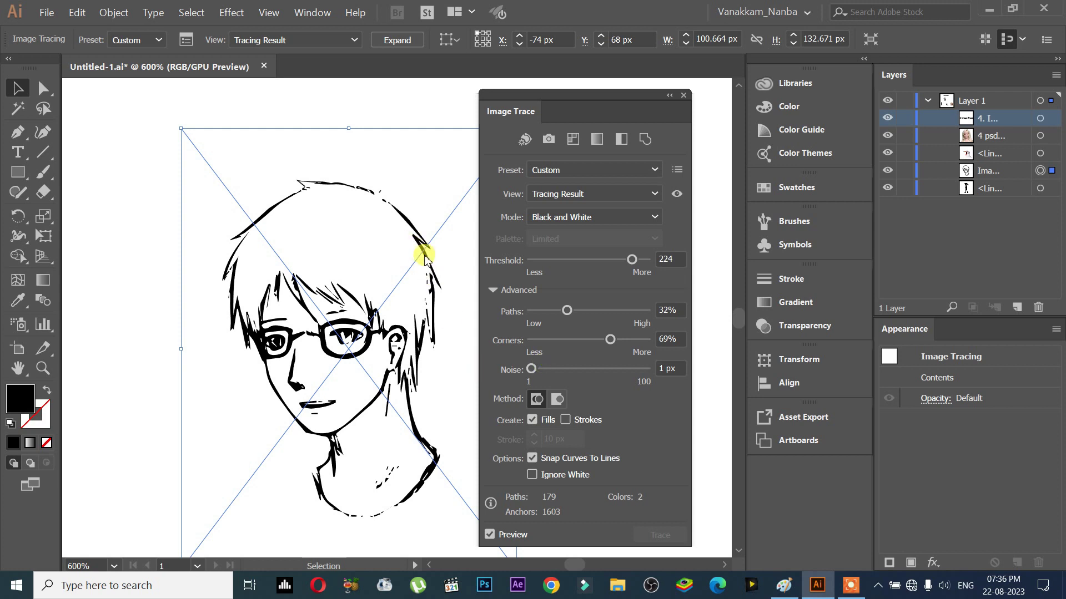
drag(533, 369, 543, 370)
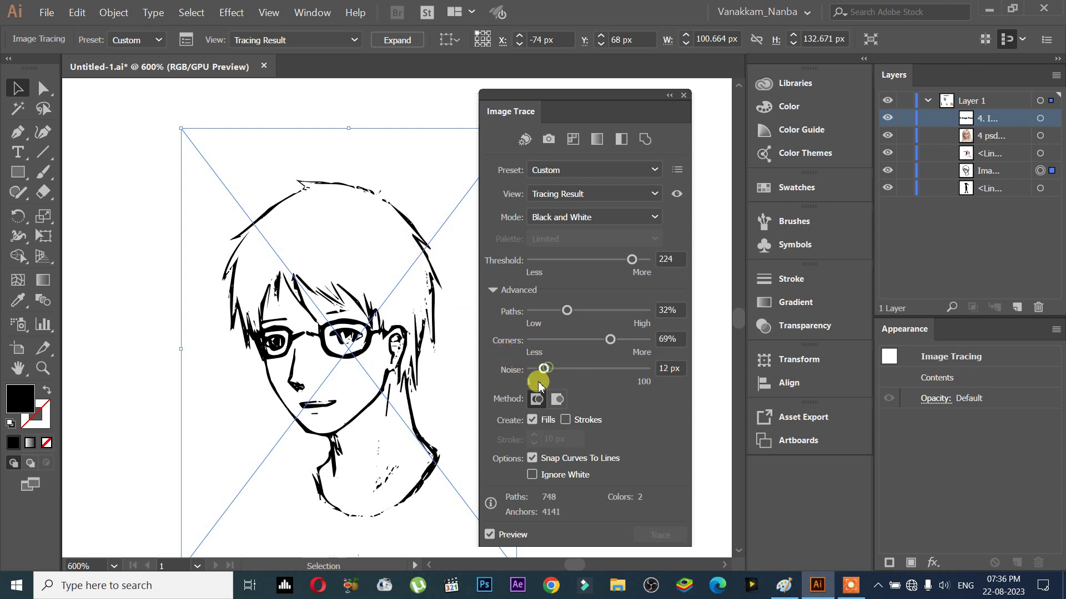
scroll(452, 436, down, 1)
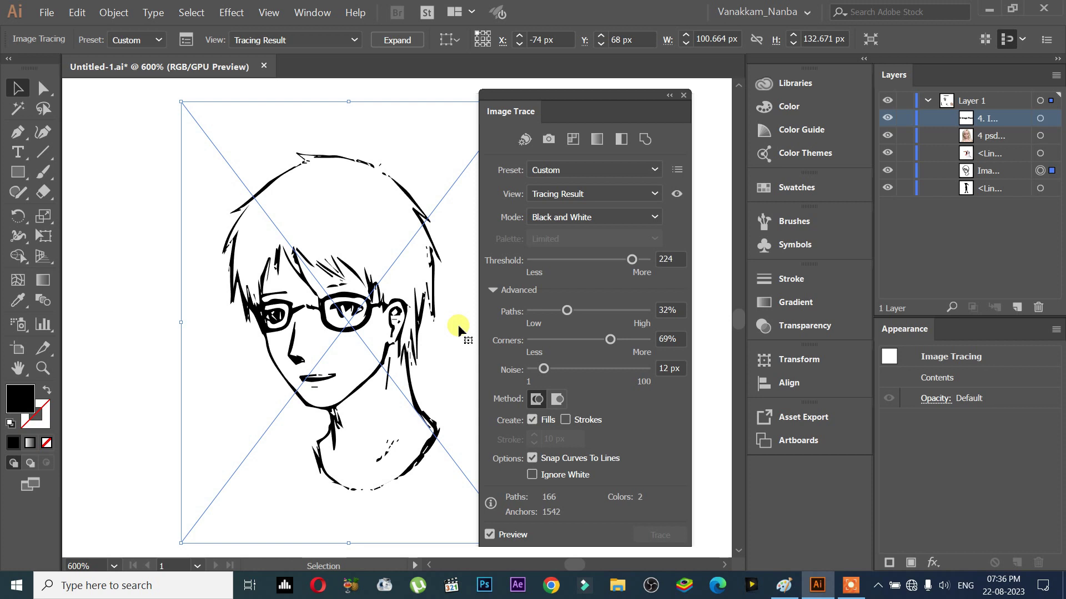
scroll(352, 283, down, 7)
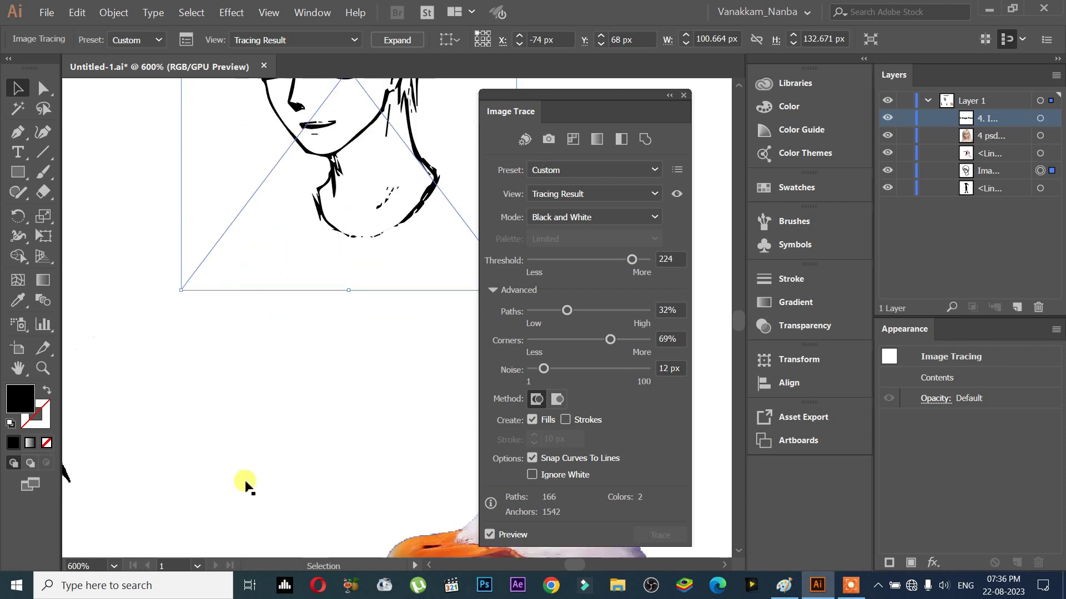
scroll(252, 503, up, 6)
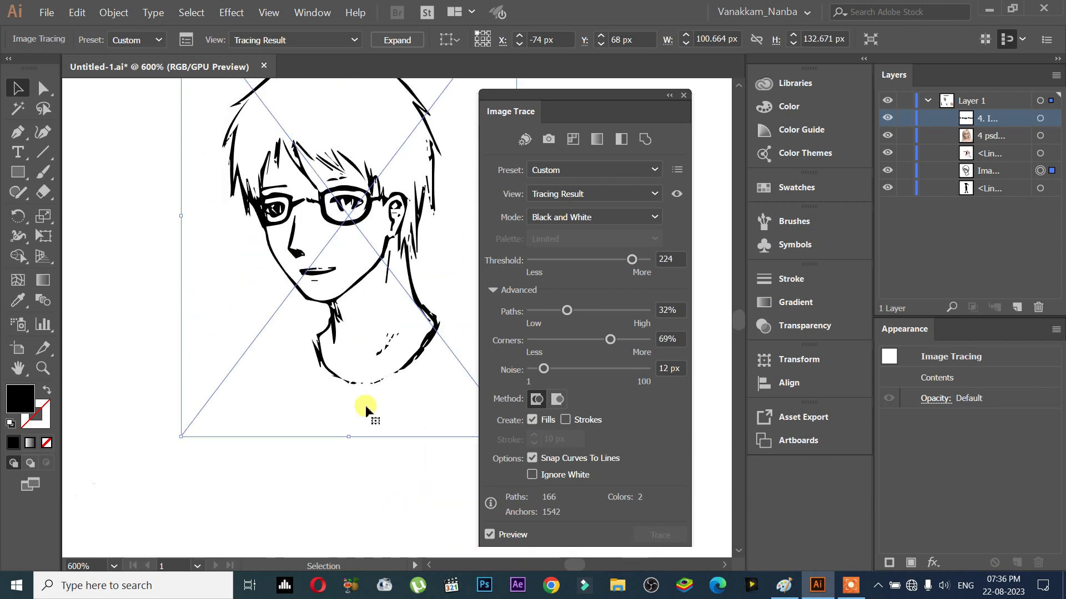
scroll(413, 335, up, 1)
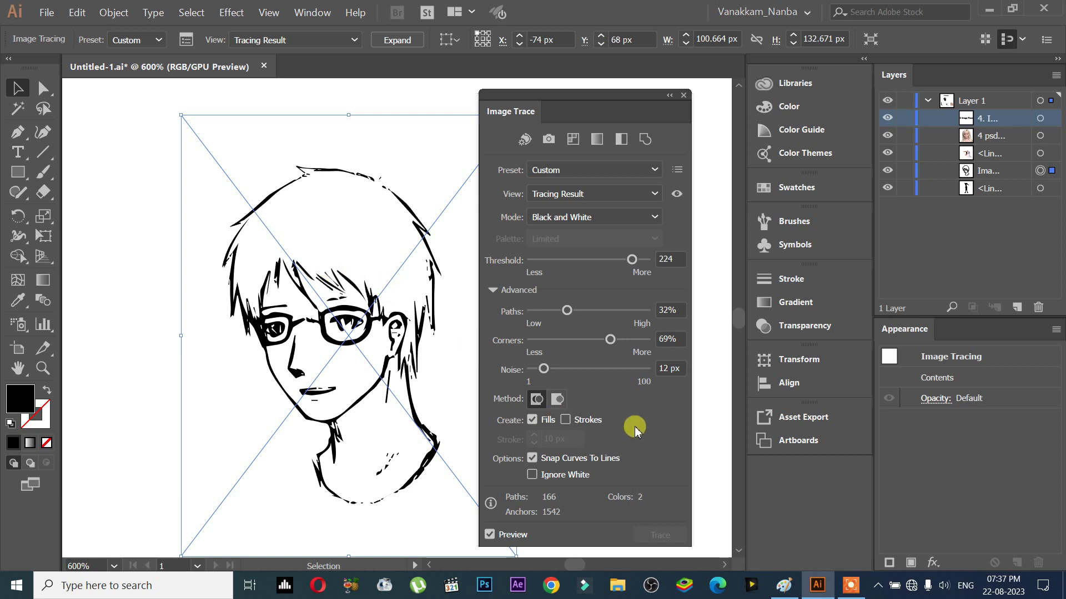
click(565, 420)
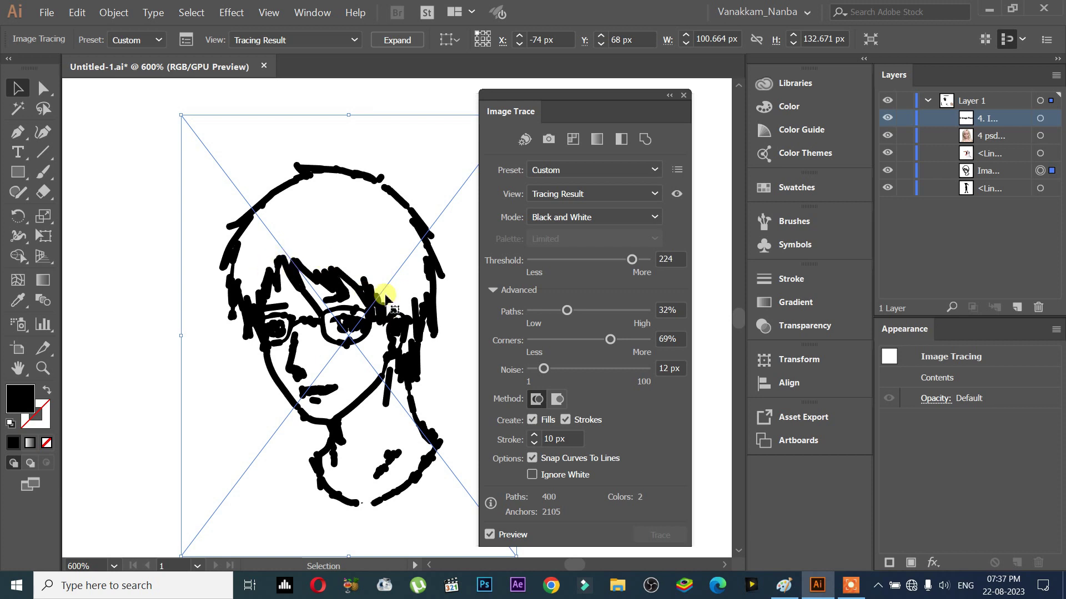
click(567, 420)
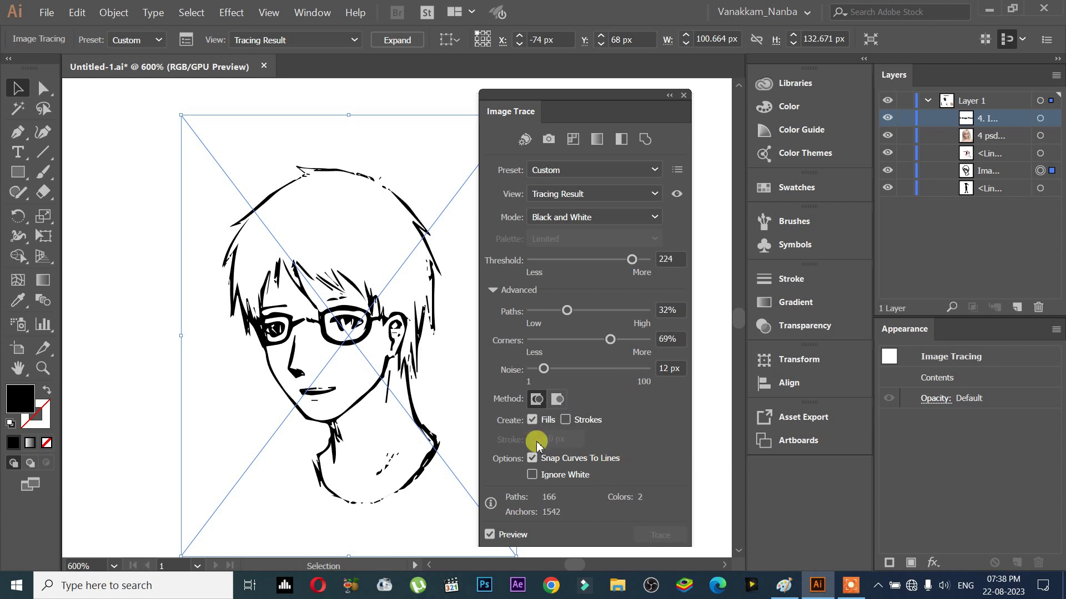
click(565, 420)
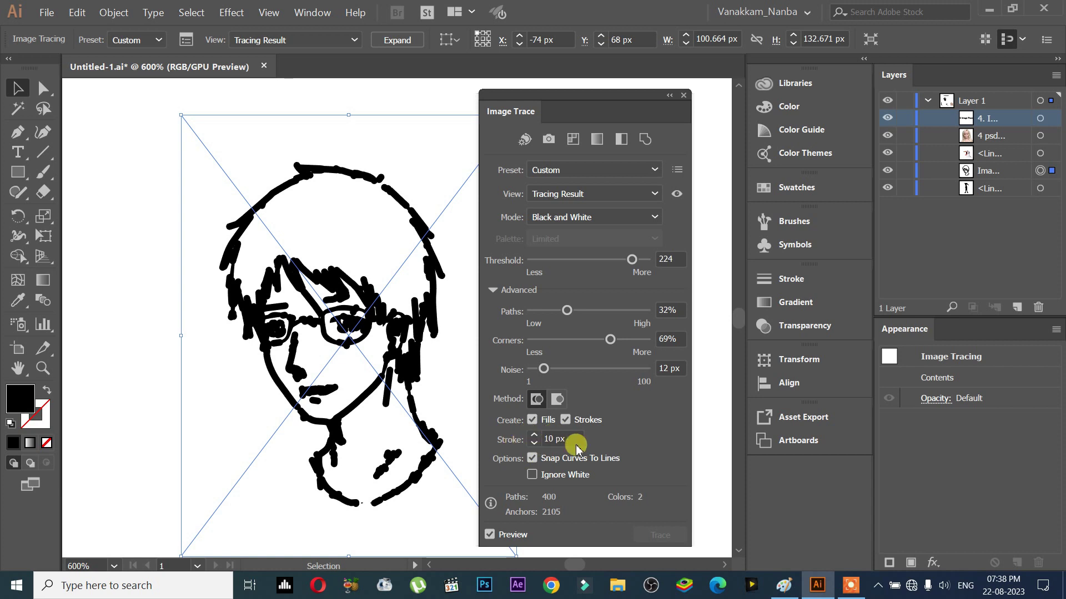
click(536, 443)
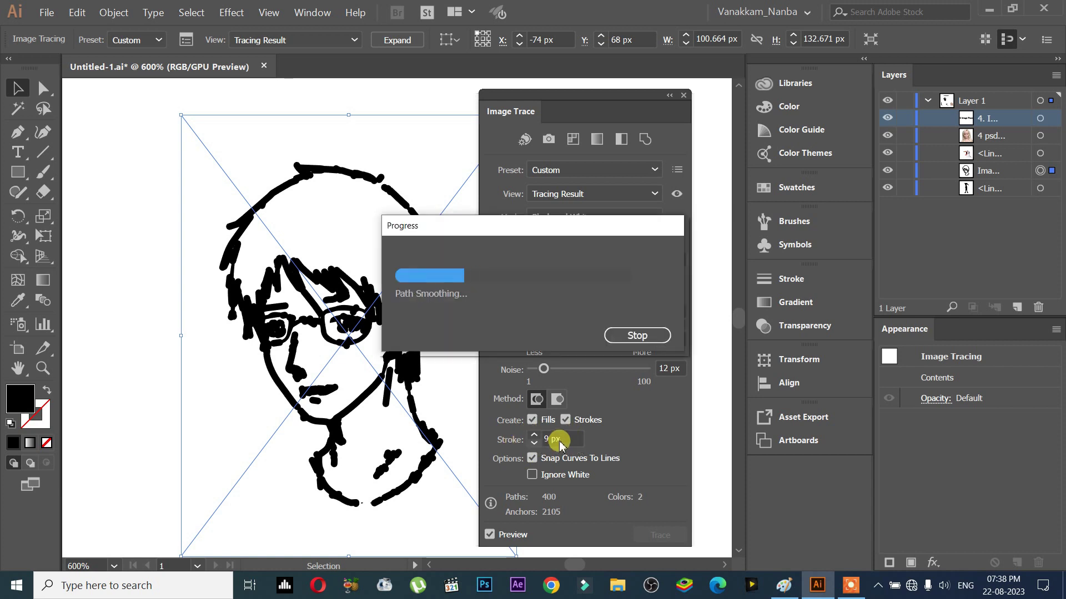
click(535, 443)
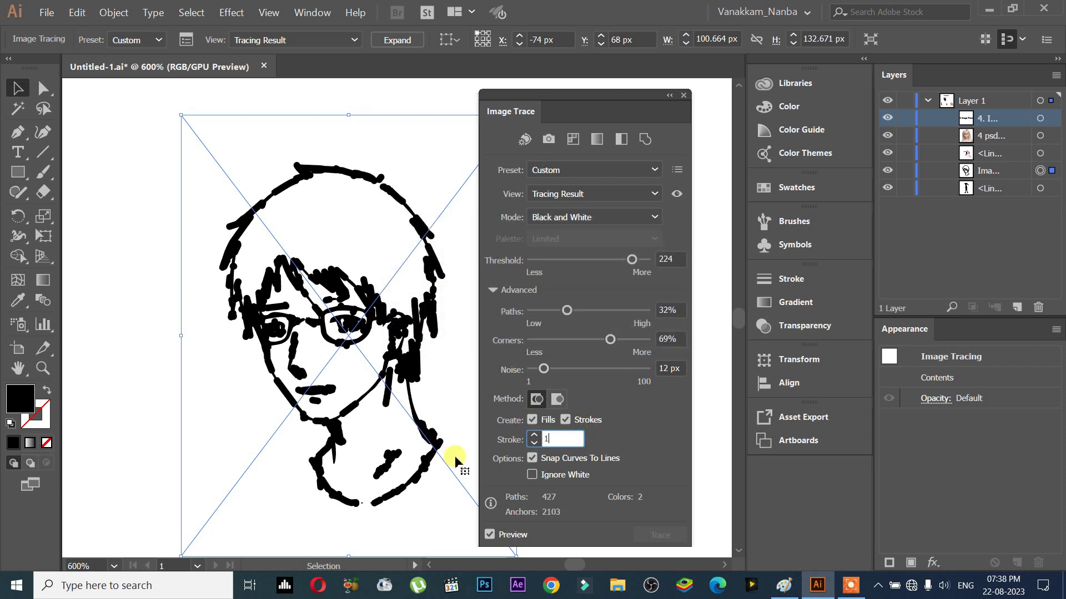
text(1)
key(Return)
key(Up)
key(Up)
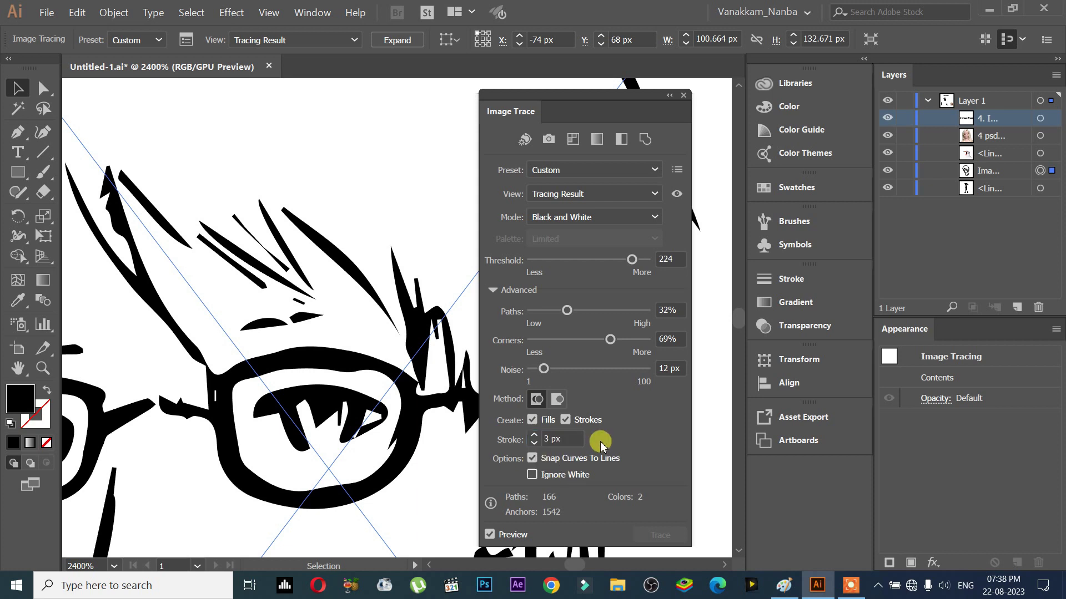
click(566, 439)
text(2)
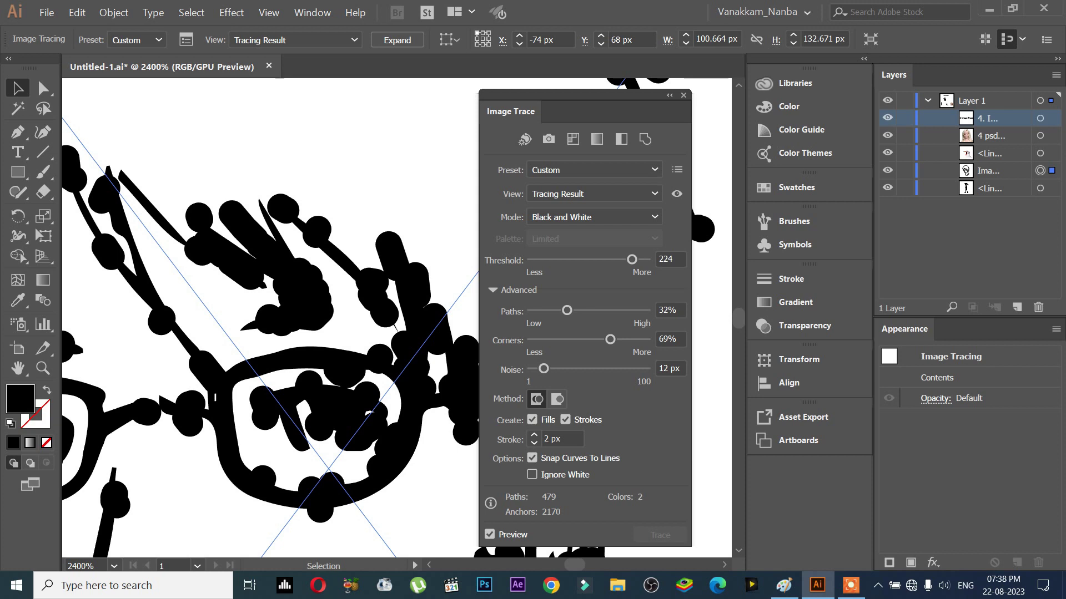
click(466, 434)
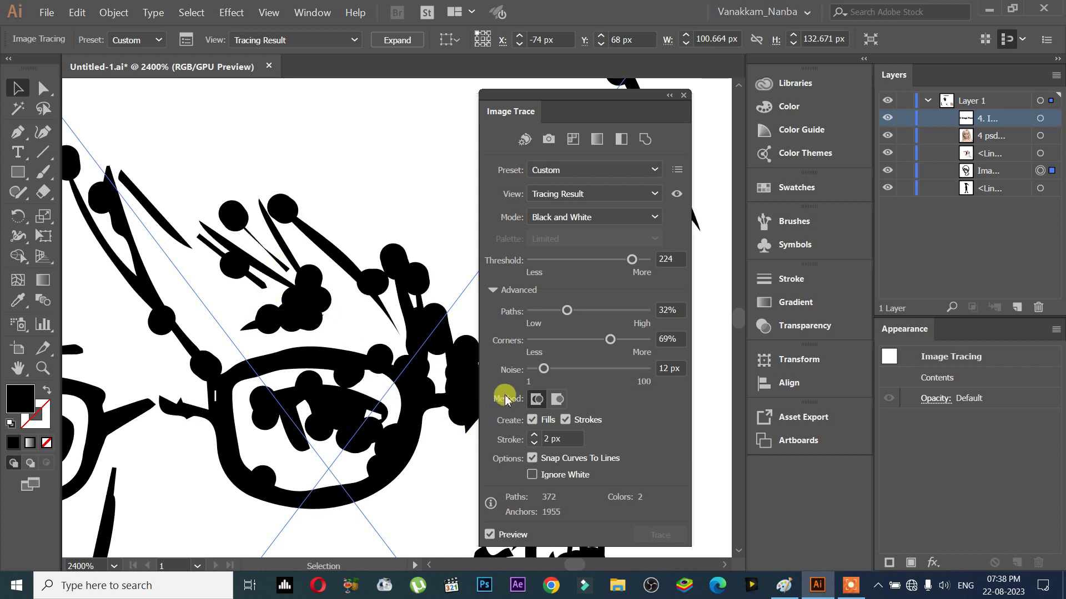
click(565, 420)
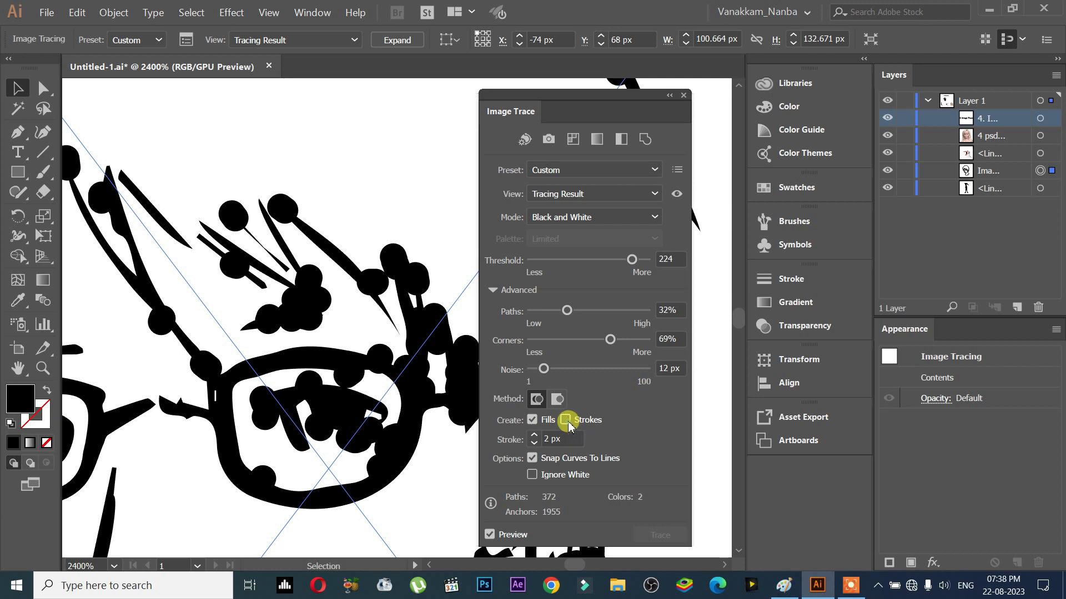
click(531, 420)
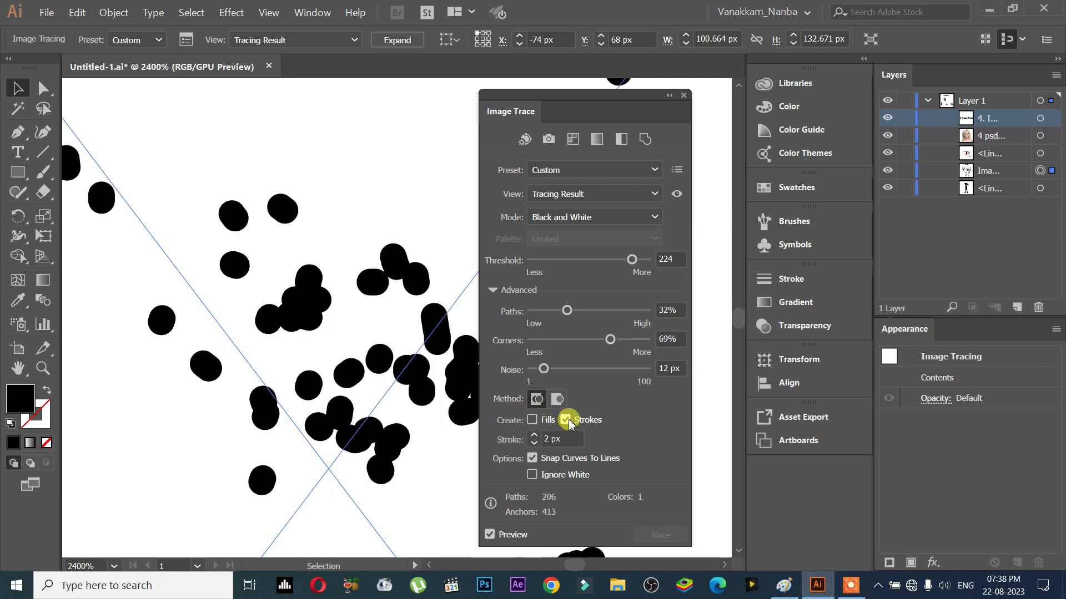
click(564, 420)
click(565, 420)
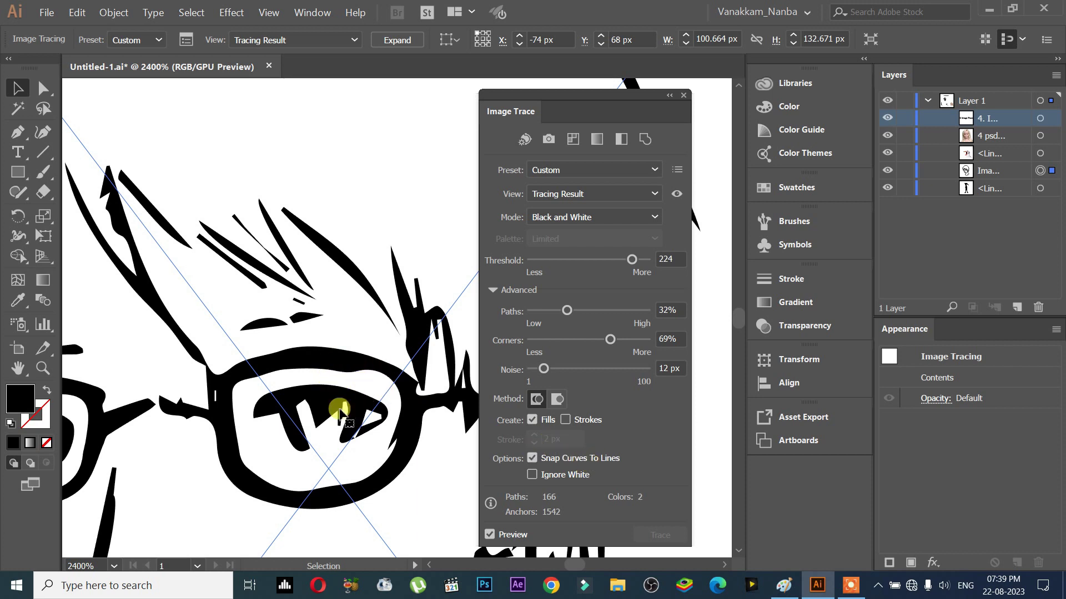
Toggle Snap Curves To Lines off and back on, then recenter the traced face.
click(532, 459)
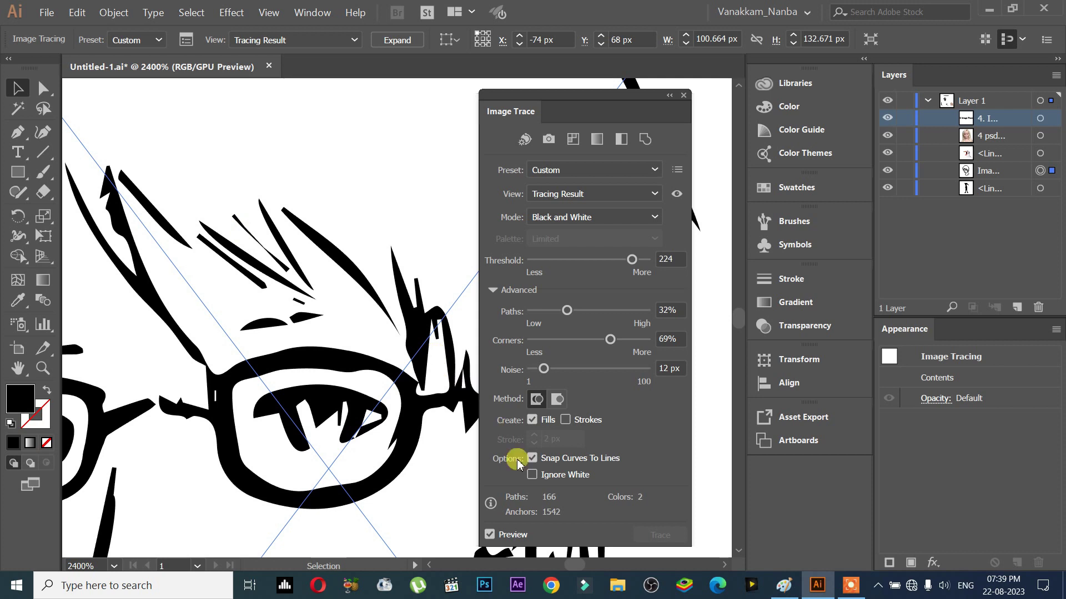
click(532, 459)
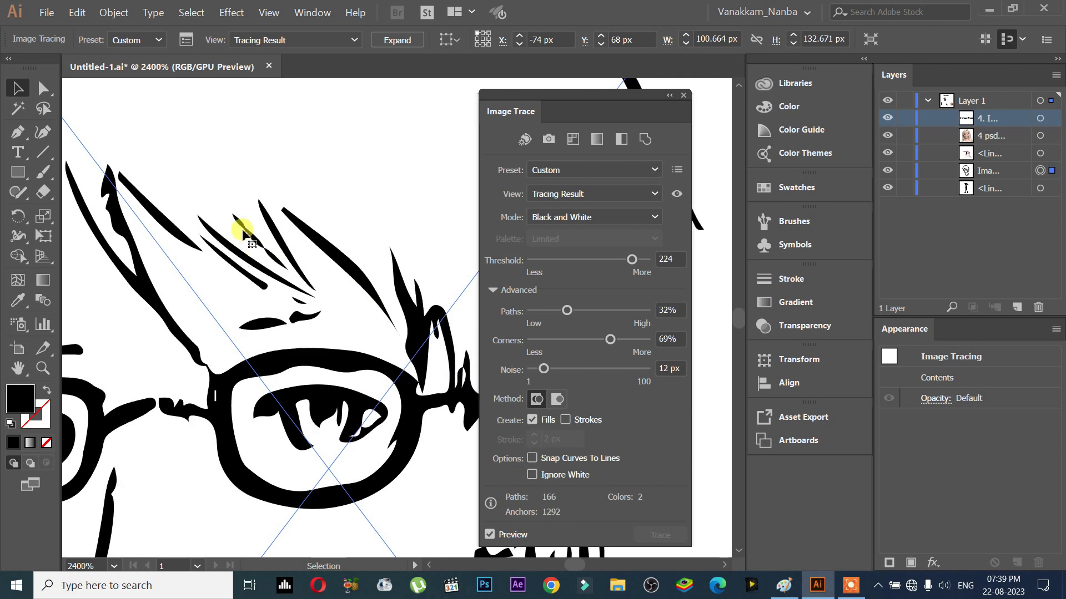
scroll(369, 405, down, 4)
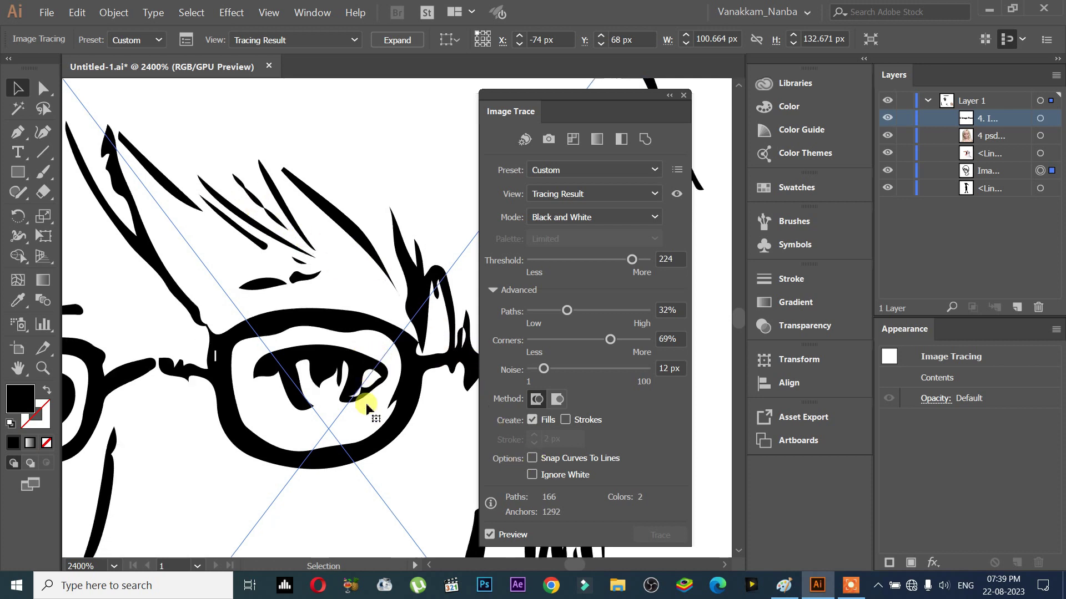
drag(397, 438, 362, 340)
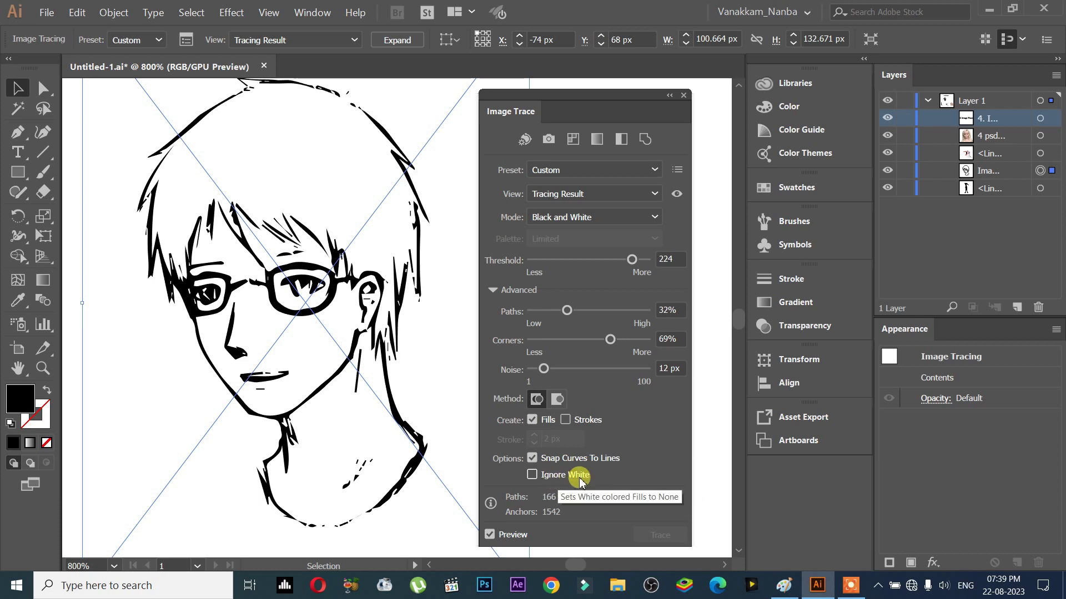
Toggle Ignore White to compare, leaving it on for an 87-path, one-colour trace.
click(534, 476)
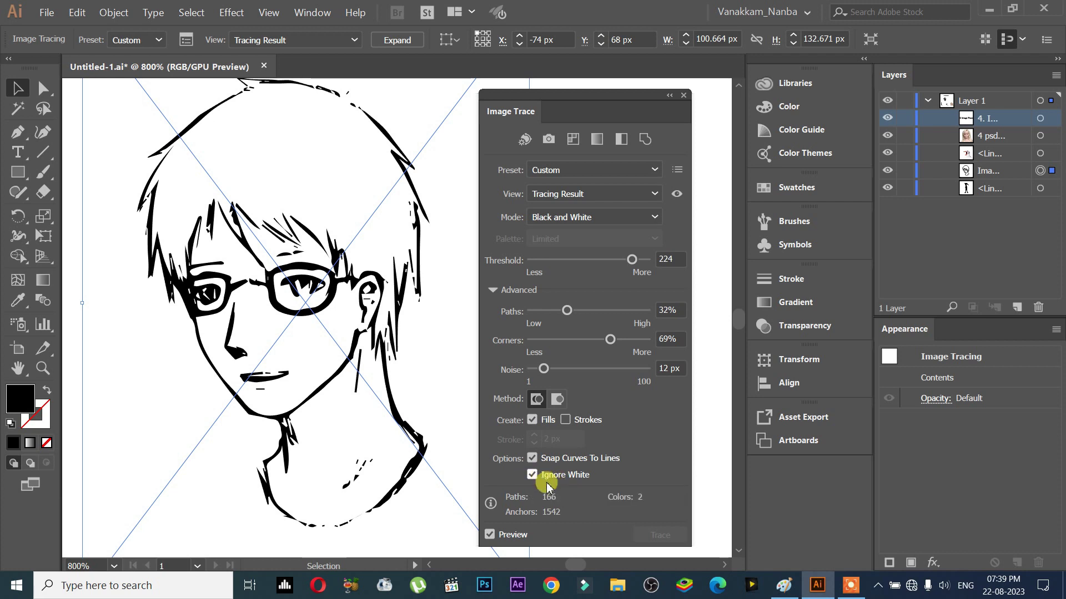
click(532, 476)
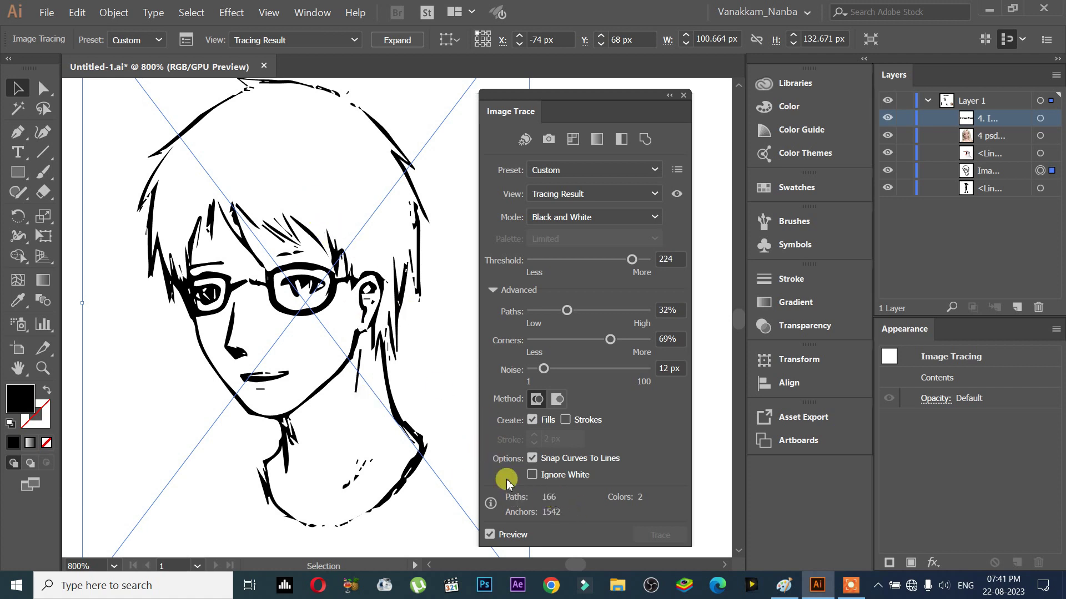
click(533, 476)
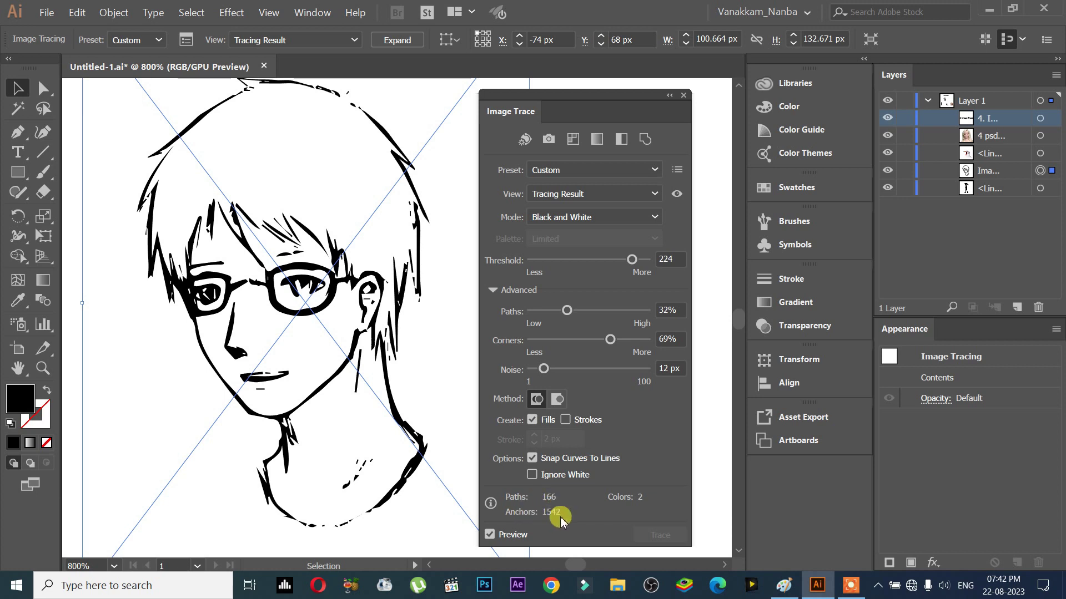
click(534, 475)
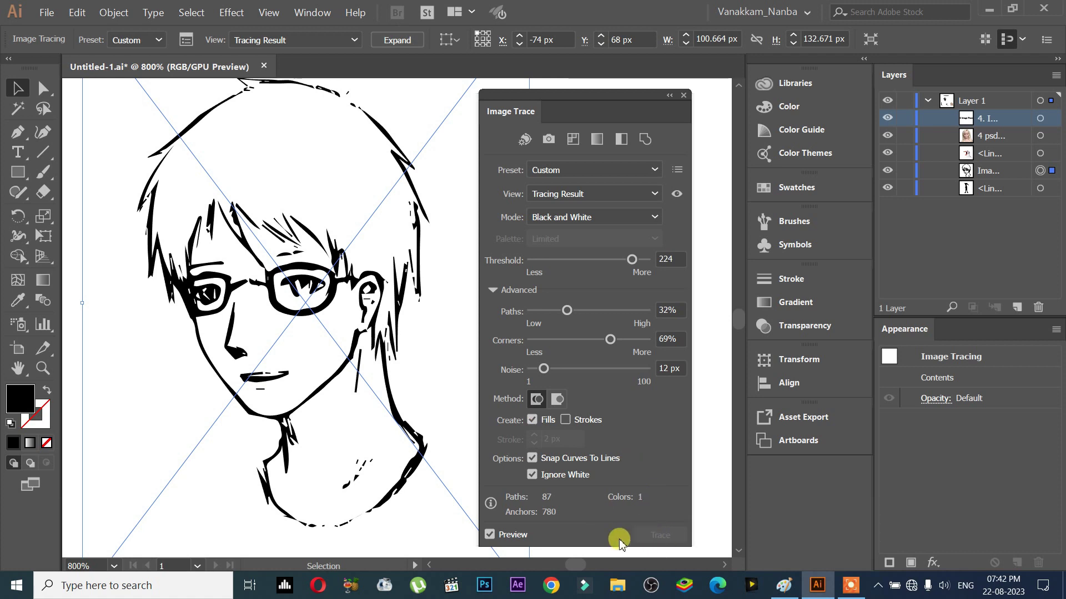
Expand the boy trace from the control bar and close the Image Trace panel.
click(398, 45)
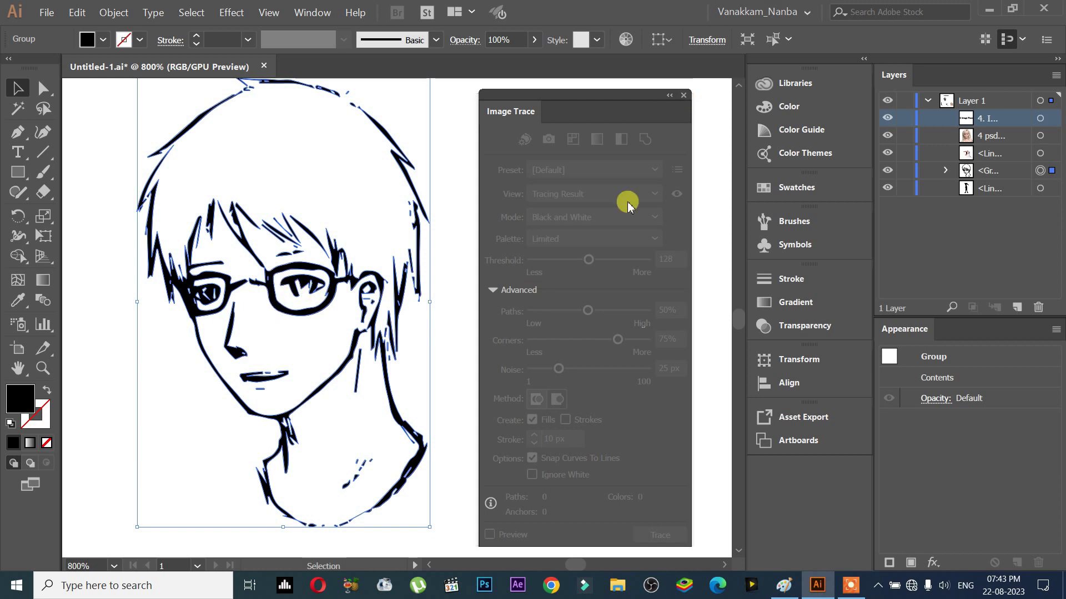
click(683, 96)
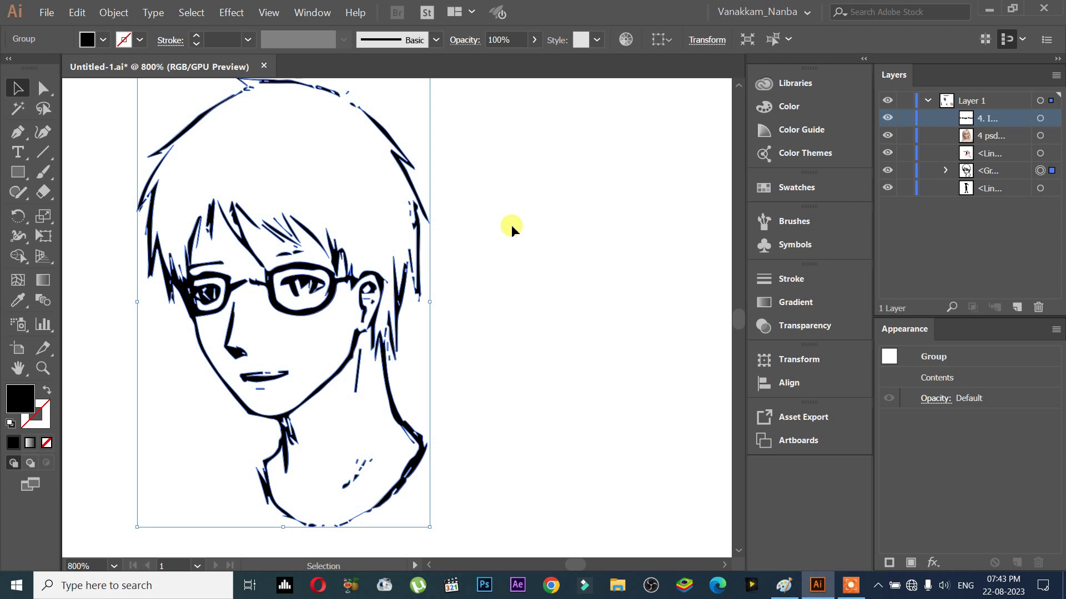
Select the traced face group and drag it left onto the pasteboard.
click(471, 261)
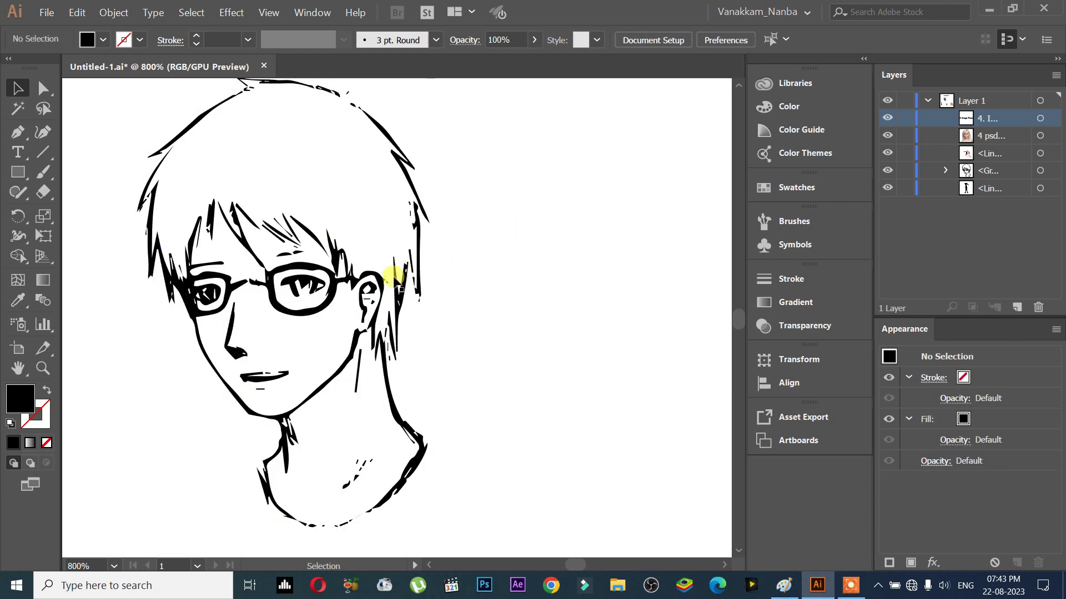
scroll(393, 278, down, 2)
scroll(357, 278, up, 6)
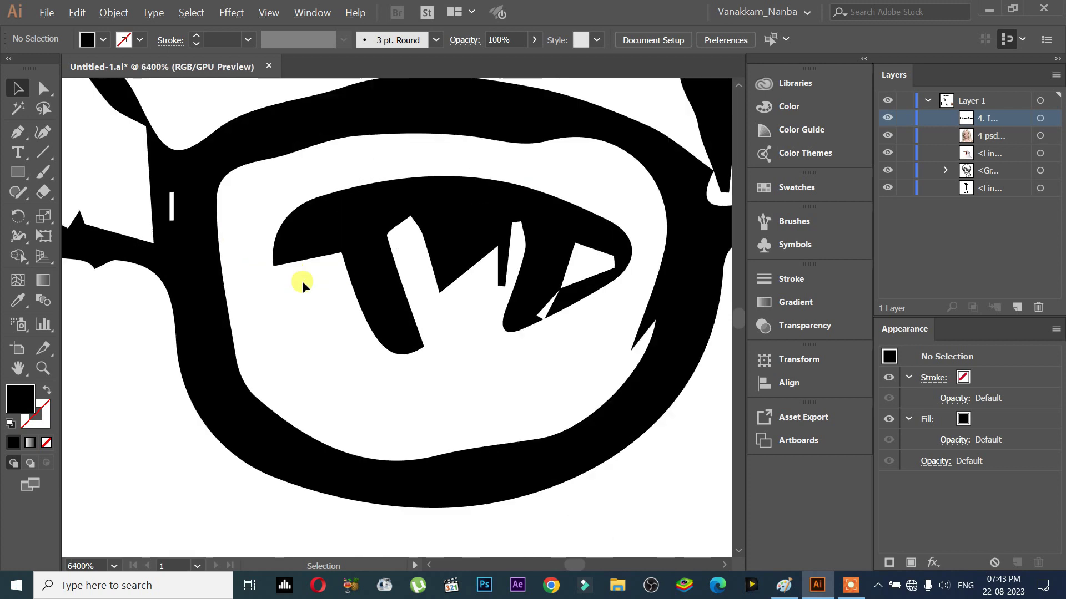
scroll(341, 360, down, 6)
drag(418, 461, 413, 428)
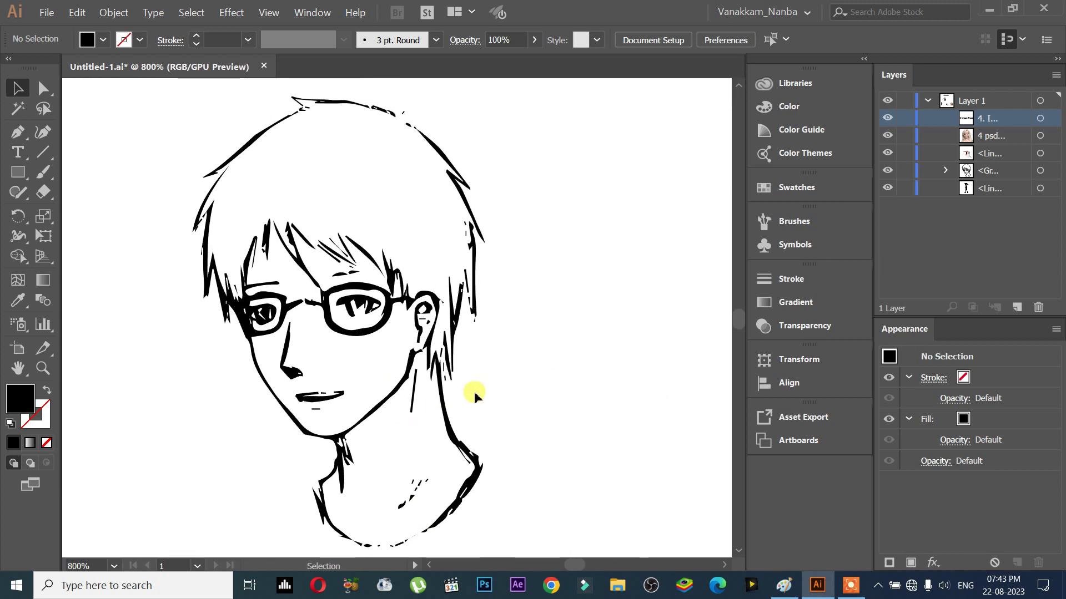
scroll(481, 359, down, 2)
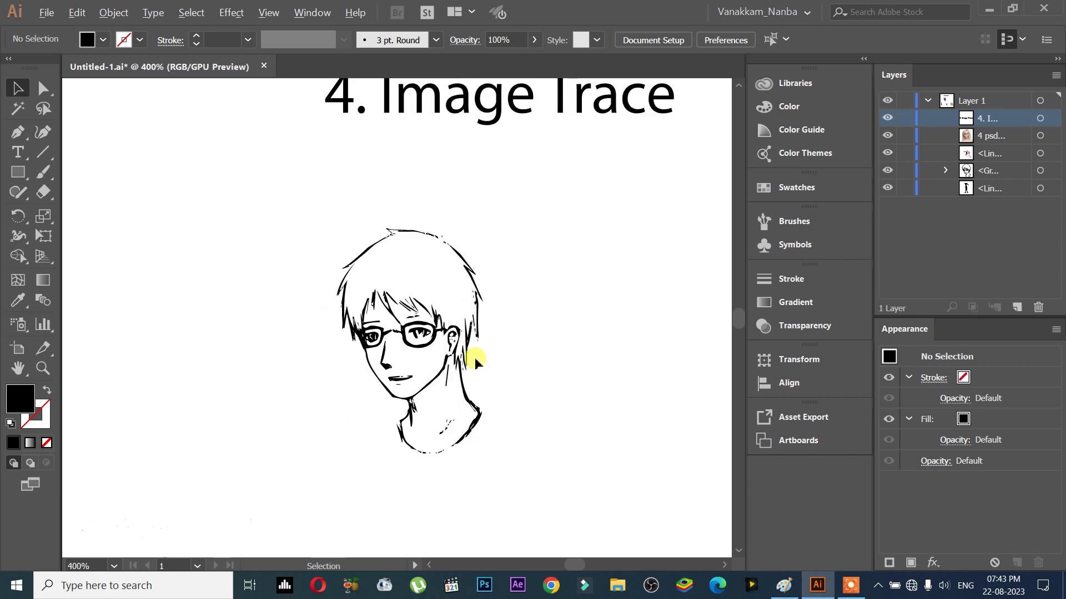
click(426, 322)
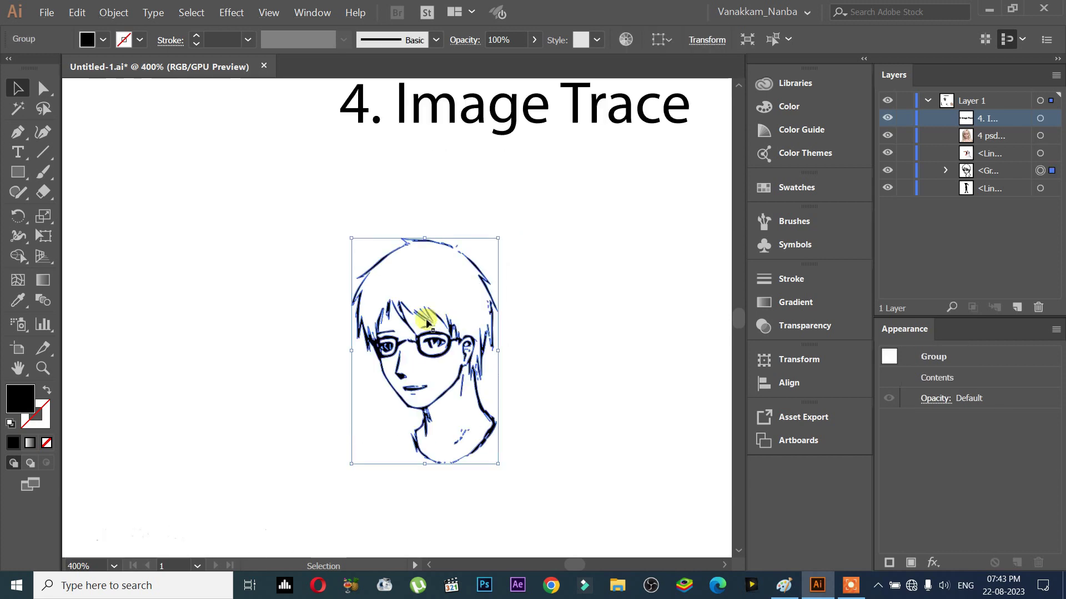
drag(333, 350, 457, 345)
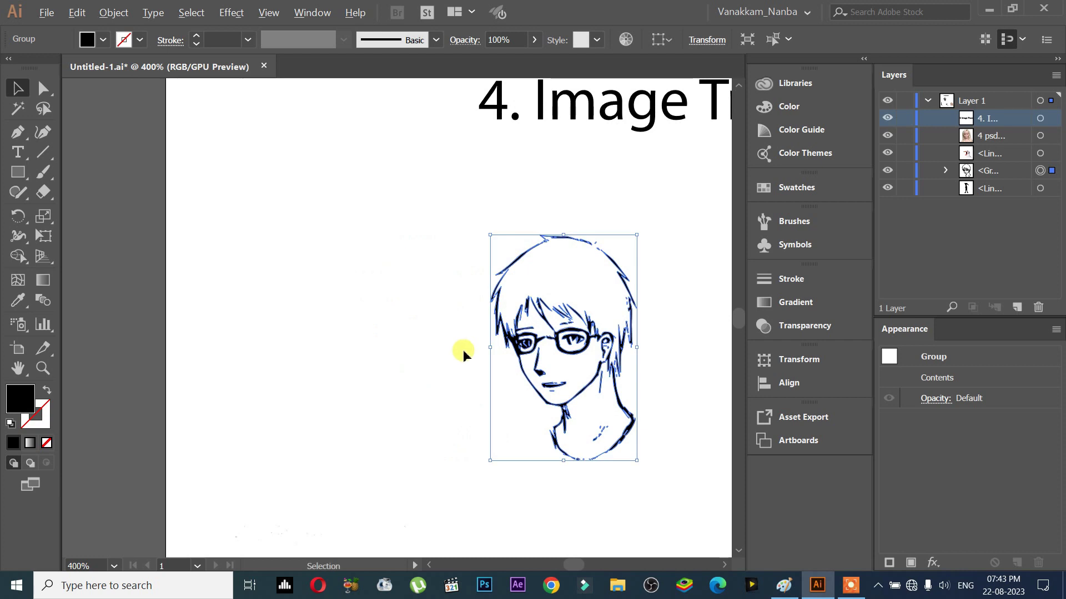
drag(288, 372, 387, 349)
drag(476, 317, 265, 304)
Deselect and zoom in to inspect the glasses, hair and forehead of the vector face.
scroll(265, 304, up, 2)
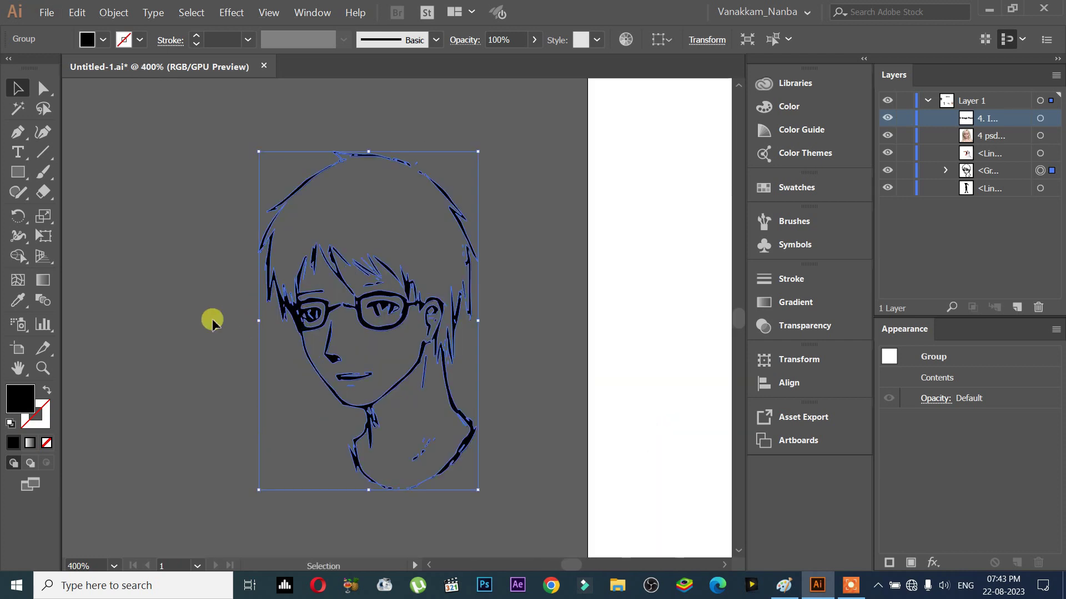
click(211, 316)
scroll(347, 316, up, 3)
scroll(422, 222, down, 3)
drag(416, 136, 405, 83)
scroll(416, 202, up, 3)
mouse_move(442, 327)
mouse_down()
mouse_move(431, 214)
mouse_move(442, 269)
mouse_up()
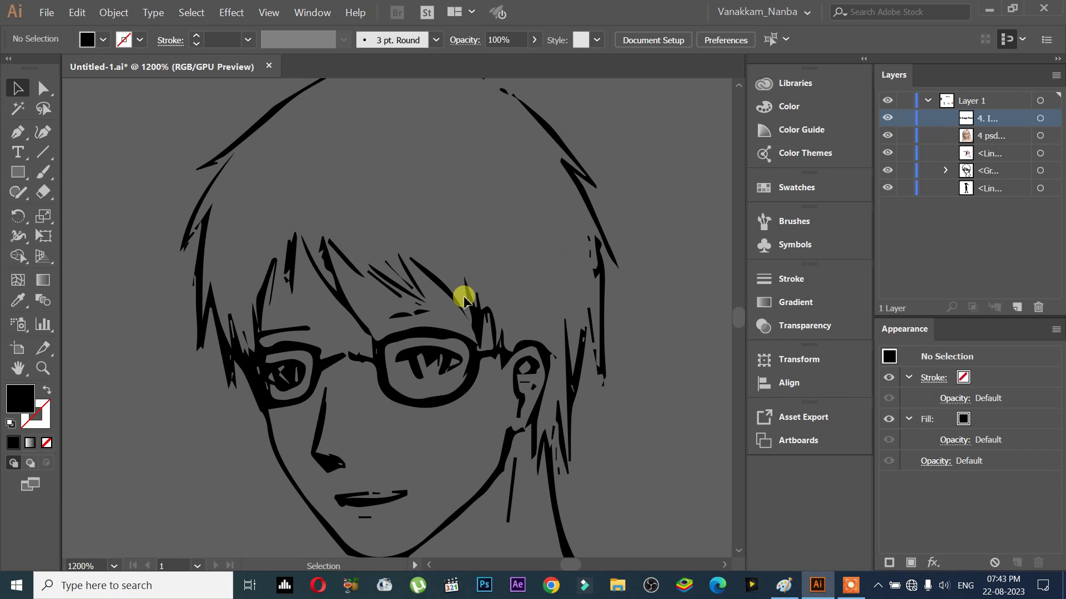
scroll(422, 300, down, 1)
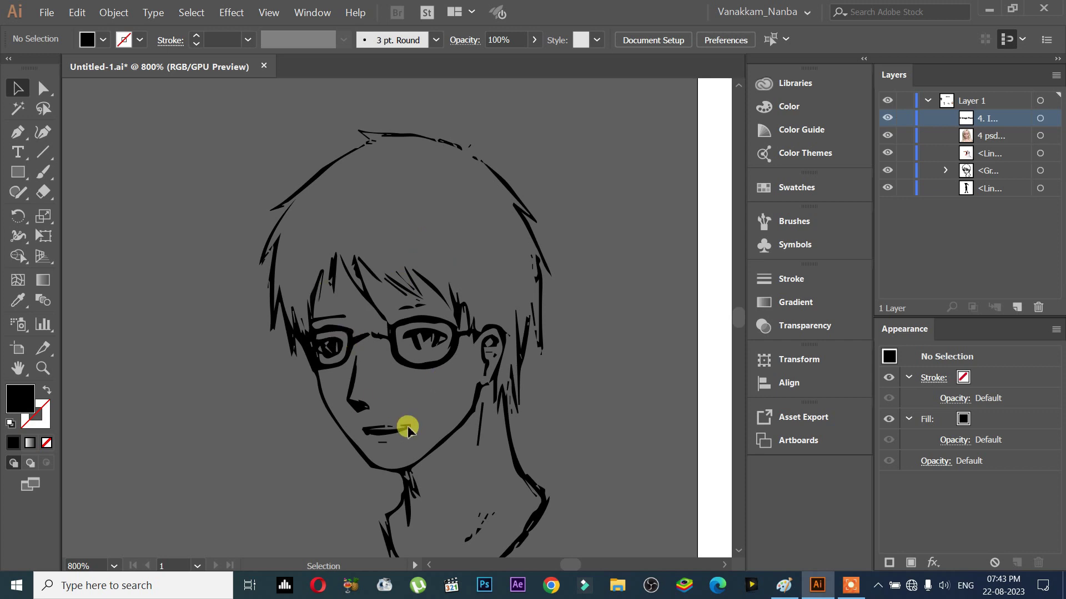
Create Layer 2 beneath Layer 1 and reset fill and stroke to default white and black.
scroll(353, 353, up, 3)
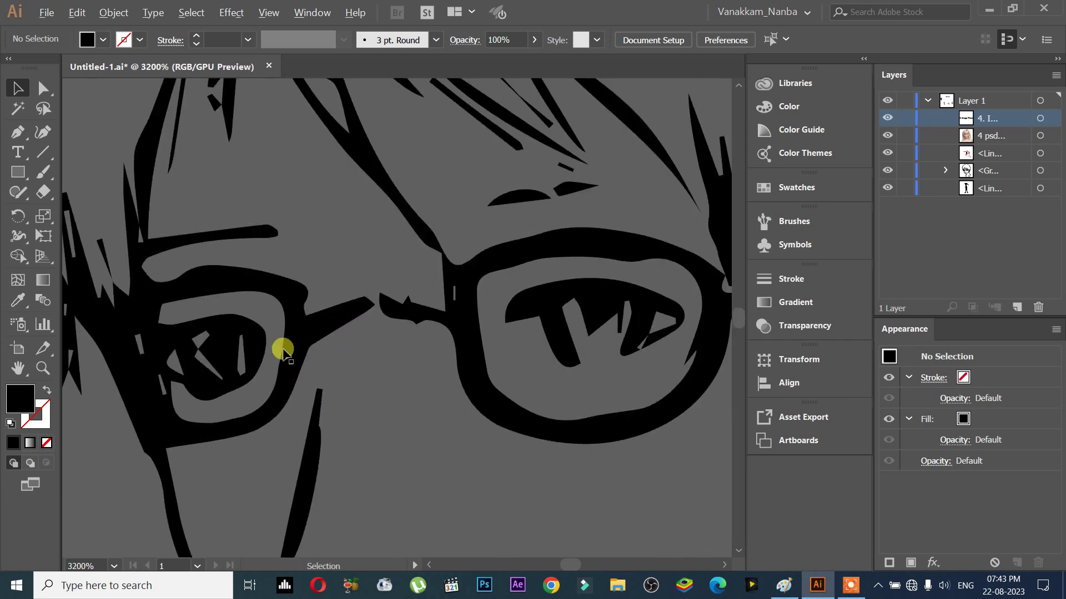
click(980, 190)
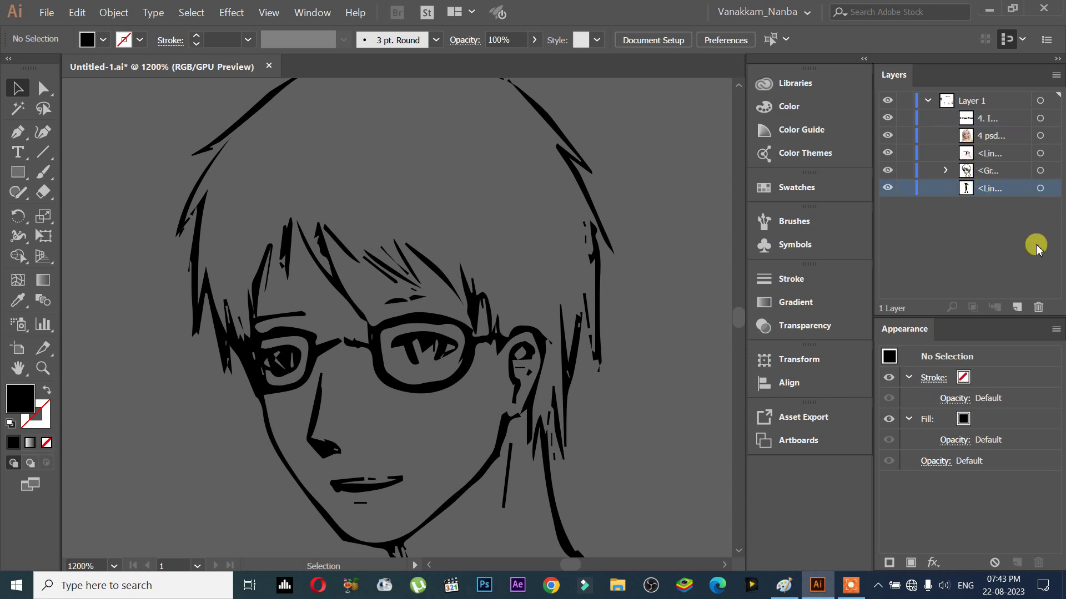
click(1016, 307)
drag(977, 120, 960, 210)
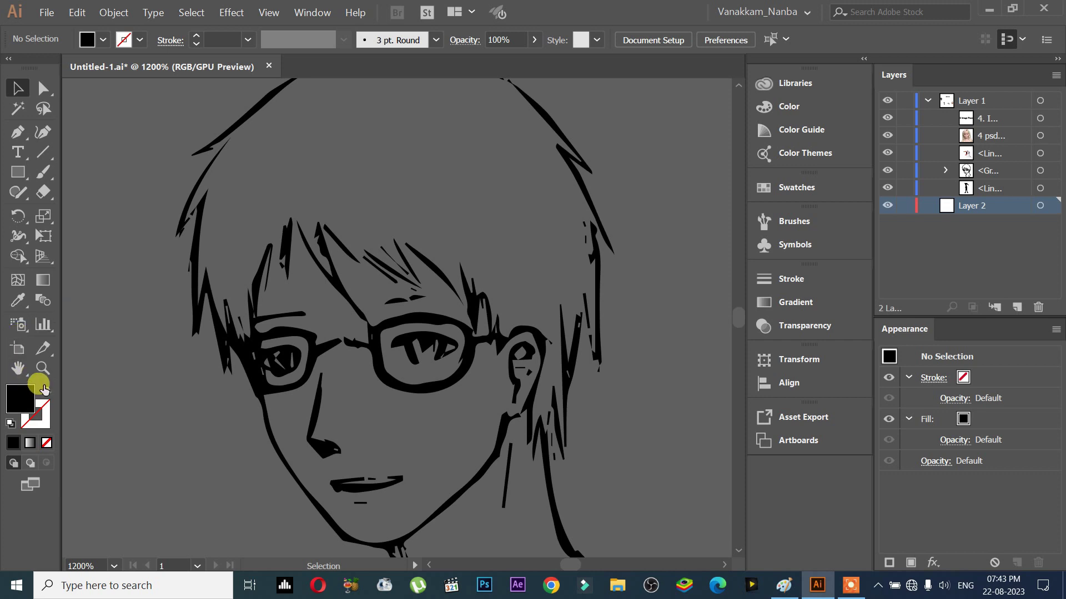
key(d)
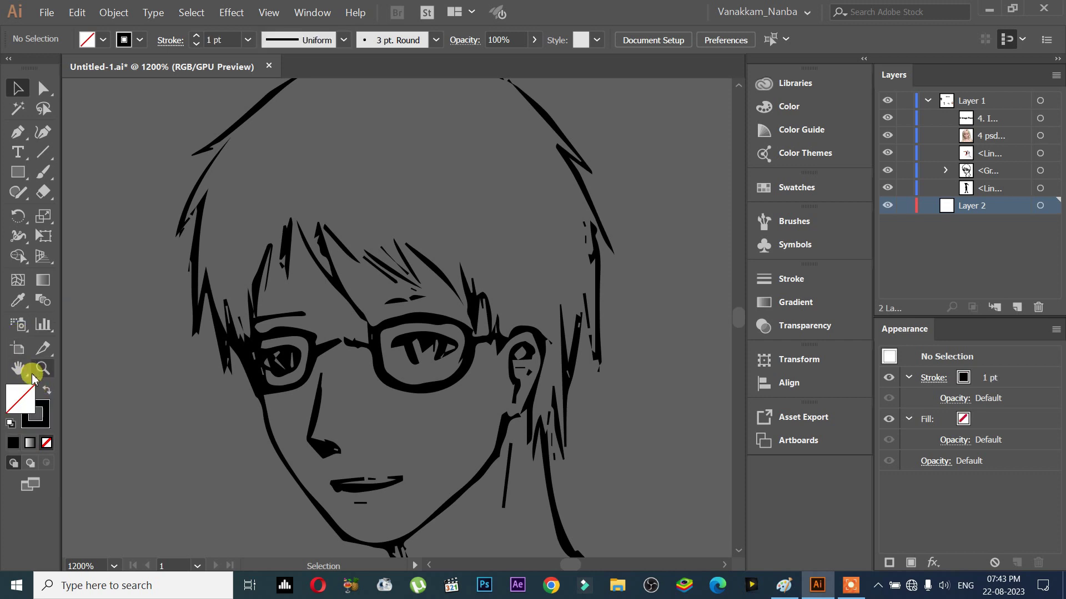
Draw a white test rectangle over the glasses' bridge, then delete it.
click(23, 179)
drag(229, 322, 318, 389)
key(v)
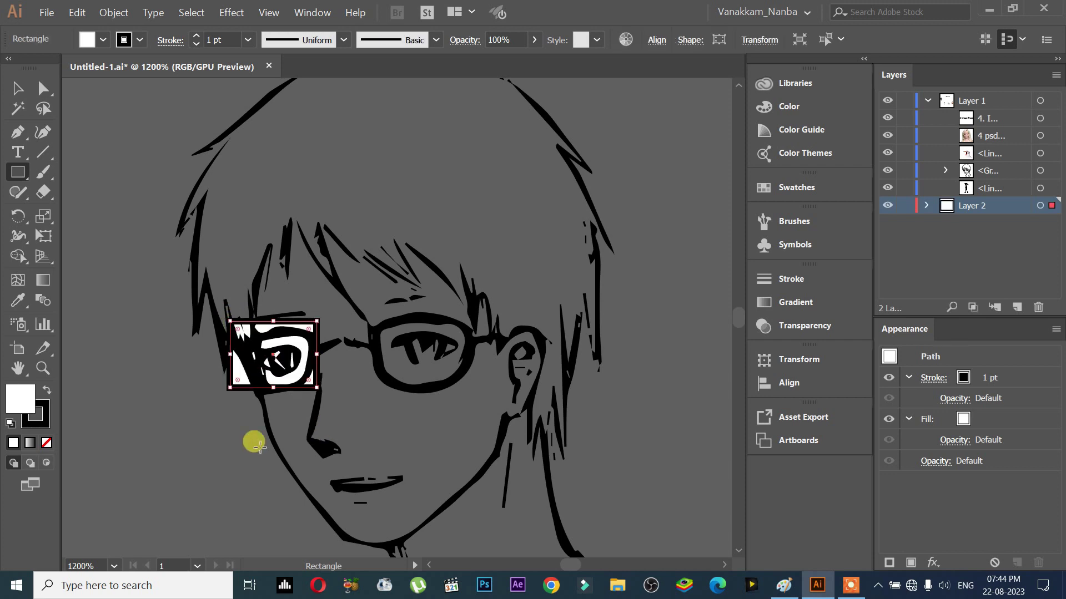
click(288, 412)
scroll(286, 341, up, 2)
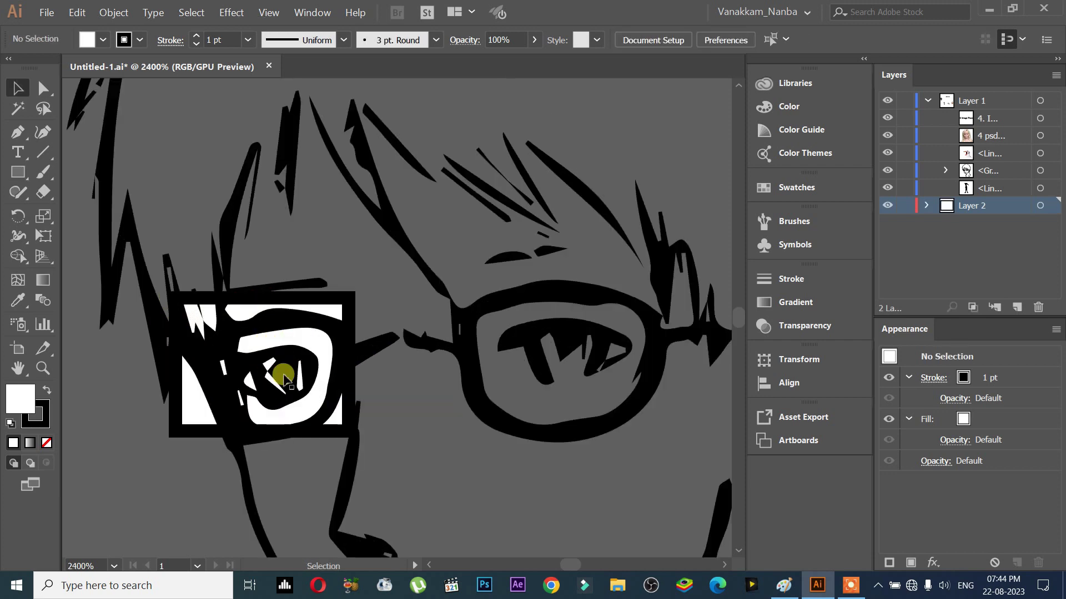
drag(309, 405, 399, 343)
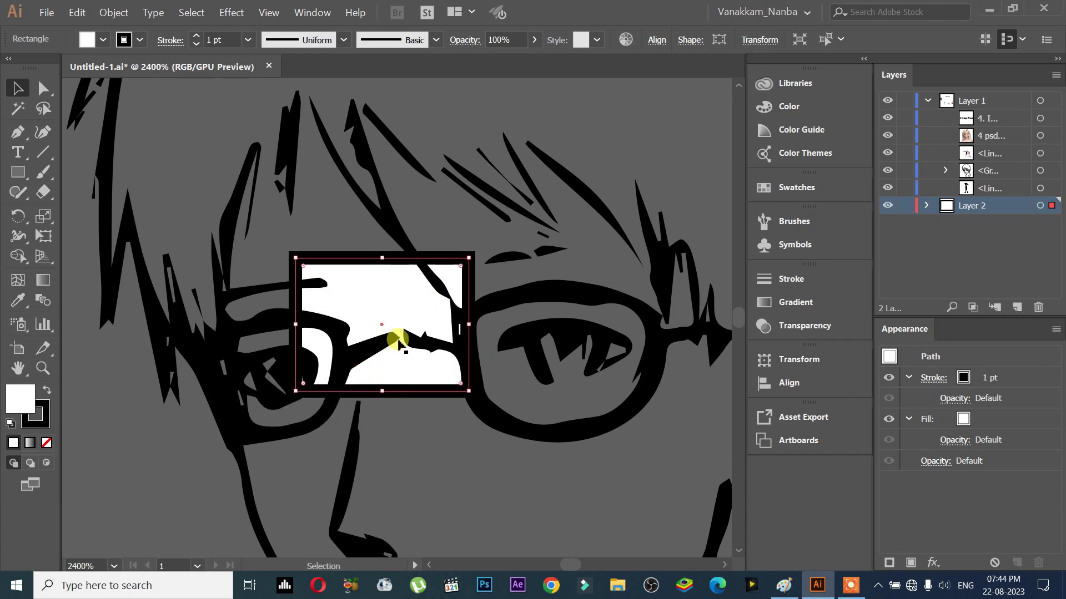
key(Delete)
Check the lesson outline in Paint, then minimise Paint to return to Illustrator.
scroll(397, 342, down, 2)
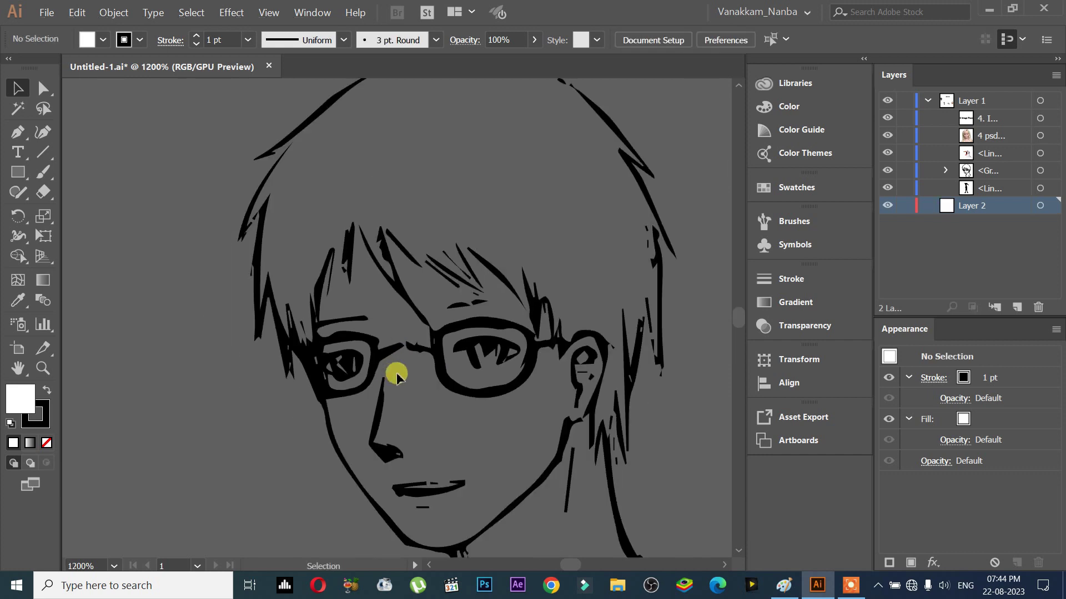
click(784, 586)
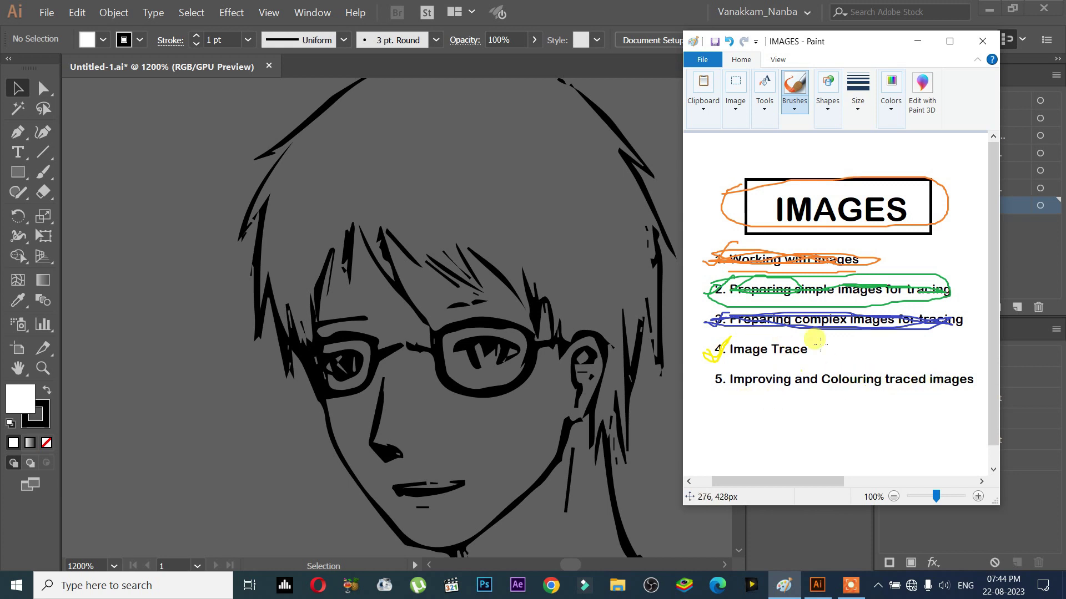
click(918, 42)
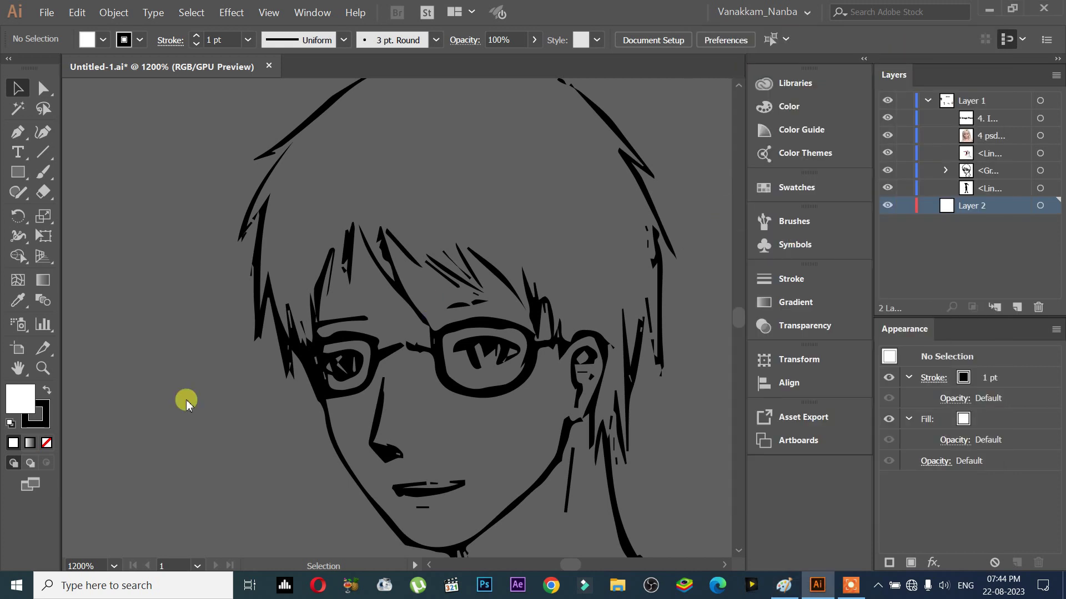
Drag the boy's head sketch group to the left, out of the way.
drag(494, 385, 452, 489)
scroll(452, 489, down, 5)
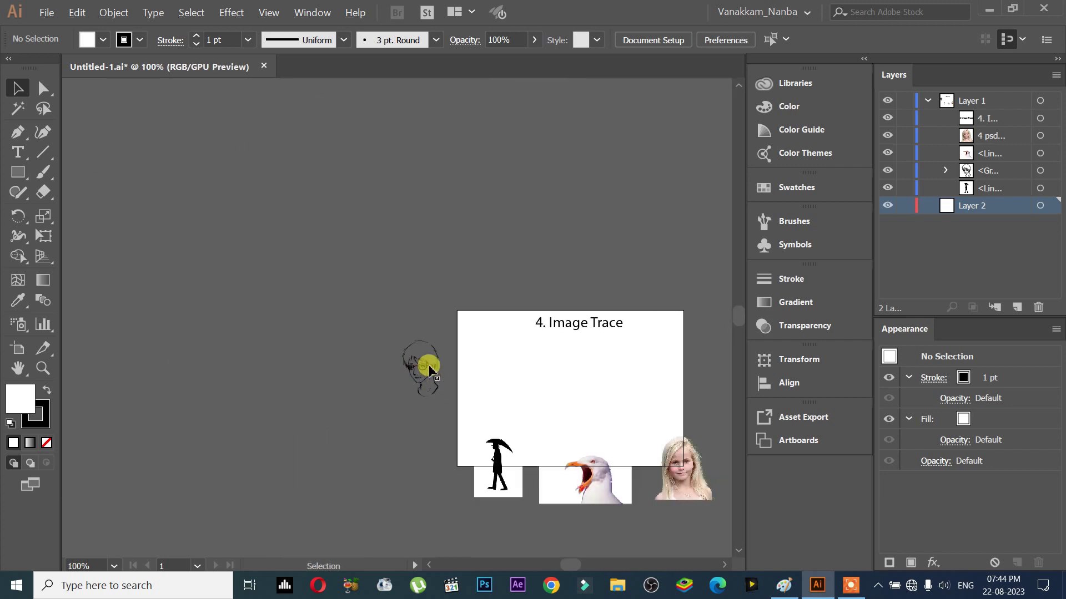
scroll(429, 369, up, 2)
drag(428, 364, 328, 327)
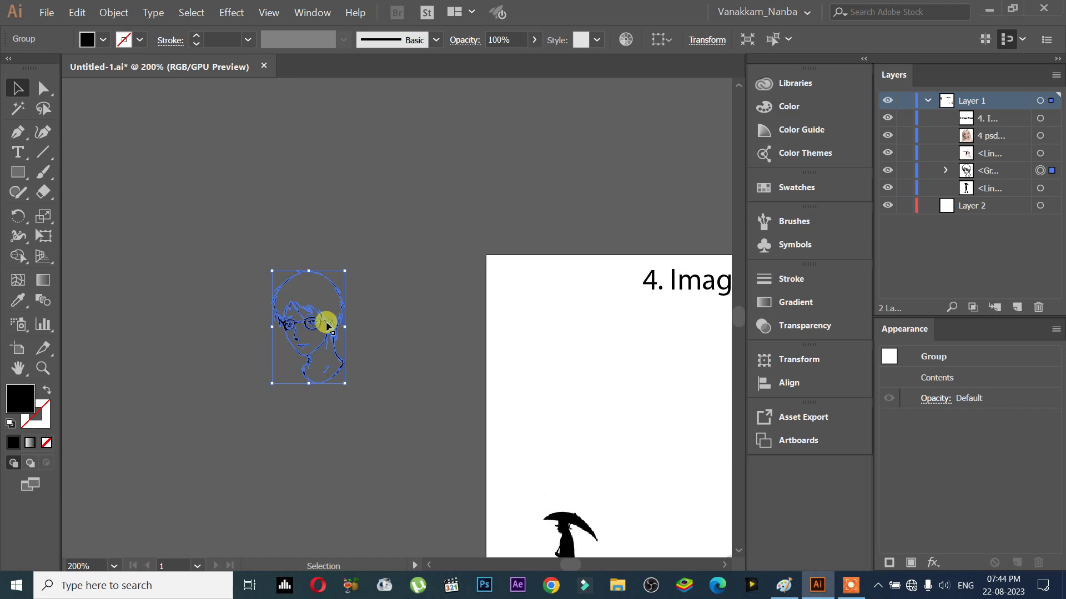
Drag the linked umbrella-man image 2.jpg into place on the artboard.
scroll(610, 294, down, 3)
scroll(555, 305, right, 3)
drag(452, 431, 554, 264)
scroll(550, 255, up, 3)
scroll(554, 285, up, 3)
scroll(556, 281, down, 2)
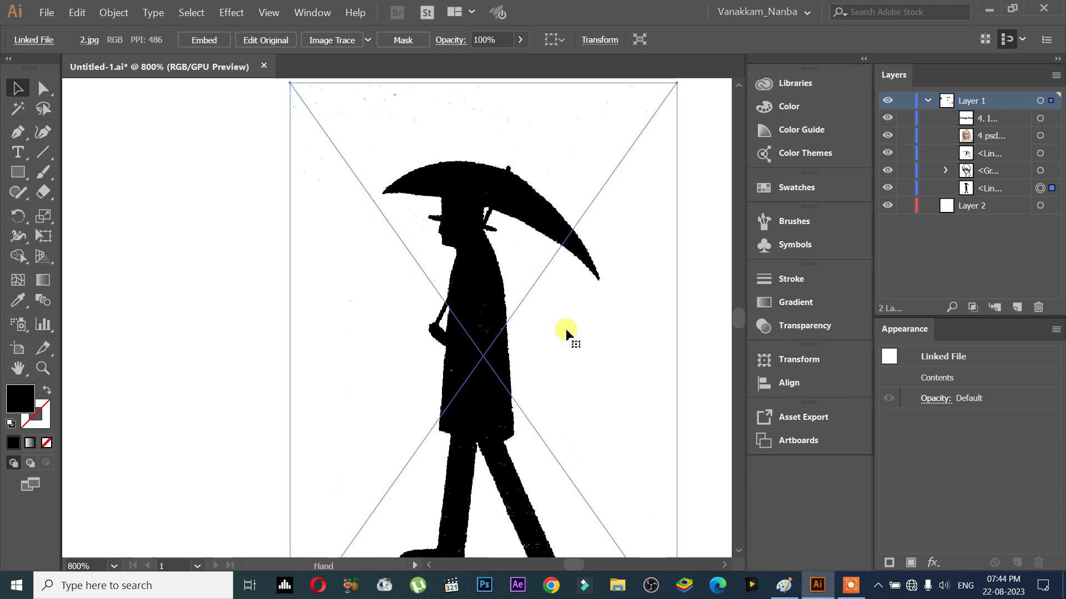
scroll(565, 328, down, 1)
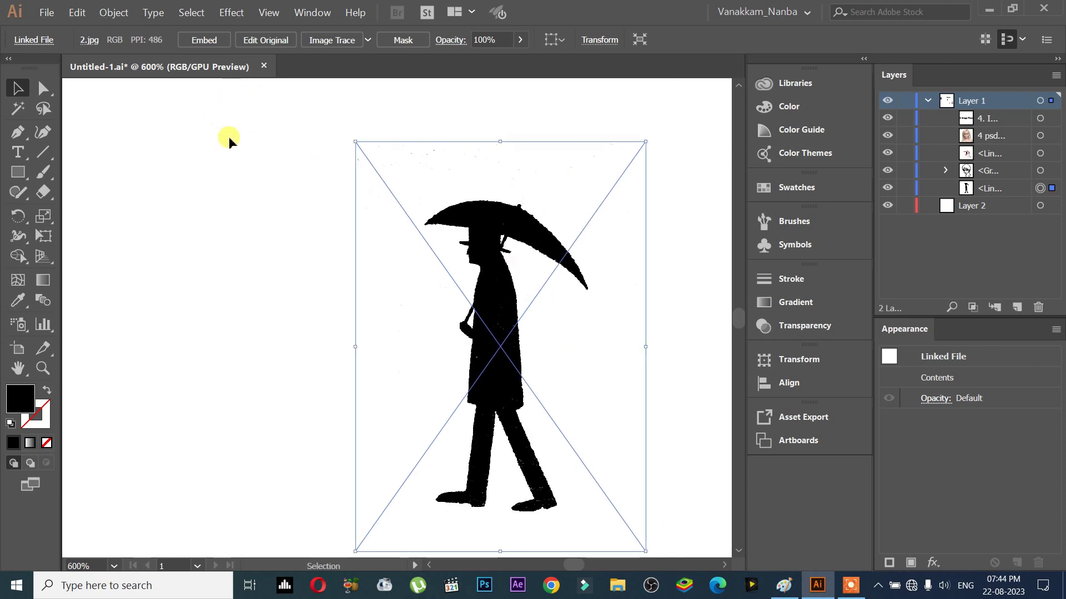
Image Trace the umbrella-man image and move the Image Trace panel aside.
click(350, 40)
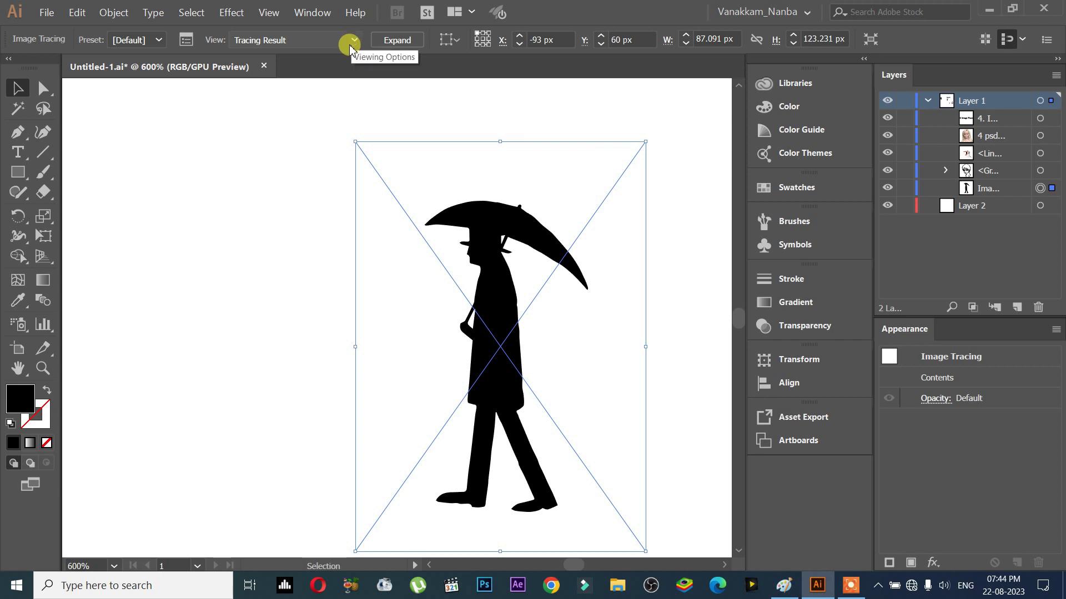
click(185, 40)
drag(565, 99, 214, 104)
Try higher trace thresholds, then settle the Threshold at 157.
drag(244, 265, 274, 266)
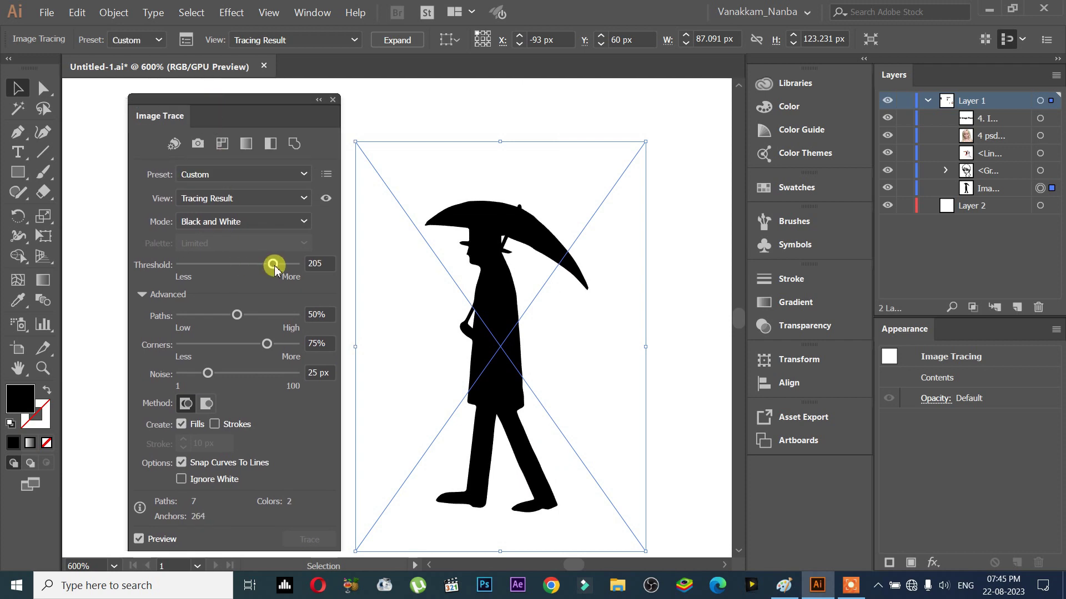
drag(284, 268, 288, 268)
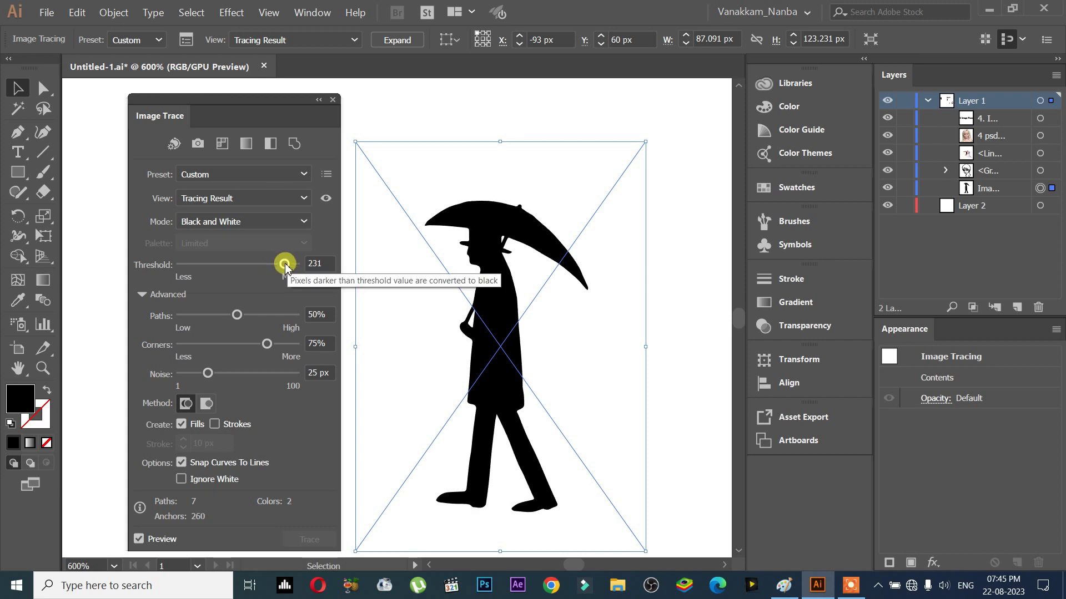
drag(283, 265, 181, 266)
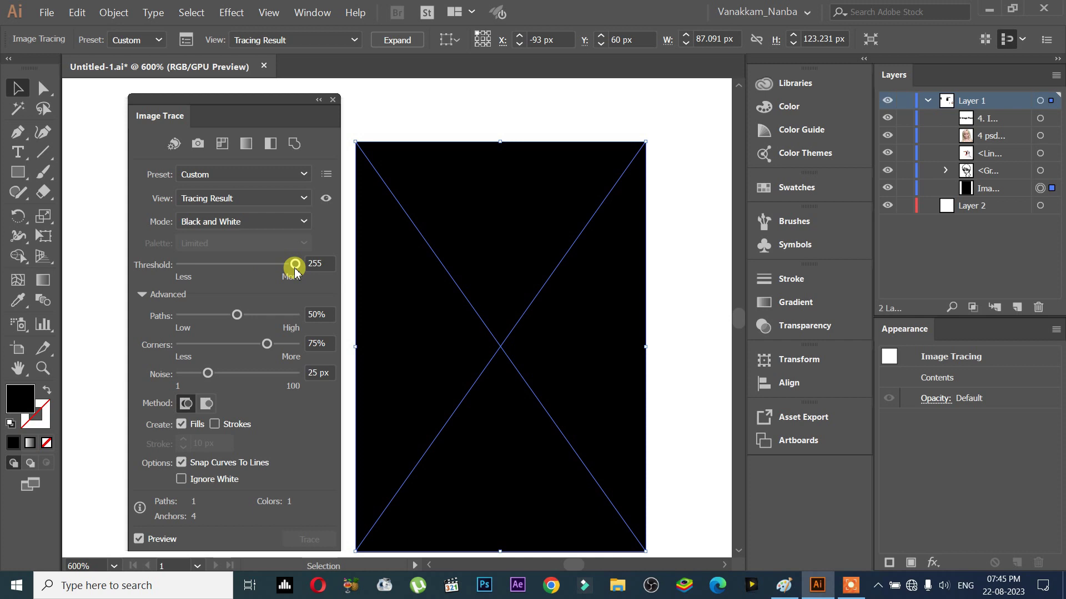
click(315, 264)
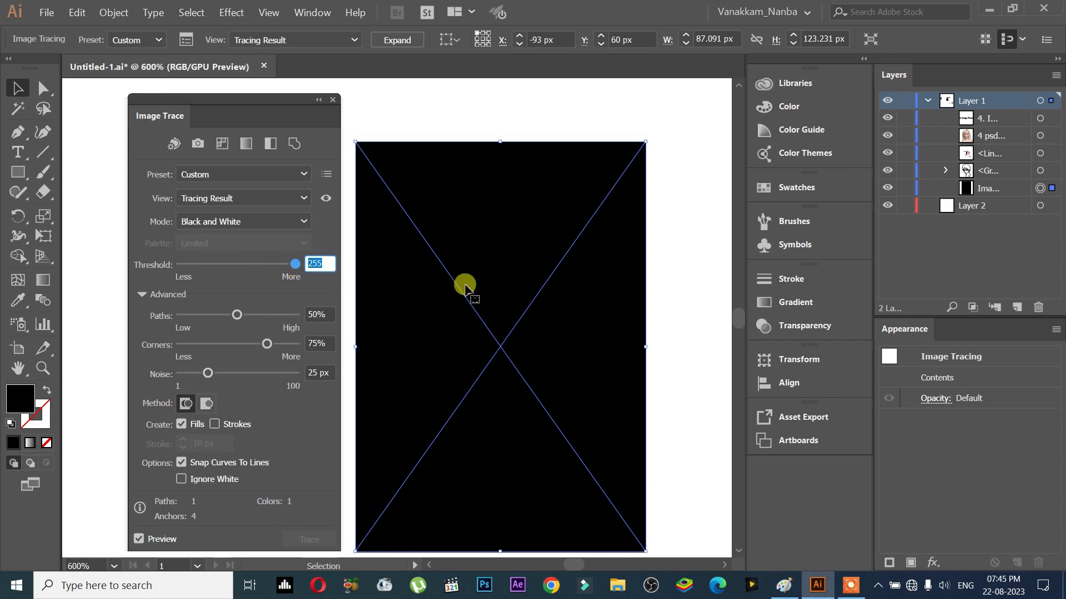
text(2)
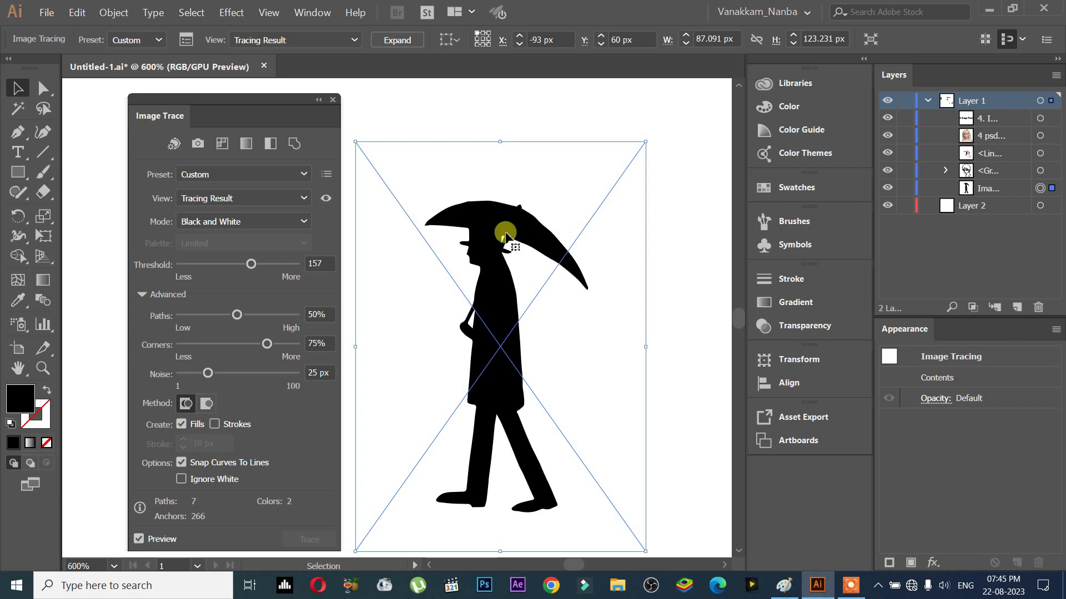
Set the Advanced trace options to Paths 85%, Corners 89% and Noise 1 px.
scroll(496, 244, up, 4)
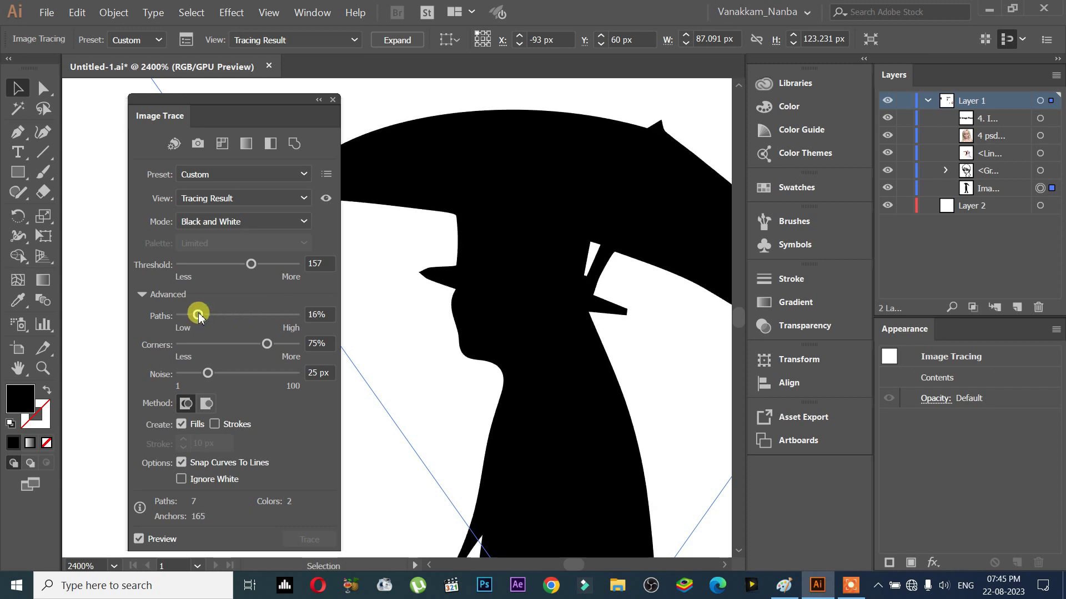
drag(228, 320, 252, 318)
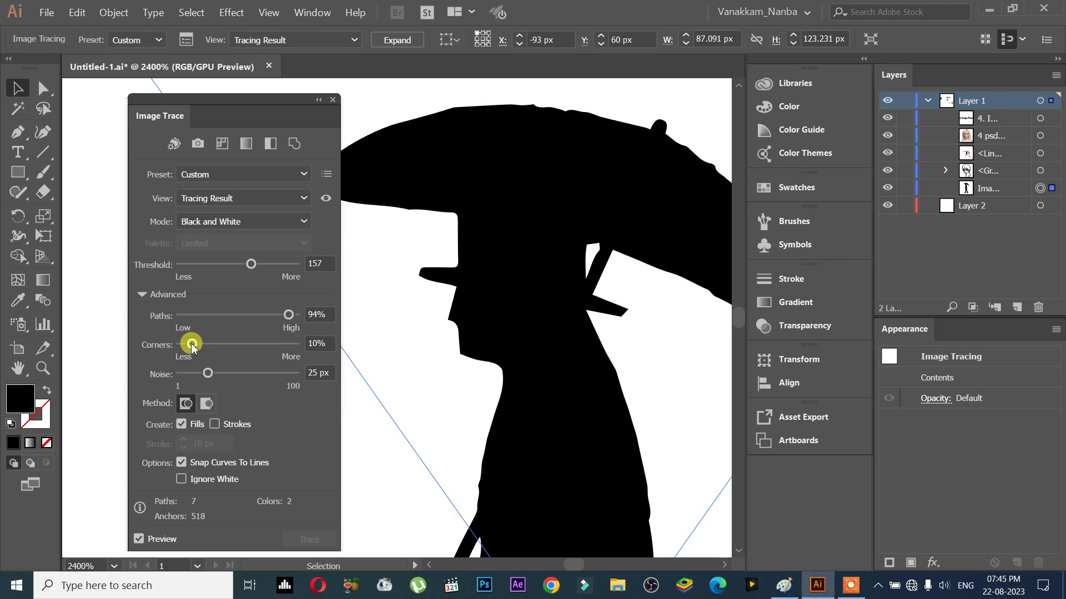
click(282, 347)
click(293, 373)
drag(295, 367, 292, 373)
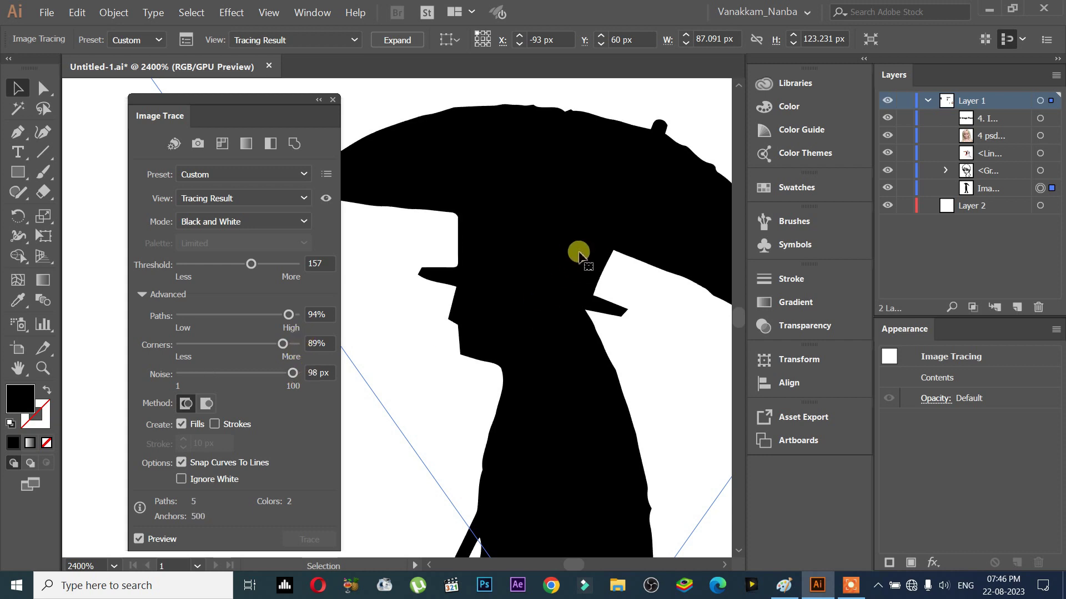
drag(293, 373, 107, 389)
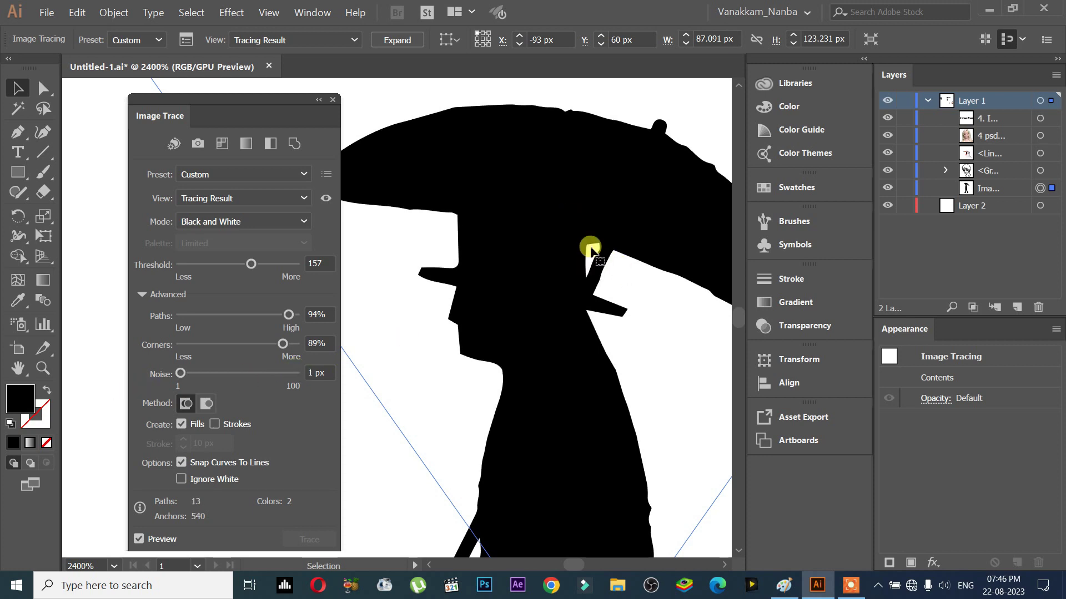
drag(630, 373, 541, 161)
scroll(521, 216, down, 10)
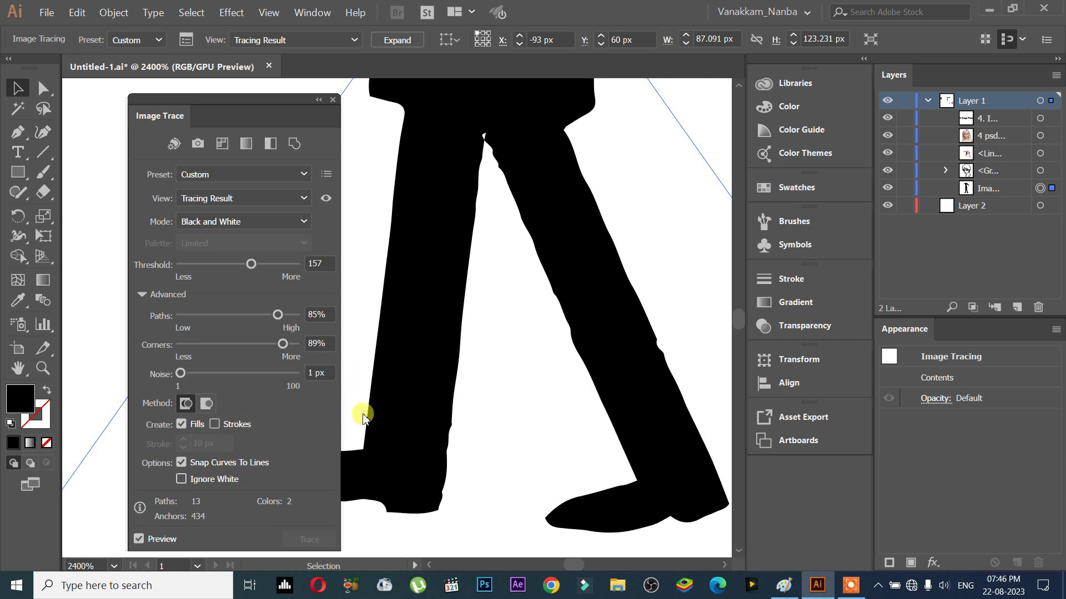
Pan around the traced umbrella man to inspect the legs and feet.
scroll(444, 306, down, 5)
scroll(528, 350, up, 3)
drag(461, 319, 516, 343)
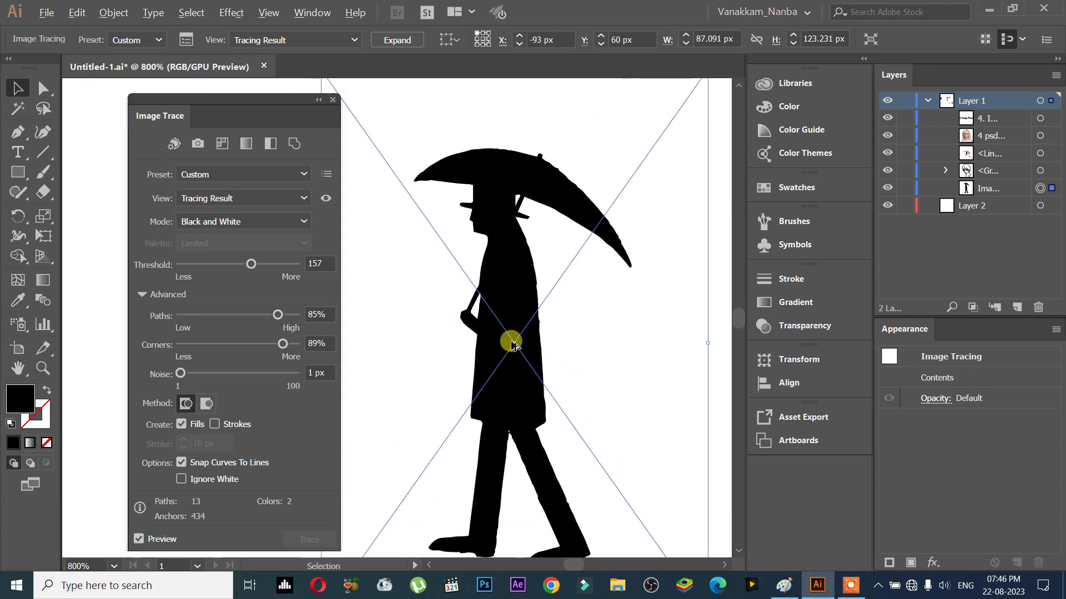
scroll(440, 230, up, 2)
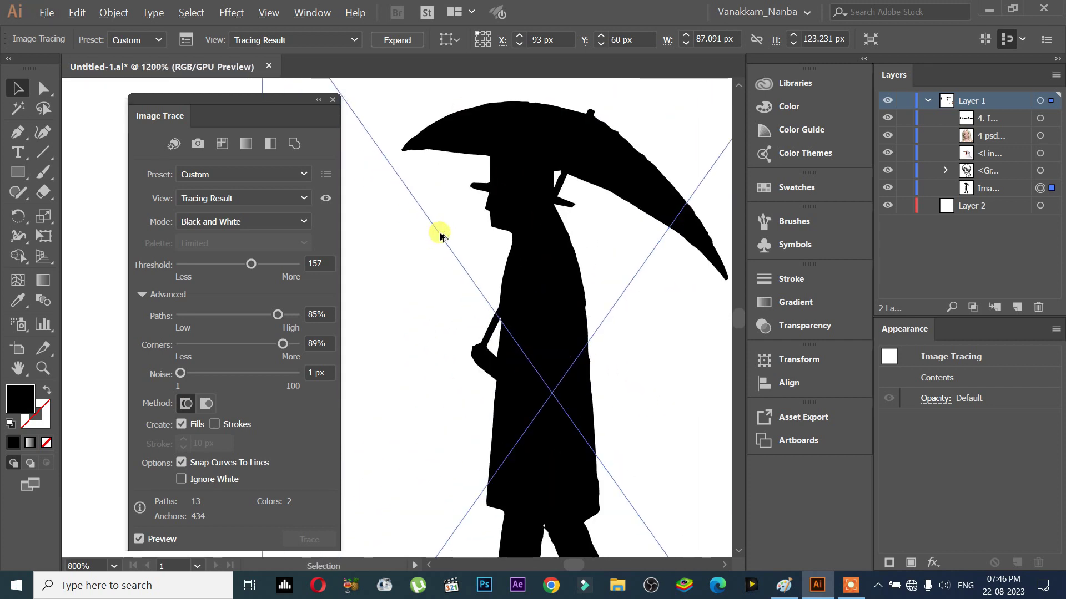
scroll(600, 161, up, 2)
scroll(555, 299, down, 3)
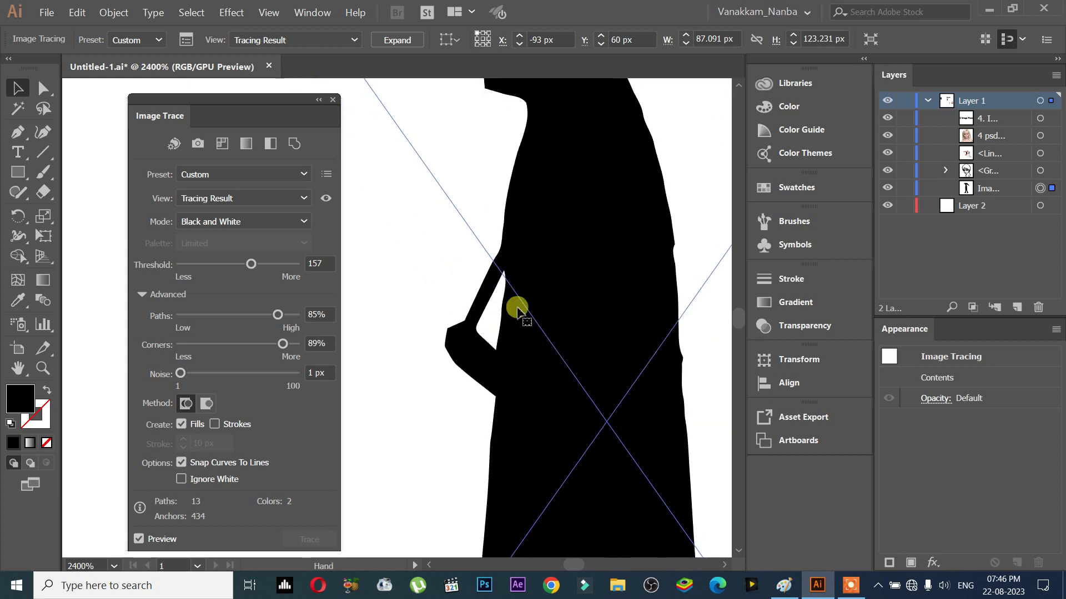
drag(594, 438, 559, 238)
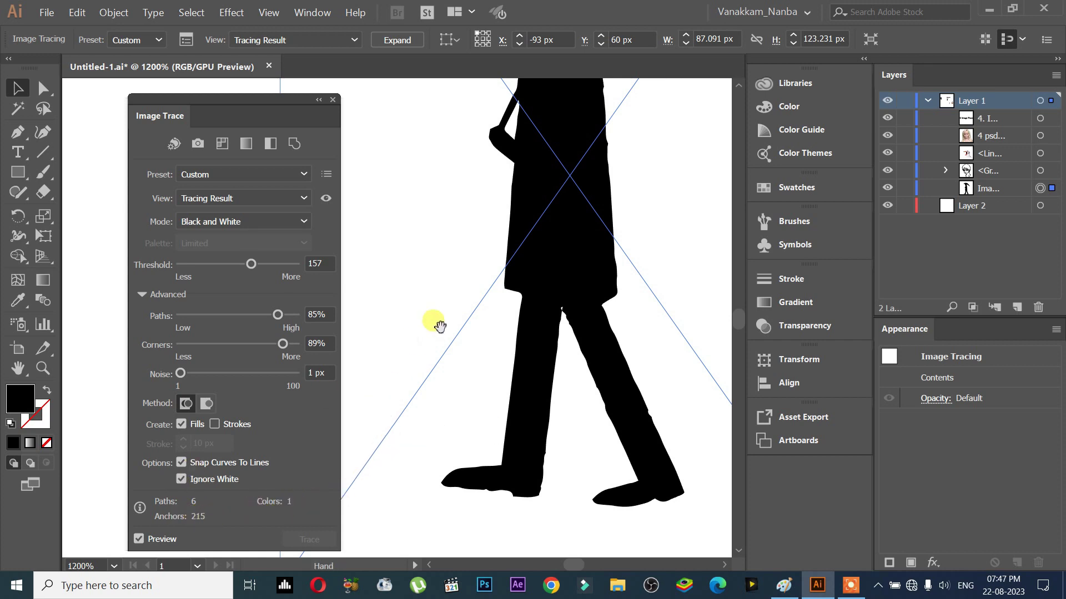
Enable Ignore White and retune to Threshold 195, Paths 75%, Corners 73%.
drag(439, 326, 405, 543)
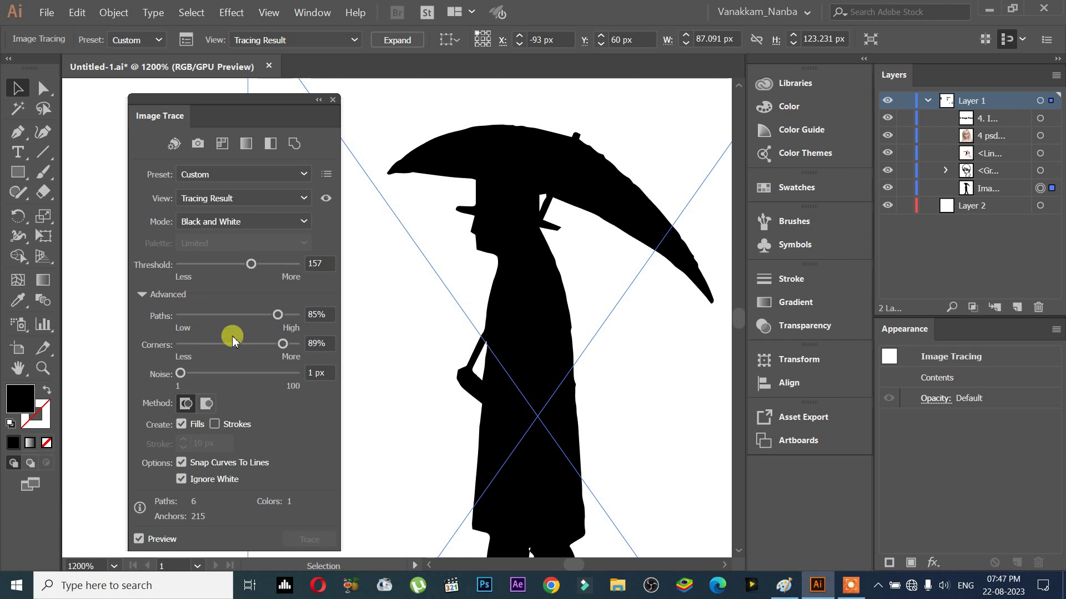
click(266, 315)
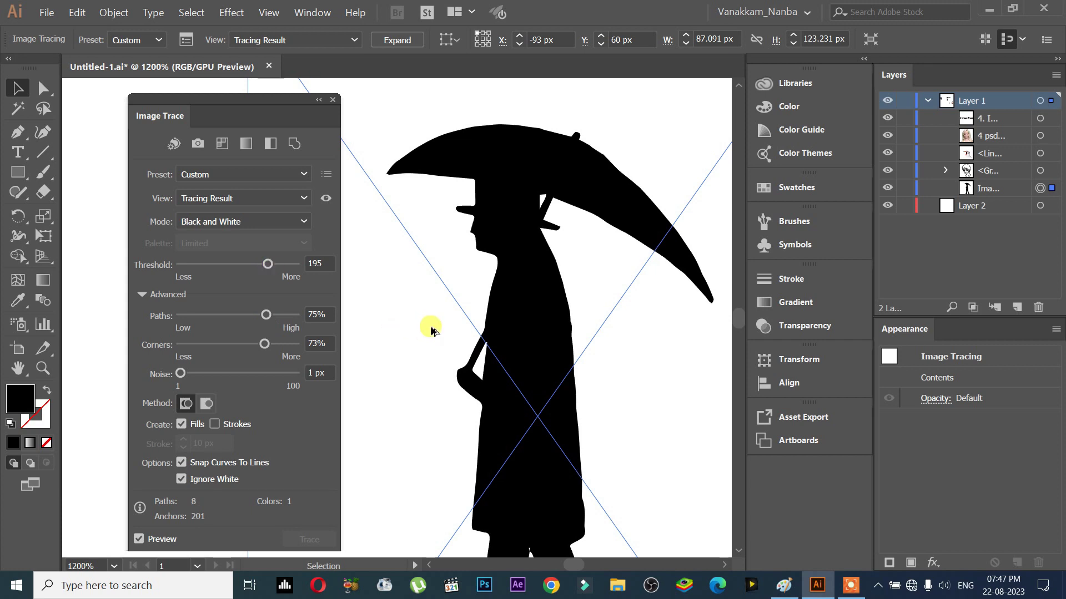
scroll(444, 342, down, 2)
scroll(451, 362, up, 1)
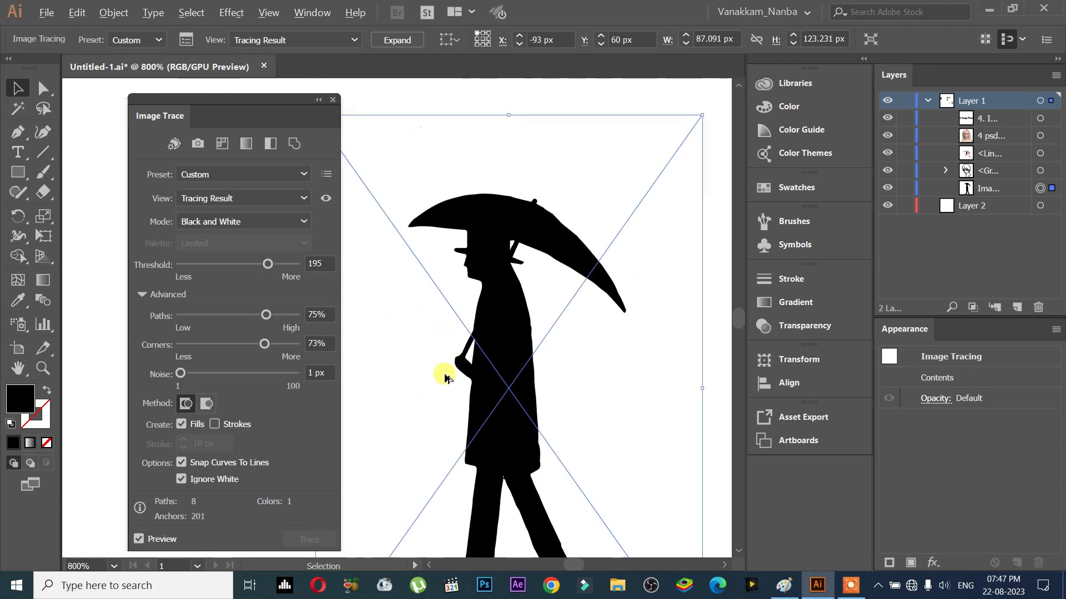
mouse_move(404, 389)
mouse_down()
mouse_move(419, 304)
mouse_move(428, 329)
mouse_up()
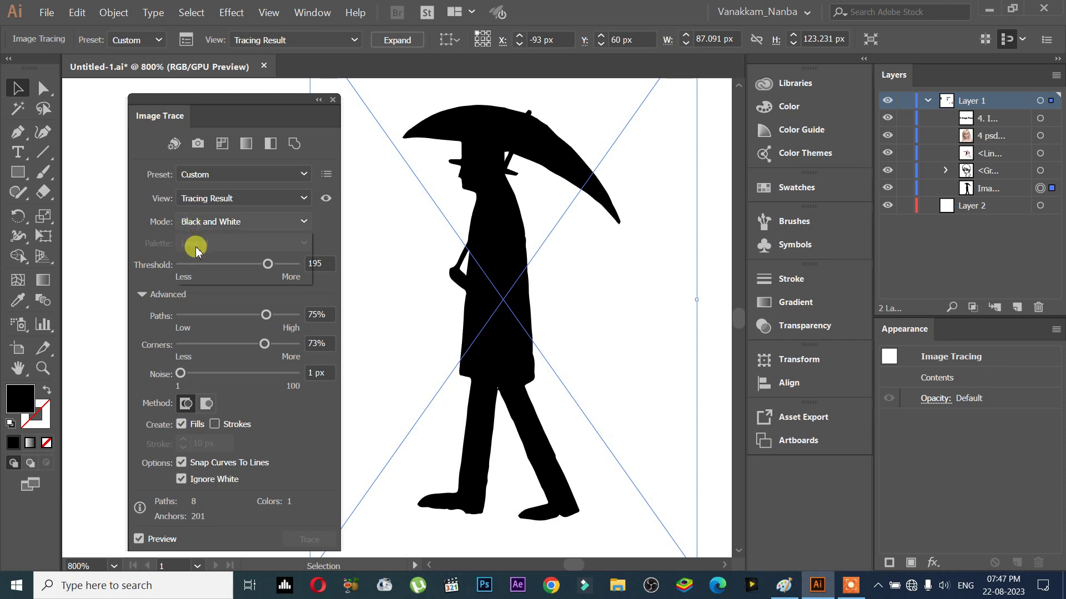
Preview the trace as Outlines, then as Outlines with Source Image.
click(192, 222)
click(211, 222)
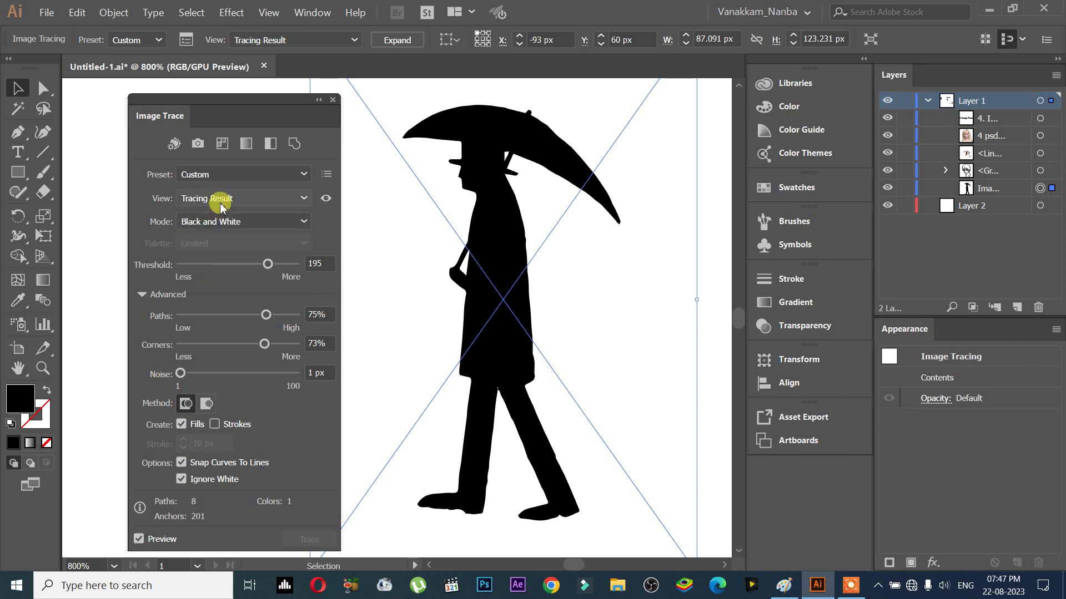
click(221, 205)
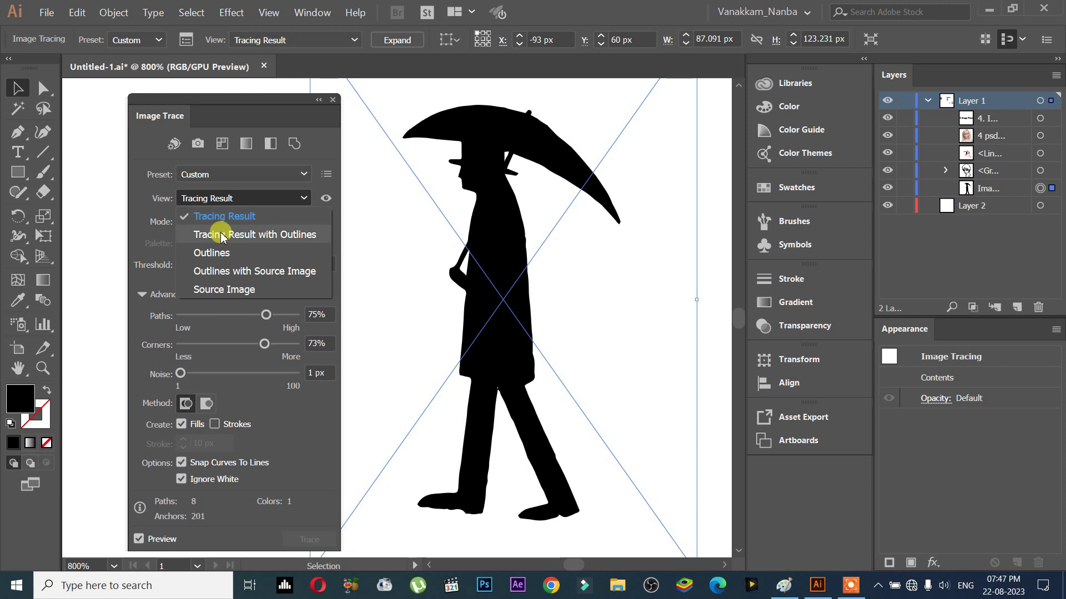
click(224, 254)
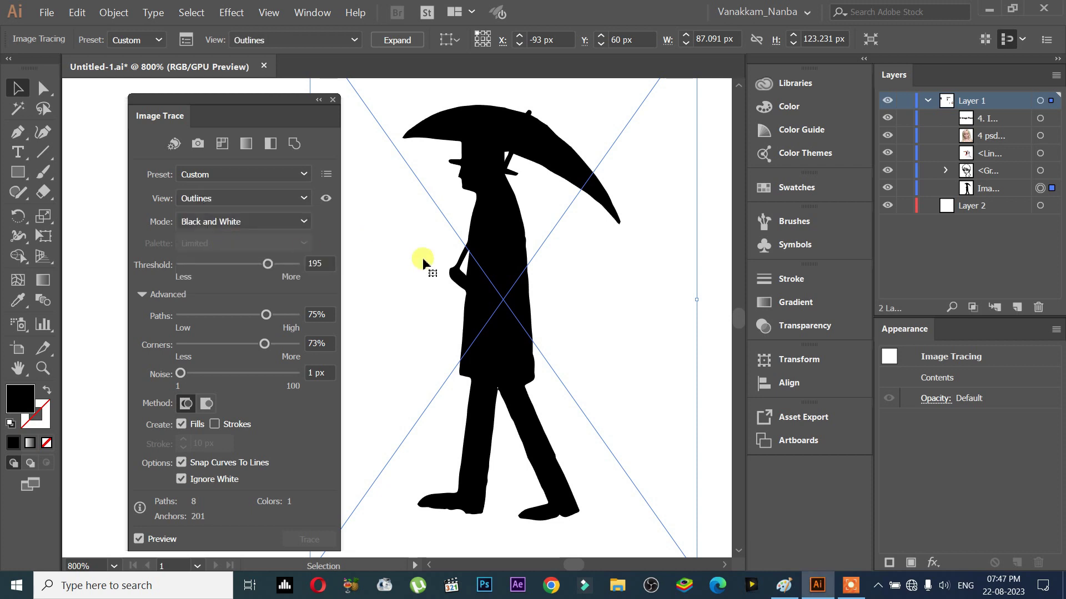
scroll(479, 198, up, 5)
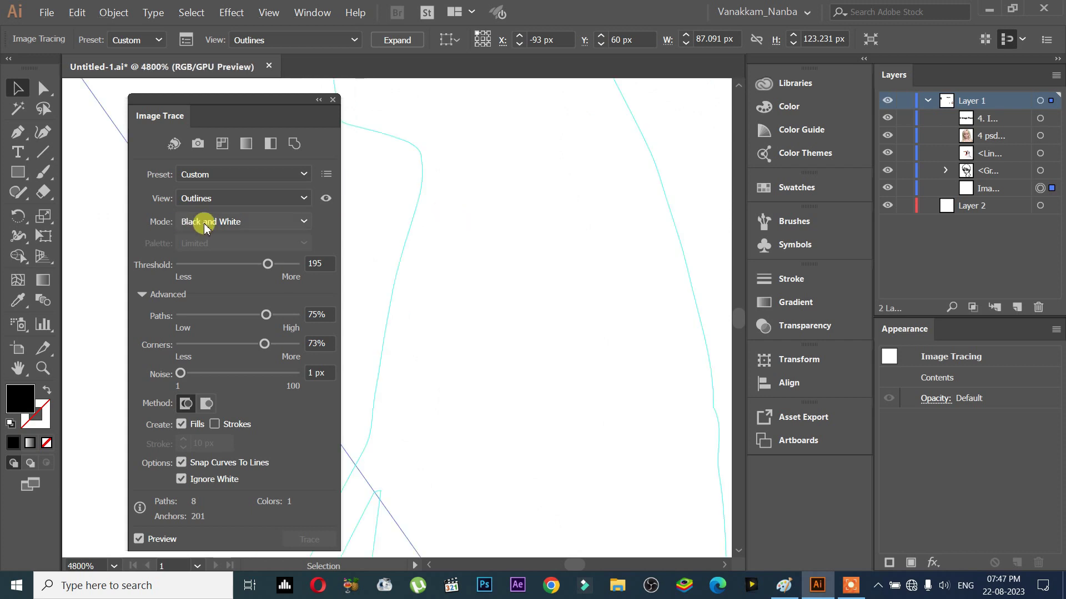
click(214, 200)
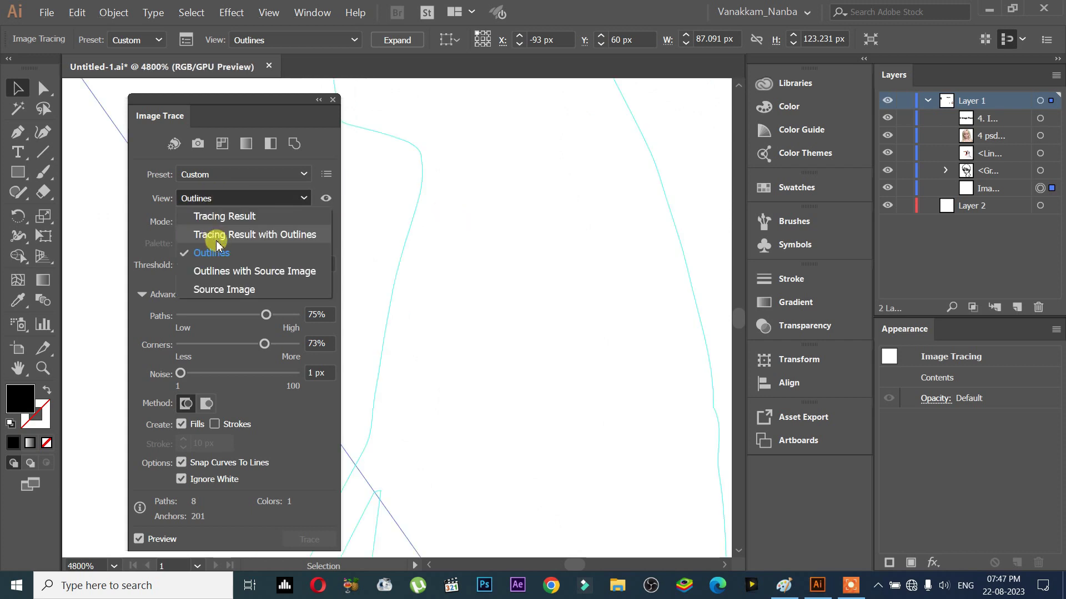
click(220, 272)
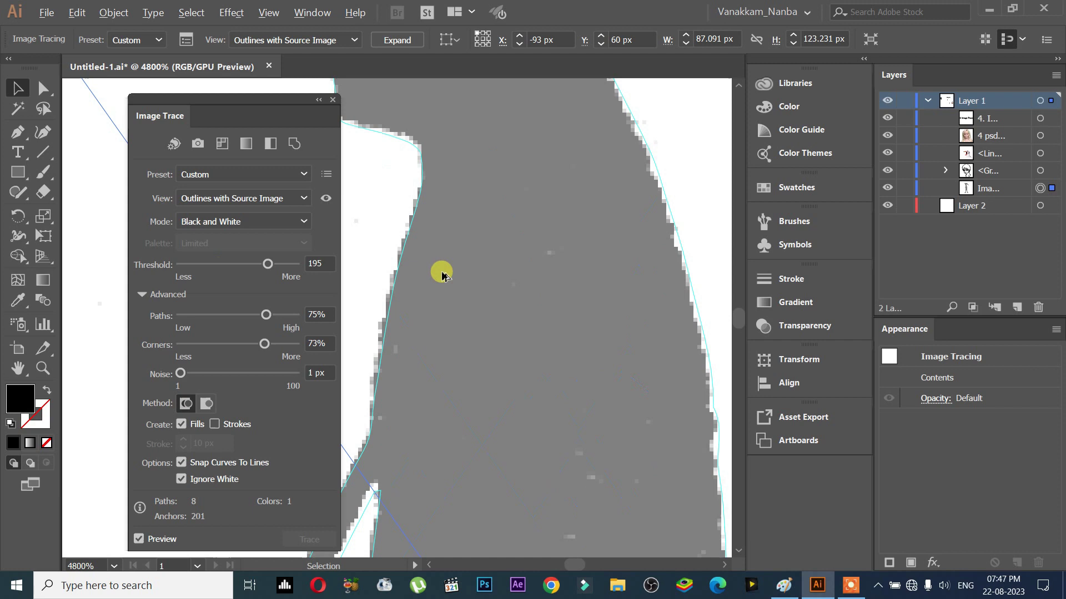
scroll(440, 274, down, 3)
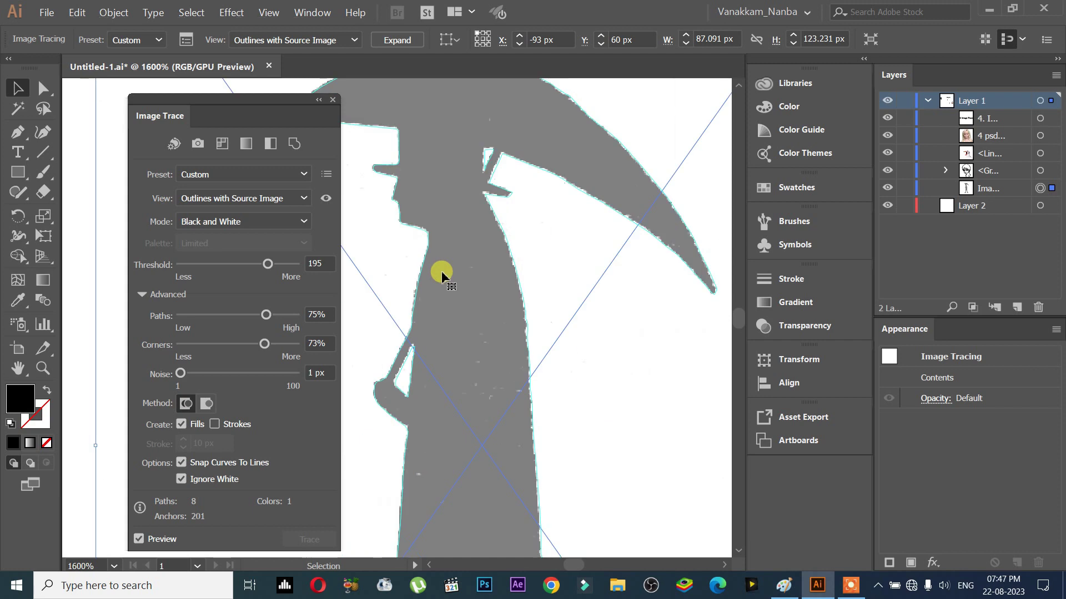
Switch the trace View to Source Image, then back to Tracing Result.
click(250, 200)
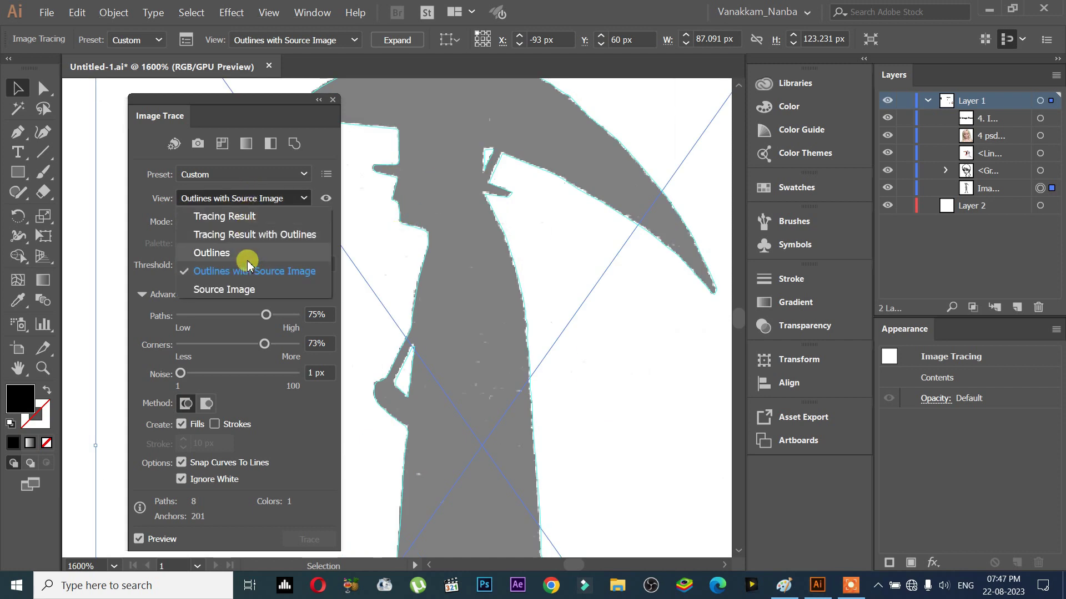
click(253, 292)
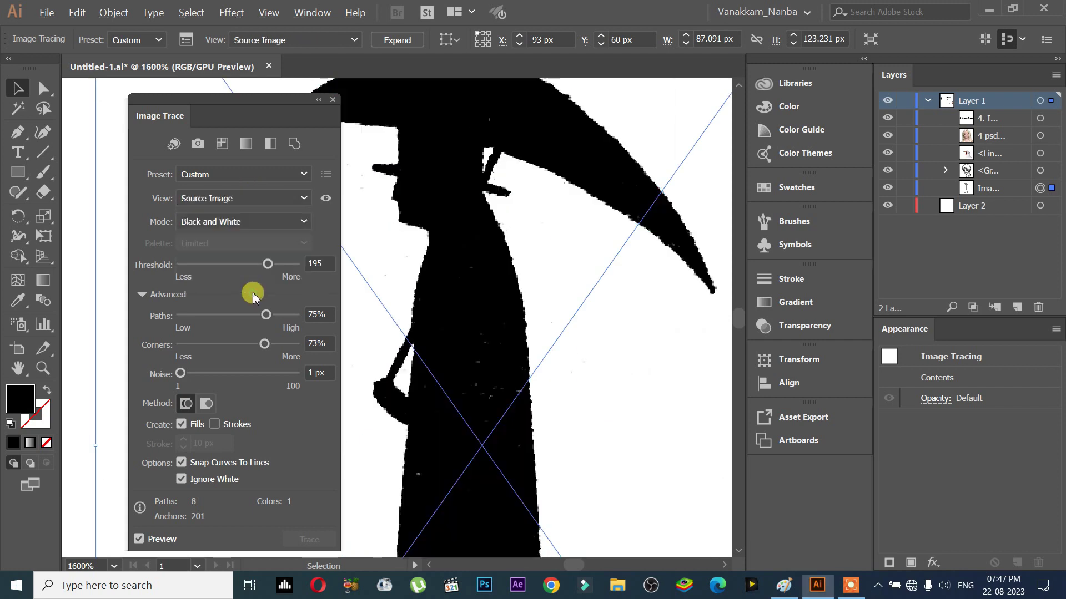
click(250, 200)
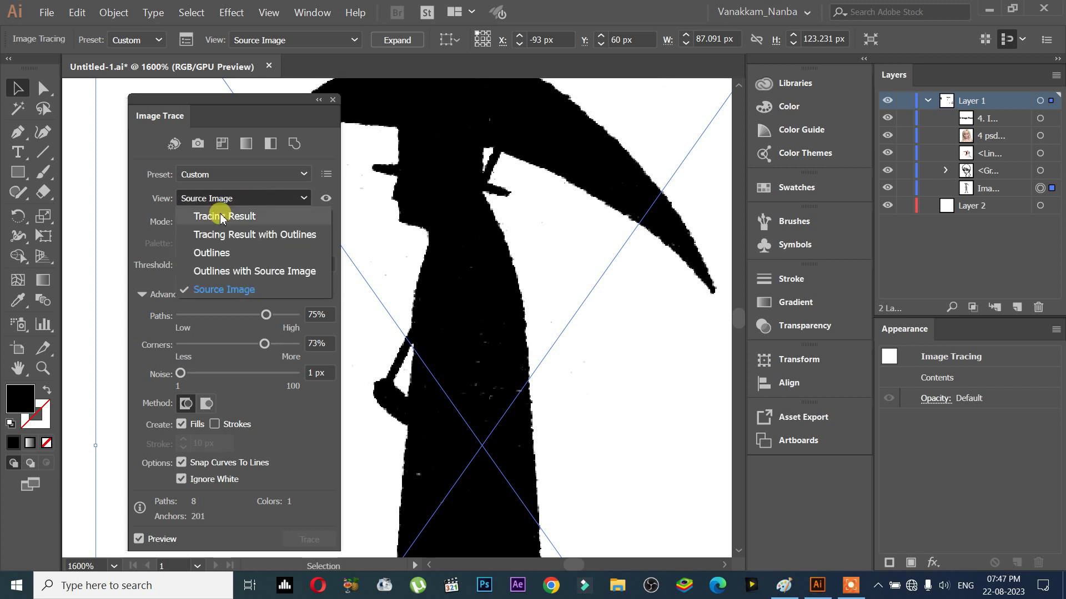
click(205, 280)
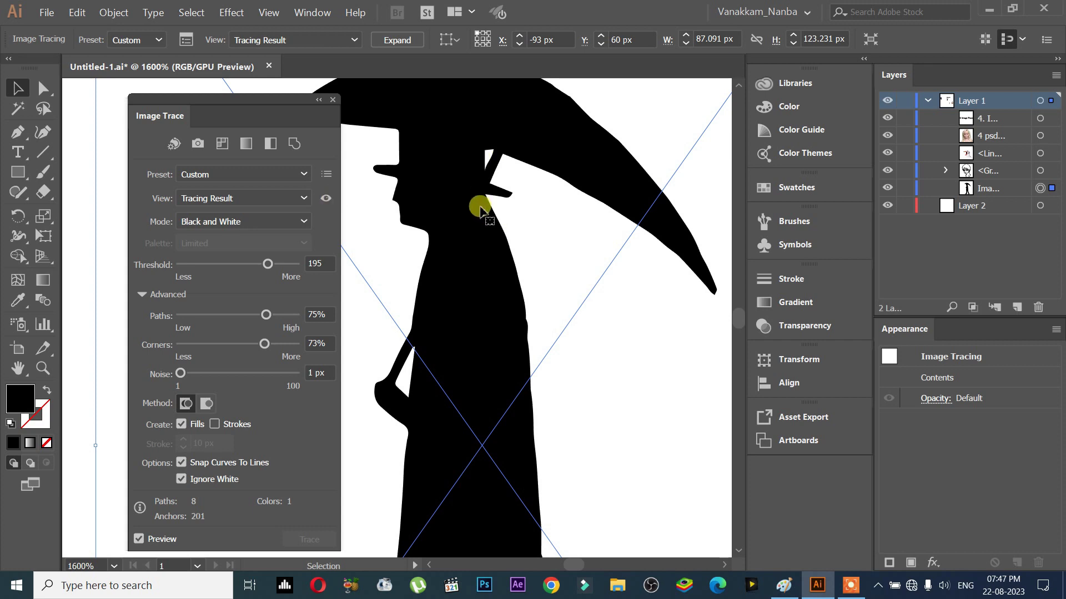
Hold the eye icon twice to compare trace and source, then zoom out.
click(330, 199)
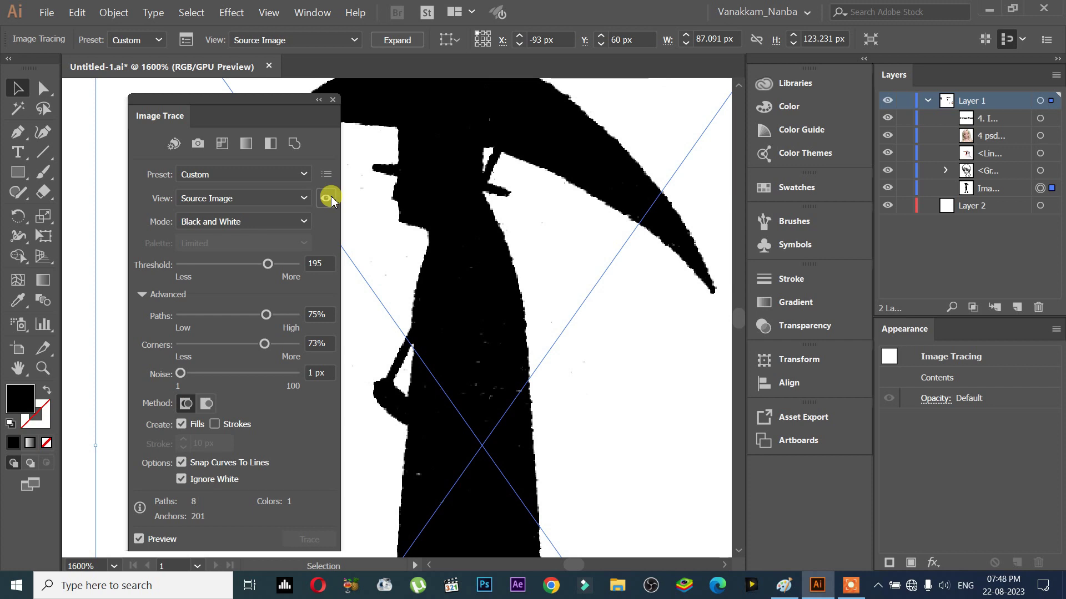
drag(332, 201, 332, 201)
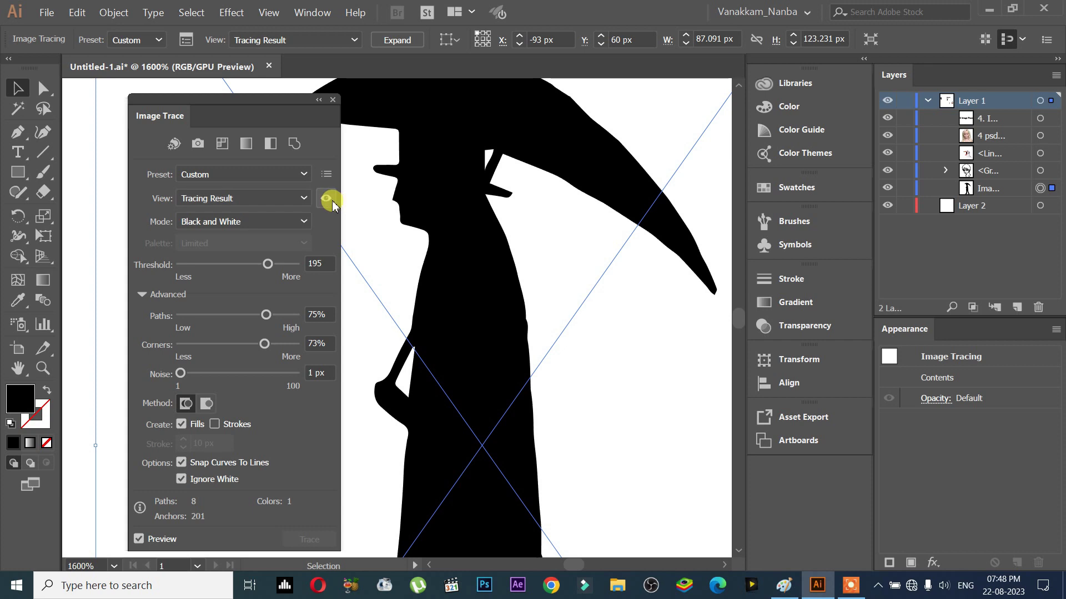
click(332, 202)
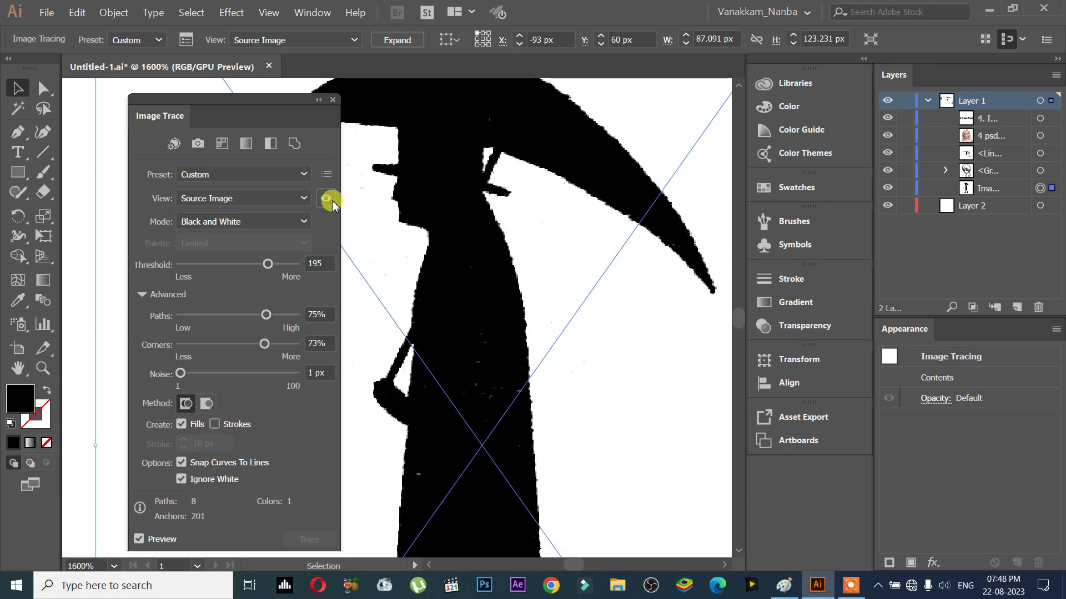
drag(333, 202, 332, 202)
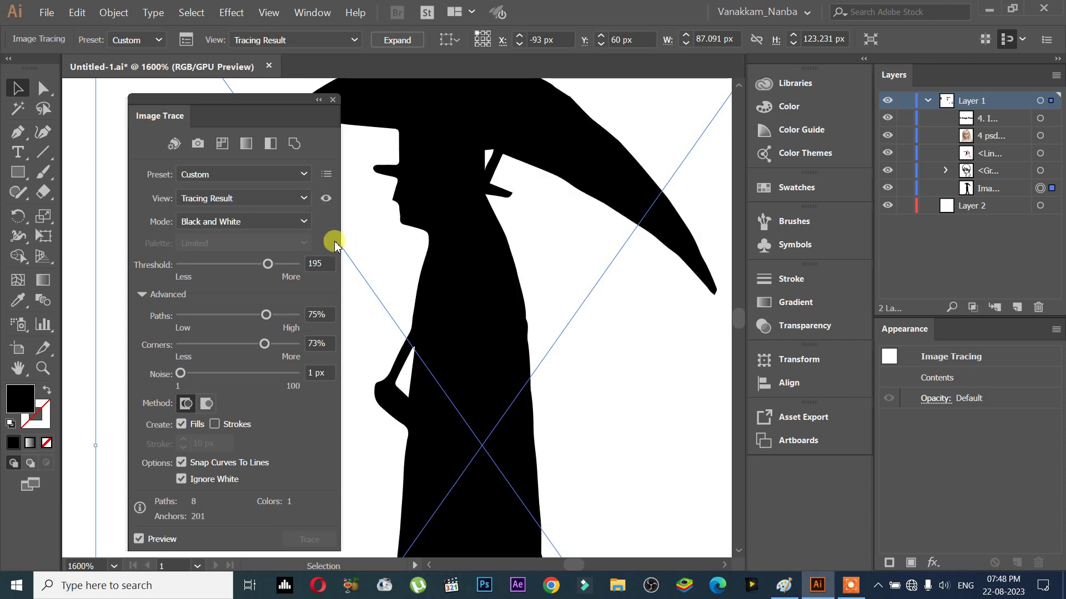
scroll(490, 218, down, 1)
drag(526, 357, 563, 351)
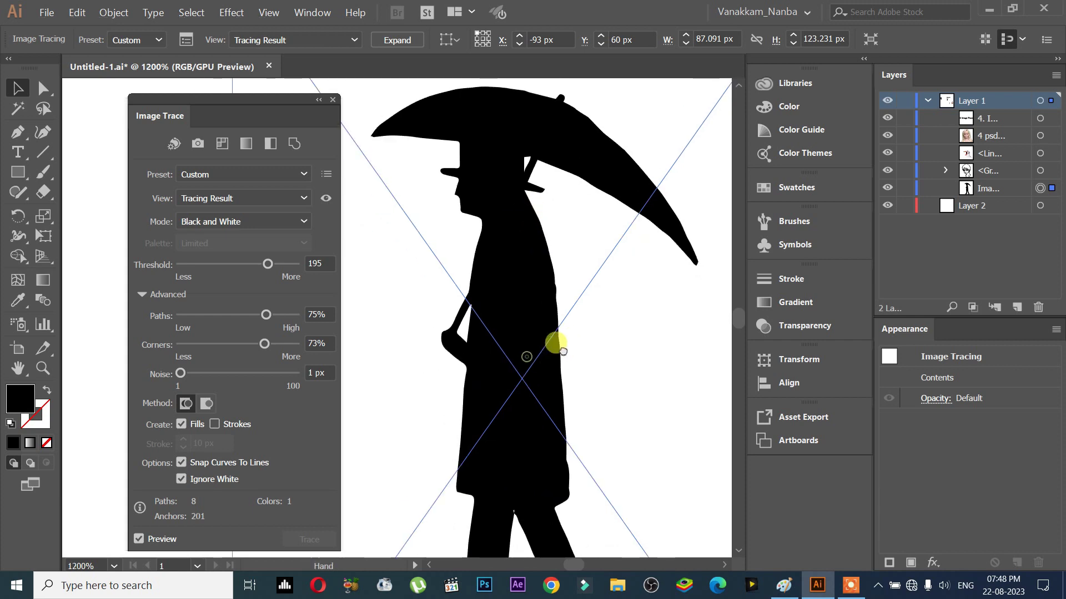
scroll(562, 351, down, 2)
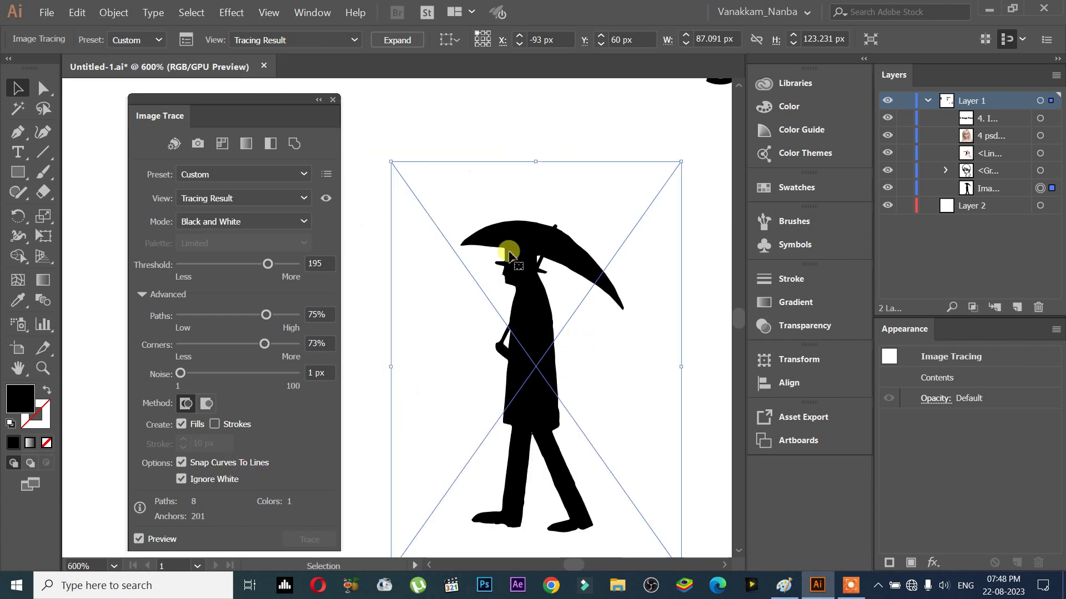
Expand the umbrella-man trace, close the Image Trace panel, deselect, and zoom out to the artboard.
click(394, 40)
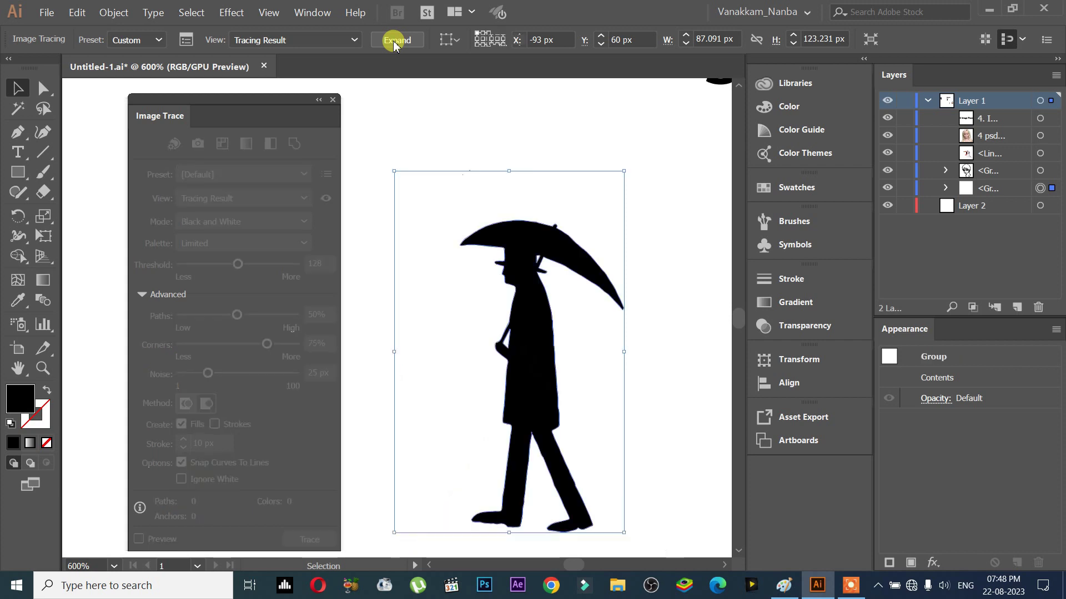
click(332, 100)
scroll(398, 143, down, 4)
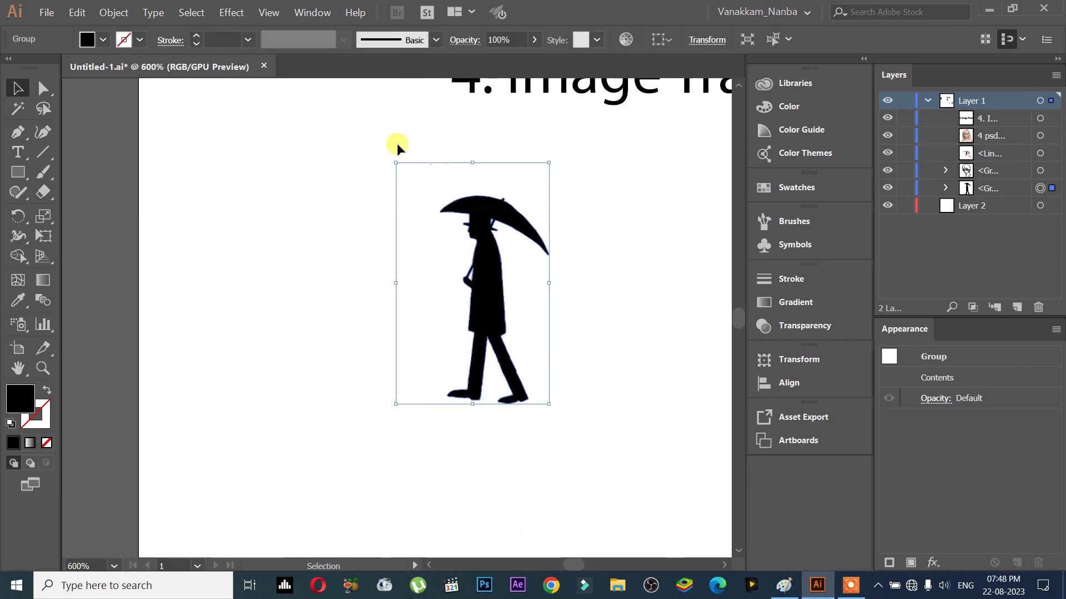
scroll(225, 160, up, 7)
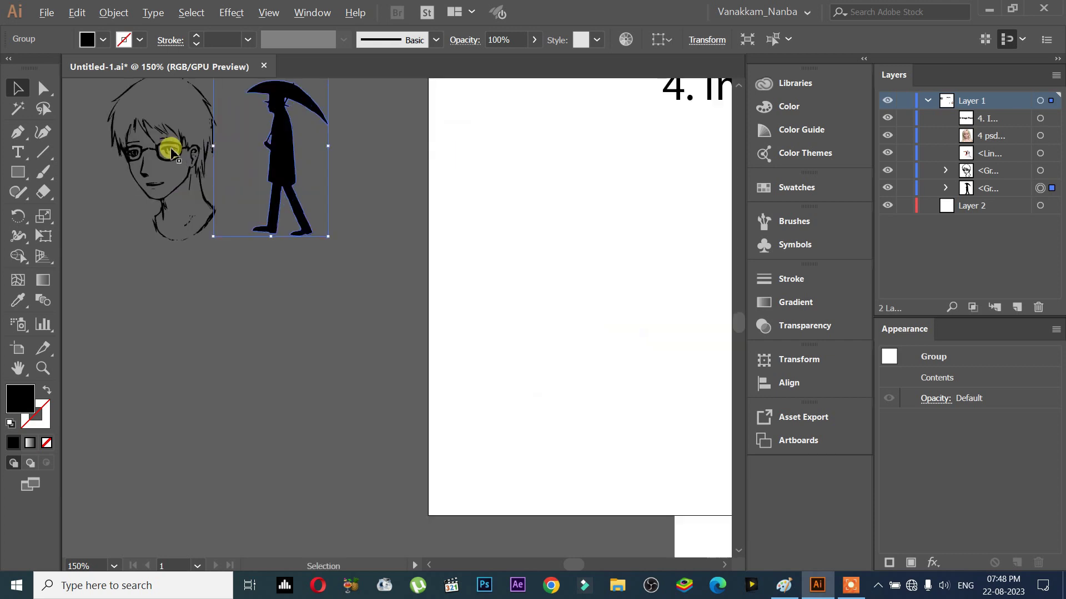
click(543, 289)
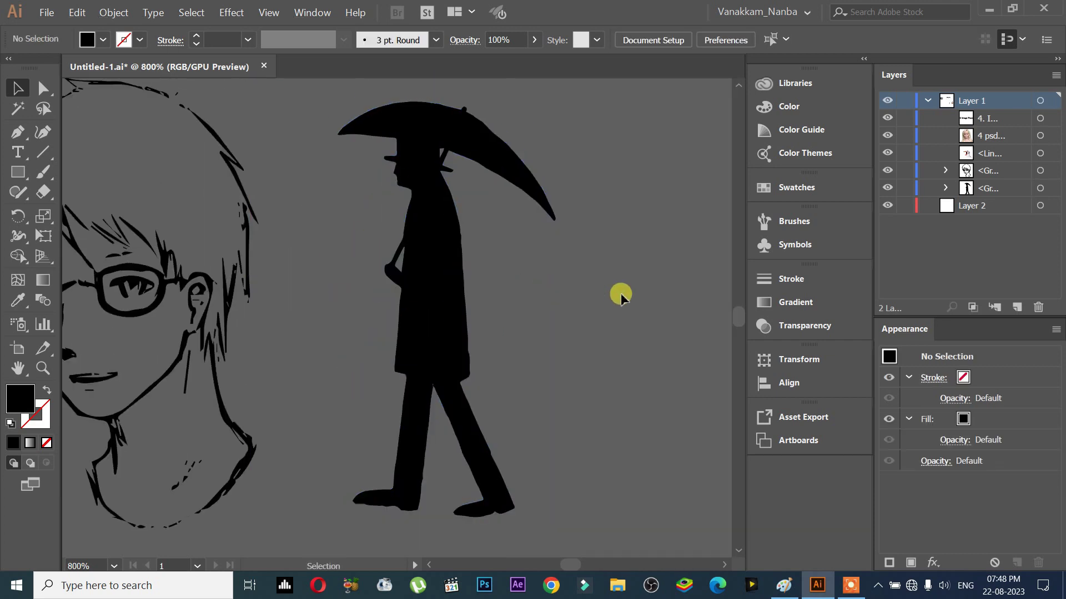
scroll(525, 288, down, 3)
scroll(423, 317, up, 2)
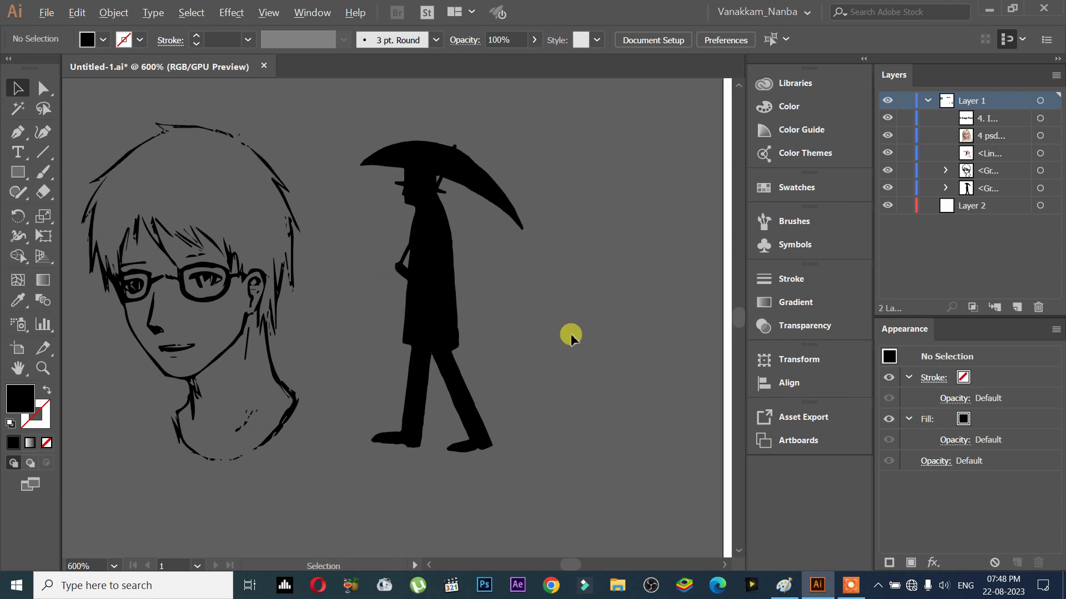
scroll(571, 337, down, 4)
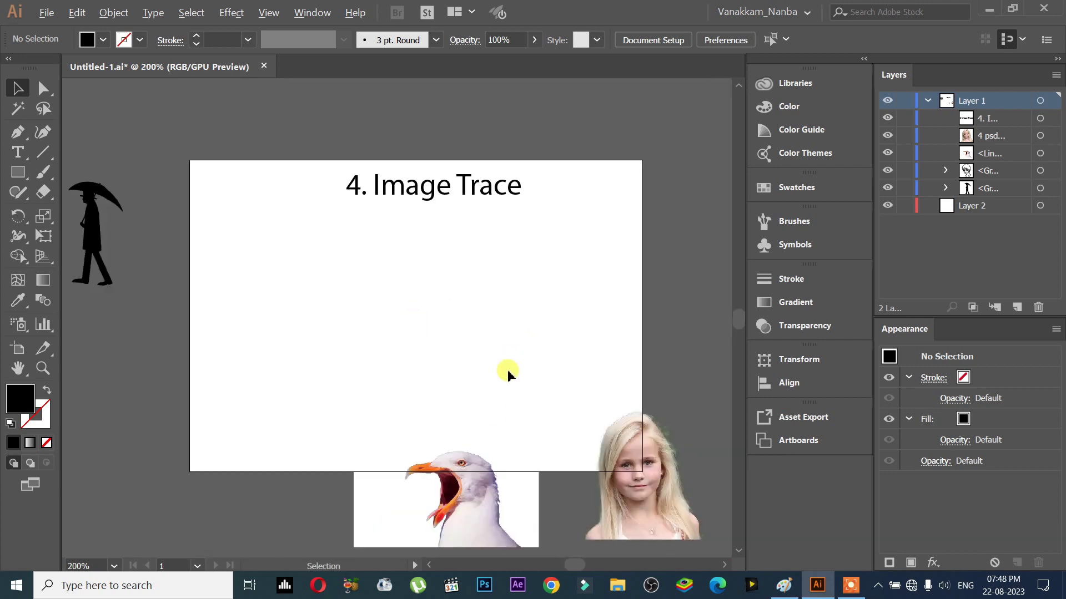
Move the gull photo up onto the artboard and zoom in near the gull's eye.
drag(496, 489, 444, 308)
scroll(442, 316, up, 2)
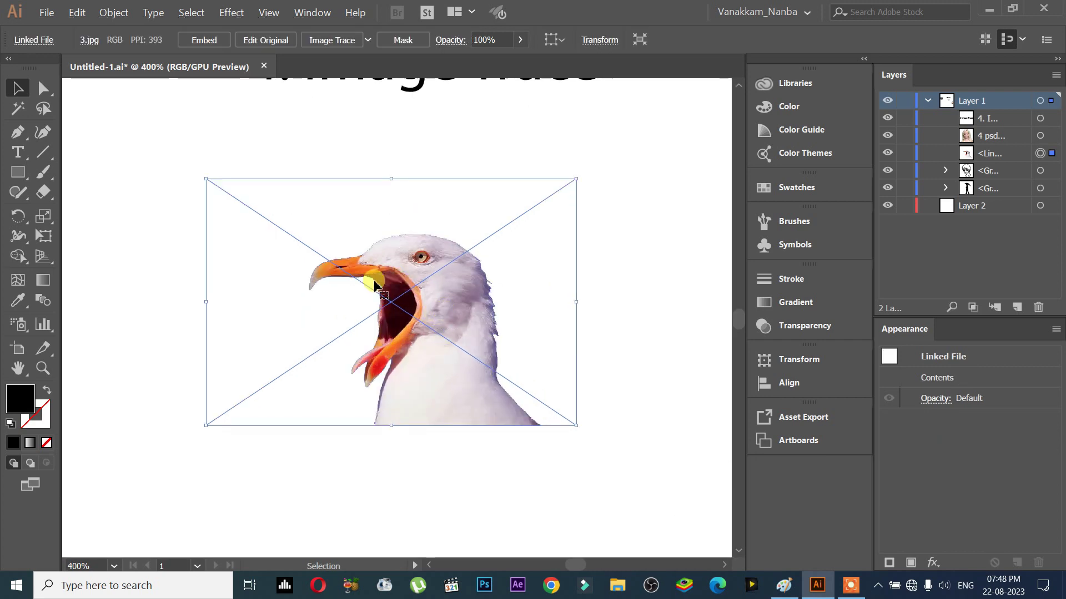
click(451, 452)
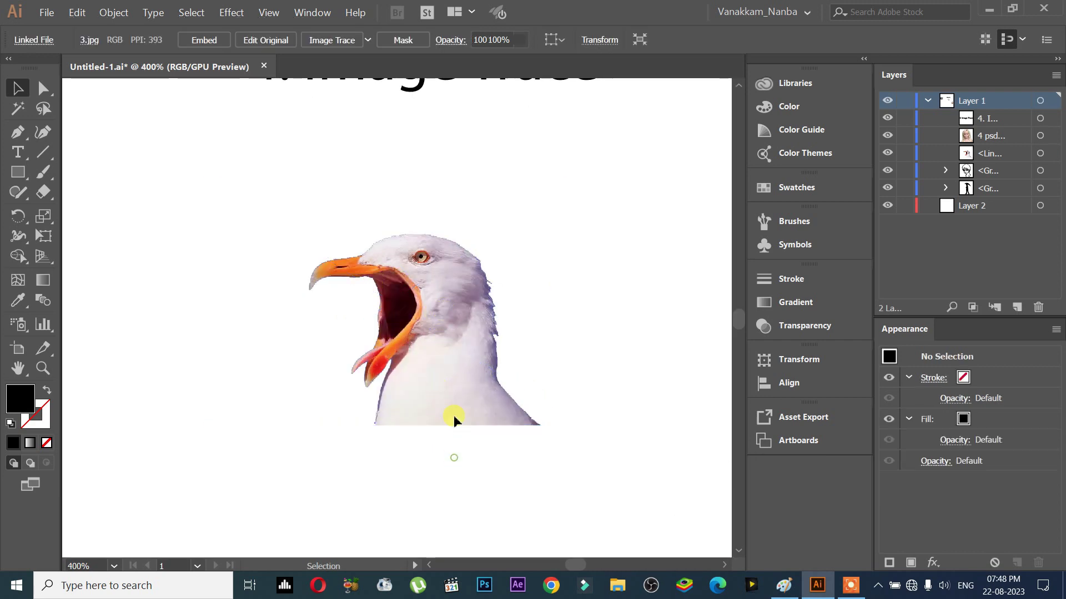
click(461, 314)
scroll(454, 280, up, 3)
scroll(464, 319, up, 2)
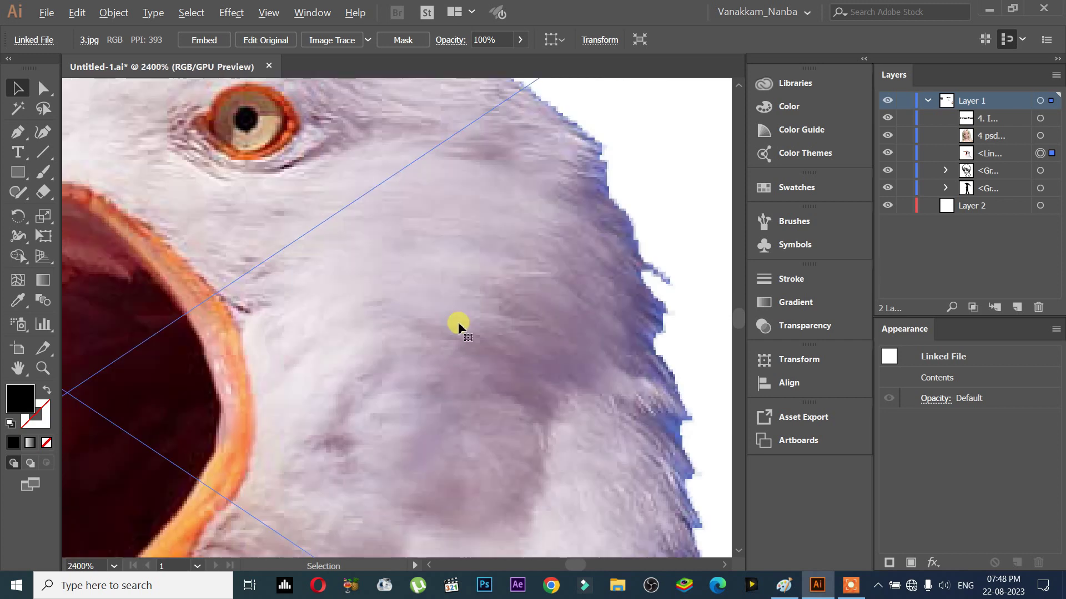
drag(356, 322, 492, 431)
scroll(309, 281, up, 3)
scroll(397, 333, up, 2)
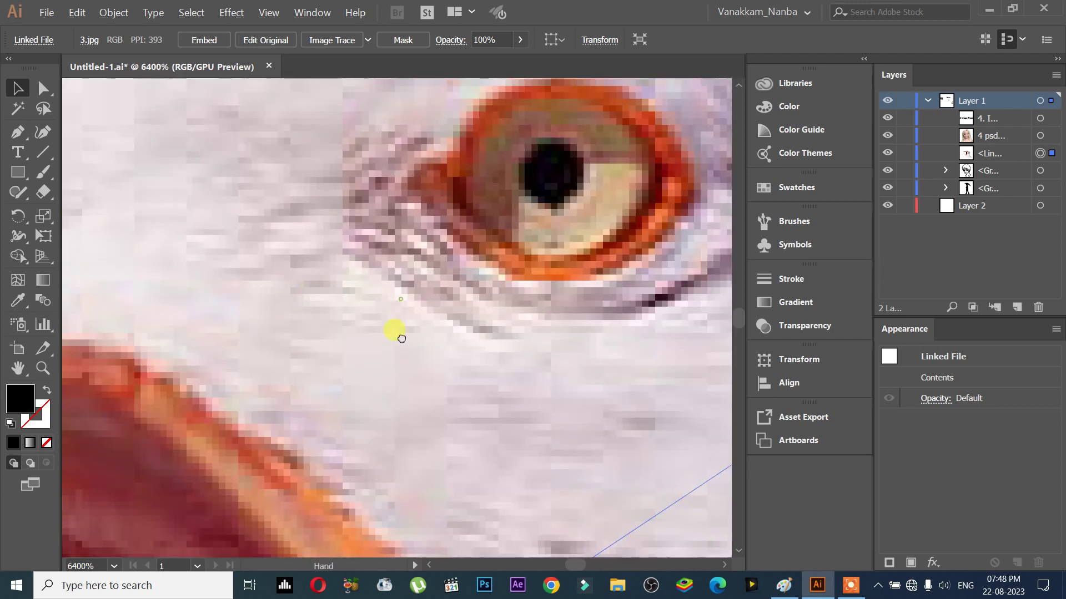
scroll(455, 322, down, 3)
scroll(388, 344, up, 2)
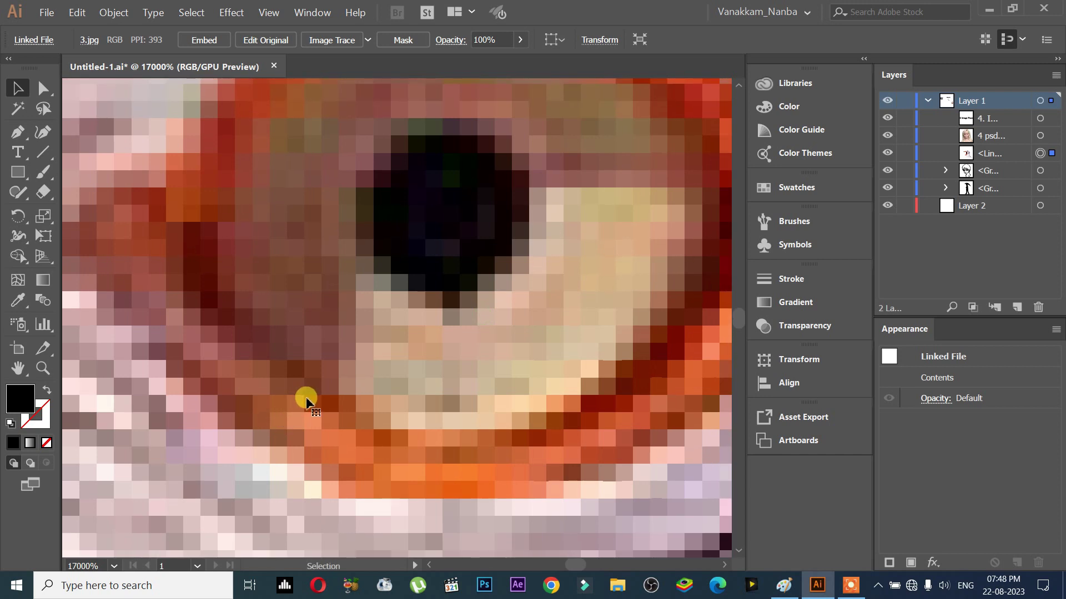
scroll(310, 395, down, 1)
Scale the gull photo up from its corner, then undo the oversized result.
drag(452, 340, 220, 98)
scroll(380, 233, up, 2)
scroll(533, 228, up, 1)
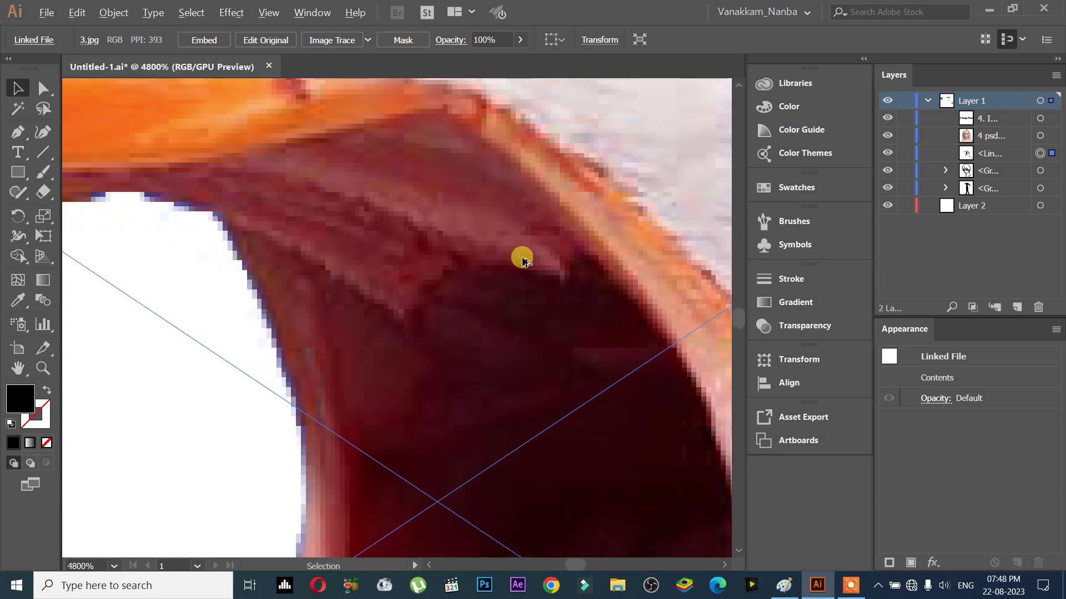
scroll(537, 287, down, 4)
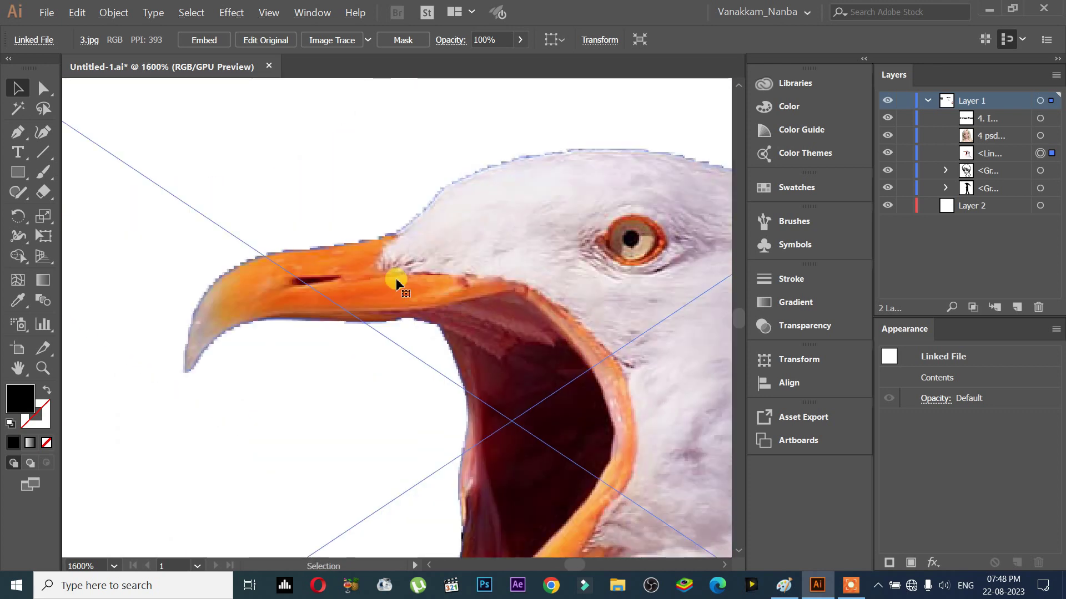
scroll(395, 281, up, 2)
scroll(440, 274, up, 3)
scroll(471, 316, down, 3)
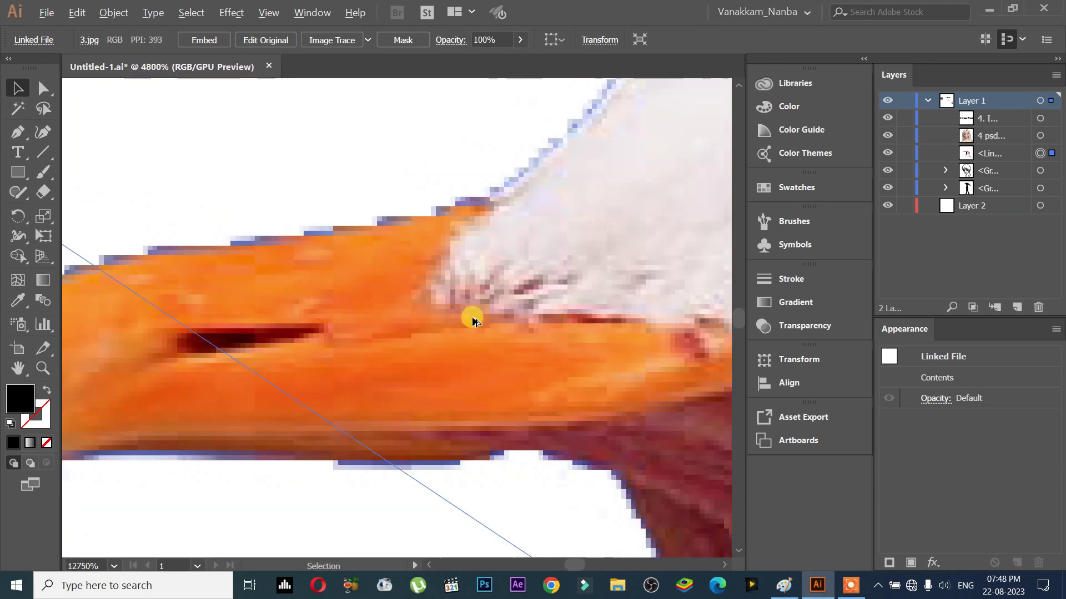
scroll(231, 341, up, 2)
scroll(340, 344, down, 4)
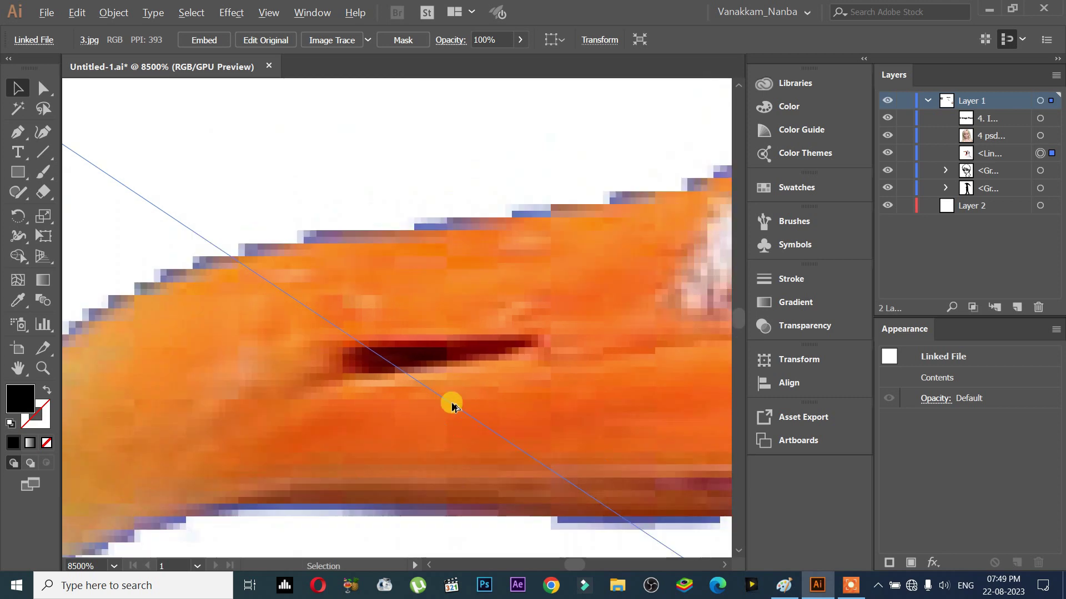
scroll(565, 298, down, 5)
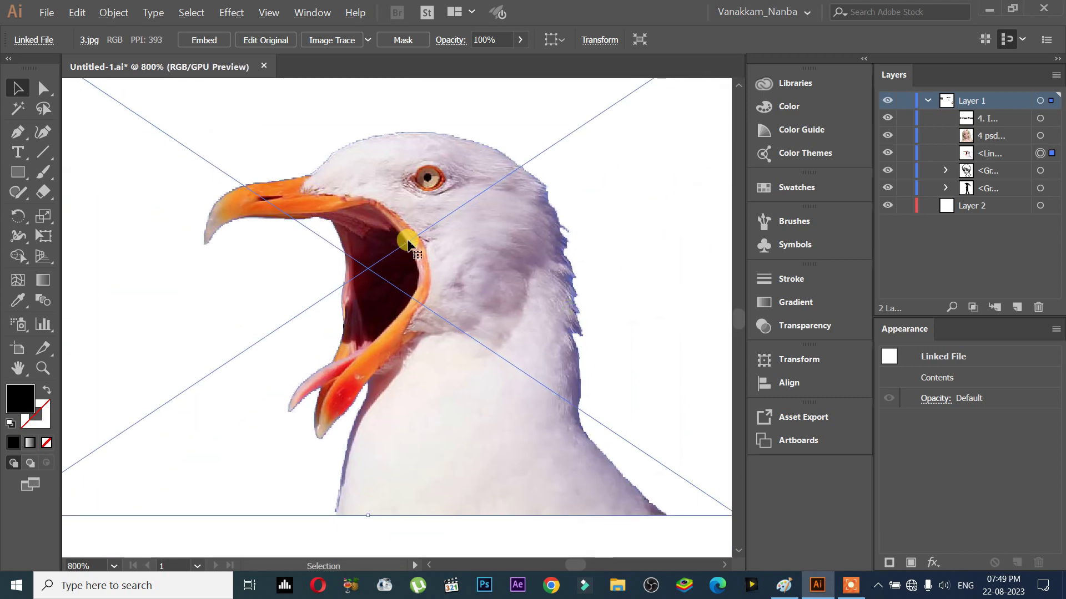
scroll(414, 225, down, 5)
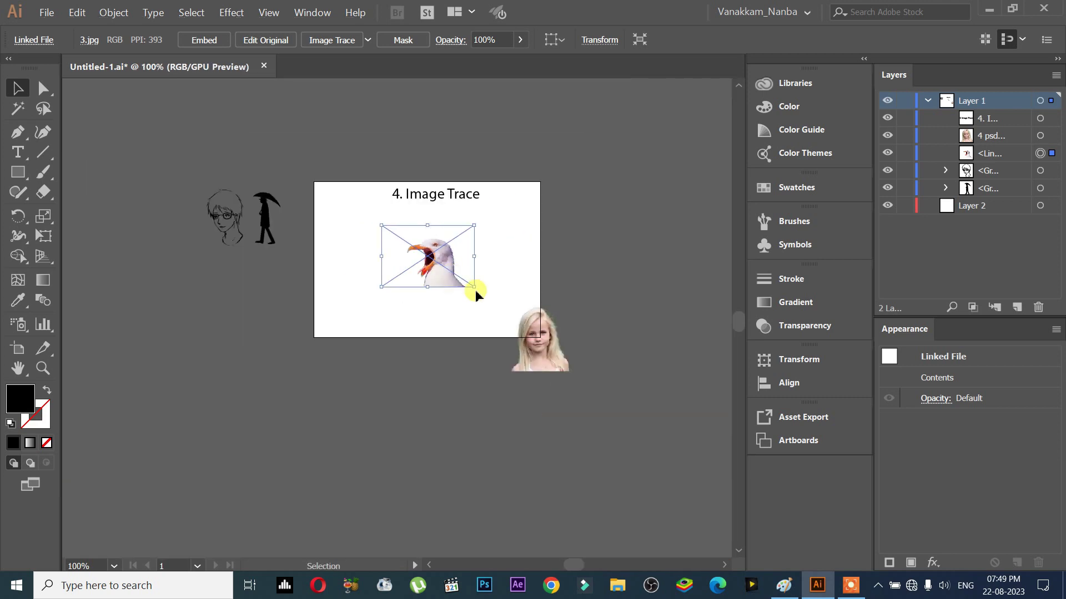
drag(475, 290, 523, 166)
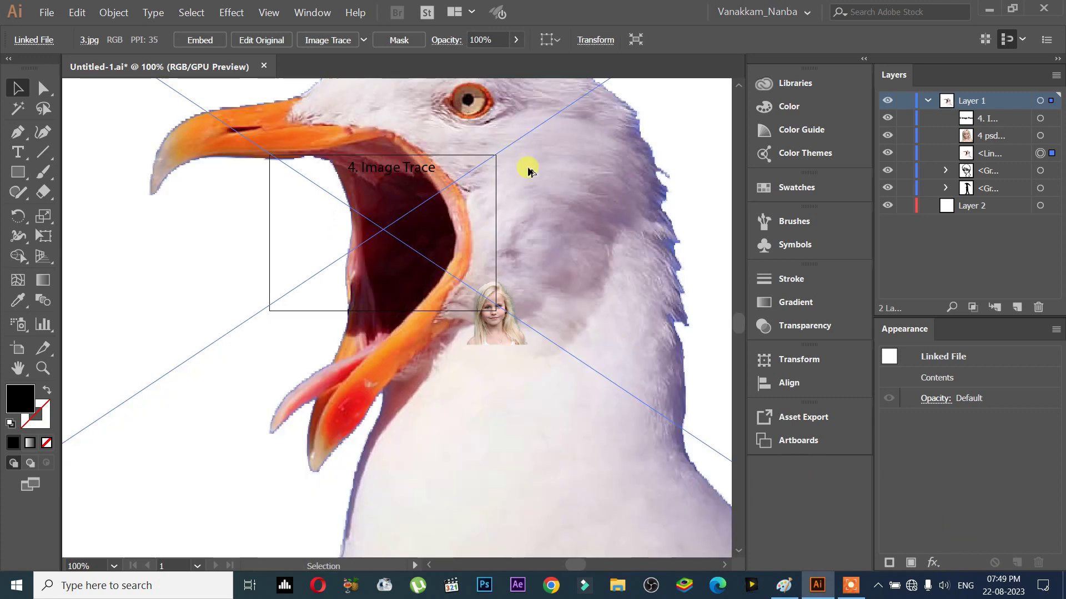
scroll(523, 179, up, 2)
mouse_move(272, 244)
mouse_down()
mouse_move(380, 278)
mouse_move(495, 357)
mouse_move(453, 392)
mouse_move(376, 278)
mouse_up()
scroll(454, 393, down, 2)
key(ctrl+z)
Move the girl photo onto the artboard's right edge, then undo the move.
scroll(453, 367, up, 3)
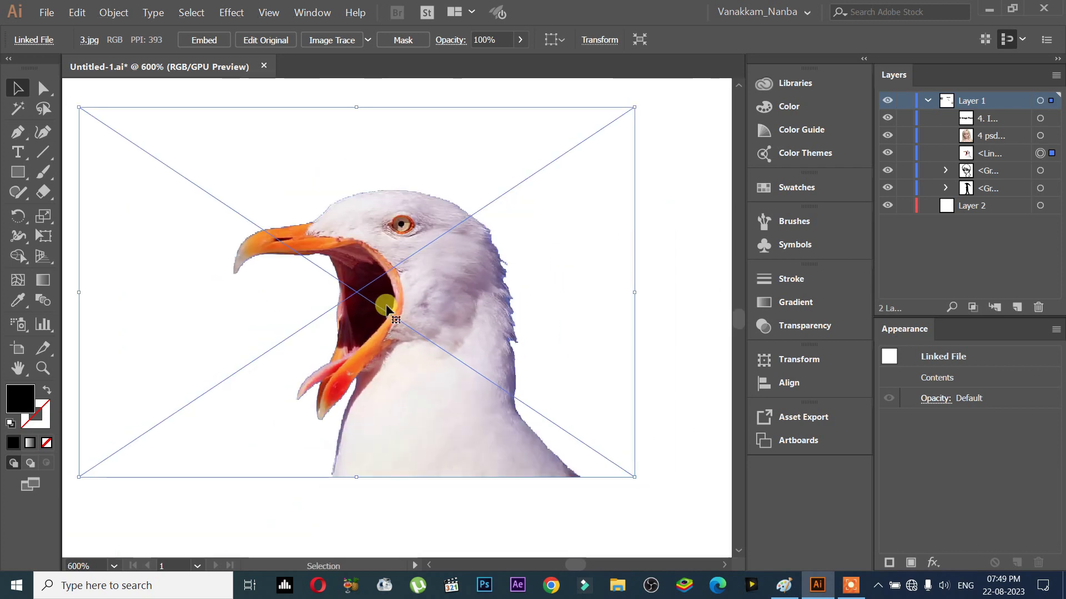
scroll(391, 308, down, 3)
drag(406, 332, 407, 311)
drag(577, 424, 561, 352)
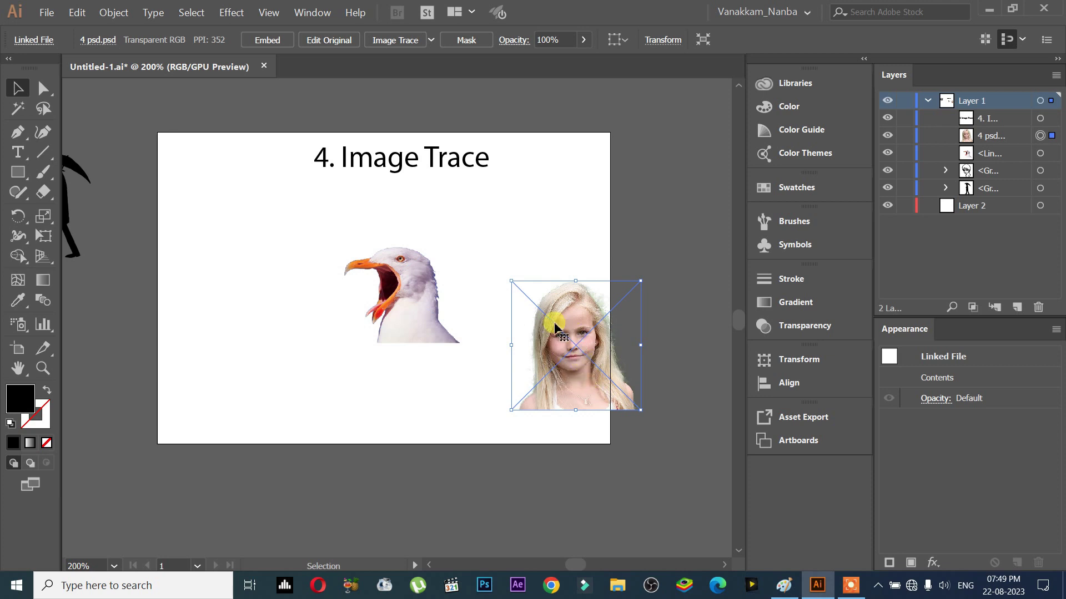
key(ctrl+z)
Select the face sketch and umbrella man, then nudge the seagull photo slightly left.
scroll(389, 291, up, 3)
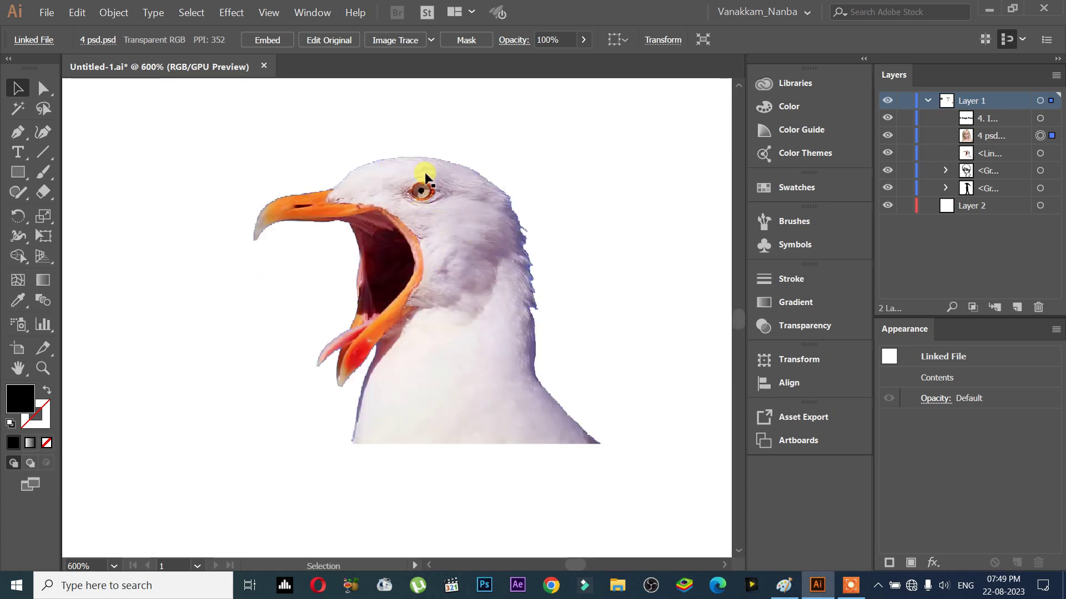
drag(221, 230, 438, 321)
scroll(388, 261, down, 2)
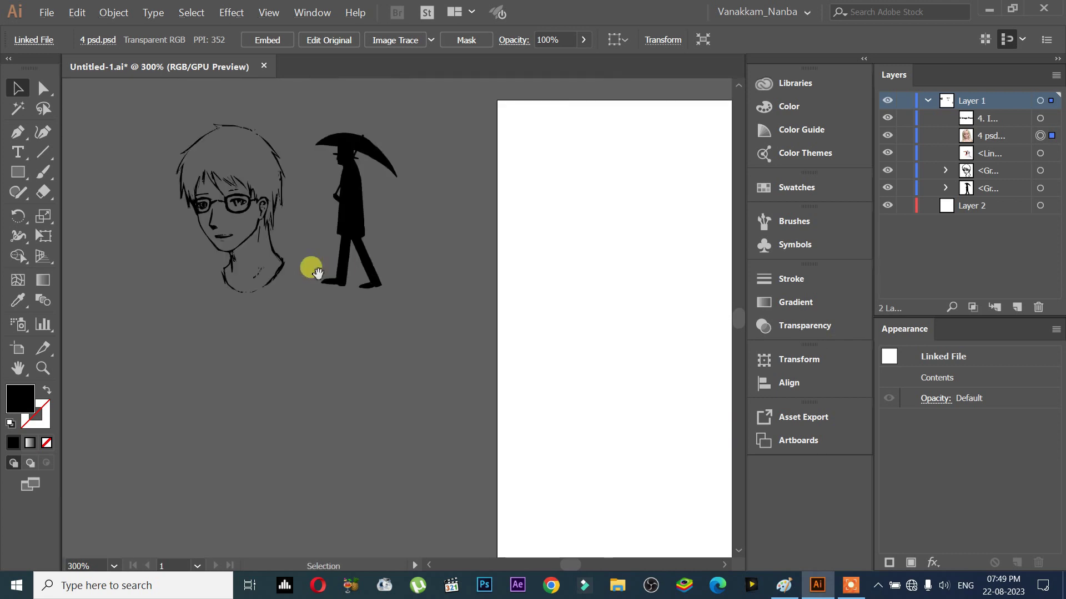
mouse_move(178, 119)
mouse_down()
mouse_move(472, 293)
mouse_move(84, 207)
mouse_up()
mouse_move(324, 255)
mouse_down()
mouse_move(344, 302)
mouse_move(312, 294)
mouse_up()
click(332, 229)
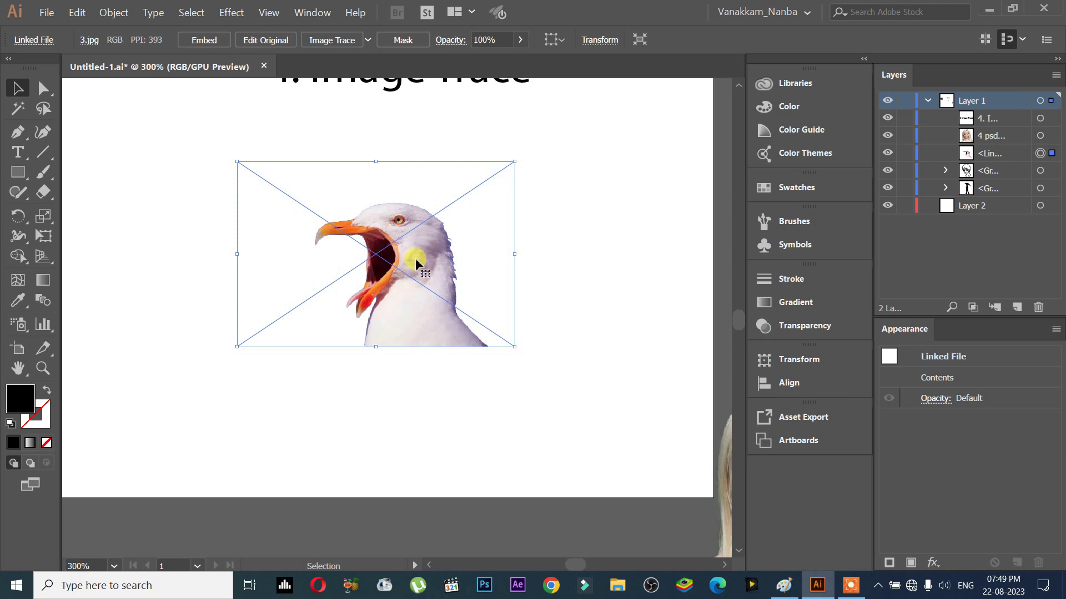
drag(416, 263, 403, 262)
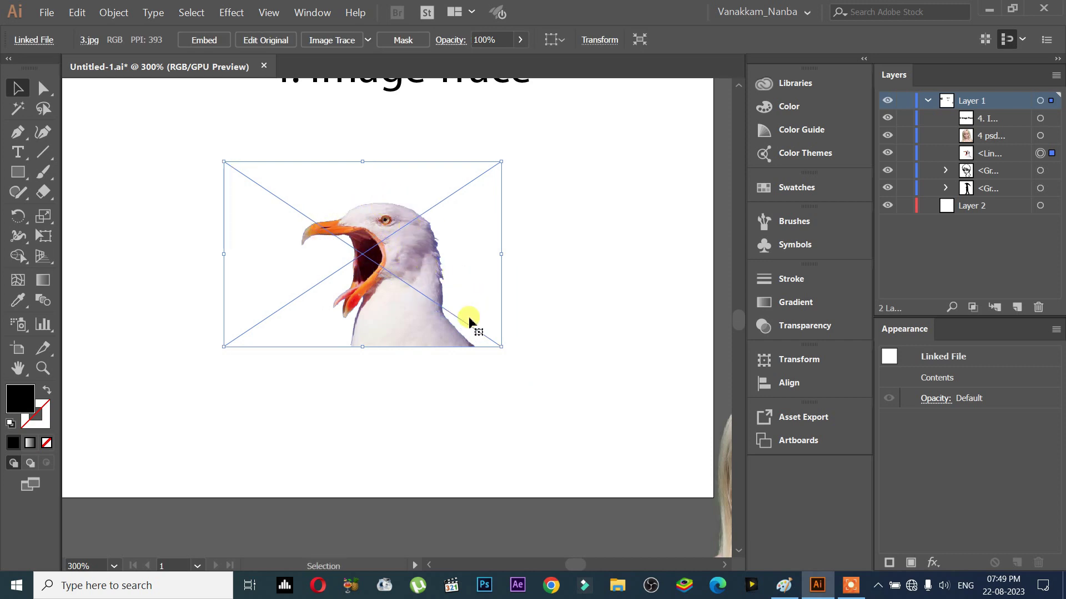
Zoom in and Shift-drag a corner to enlarge the seagull photo 3.jpg proportionally.
drag(555, 383, 215, 240)
drag(238, 198, 577, 469)
drag(214, 326, 673, 552)
mouse_move(407, 385)
mouse_down()
mouse_move(447, 431)
mouse_move(392, 420)
mouse_up()
key(ctrl+equal)
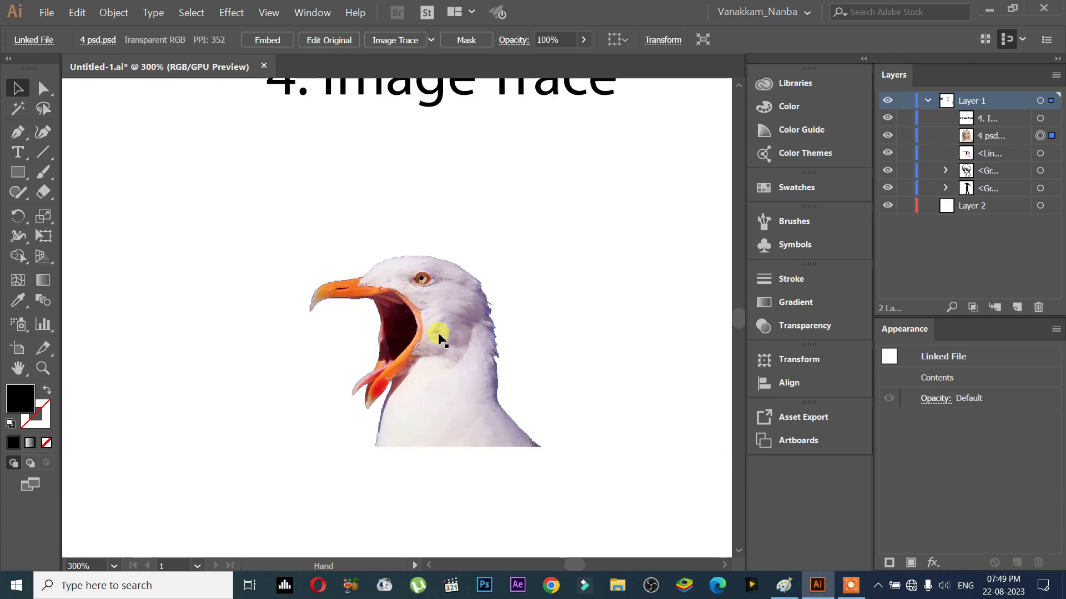
click(438, 332)
drag(577, 459, 549, 444)
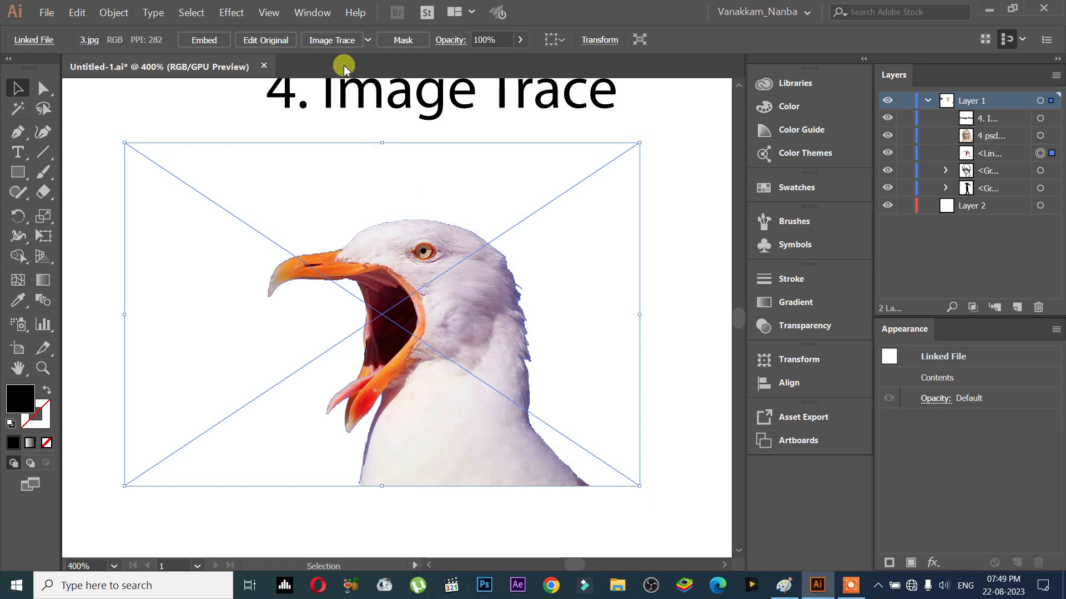
Trace the seagull photo in Black and White, move the Image Trace panel aside, and open its Mode list.
click(340, 42)
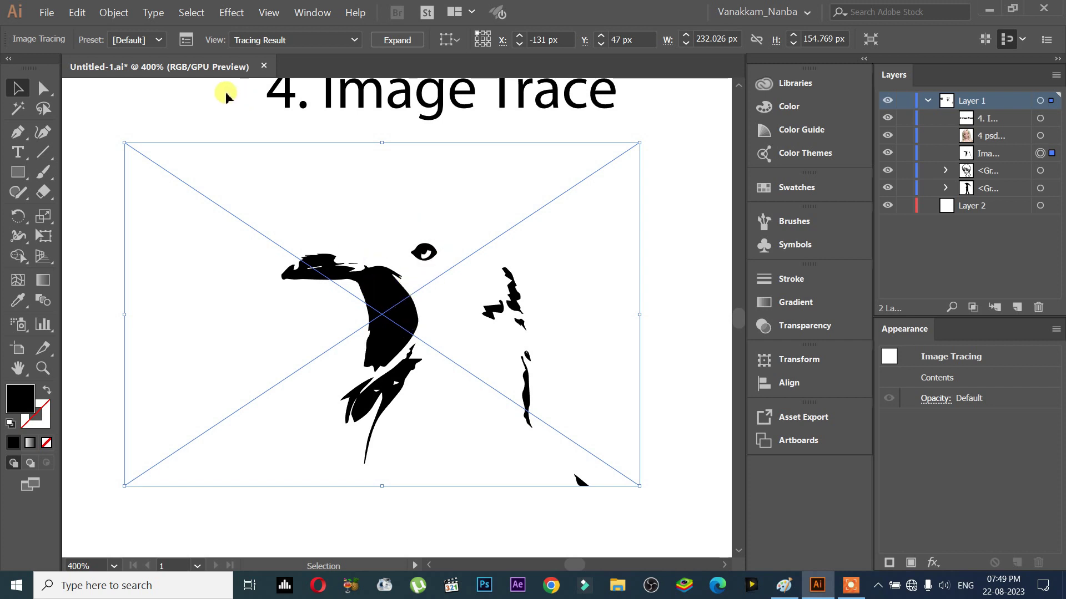
click(185, 40)
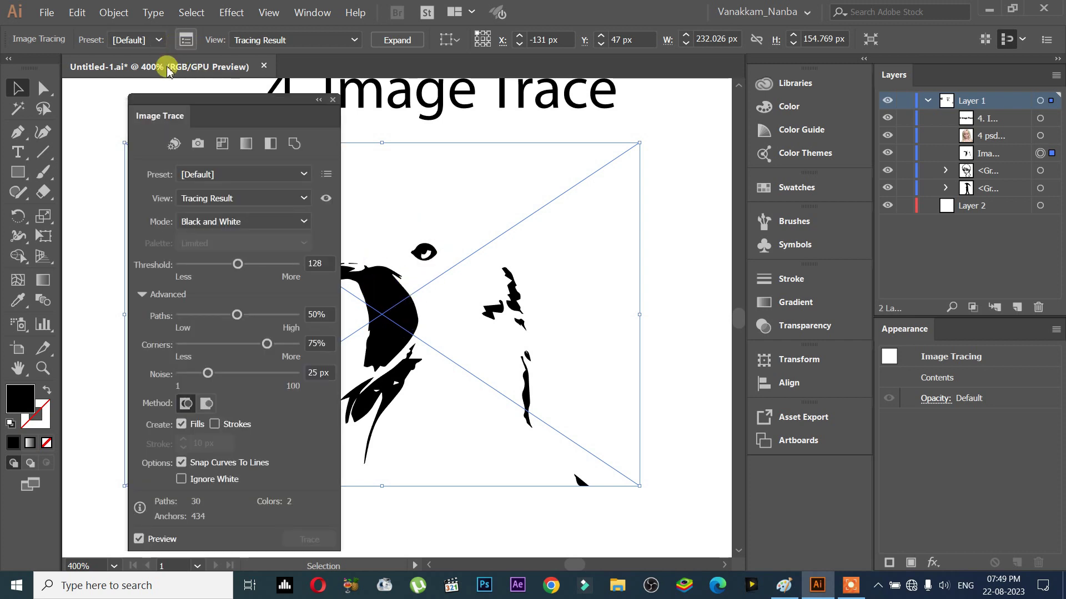
mouse_move(209, 111)
mouse_down()
mouse_move(381, 90)
mouse_move(608, 129)
mouse_move(613, 107)
mouse_move(577, 142)
mouse_up()
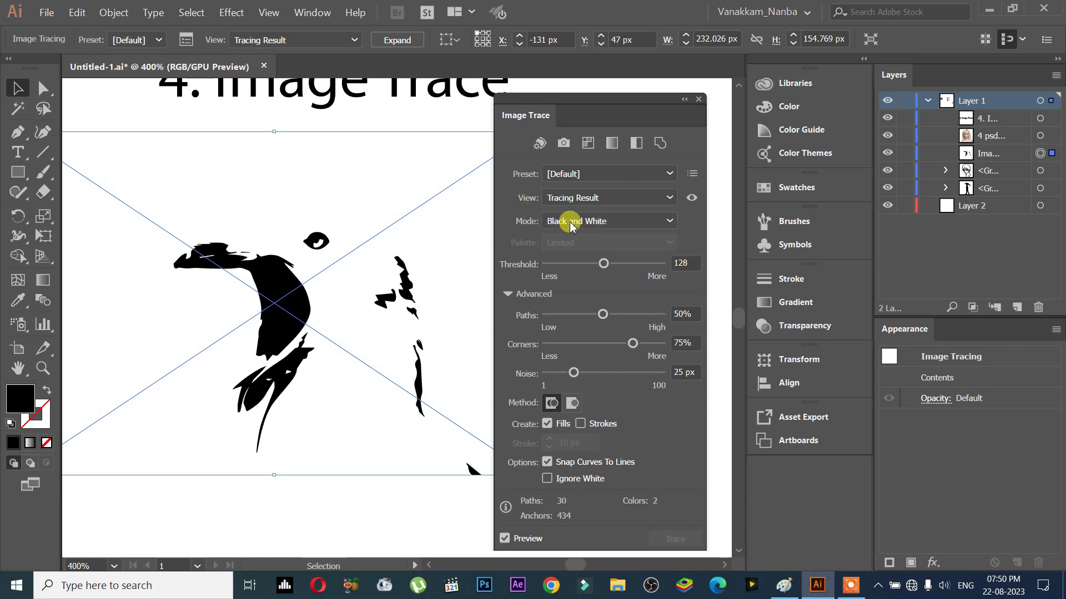
click(628, 228)
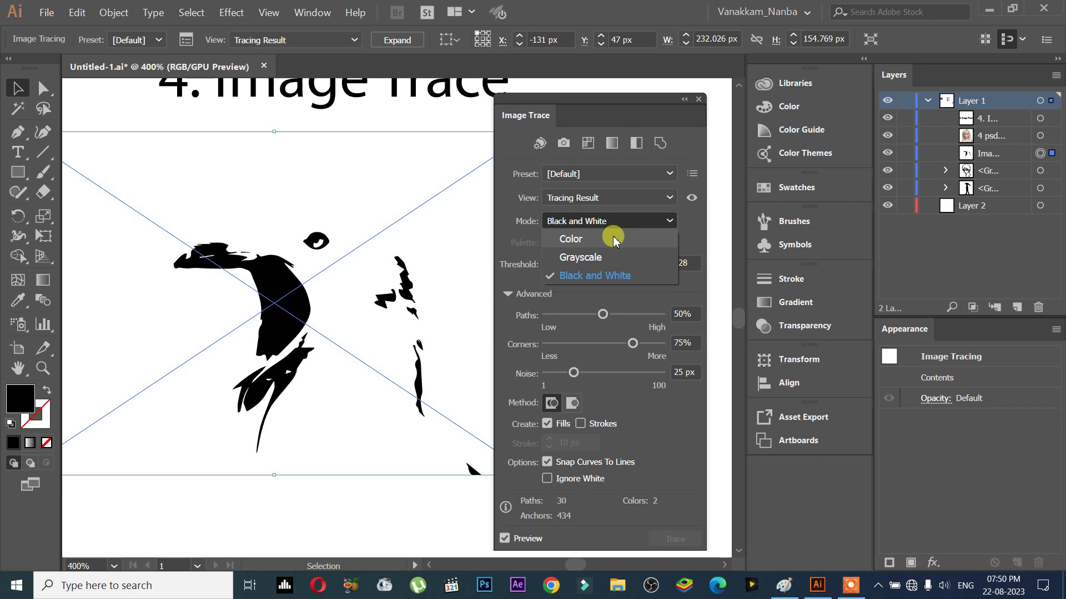
Switch the seagull trace mode to Color, leaving the tracing preset unchanged.
click(615, 240)
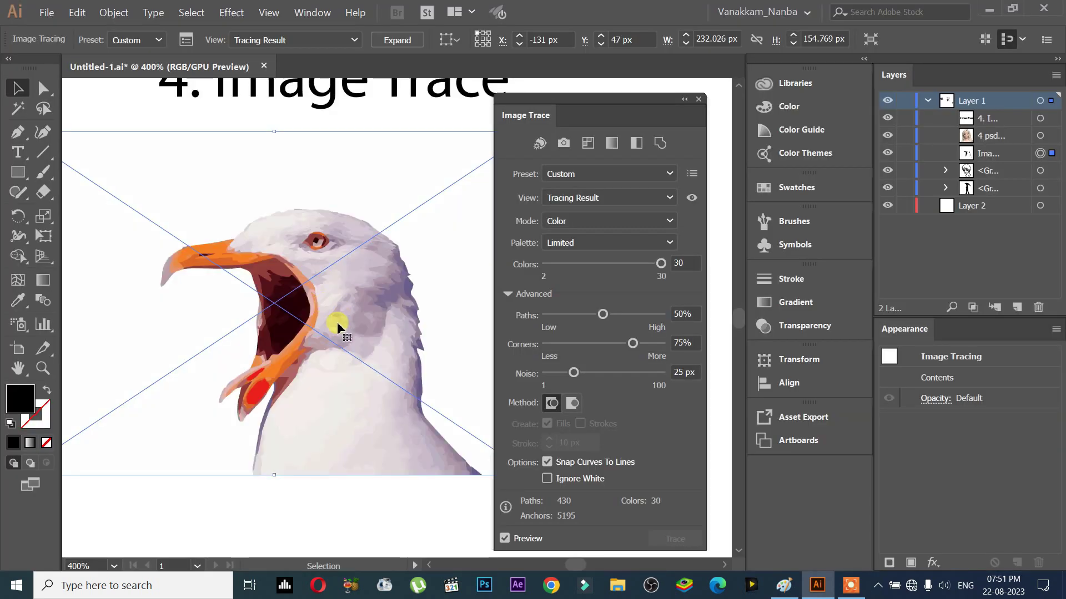
scroll(313, 251, up, 3)
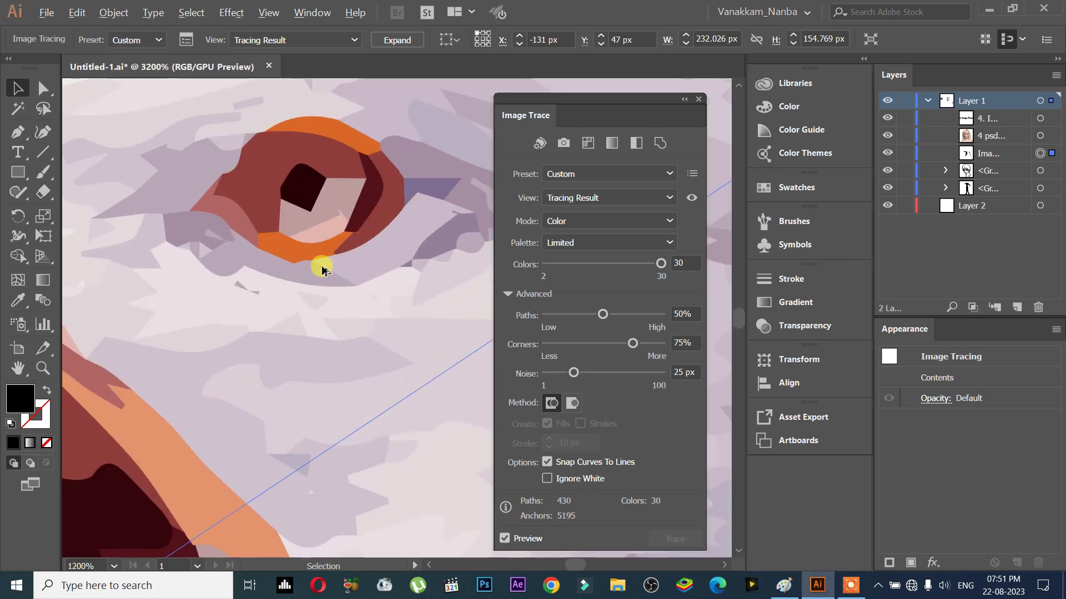
scroll(428, 281, up, 2)
scroll(316, 369, down, 3)
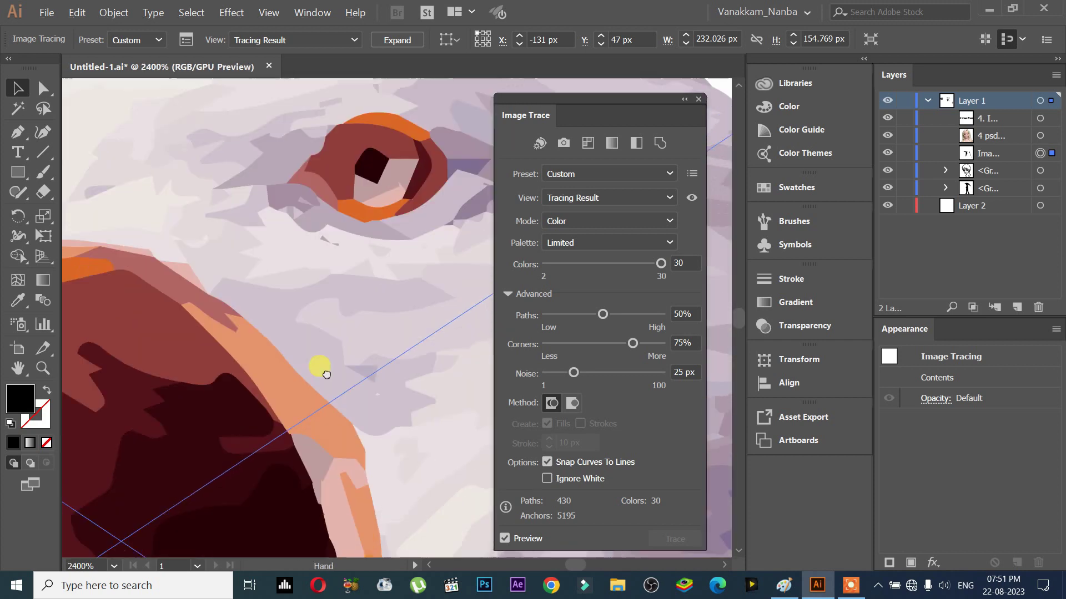
scroll(333, 331, down, 1)
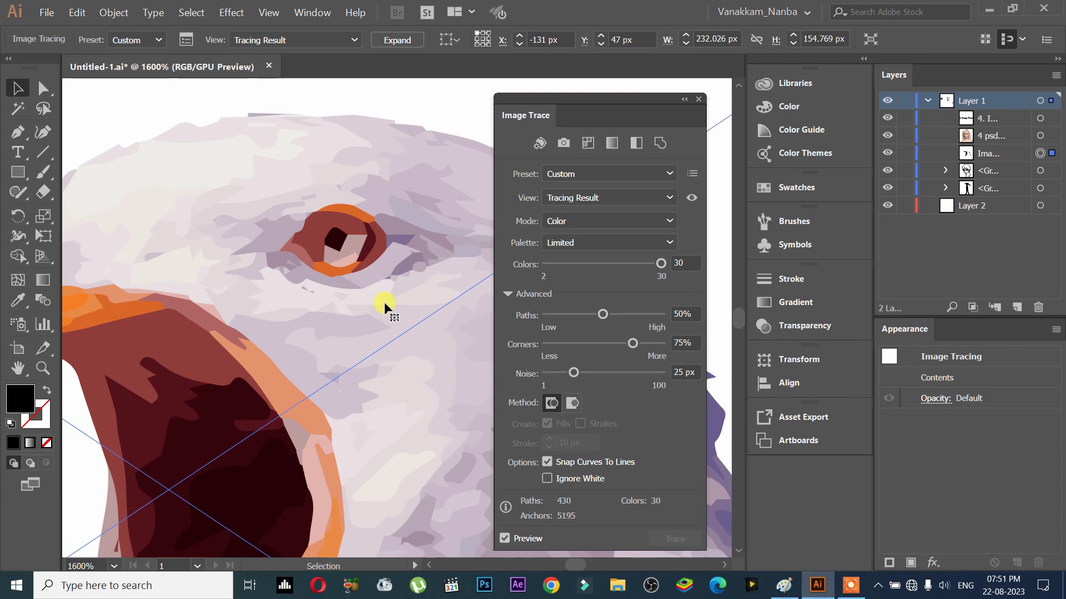
scroll(381, 304, down, 2)
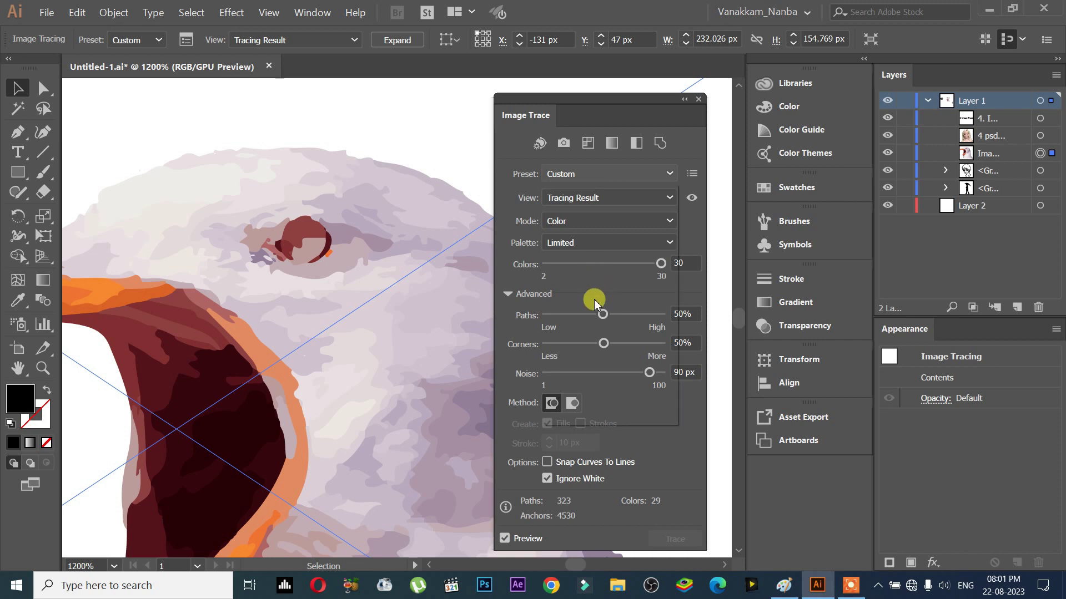
click(608, 173)
click(690, 151)
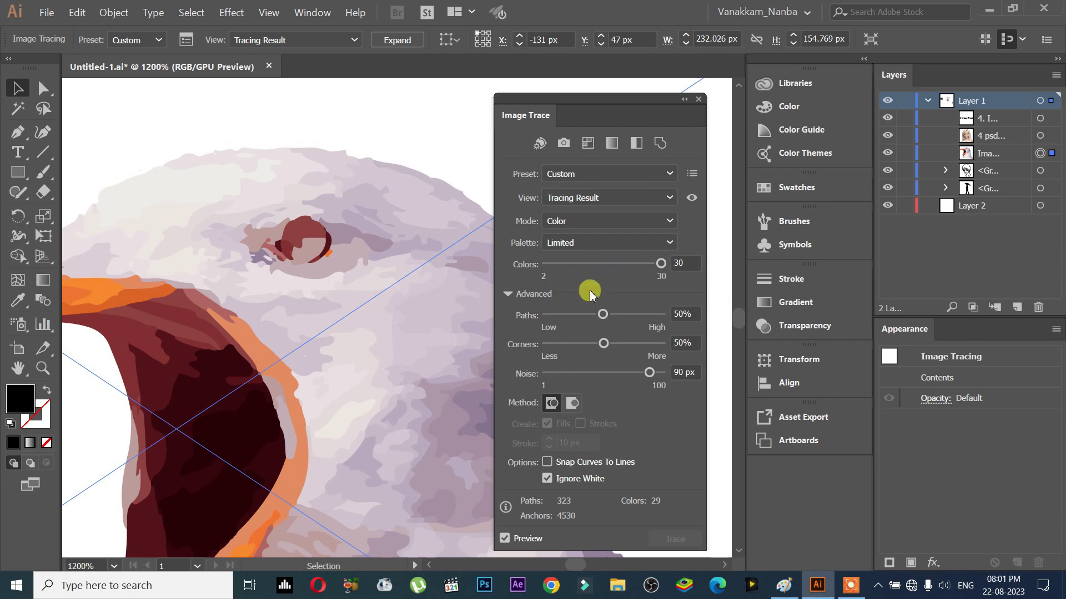
Set the trace to 30 colours and push path fidelity to 100%.
click(633, 266)
drag(588, 310, 567, 314)
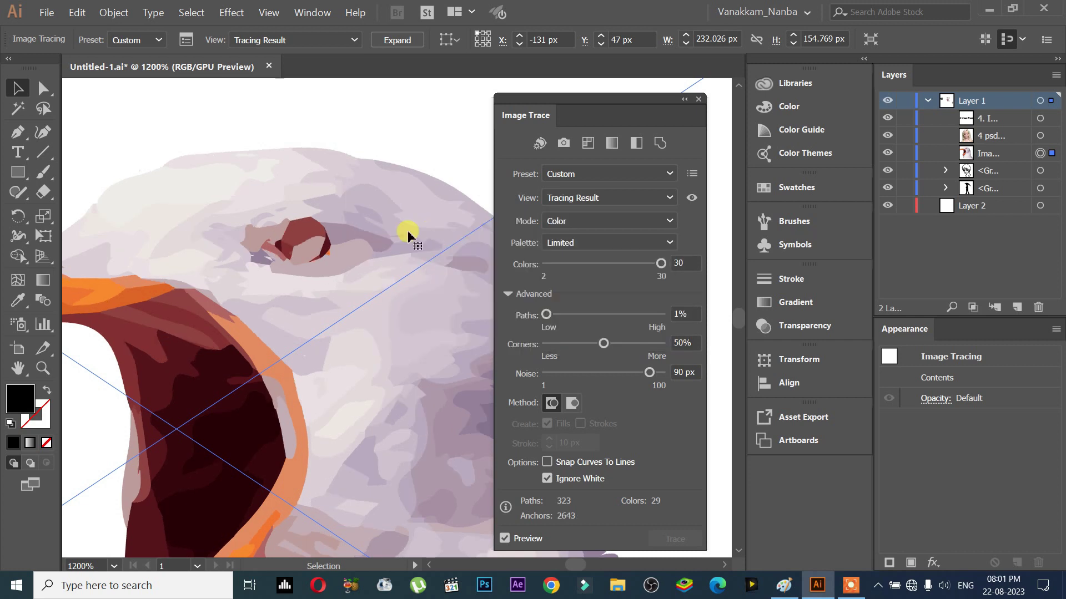
drag(545, 314, 661, 314)
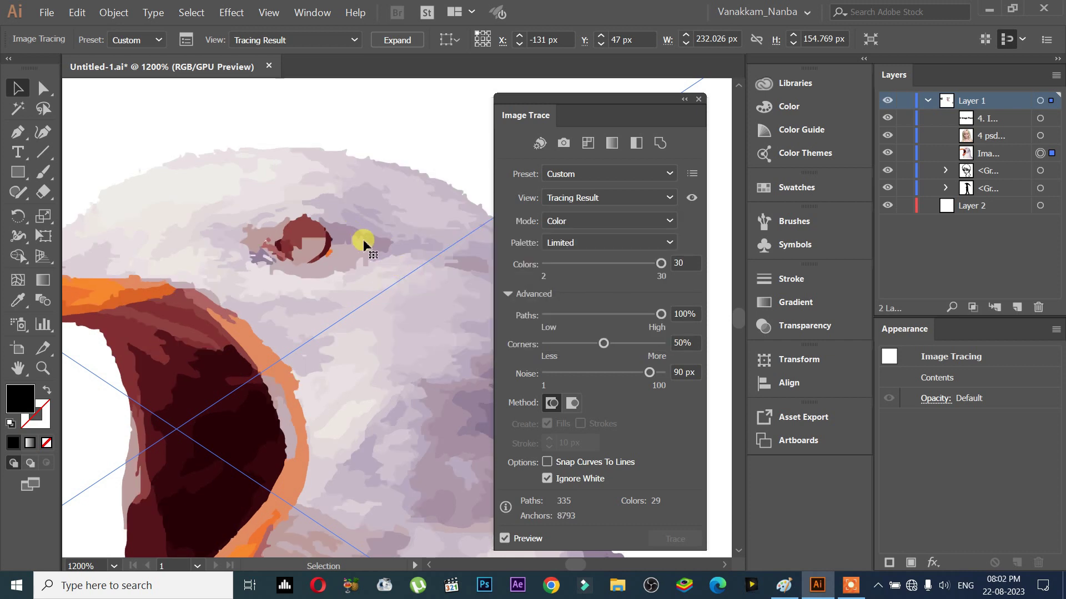
Apply the Full Tone palette to the seagull trace at 100 colours and confirm the choice.
click(605, 243)
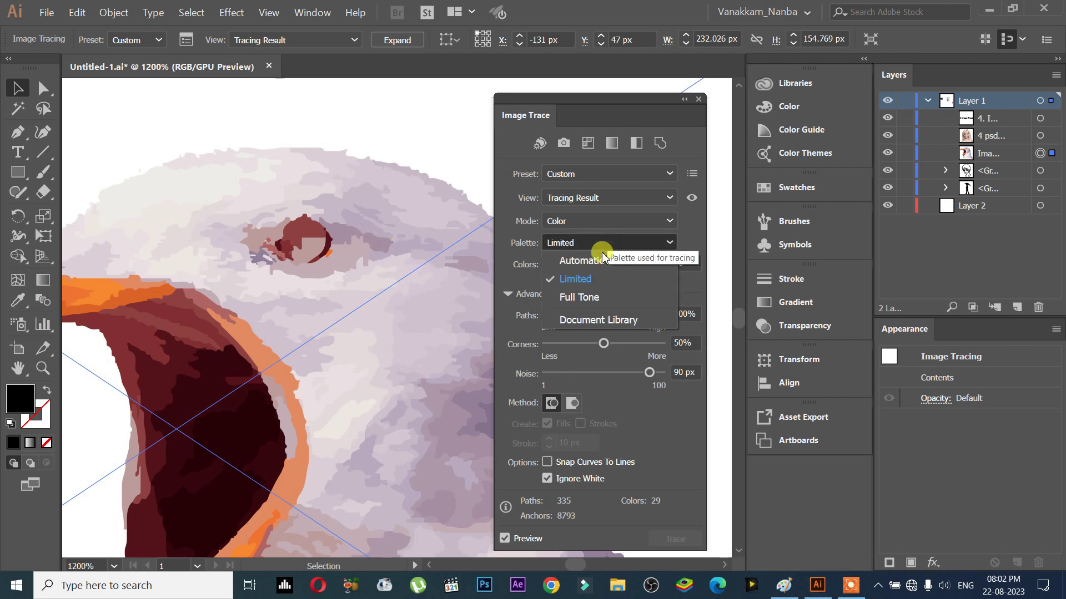
click(597, 298)
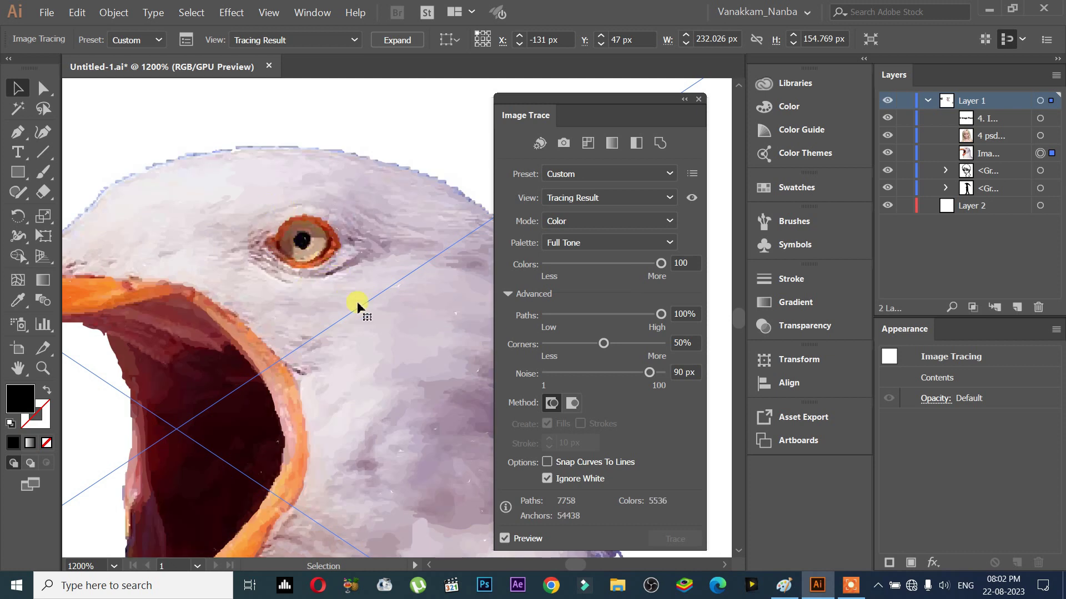
scroll(373, 302, down, 3)
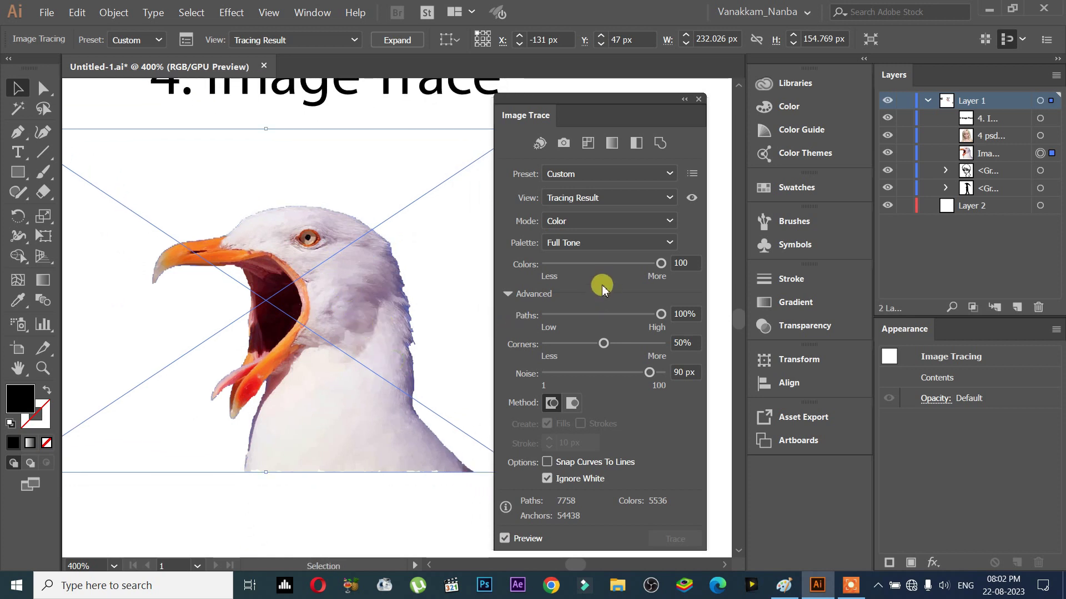
click(588, 245)
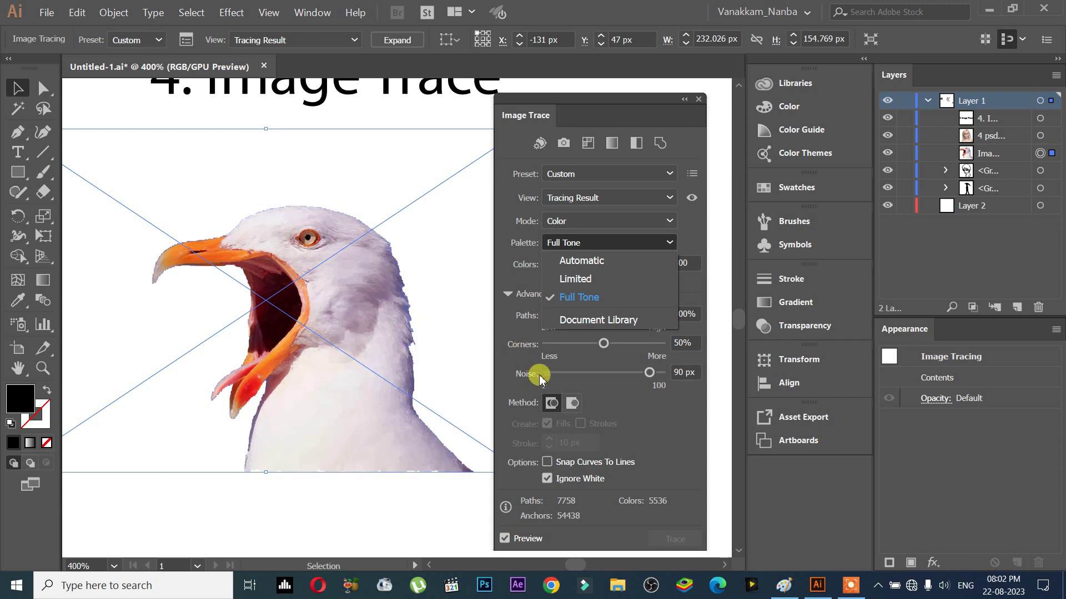
click(688, 255)
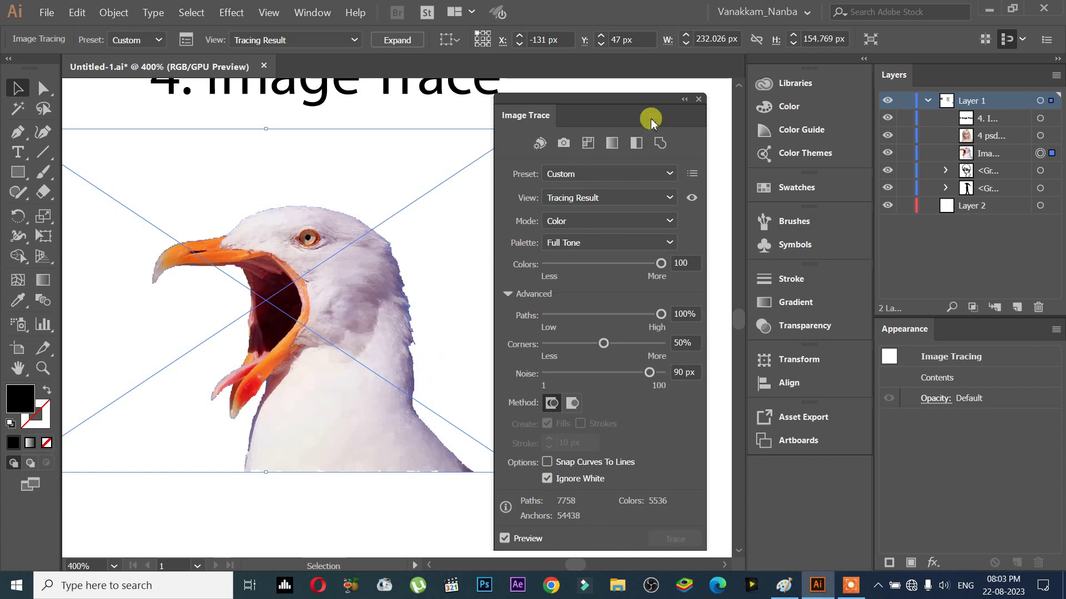
Cancel the seagull colour trace, deselect the photo, and pan the view to the traced sketches.
click(699, 101)
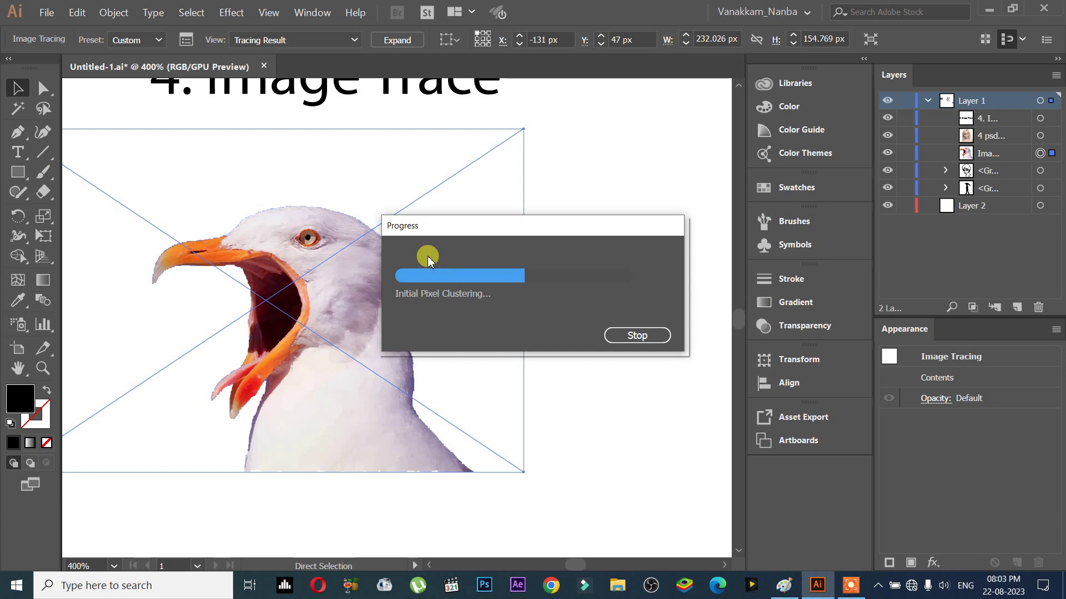
key(Escape)
drag(372, 290, 494, 304)
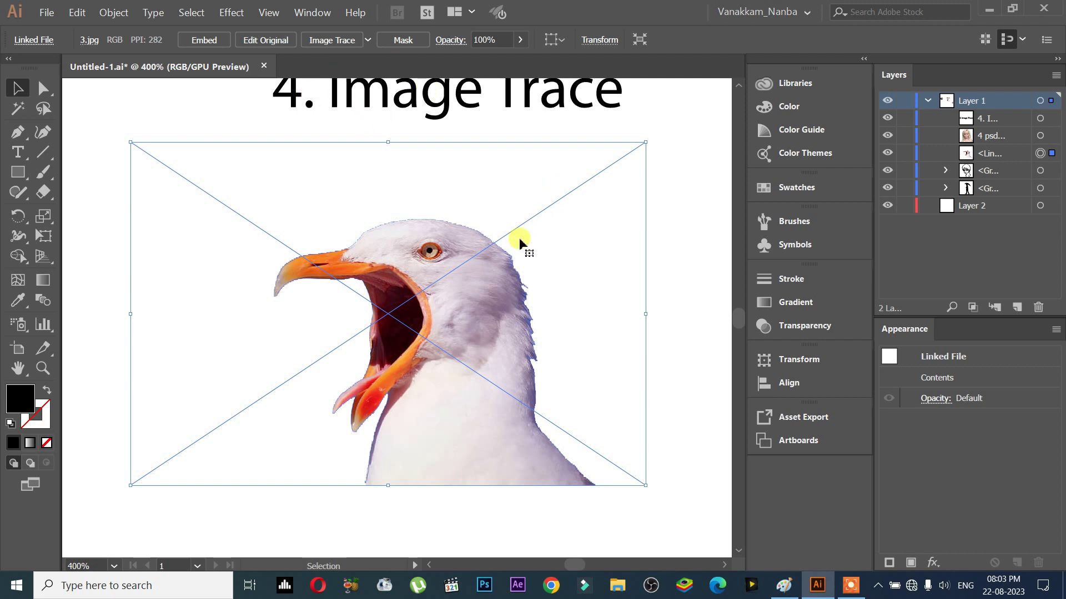
click(676, 255)
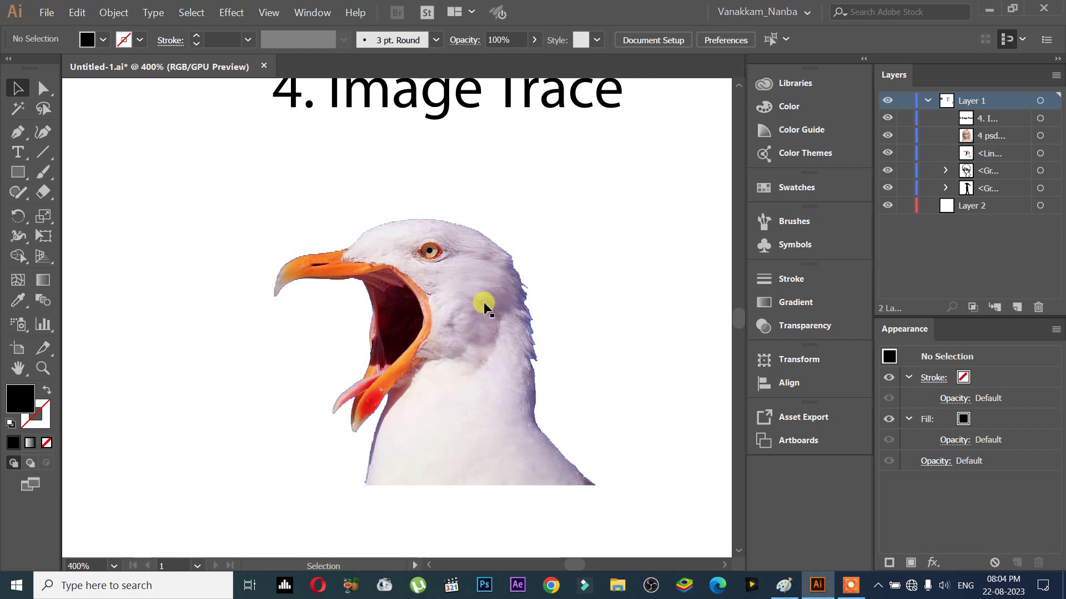
scroll(478, 308, down, 5)
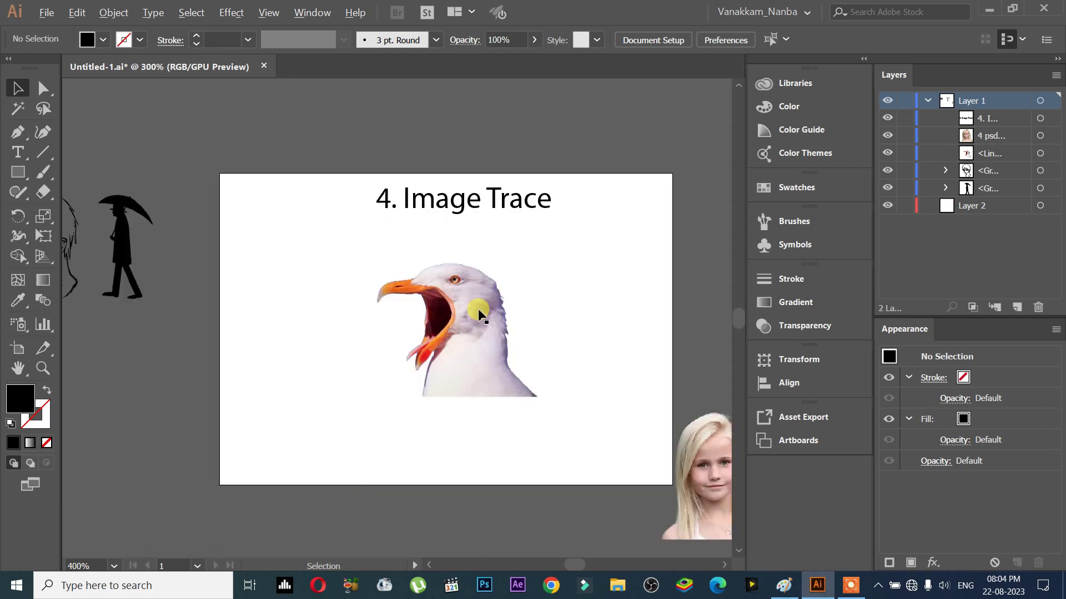
drag(478, 309, 583, 326)
scroll(368, 280, up, 3)
Select the traced face sketch and expand its paths in the Layers panel.
scroll(368, 281, up, 4)
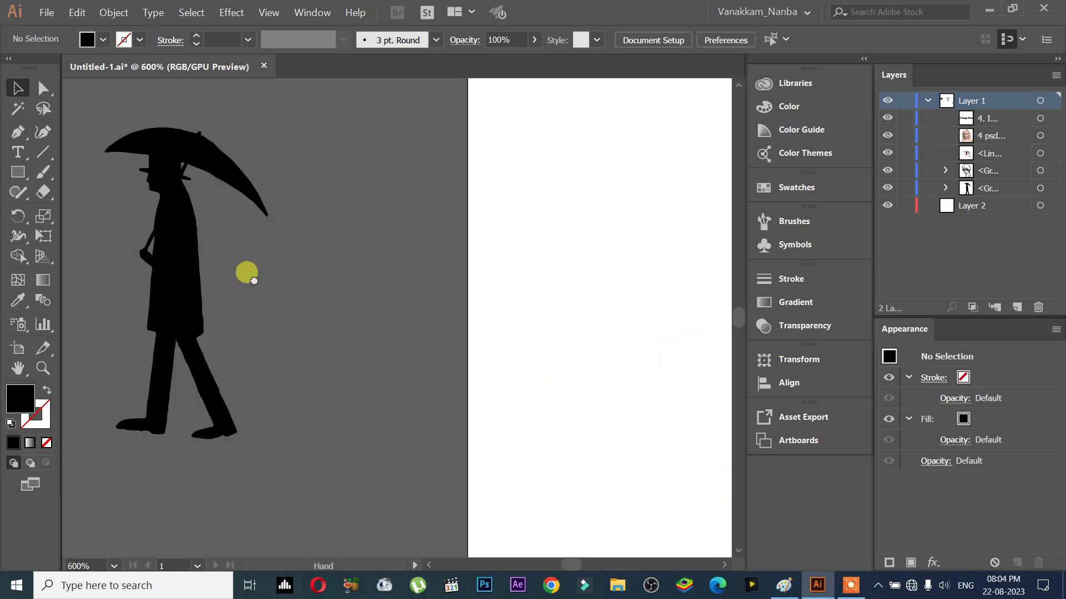
click(372, 288)
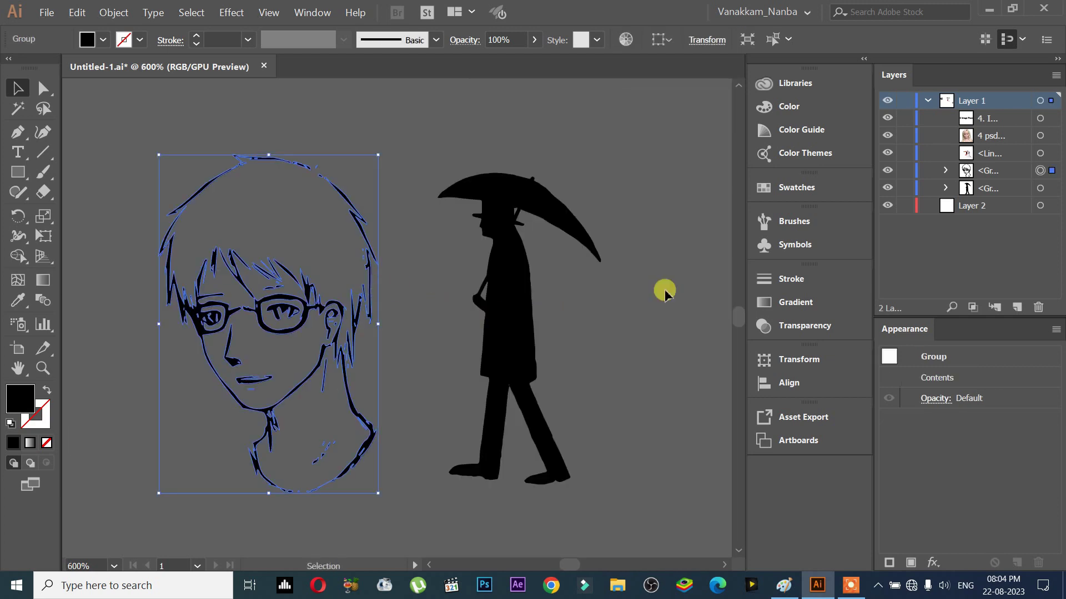
click(945, 172)
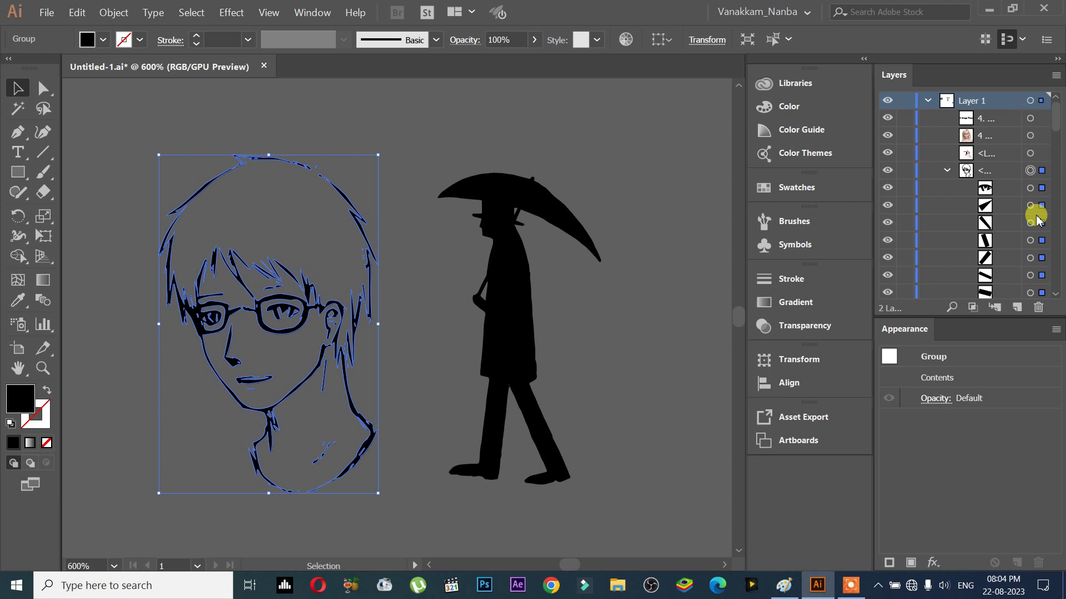
scroll(983, 222, down, 5)
scroll(983, 226, down, 5)
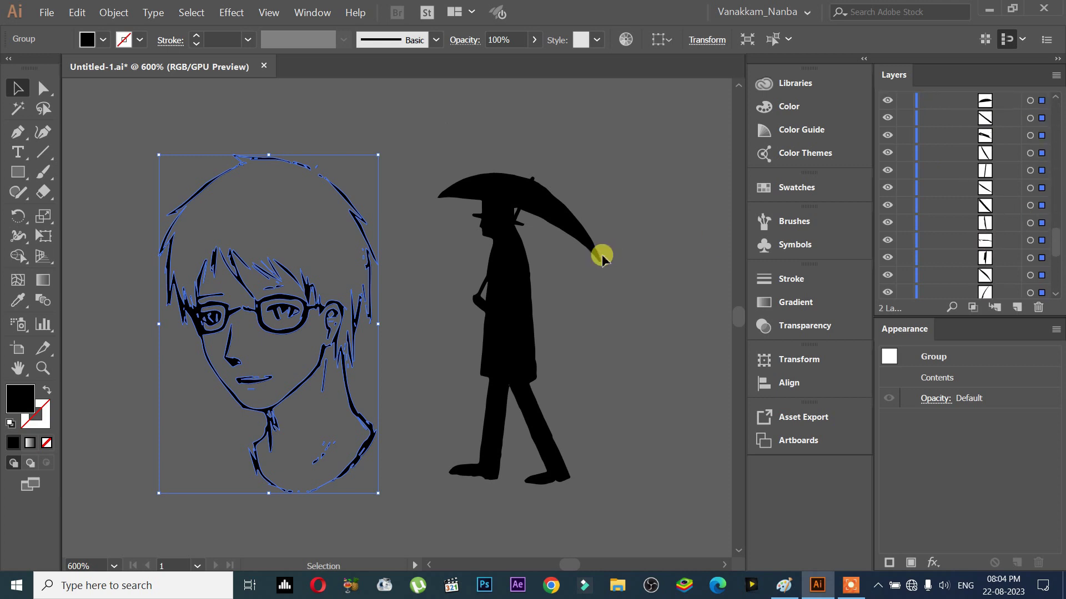
Select the umbrella-man group, list its individual paths, and target a tiny stray path.
click(507, 253)
scroll(1005, 227, down, 2)
scroll(1005, 227, down, 1)
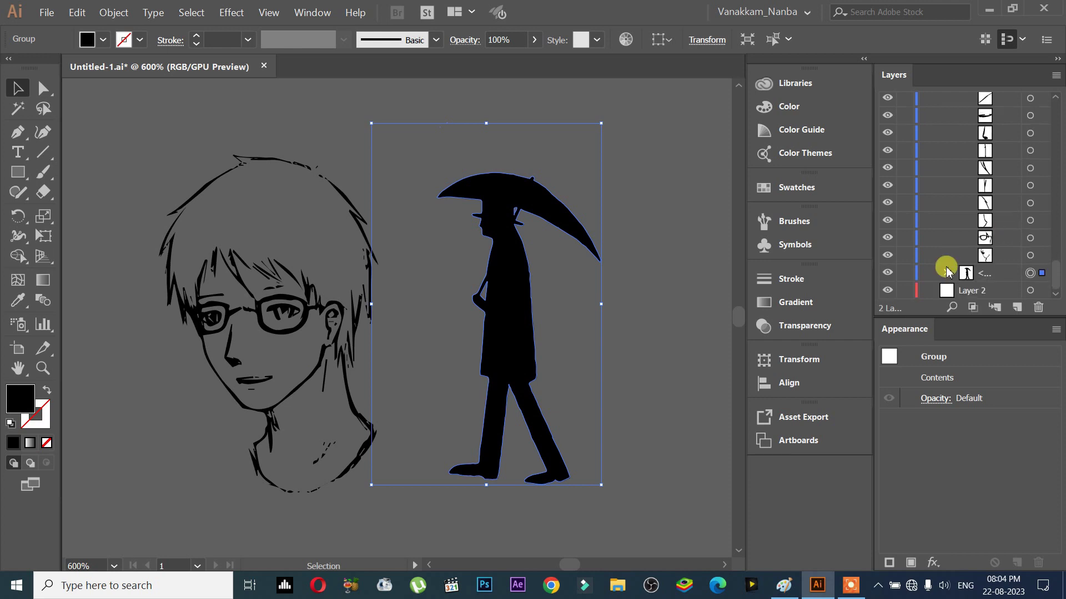
click(946, 272)
scroll(980, 267, down, 2)
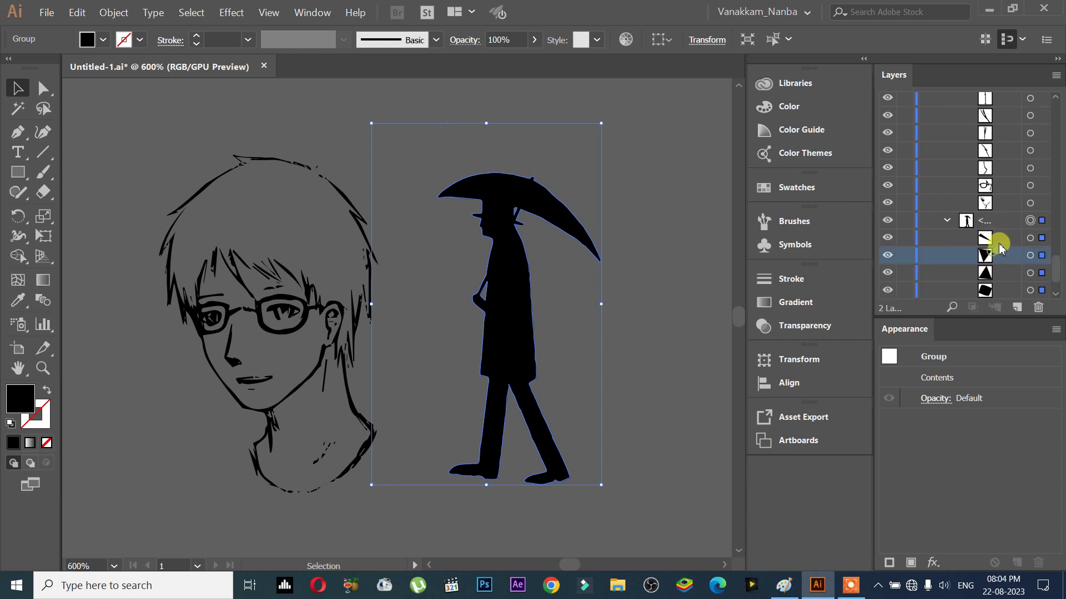
drag(992, 272, 994, 185)
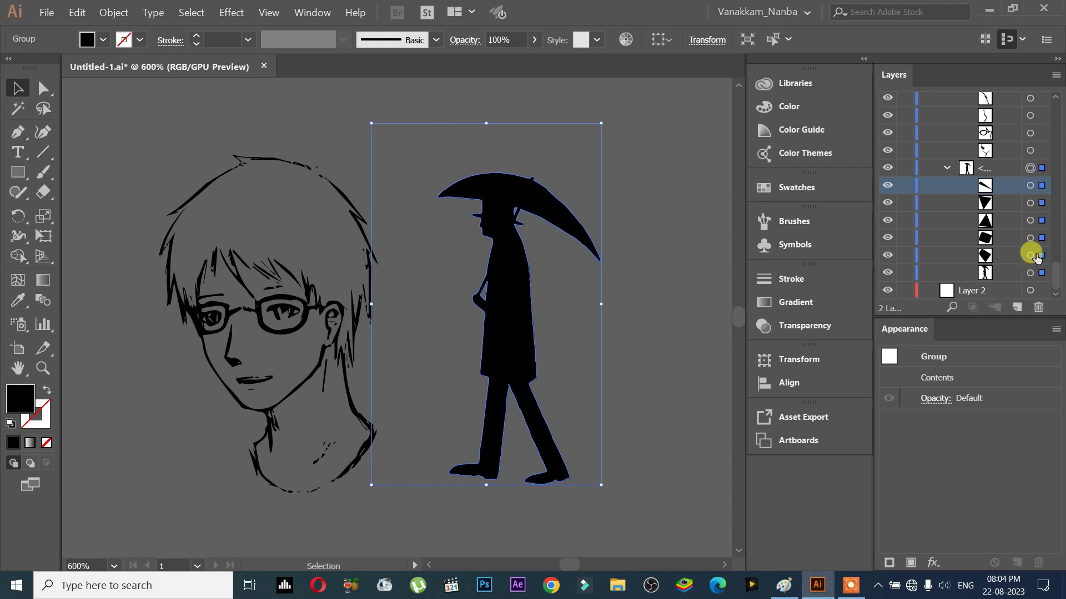
click(1032, 255)
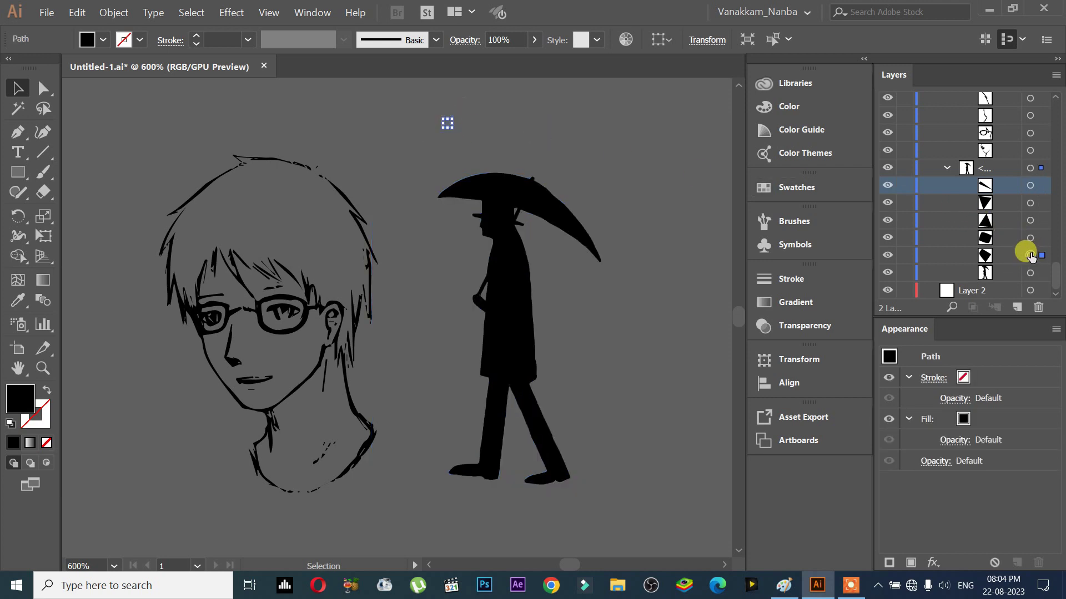
Delete the first three tiny stray paths from the umbrella-man group.
click(1000, 260)
click(1037, 307)
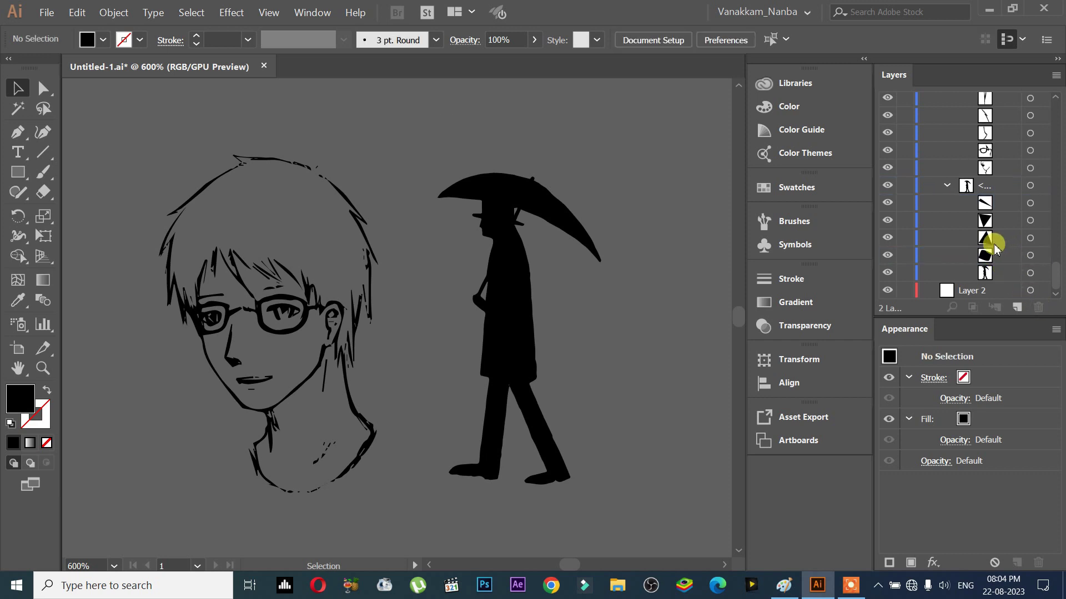
click(1034, 256)
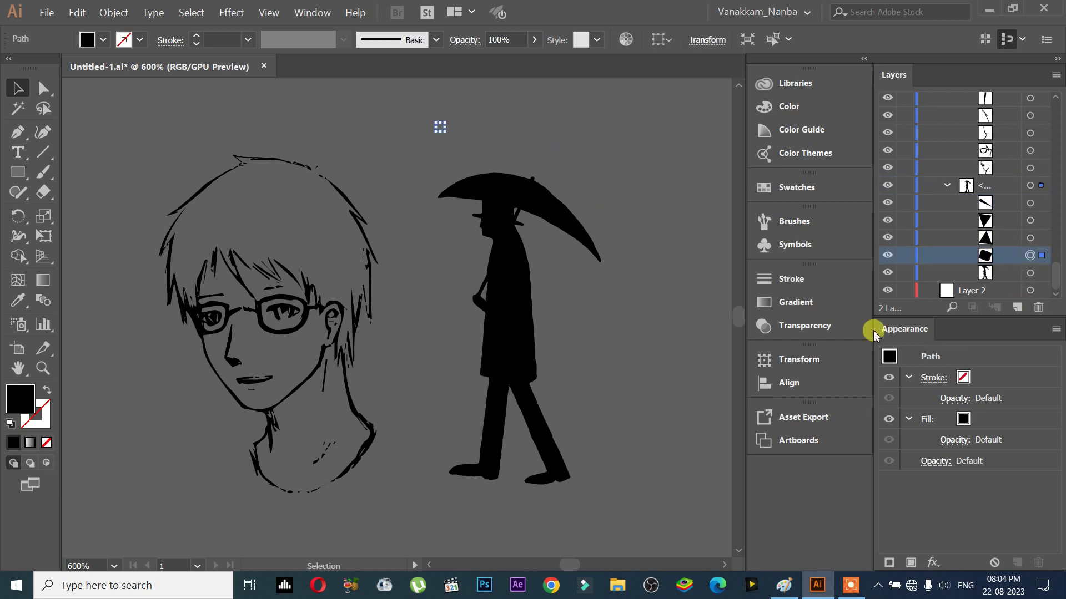
click(1037, 308)
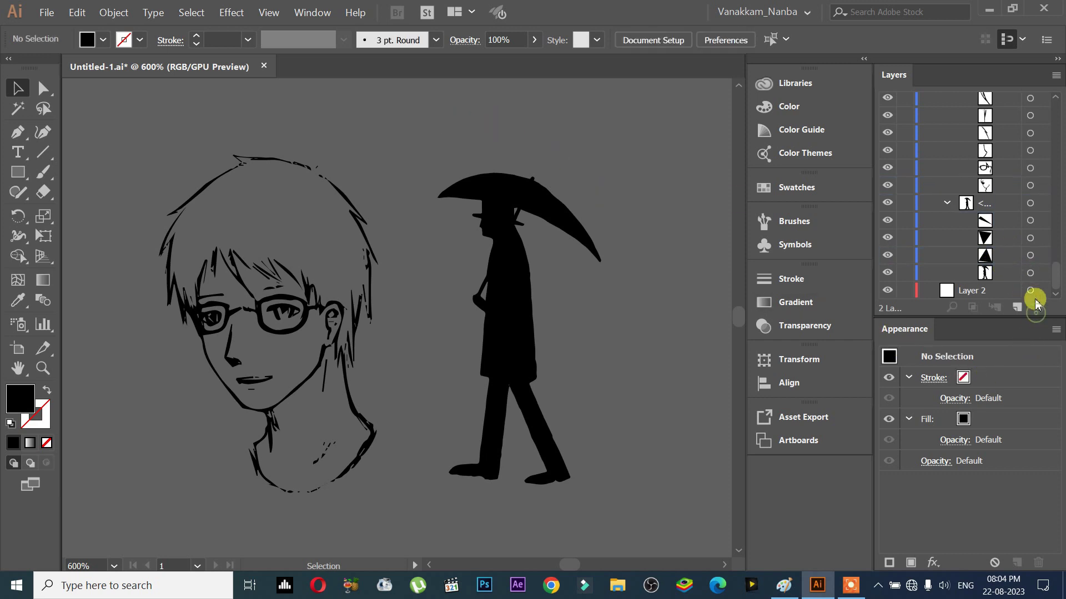
click(1029, 255)
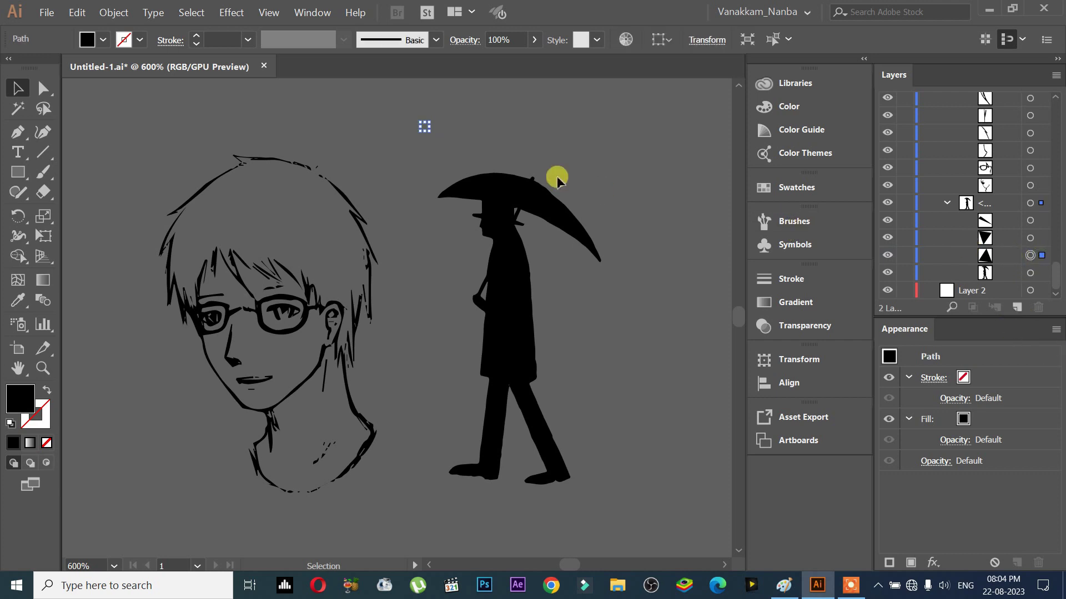
scroll(376, 100, up, 2)
scroll(464, 157, down, 3)
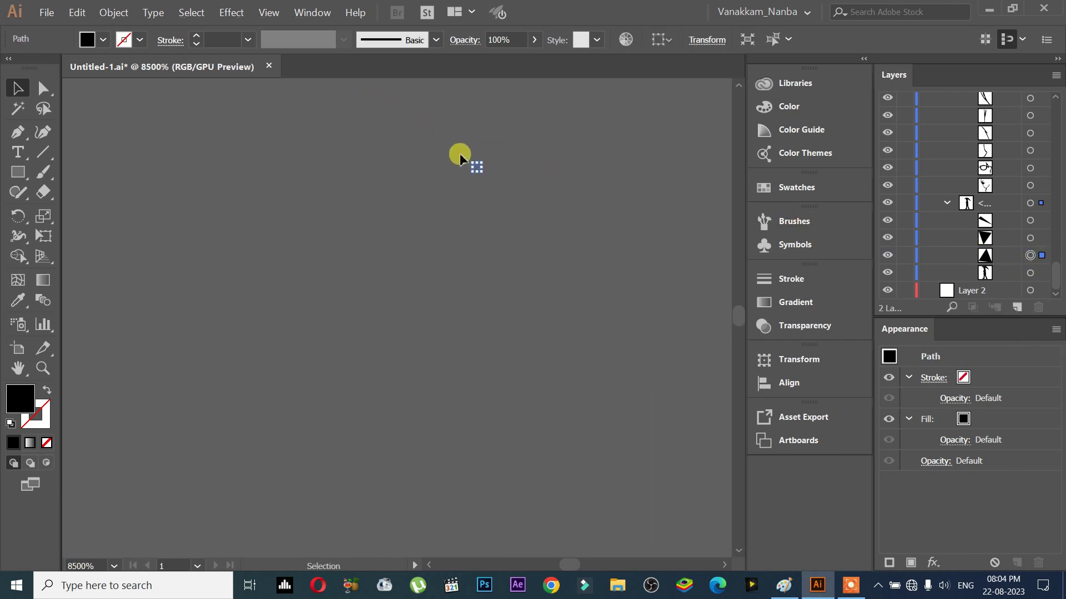
scroll(619, 276, up, 1)
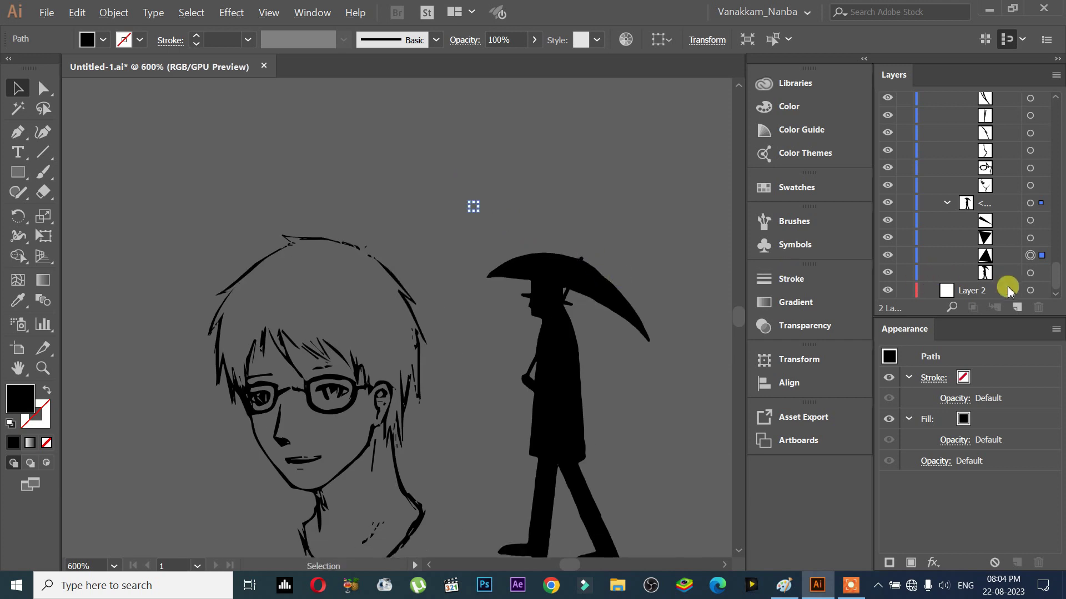
click(1038, 308)
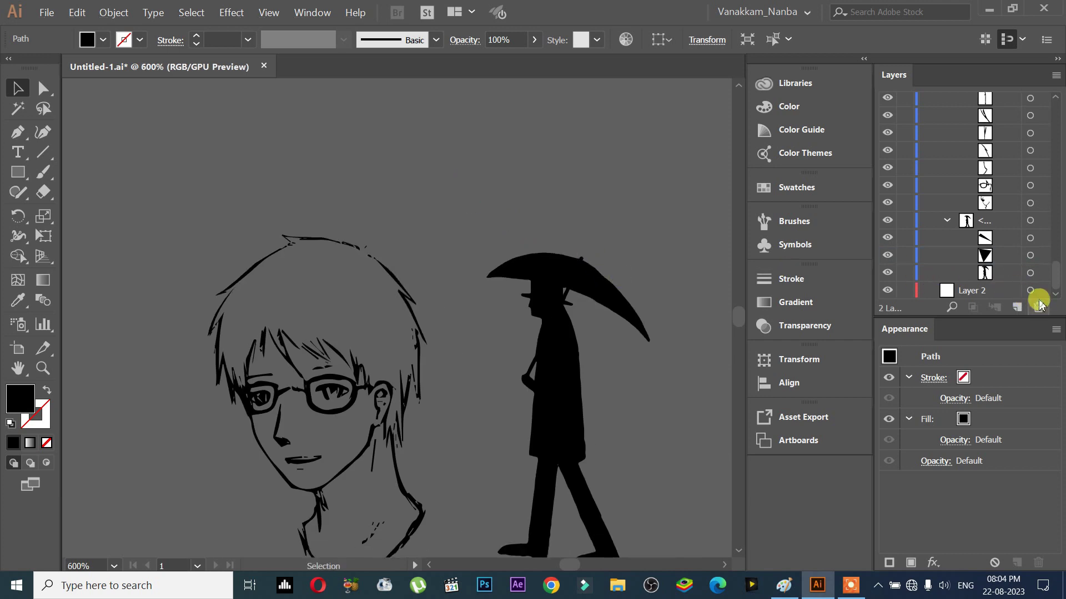
Delete the last two stray fragments, then select the figure and collapse its group.
click(1031, 256)
click(999, 256)
click(1038, 307)
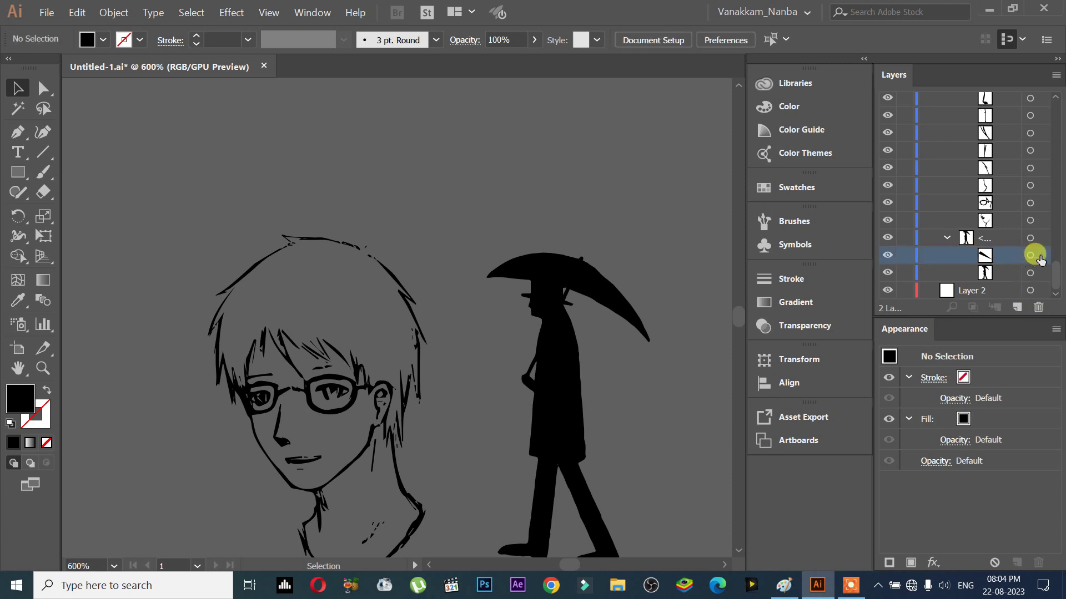
click(1031, 256)
scroll(582, 295, up, 15)
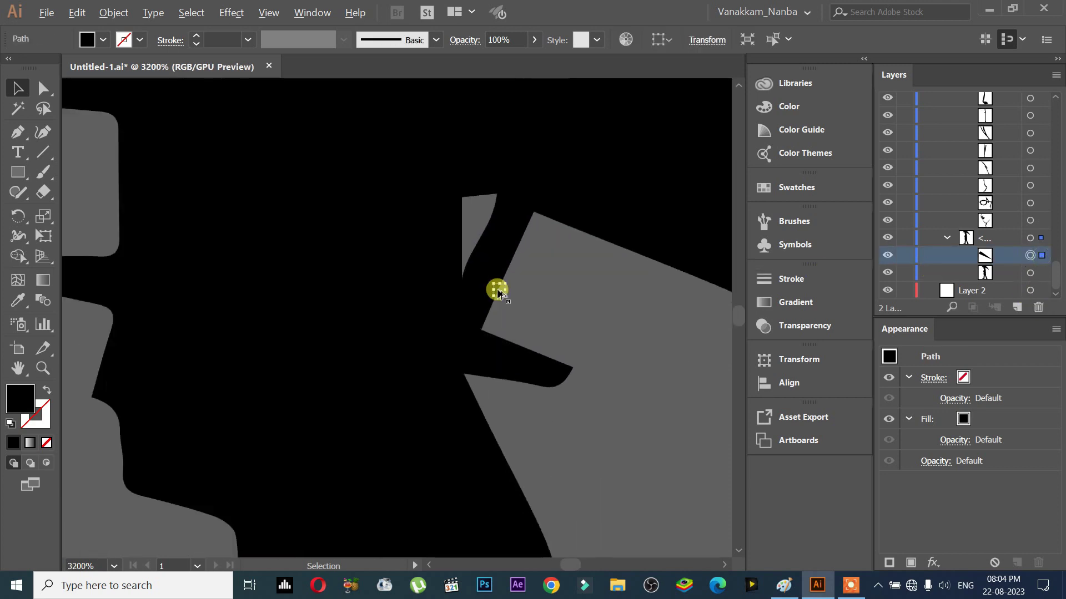
scroll(425, 376, up, 5)
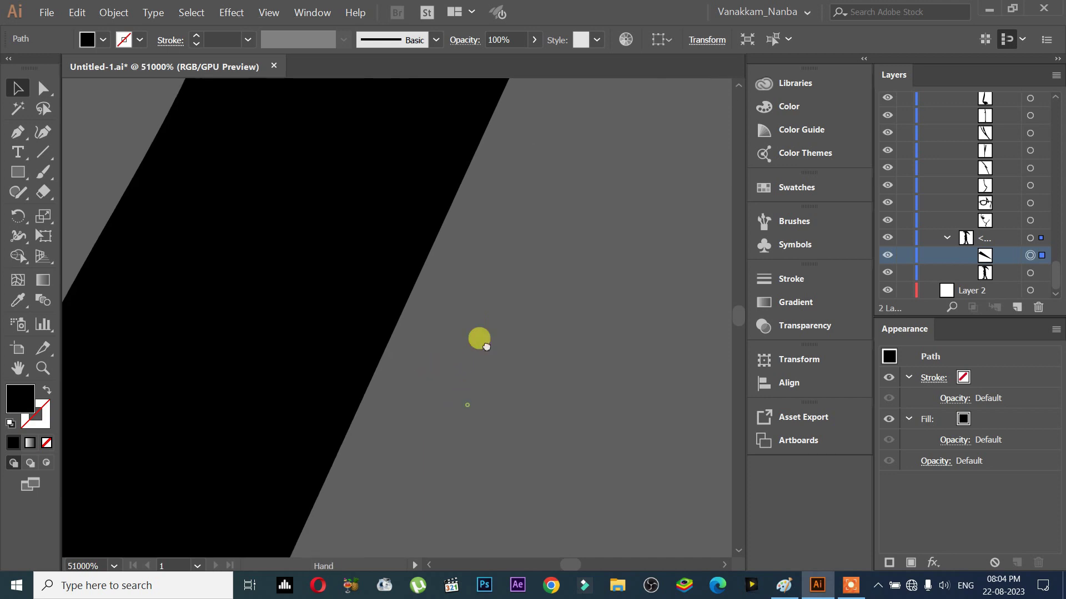
click(1038, 306)
scroll(521, 344, down, 6)
scroll(521, 345, down, 10)
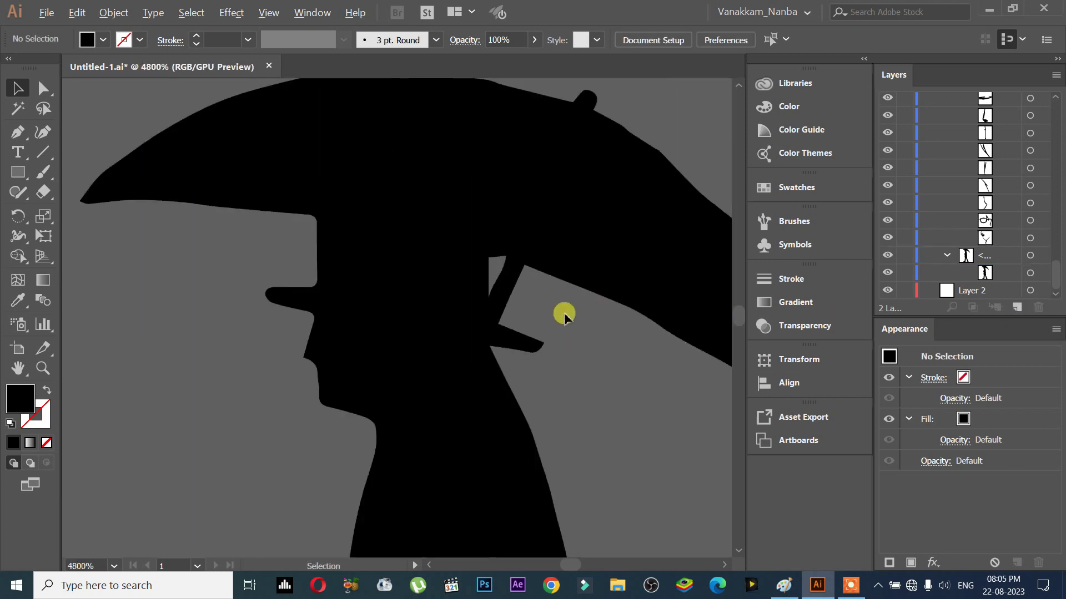
click(541, 356)
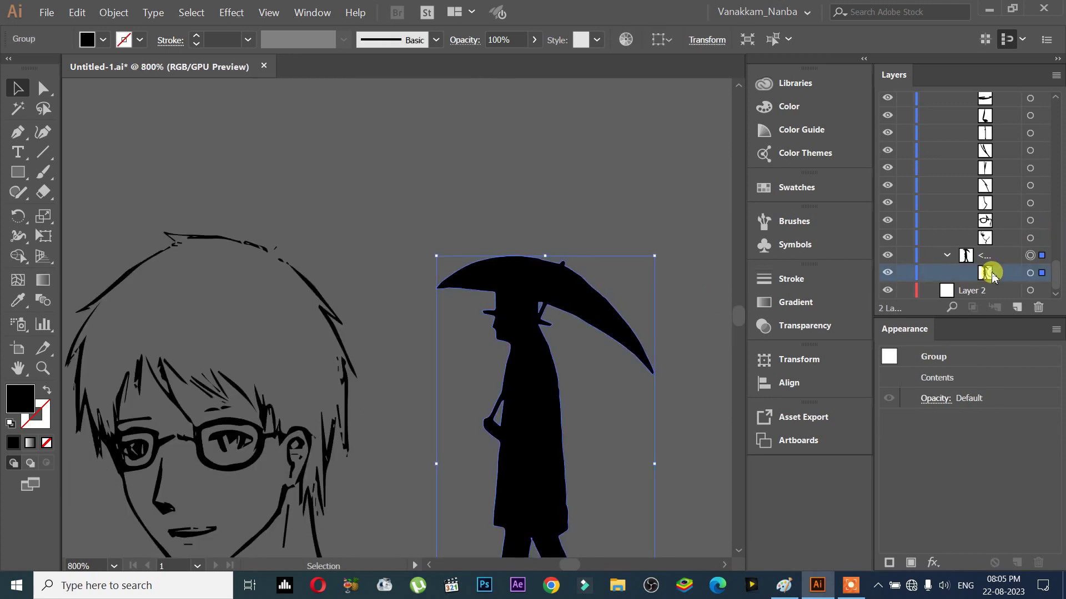
click(947, 254)
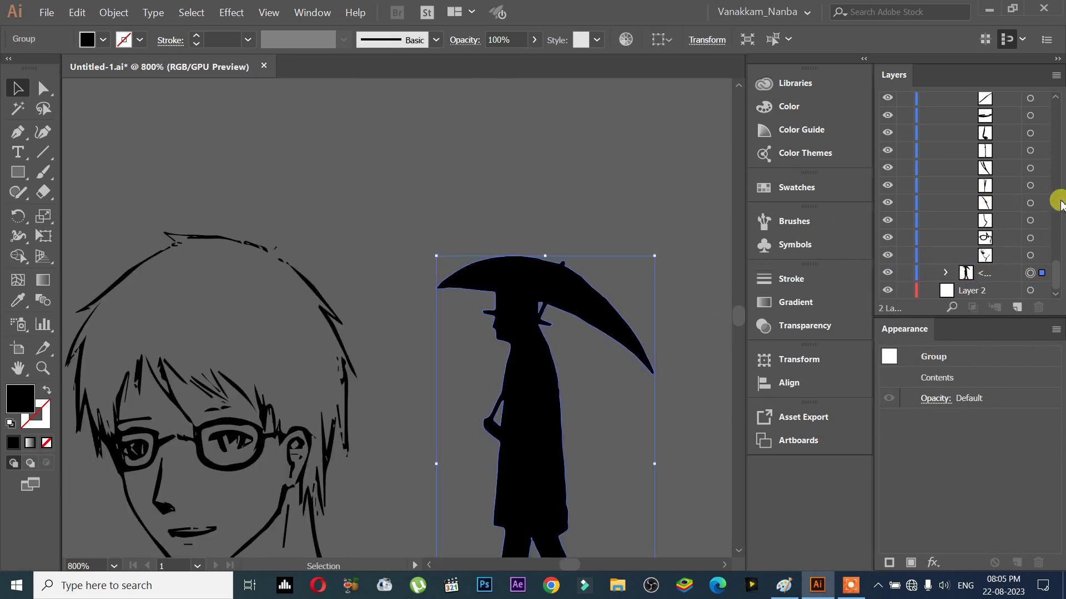
Pan past the face sketch toward the Image Trace artboard.
drag(270, 322, 420, 239)
click(420, 240)
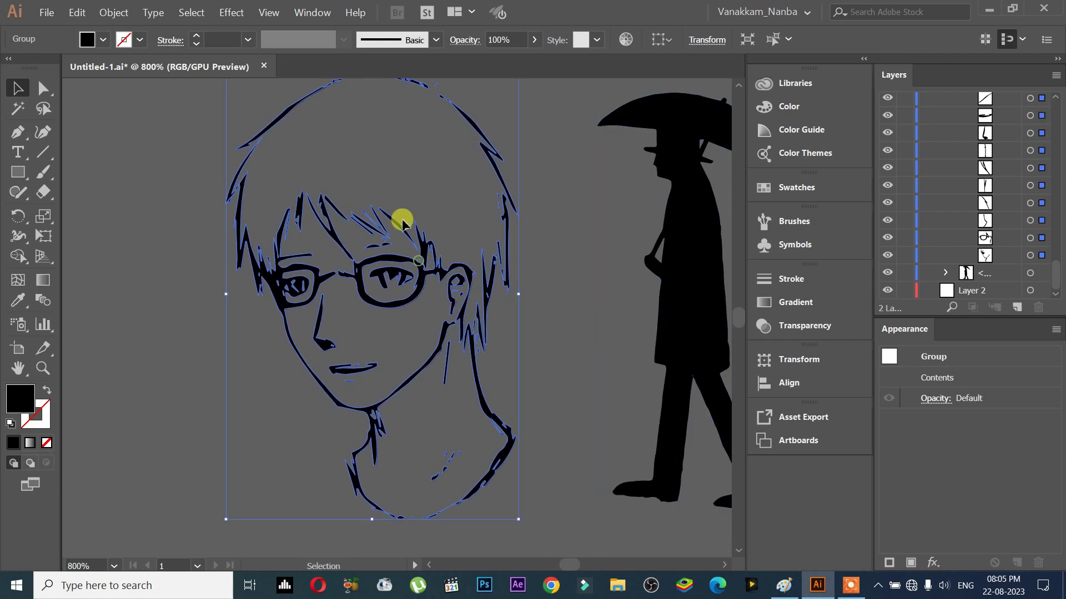
scroll(986, 222, up, 2)
scroll(993, 224, up, 10)
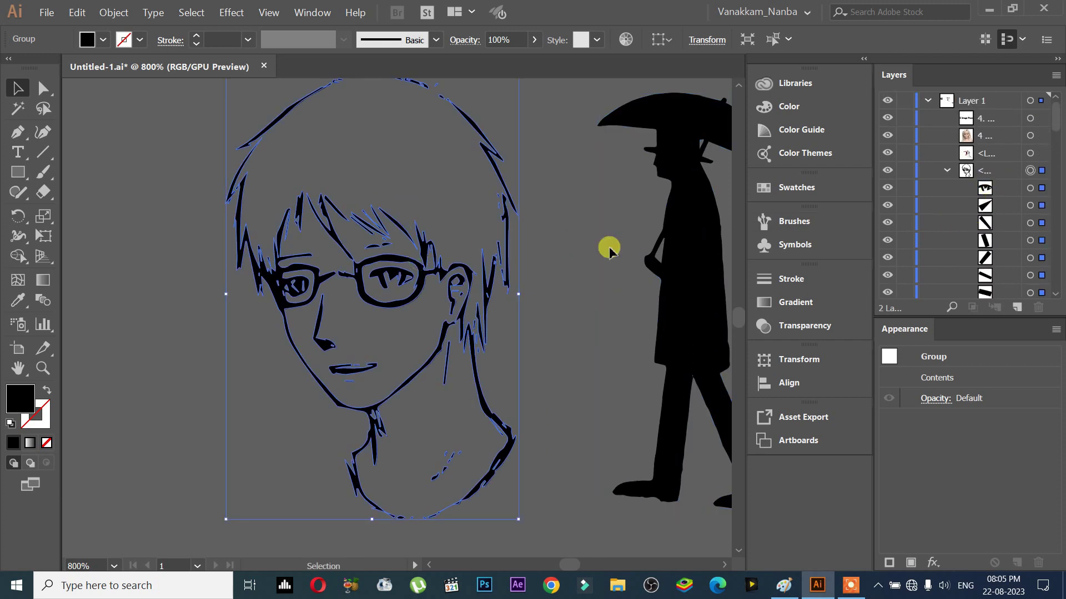
scroll(609, 245, down, 4)
scroll(353, 322, right, 6)
scroll(409, 328, right, 2)
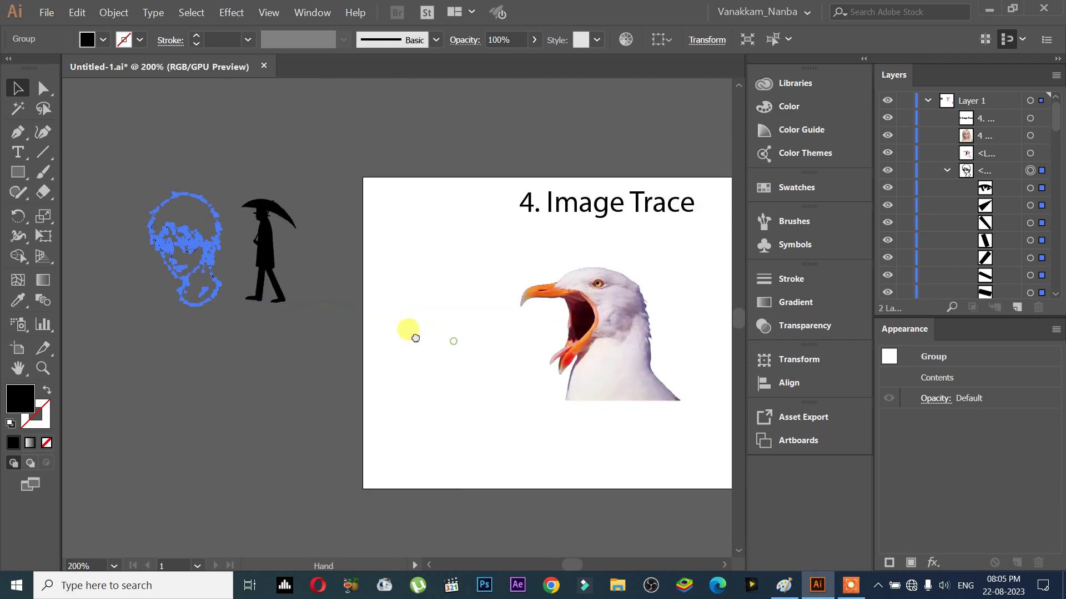
Select the seagull photo 3.jpg and use Edit Original to open it in Photoshop.
drag(316, 367, 503, 499)
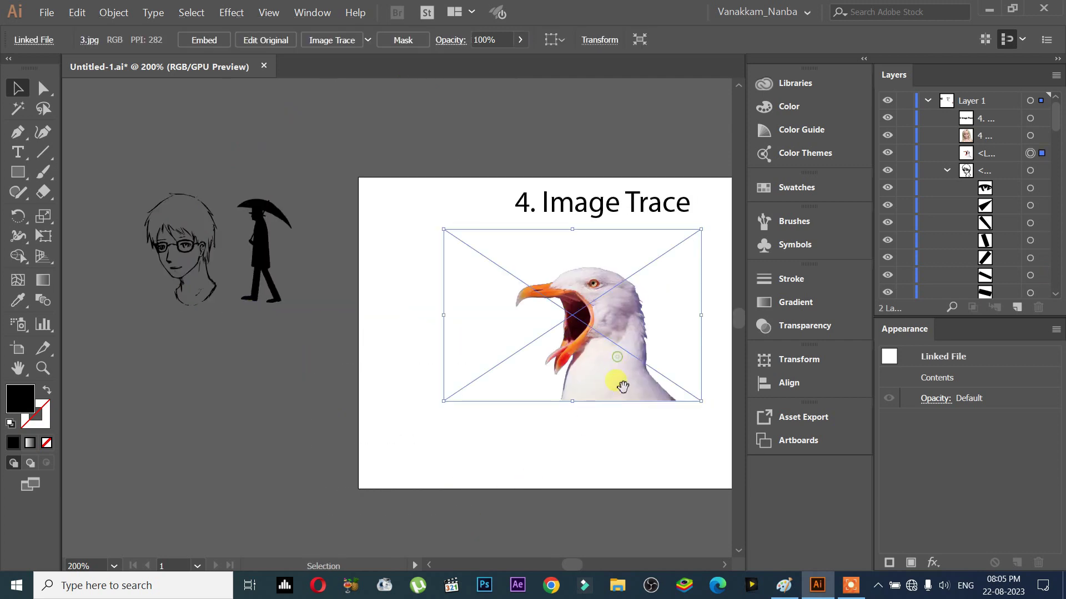
scroll(611, 388, up, 4)
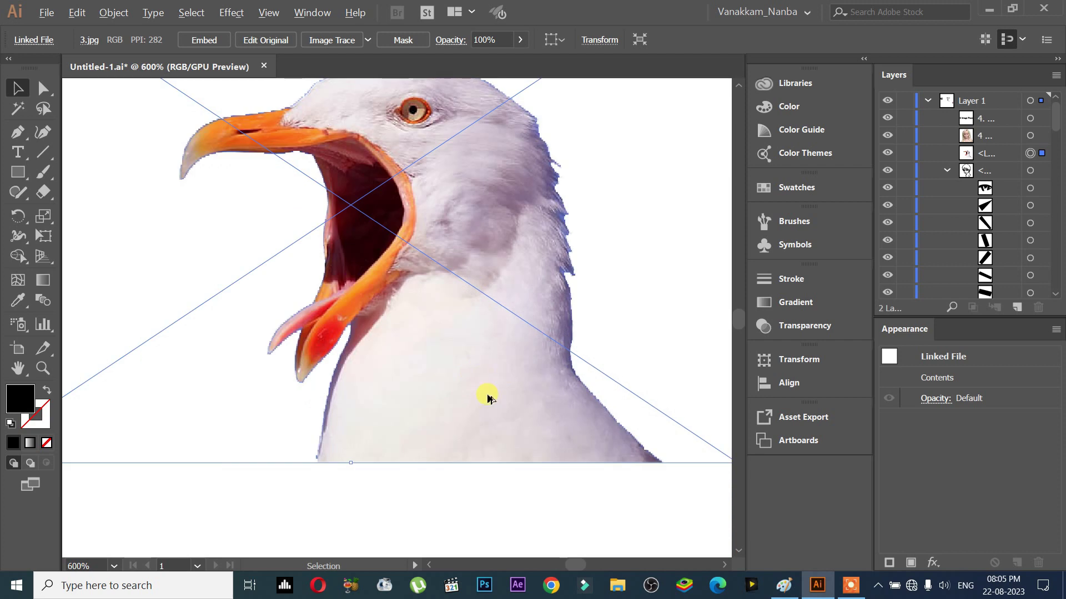
scroll(487, 395, down, 4)
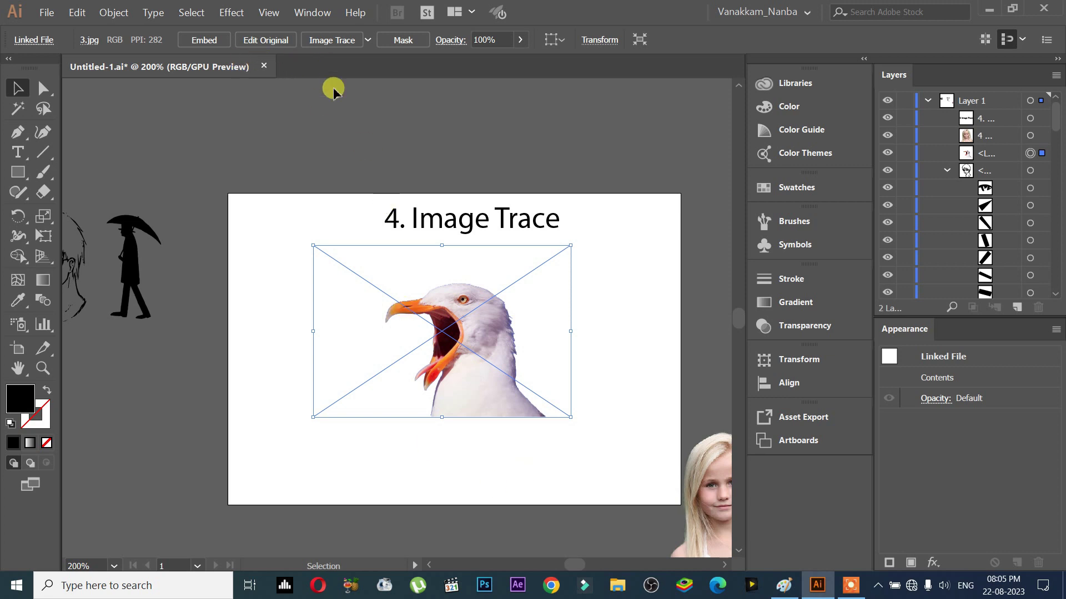
click(281, 43)
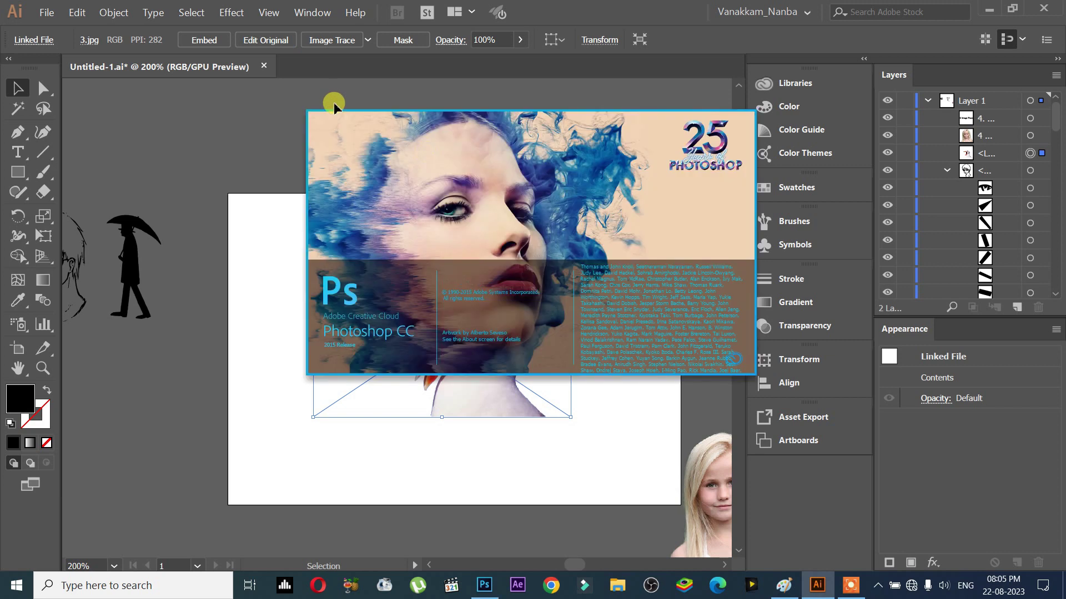
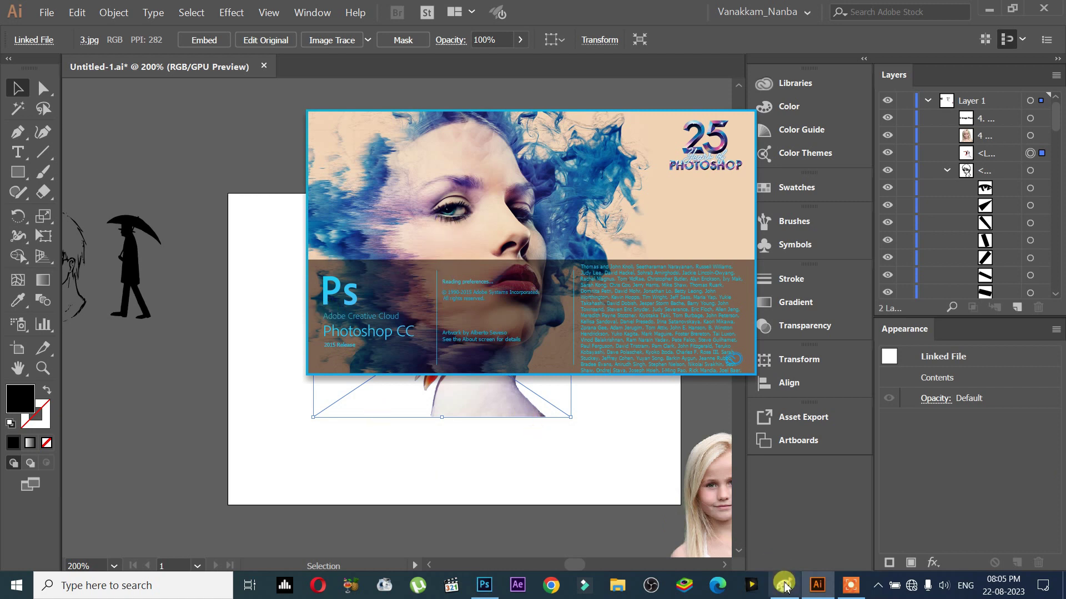
Review the IMAGES topic list in Paint, then minimise it to reveal 3.jpg in Photoshop.
click(784, 585)
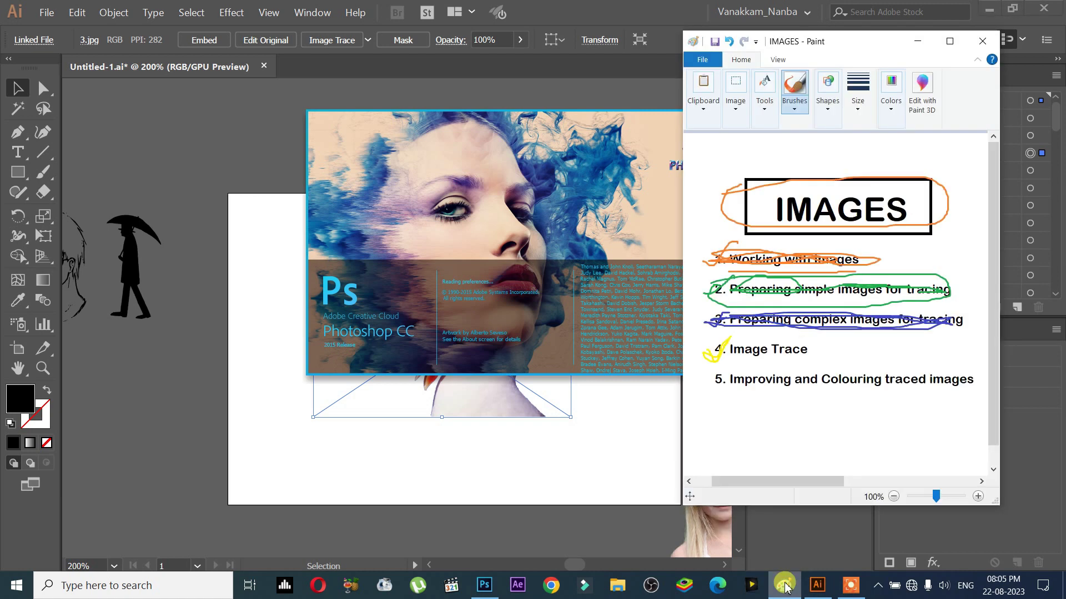
click(587, 476)
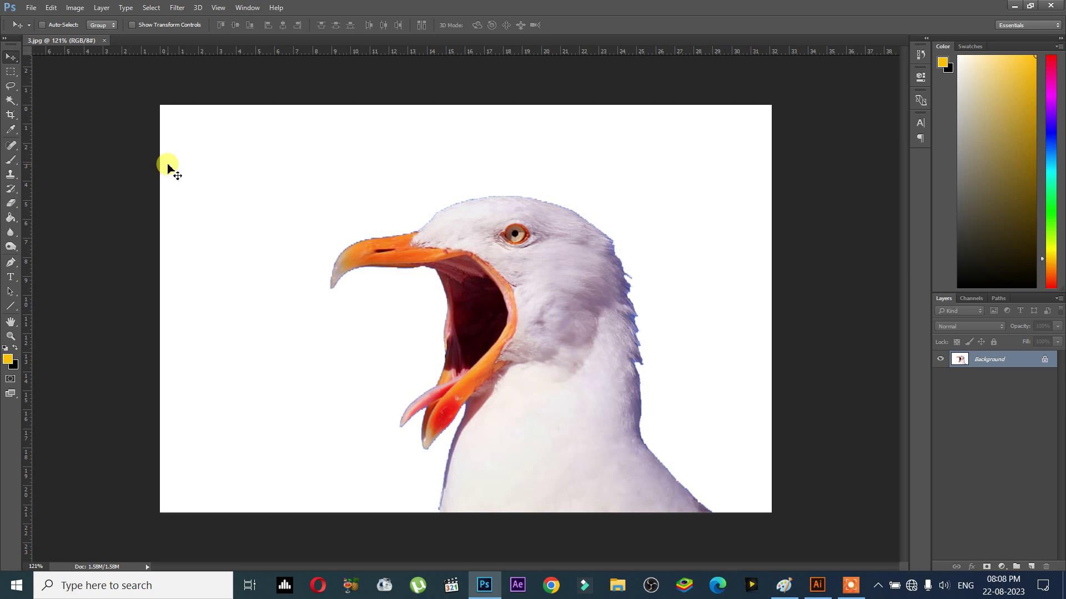
Apply Auto Color to the gull photo and resize it to 16 cm wide (454×303 px).
click(74, 8)
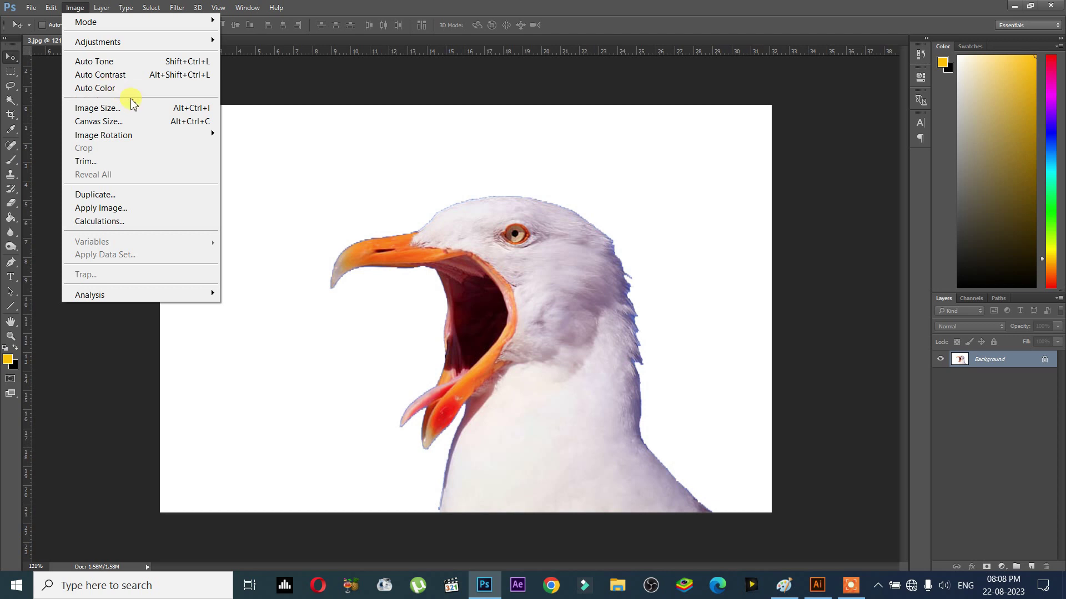
click(129, 100)
key(ctrl+alt+i)
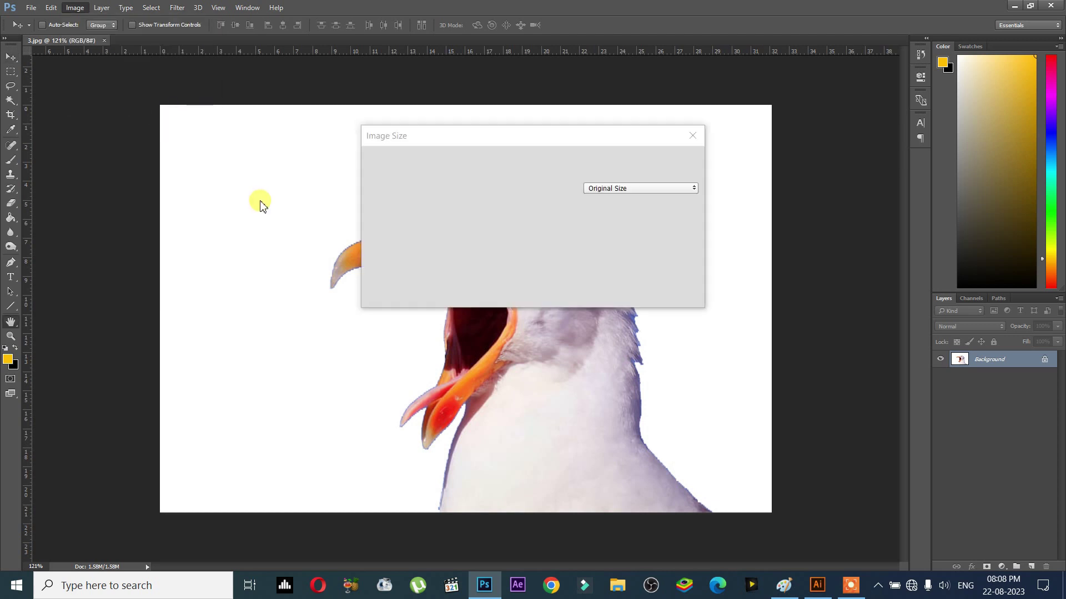
mouse_move(417, 214)
mouse_down()
mouse_move(428, 231)
mouse_move(471, 235)
mouse_move(405, 238)
mouse_move(409, 246)
mouse_up()
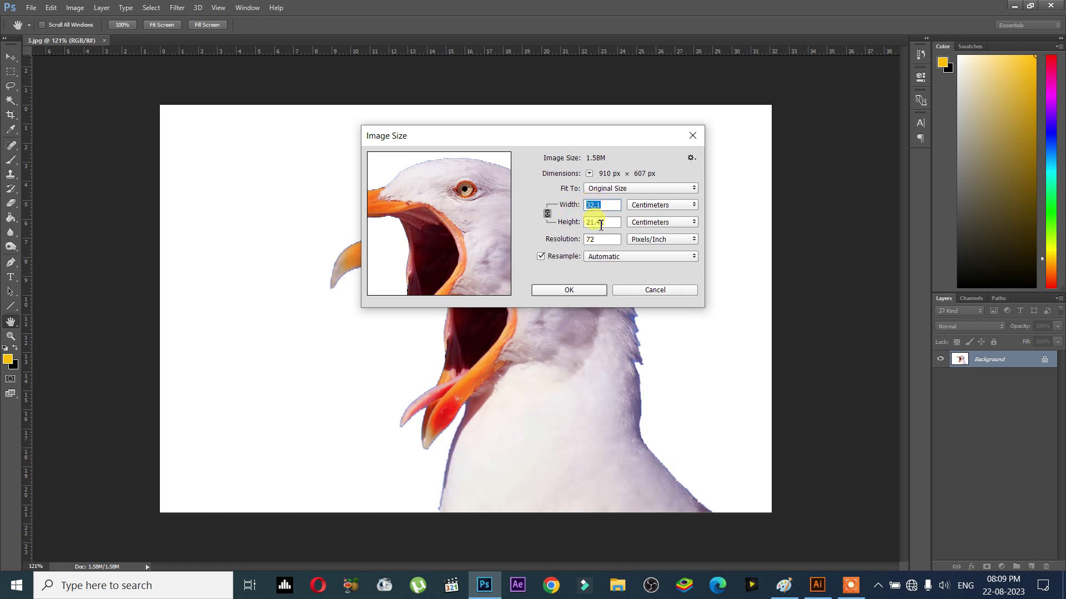
drag(581, 208, 613, 255)
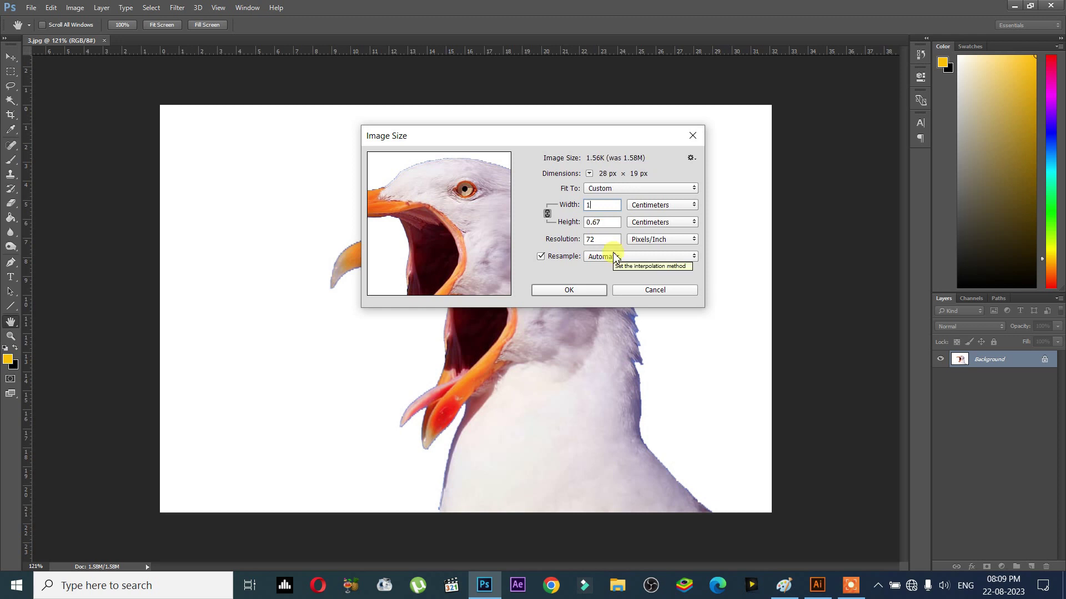
text(6)
key(Escape)
key(v)
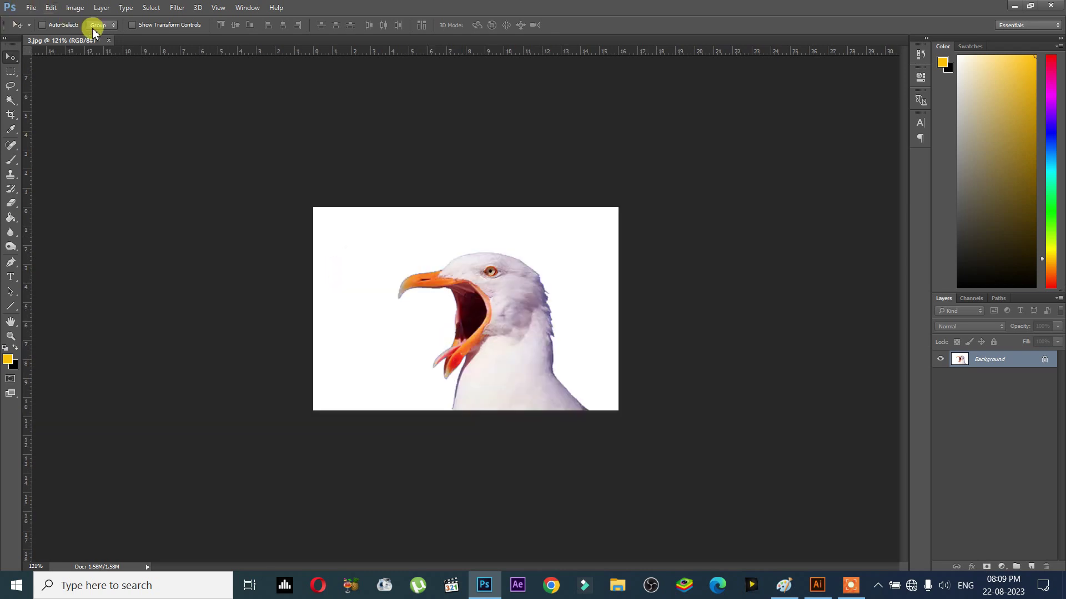
Reopen Image Size to confirm the gull's new dimensions, then close it unchanged.
click(75, 8)
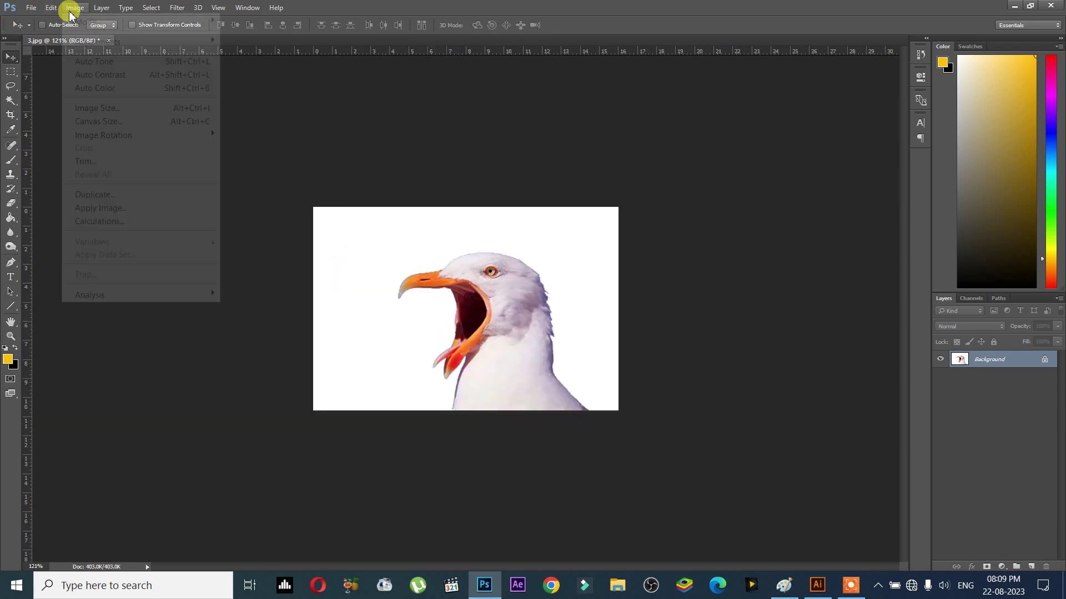
click(101, 109)
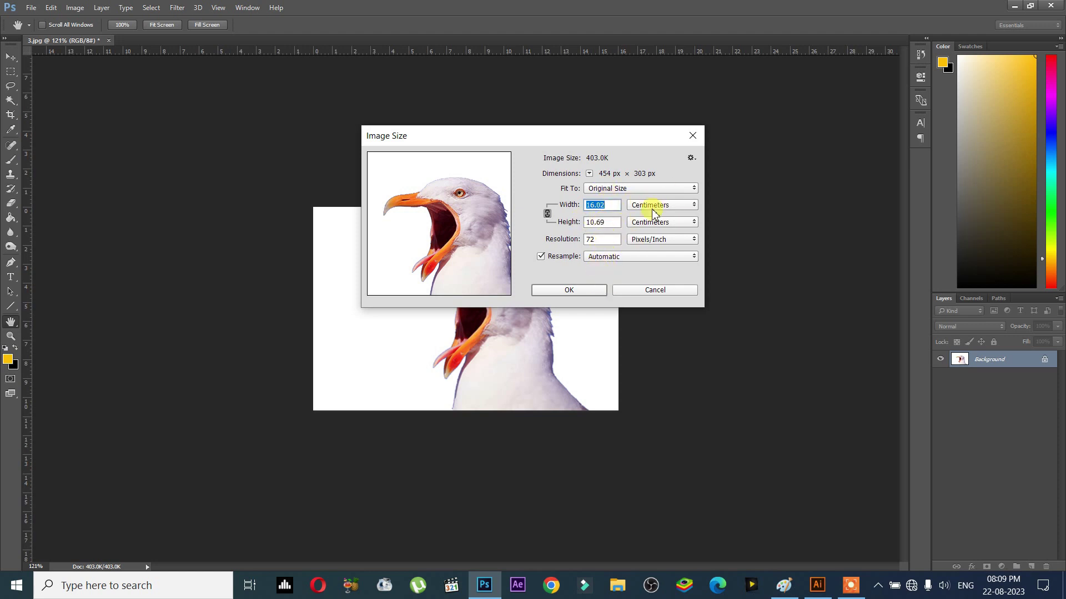
click(599, 293)
key(v)
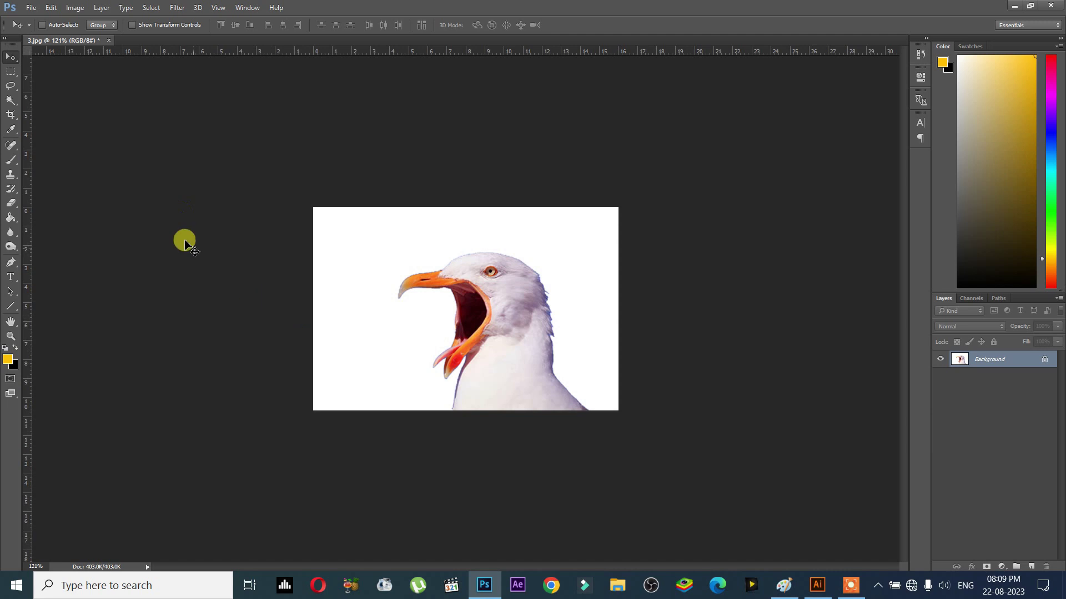
scroll(548, 312, up, 4)
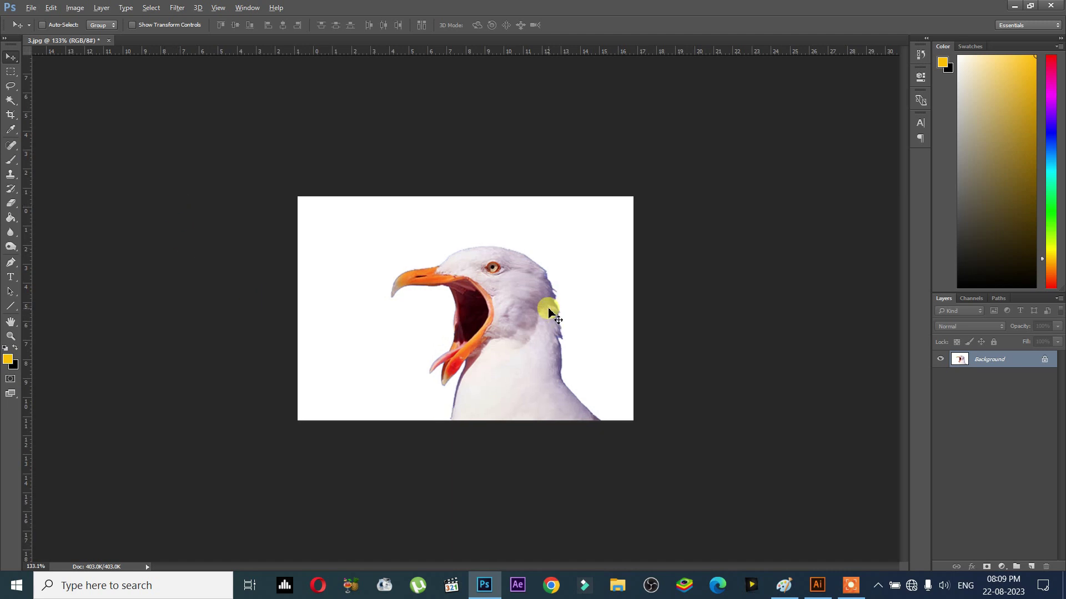
scroll(683, 300, up, 1)
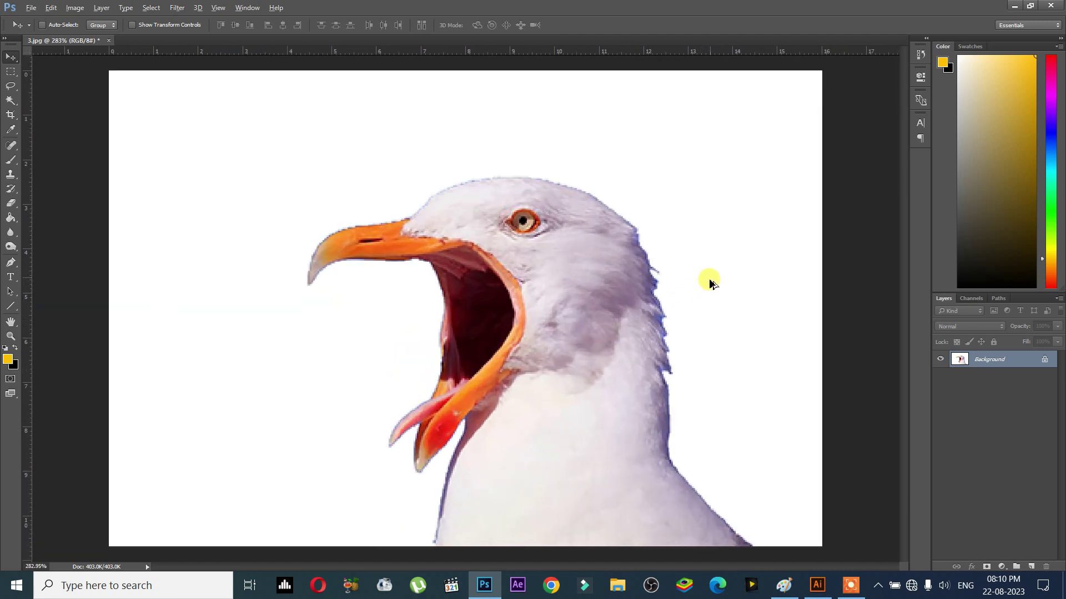
scroll(707, 280, down, 1)
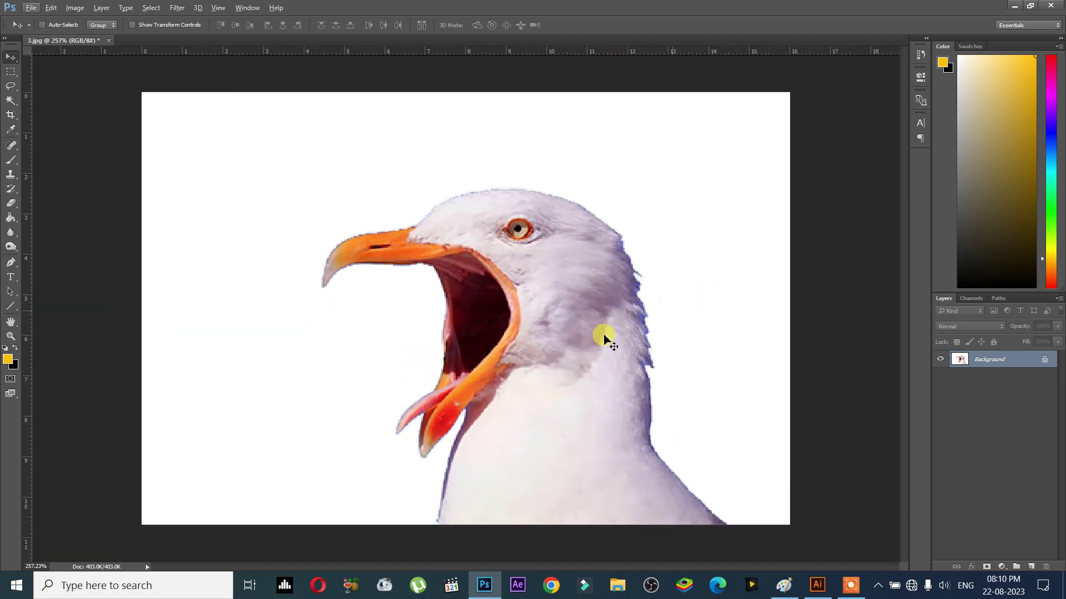
Save 3.jpg and switch back to Illustrator.
click(31, 9)
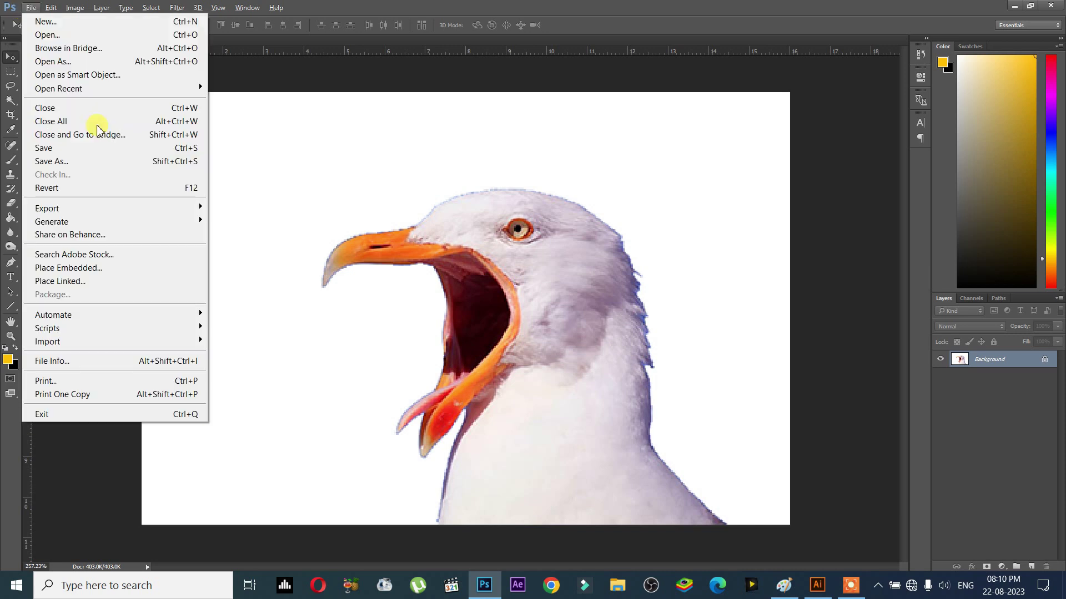
click(119, 148)
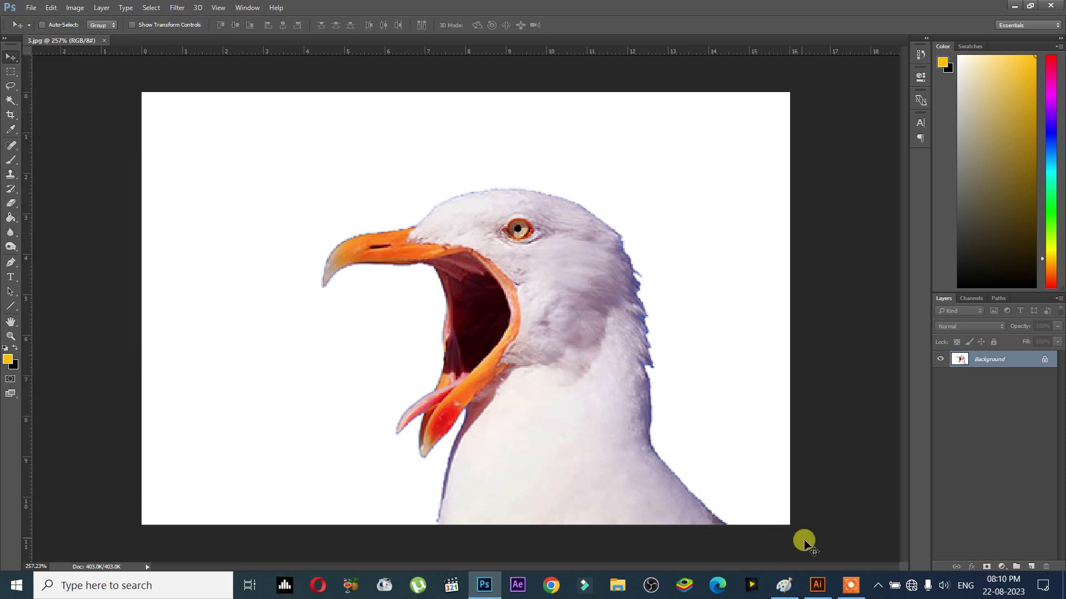
click(817, 585)
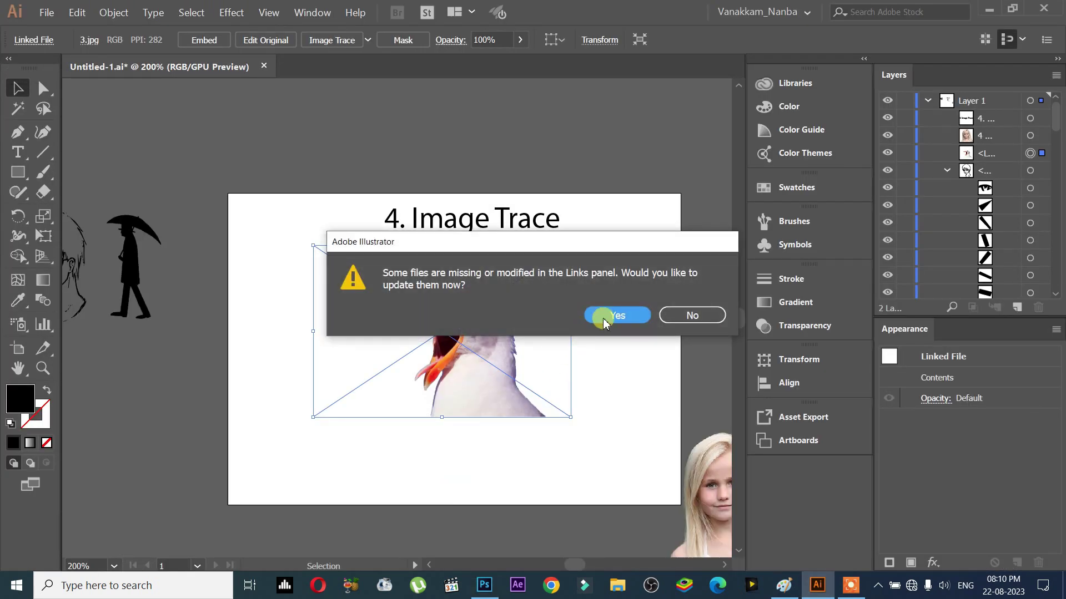
Update the linked 3.jpg in Illustrator to its resized version.
click(605, 316)
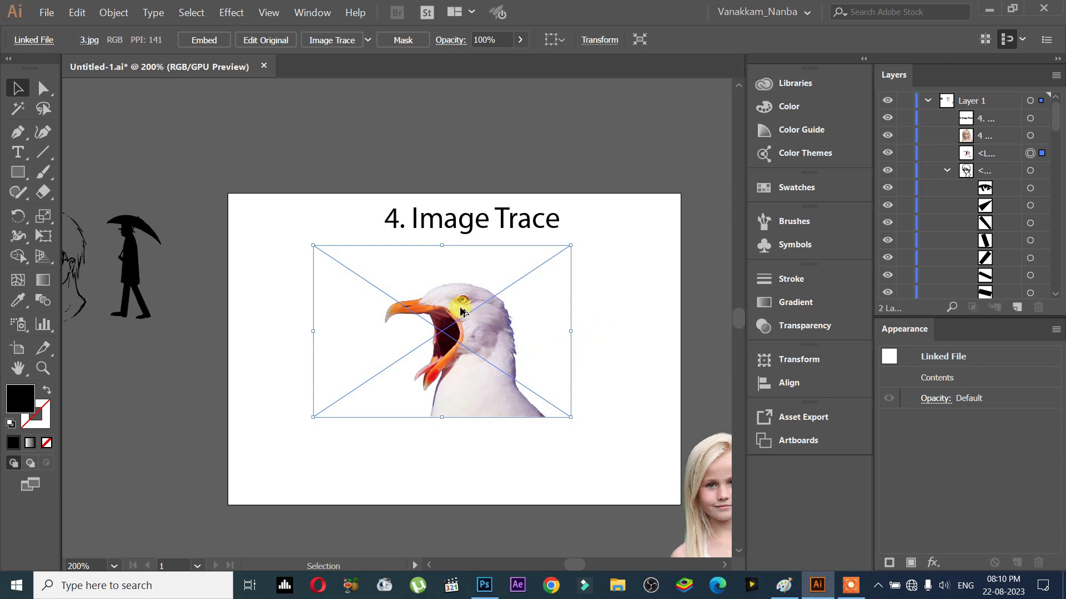
scroll(463, 309, up, 2)
scroll(463, 312, up, 2)
scroll(469, 309, down, 2)
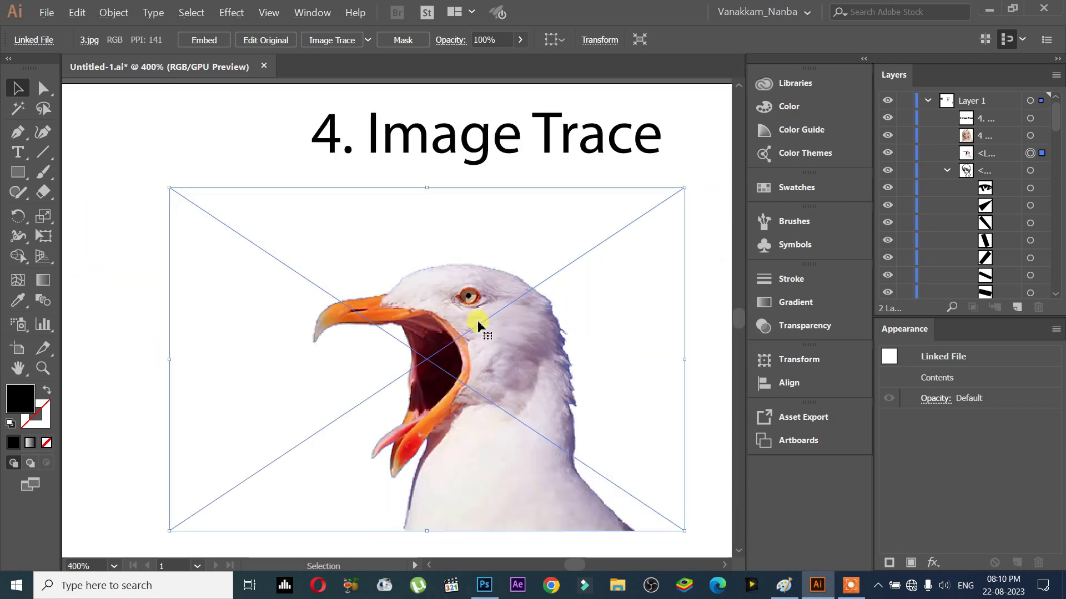
scroll(482, 328, down, 2)
scroll(483, 336, down, 3)
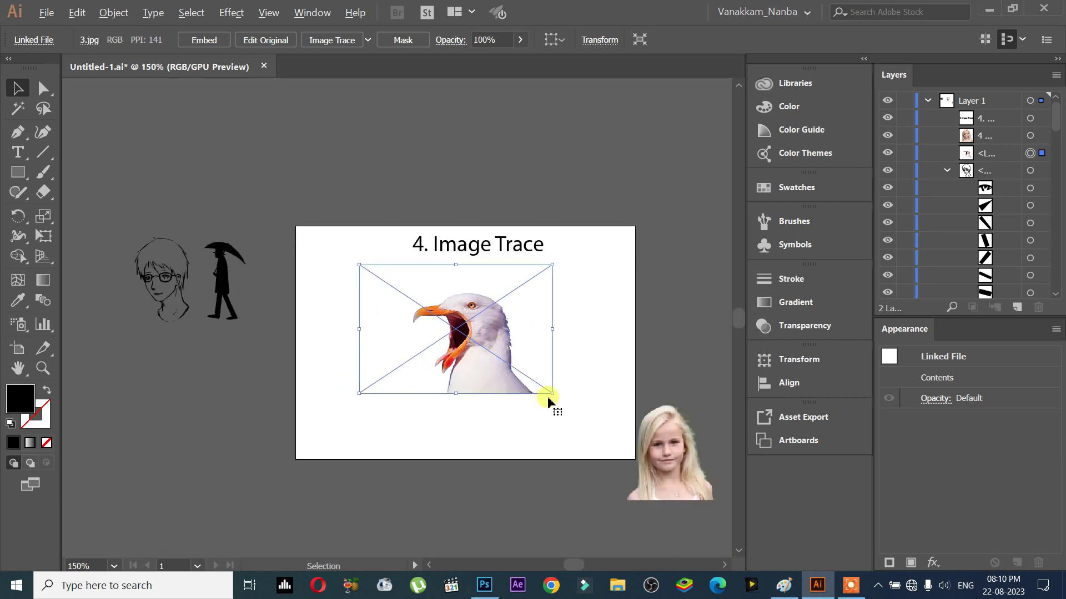
Trace the gull photo with the Default Image Trace preset.
click(485, 584)
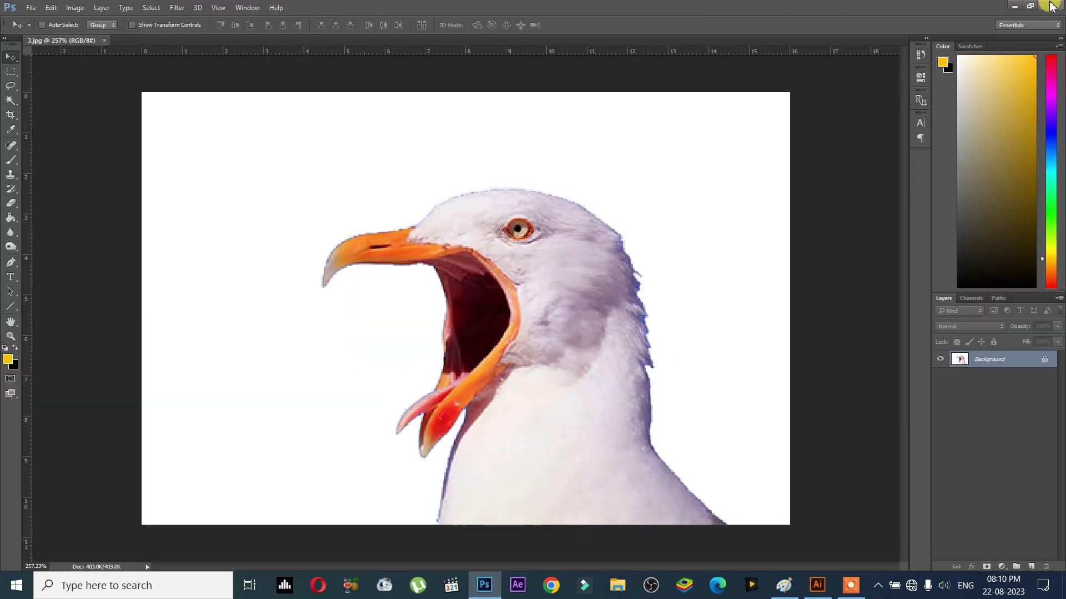
key(alt+Tab)
scroll(555, 249, up, 2)
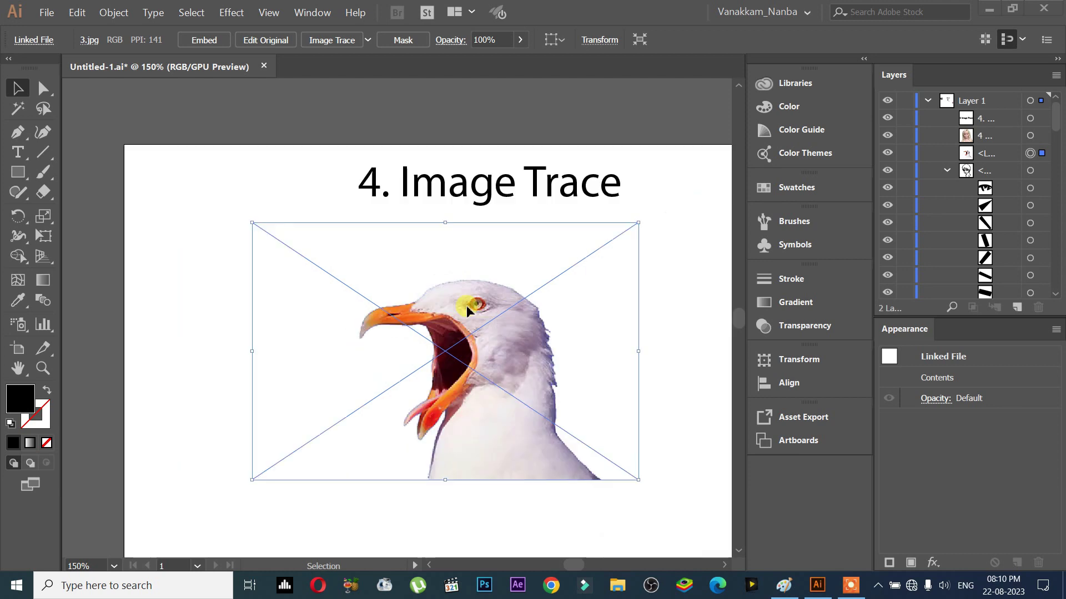
scroll(483, 293, down, 2)
scroll(477, 294, up, 2)
scroll(475, 297, down, 1)
scroll(474, 297, up, 1)
scroll(472, 277, down, 3)
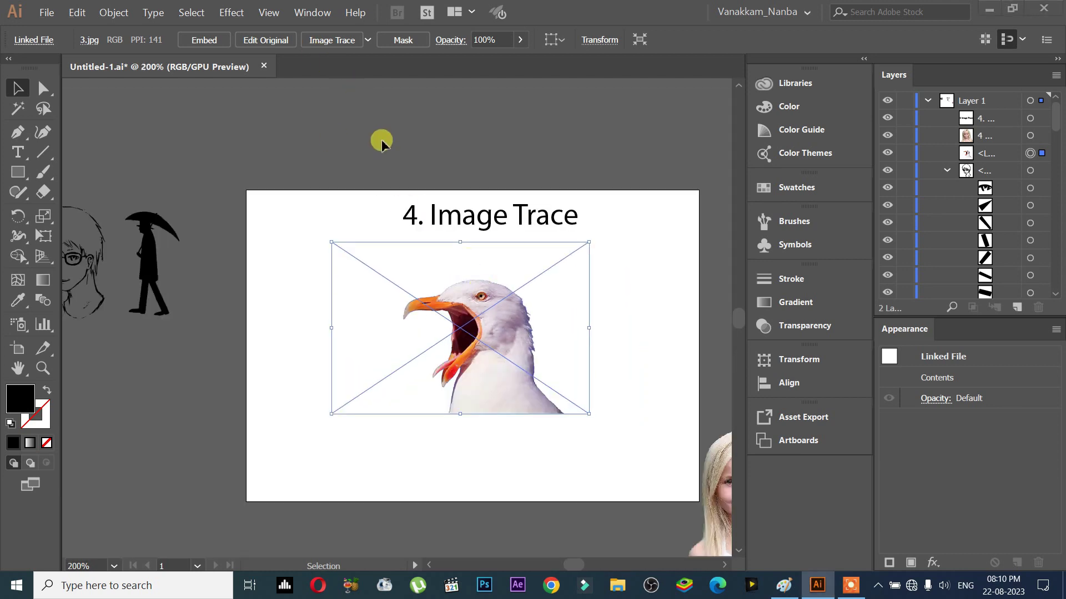
click(345, 42)
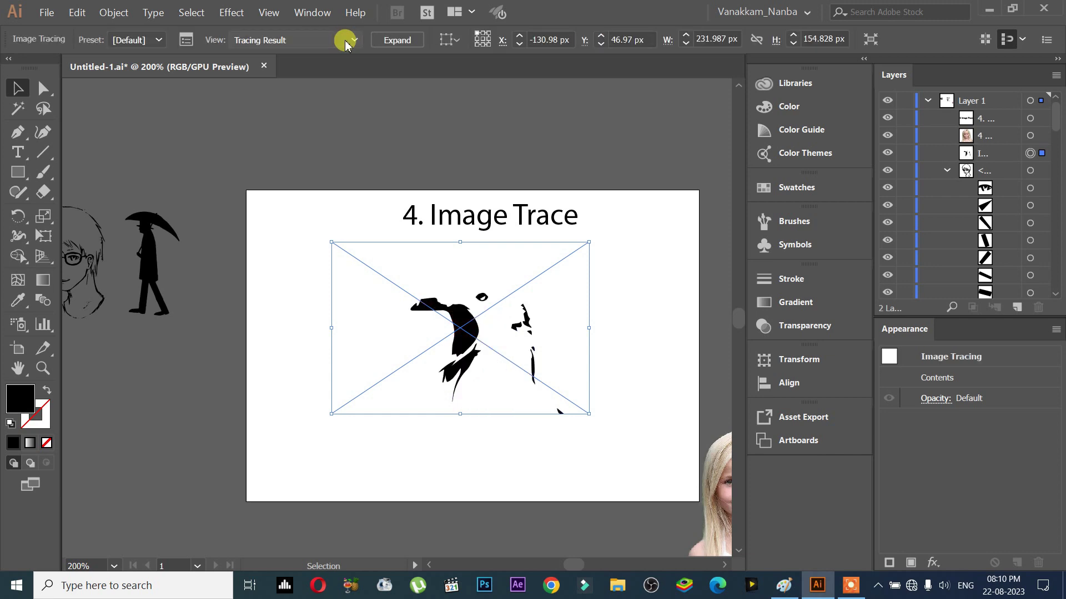
Switch the gull trace to Color mode with the Full Tone palette in the Image Trace panel.
click(185, 43)
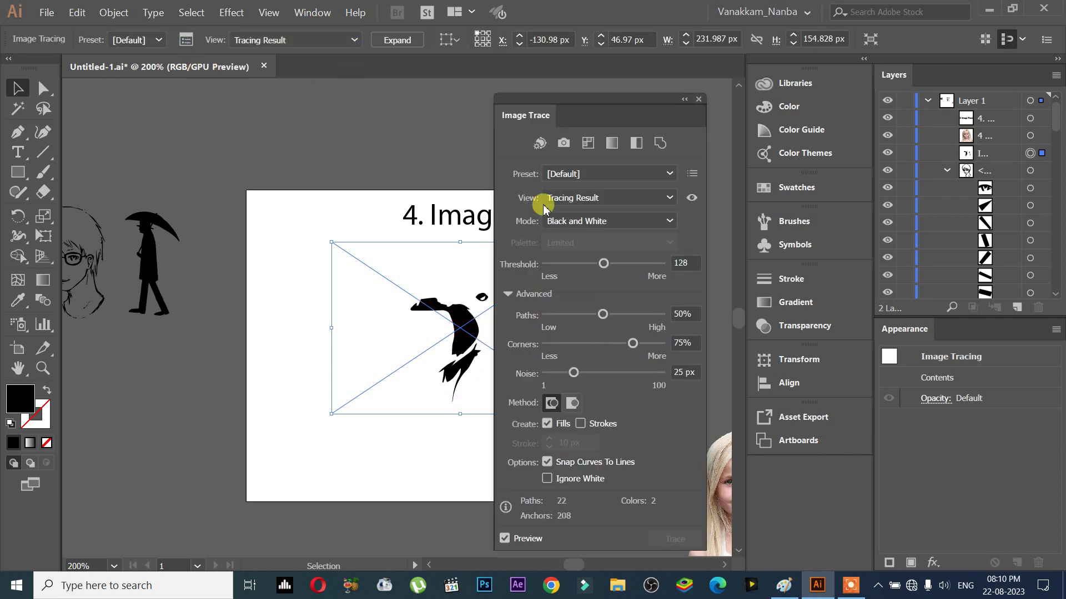
scroll(355, 358, up, 1)
mouse_move(355, 358)
mouse_down()
mouse_move(122, 357)
mouse_move(264, 364)
mouse_move(125, 375)
mouse_move(262, 357)
mouse_move(71, 399)
mouse_move(102, 400)
mouse_move(88, 397)
mouse_up()
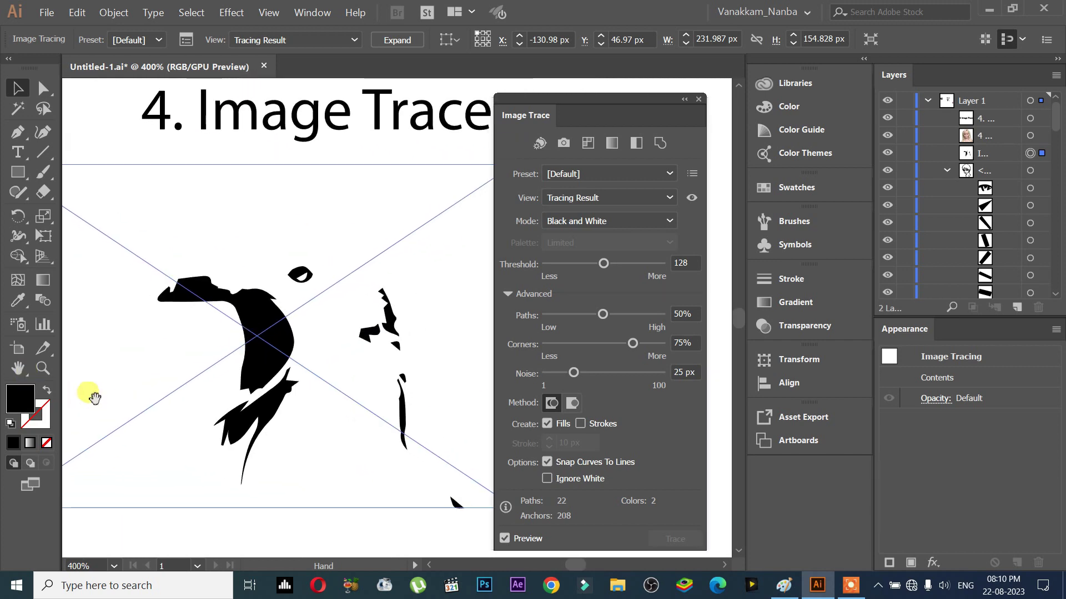
click(604, 222)
click(606, 240)
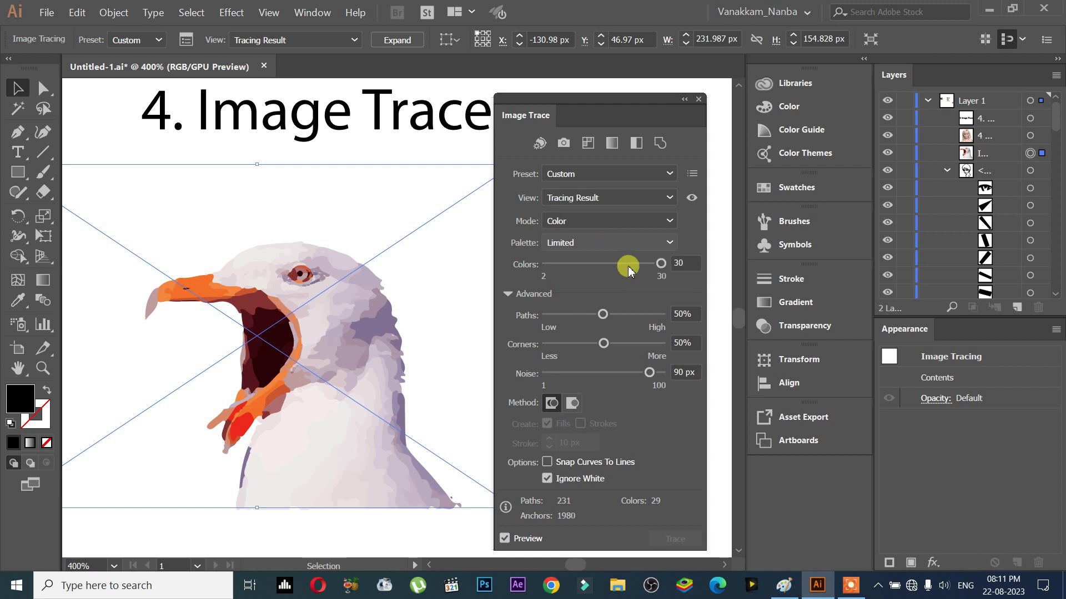
click(611, 242)
click(601, 294)
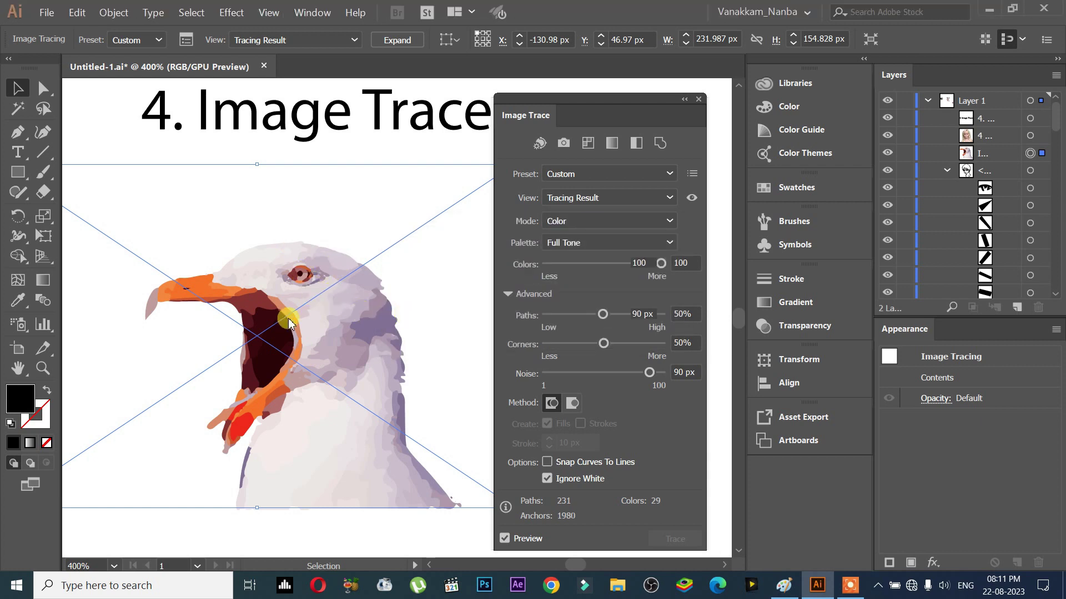
Tune the gull trace to Paths 17%, Corners 0% and Noise 68 px.
click(565, 315)
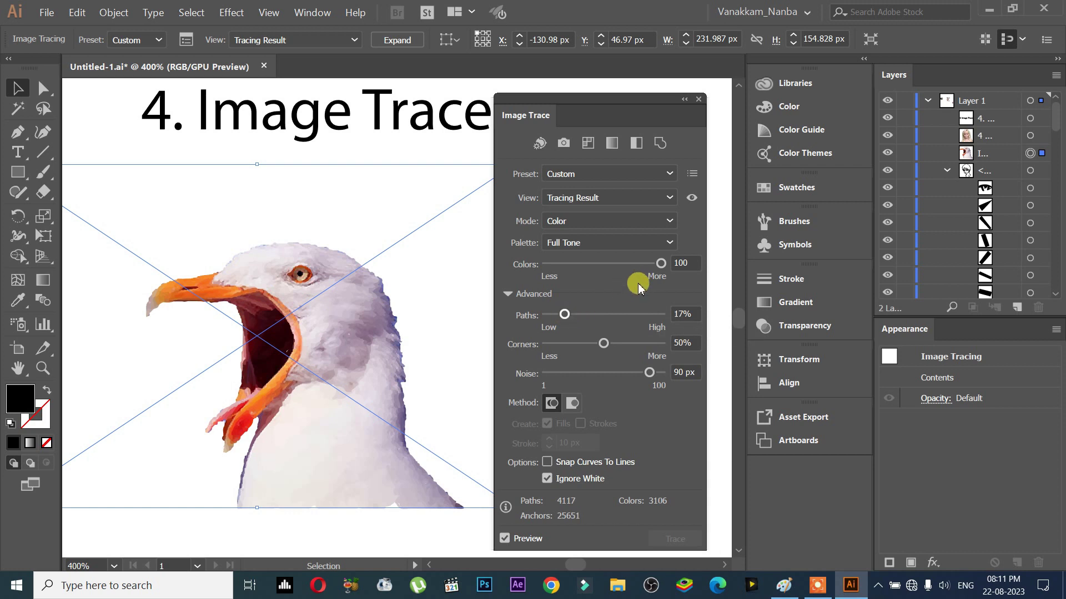
drag(612, 348, 651, 351)
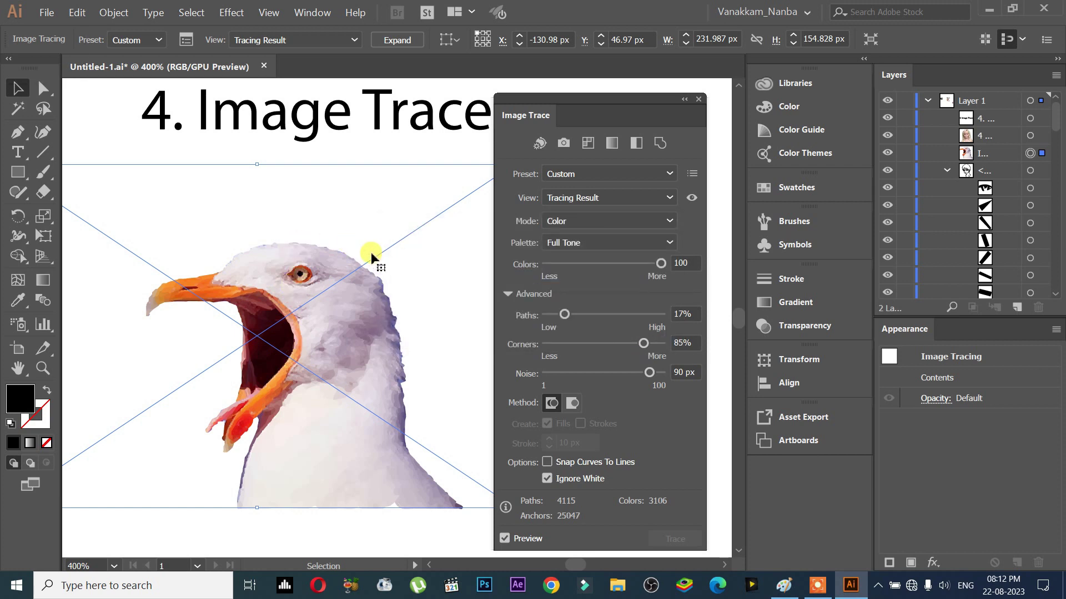
drag(563, 375, 552, 380)
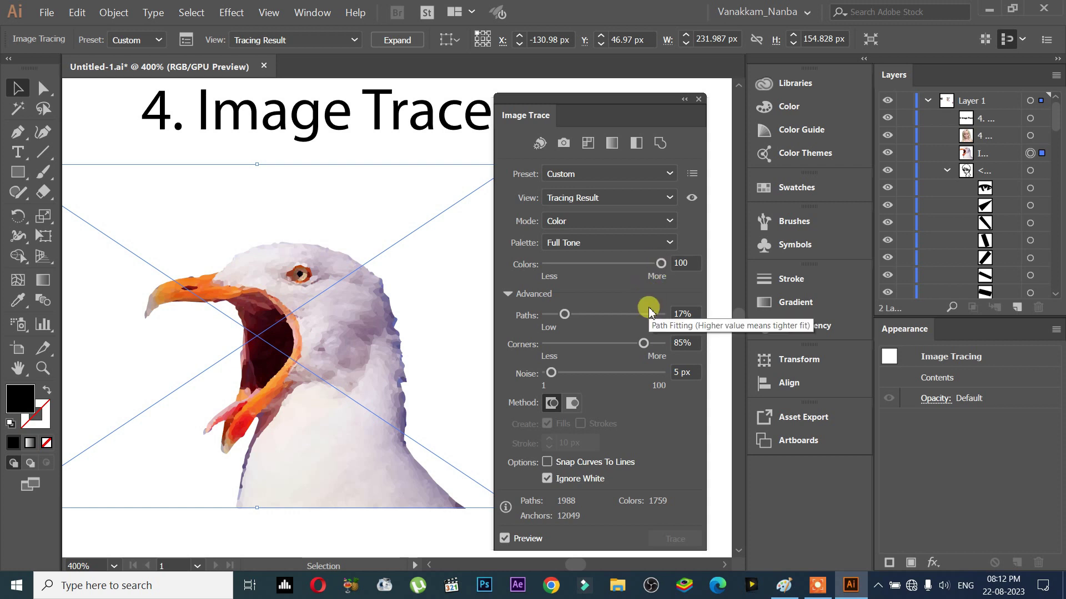
drag(563, 343, 547, 345)
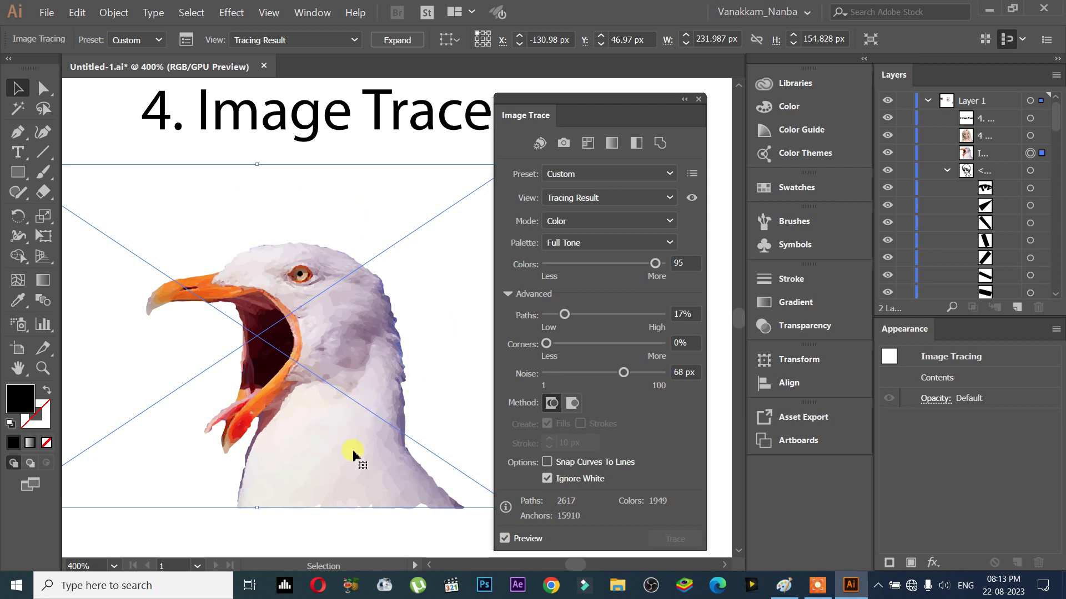
Uncheck Ignore White so the gull trace keeps white areas, giving 2620 paths and 1950 colours.
click(551, 478)
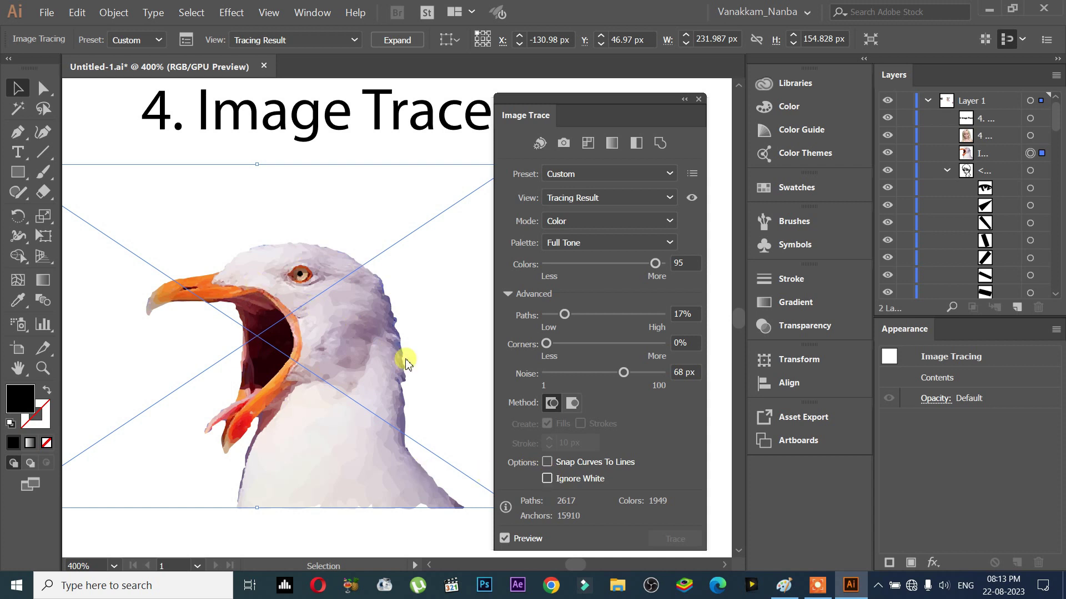
key(space)
drag(241, 382, 559, 326)
drag(257, 333, 614, 462)
mouse_move(326, 266)
mouse_down()
mouse_move(214, 382)
mouse_move(105, 352)
mouse_move(33, 350)
mouse_move(65, 362)
mouse_up()
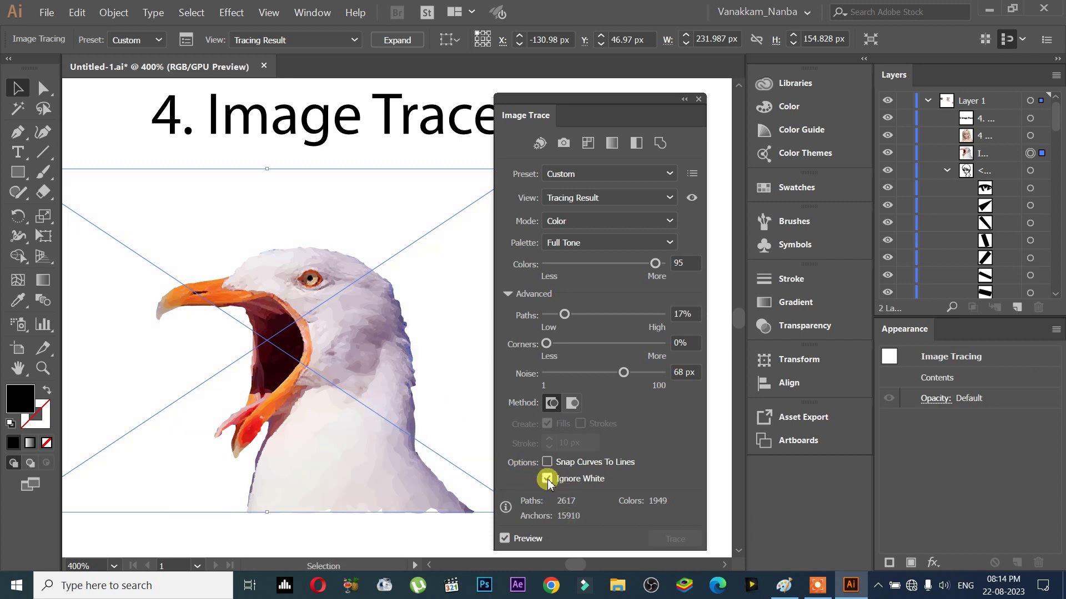
click(545, 479)
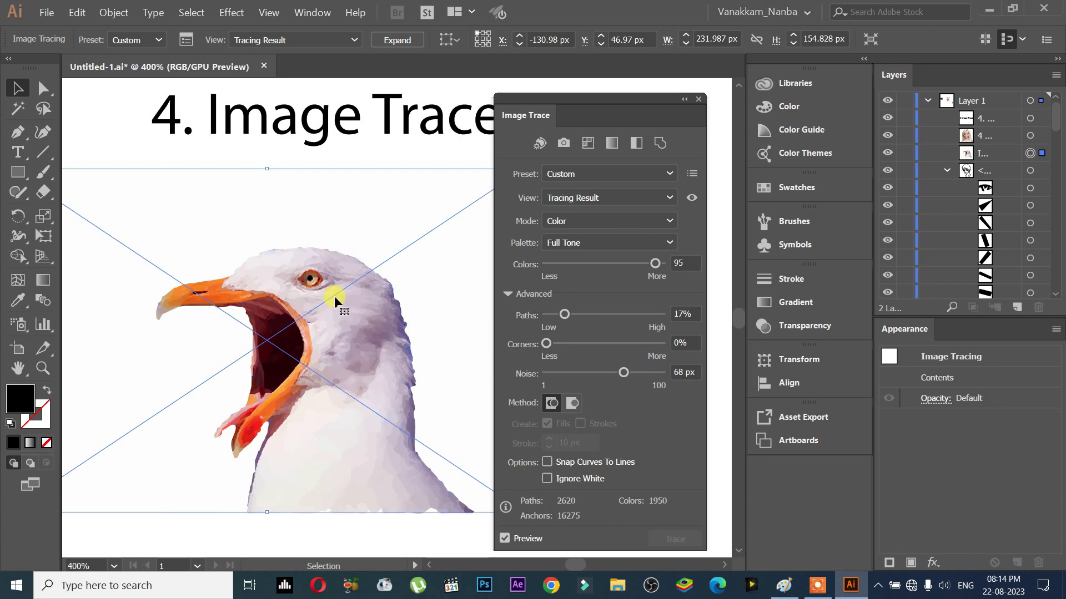
scroll(335, 301, up, 10)
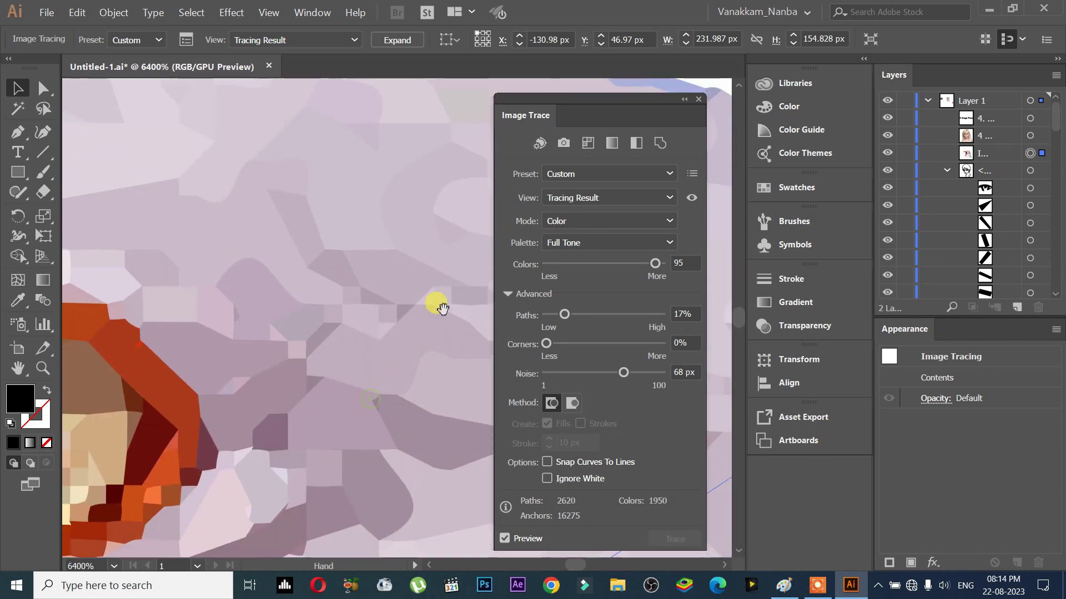
scroll(361, 321, down, 2)
scroll(430, 335, down, 5)
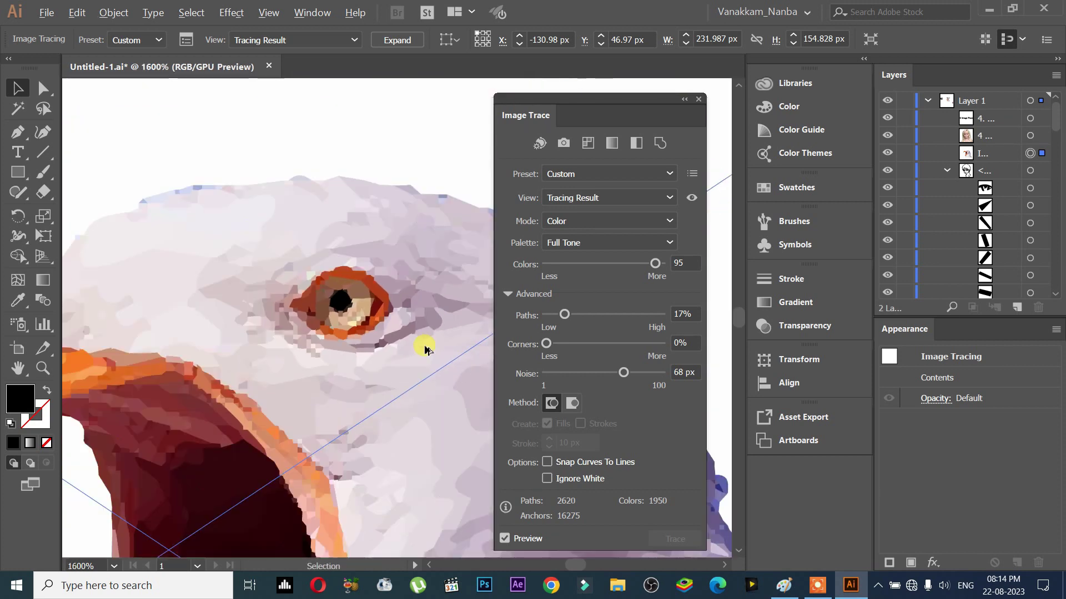
scroll(437, 430, up, 3)
scroll(438, 430, down, 3)
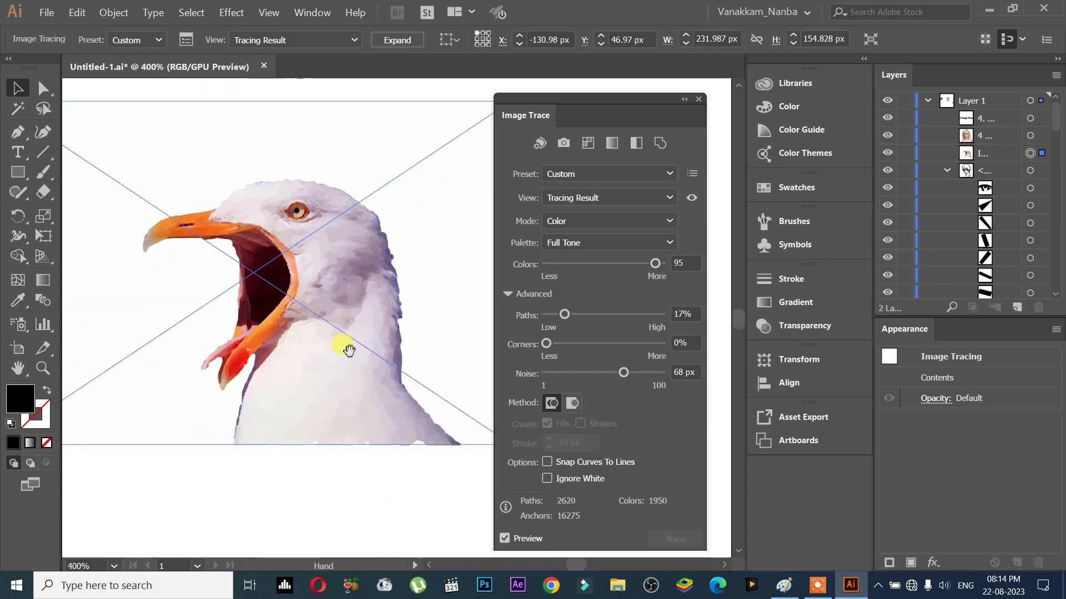
scroll(321, 312, up, 1)
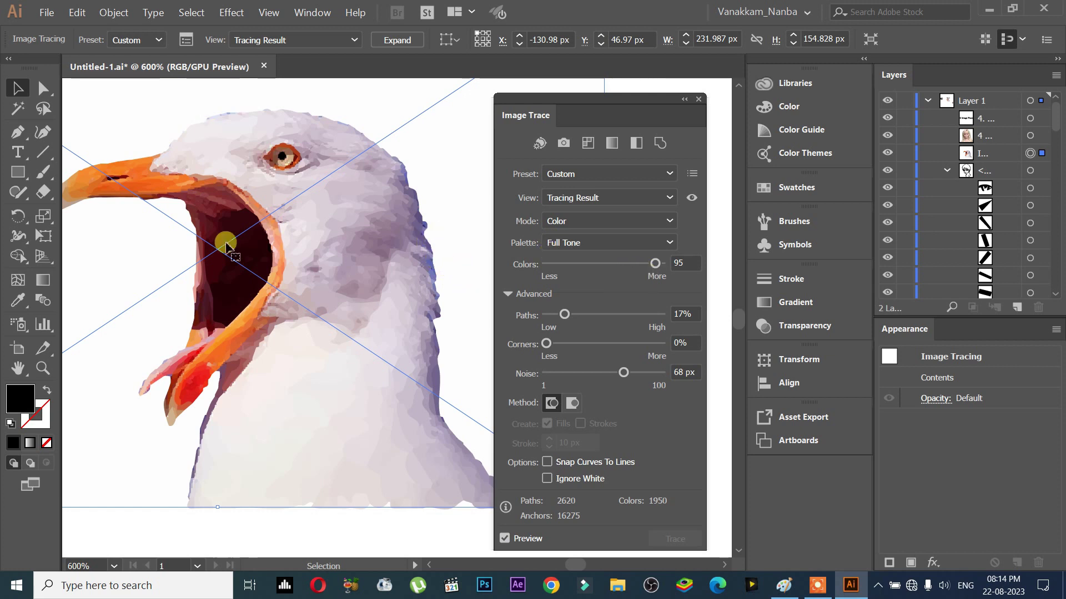
drag(305, 288, 300, 324)
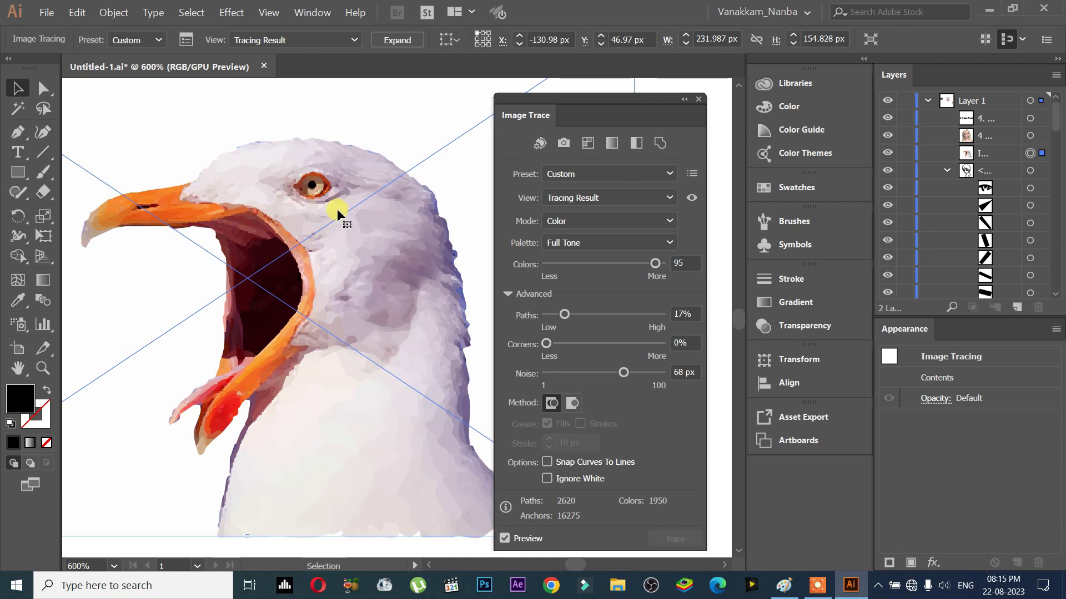
scroll(367, 253, up, 2)
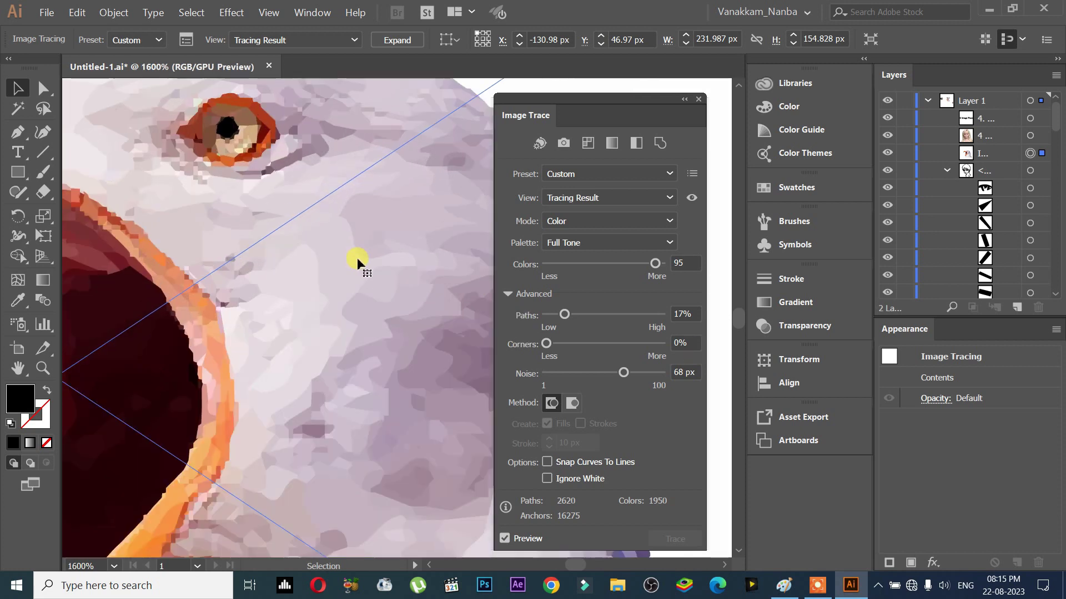
scroll(361, 272, down, 3)
scroll(355, 166, up, 6)
scroll(371, 288, down, 5)
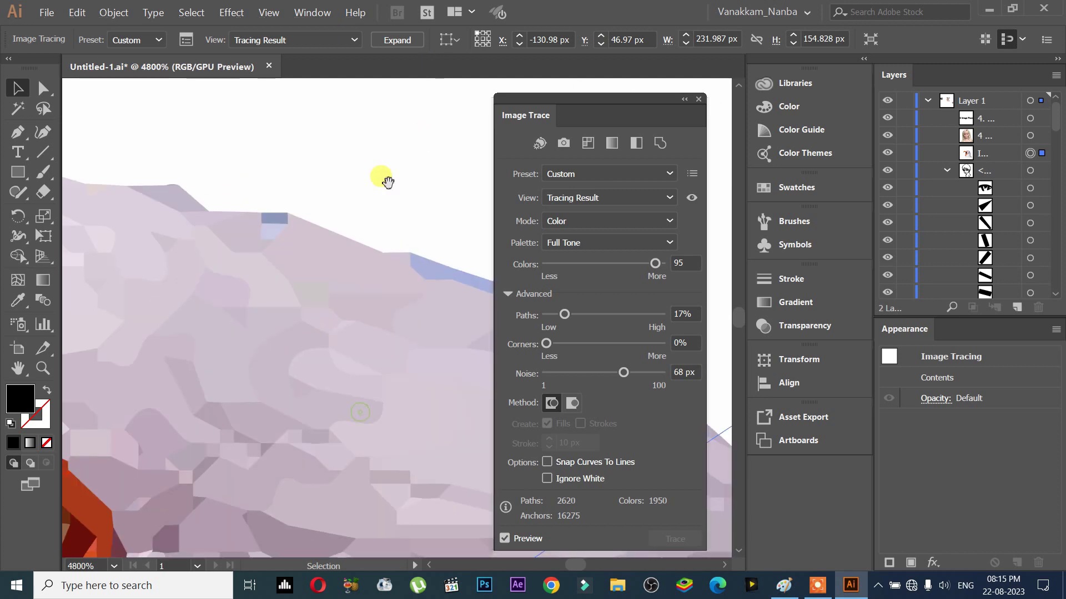
scroll(333, 347, up, 3)
scroll(345, 361, down, 5)
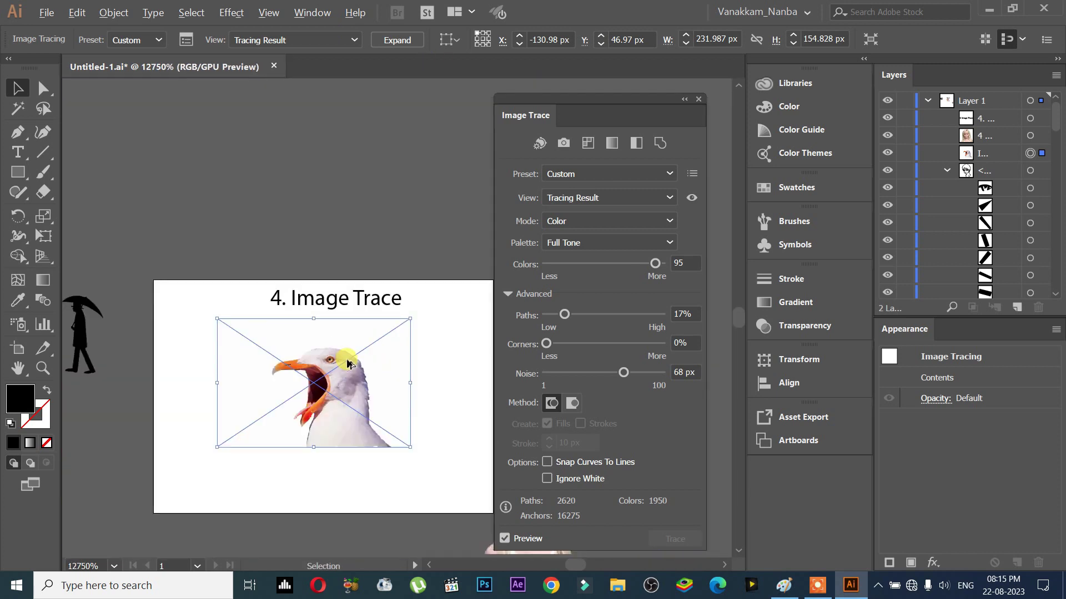
scroll(385, 285, up, 3)
scroll(378, 276, up, 3)
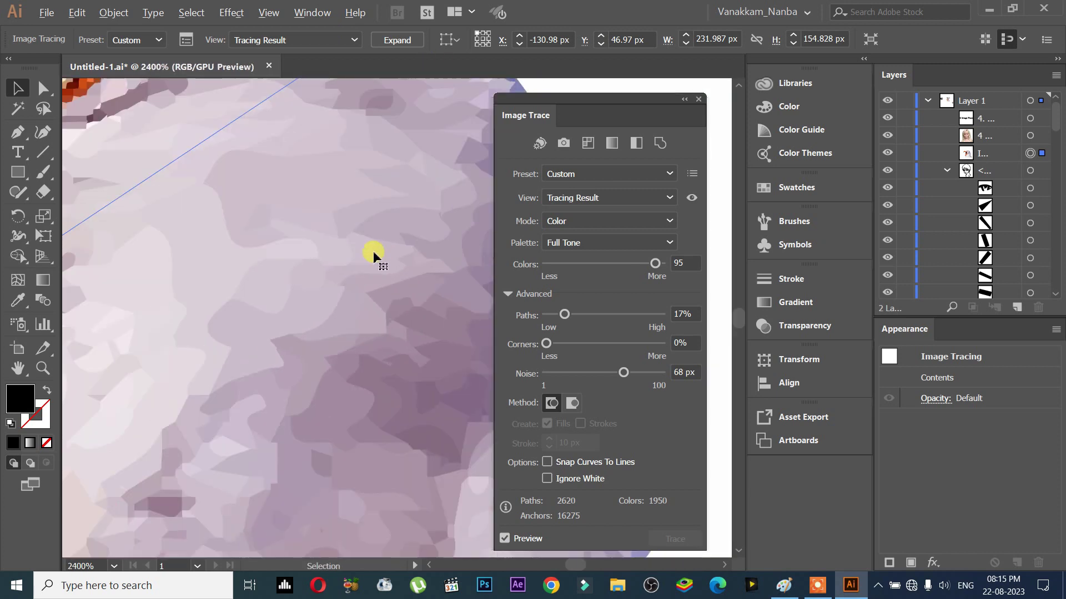
click(698, 195)
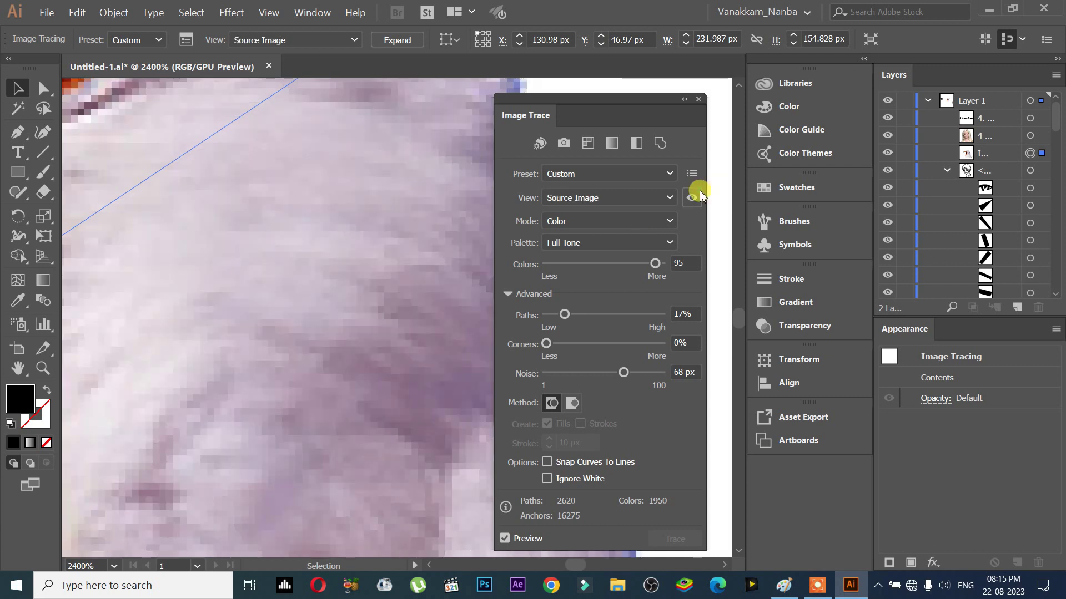
scroll(333, 377, up, 2)
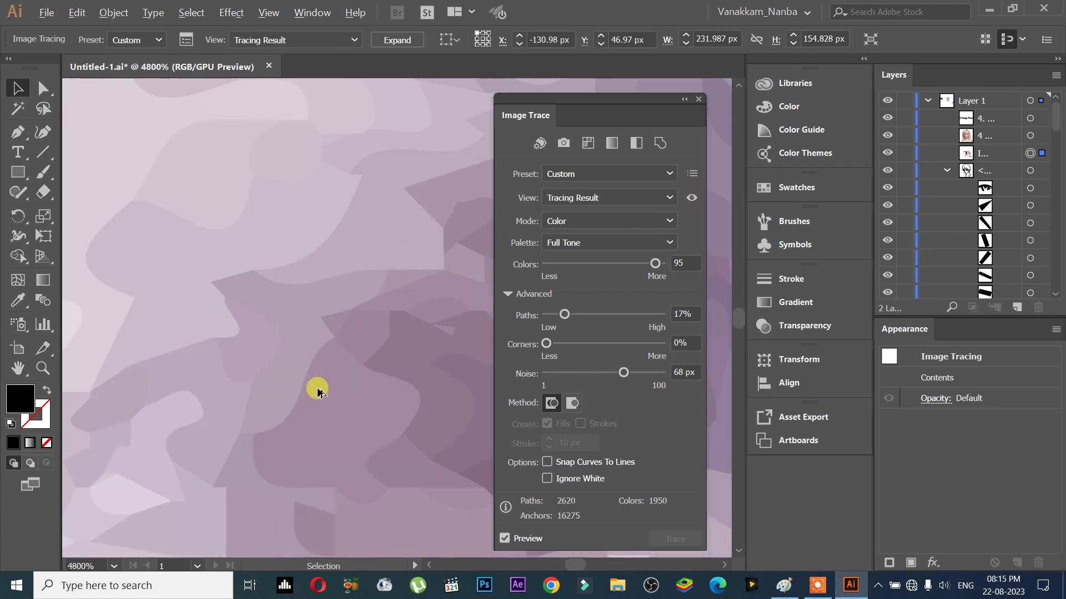
scroll(322, 398, down, 7)
scroll(350, 443, up, 1)
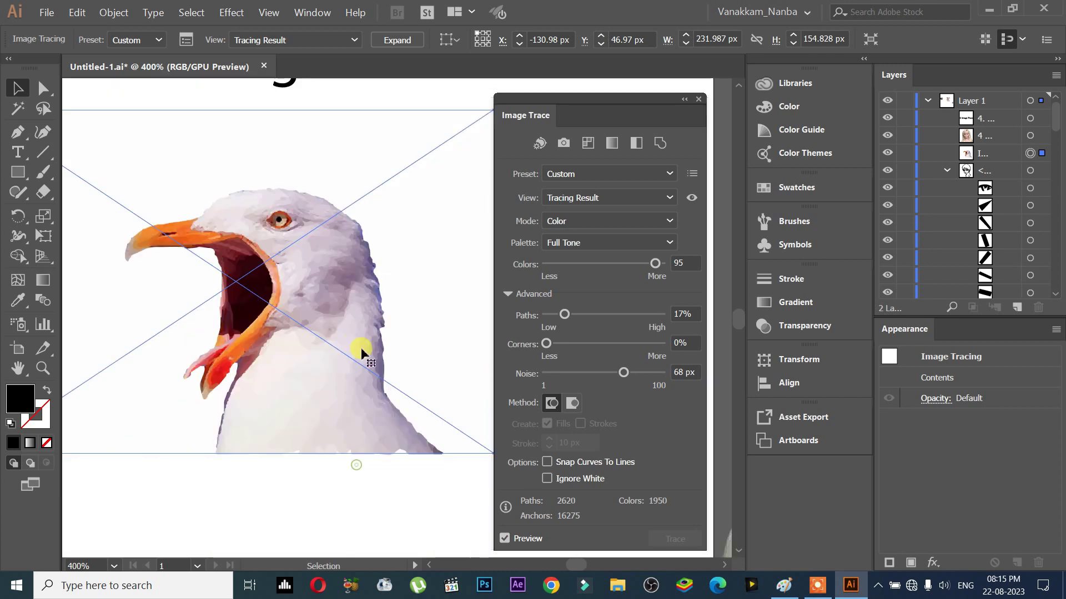
scroll(361, 349, down, 3)
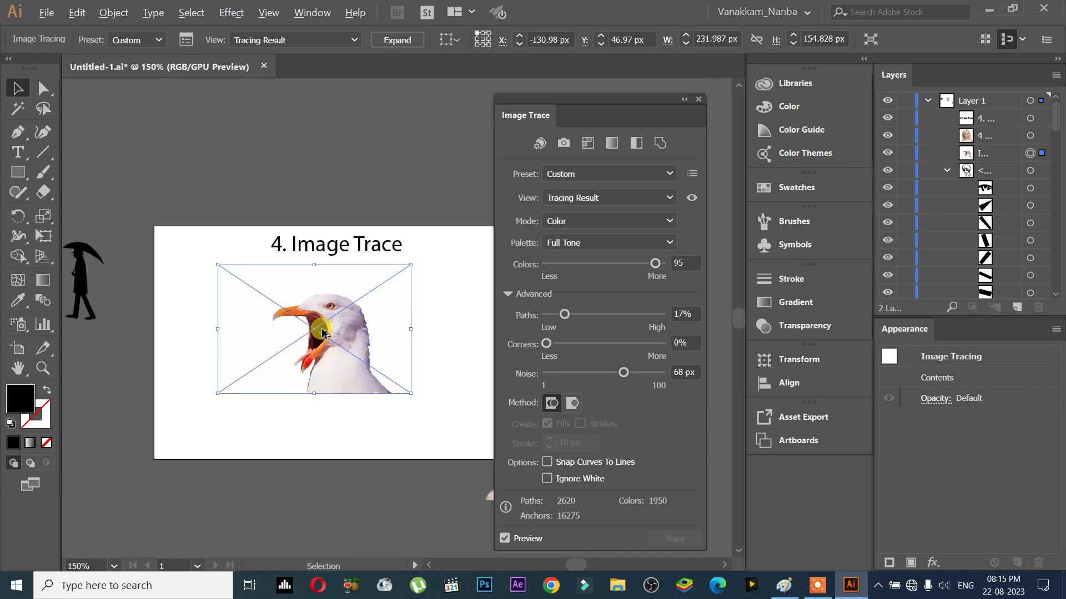
scroll(325, 334, up, 2)
scroll(388, 372, down, 1)
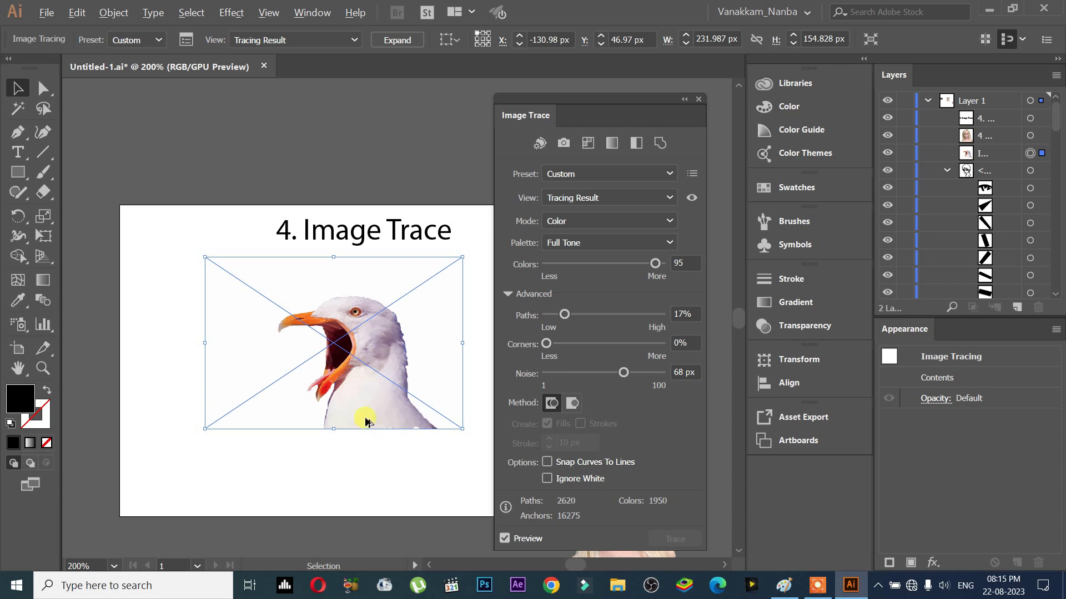
scroll(366, 423, down, 1)
scroll(319, 442, down, 1)
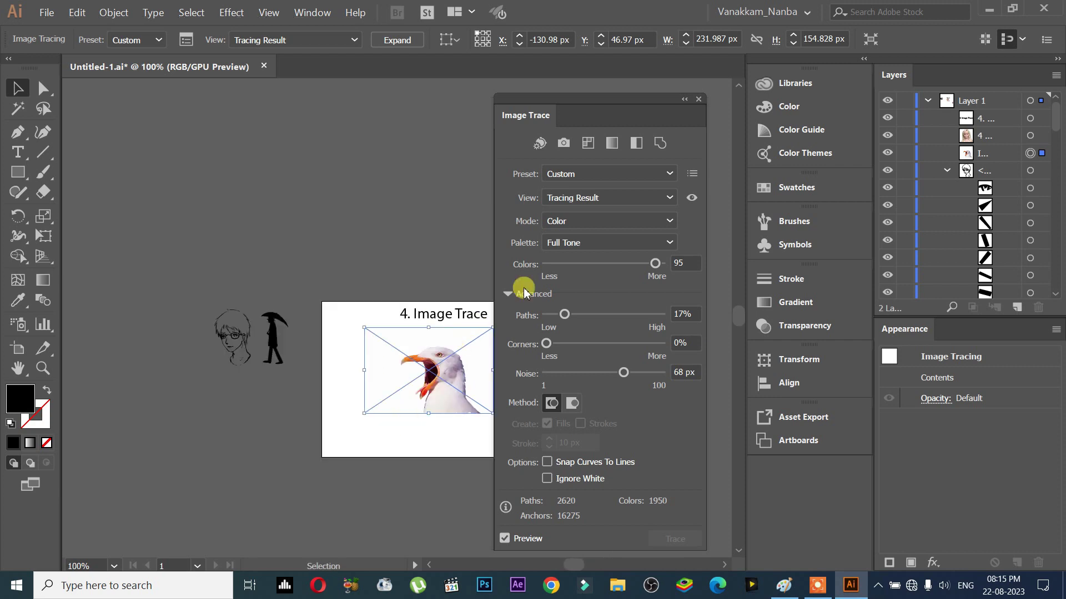
Expand the gull trace, close the Image Trace panel, and move the gull off the artboard, lower left.
click(408, 39)
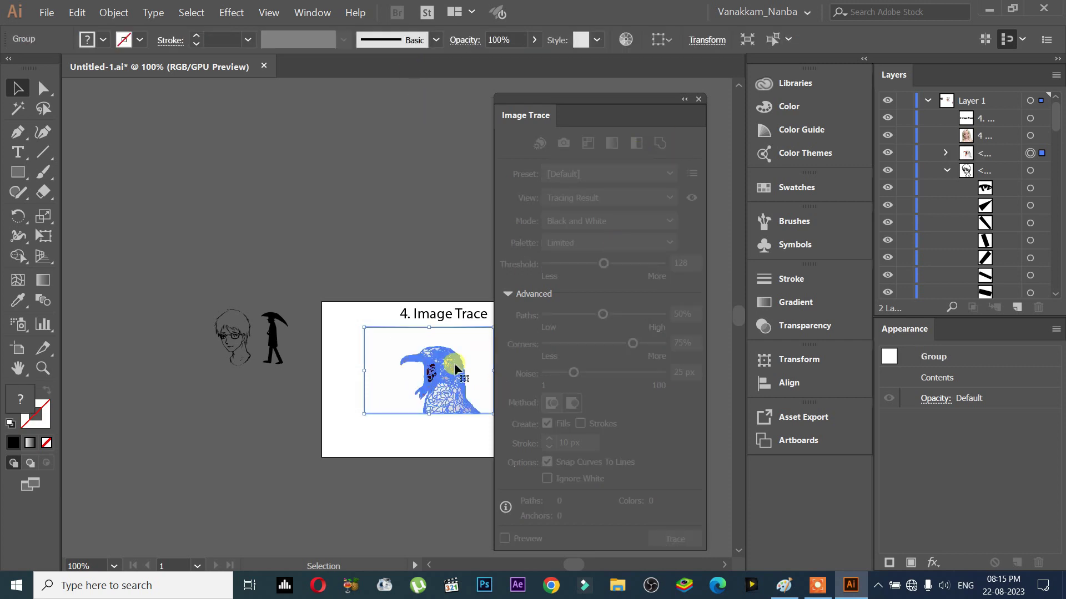
scroll(444, 380, up, 6)
scroll(337, 431, down, 2)
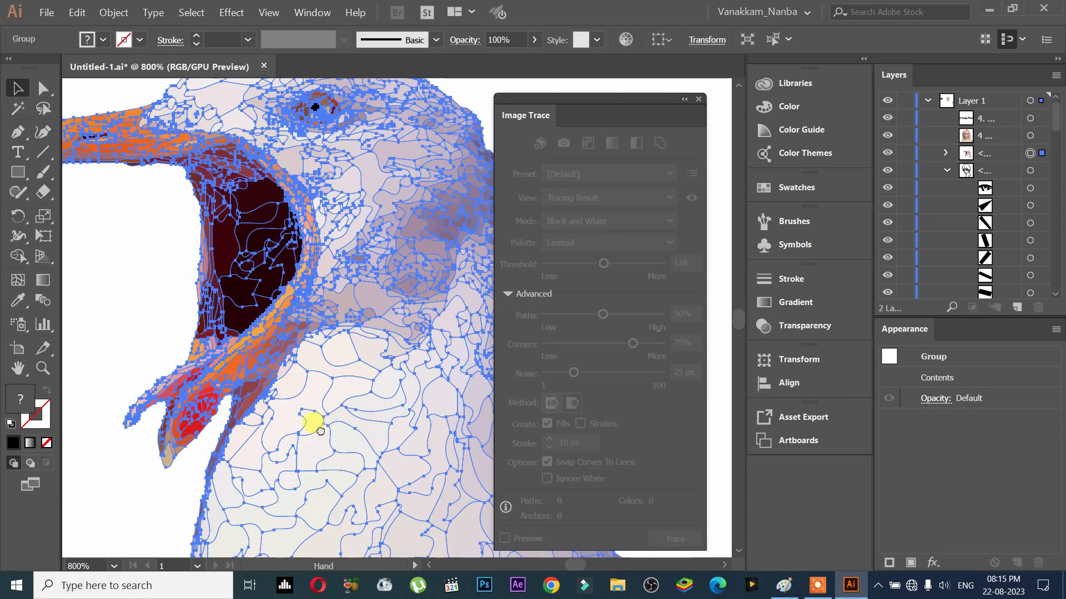
click(698, 99)
scroll(323, 387, down, 3)
drag(323, 387, 533, 395)
mouse_move(606, 348)
mouse_down()
mouse_move(286, 374)
mouse_move(245, 455)
mouse_up()
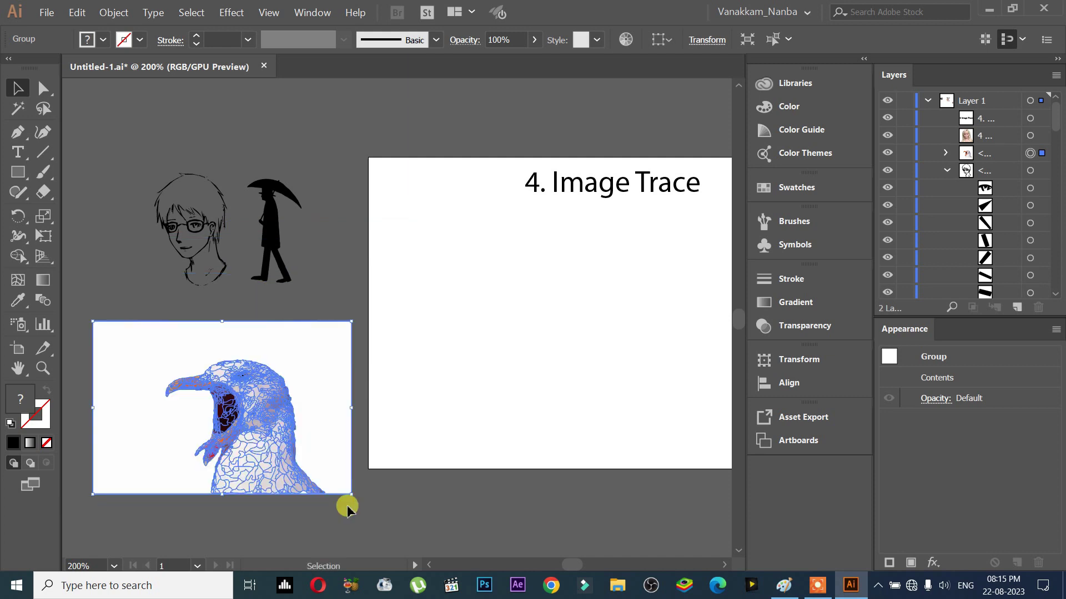
click(405, 509)
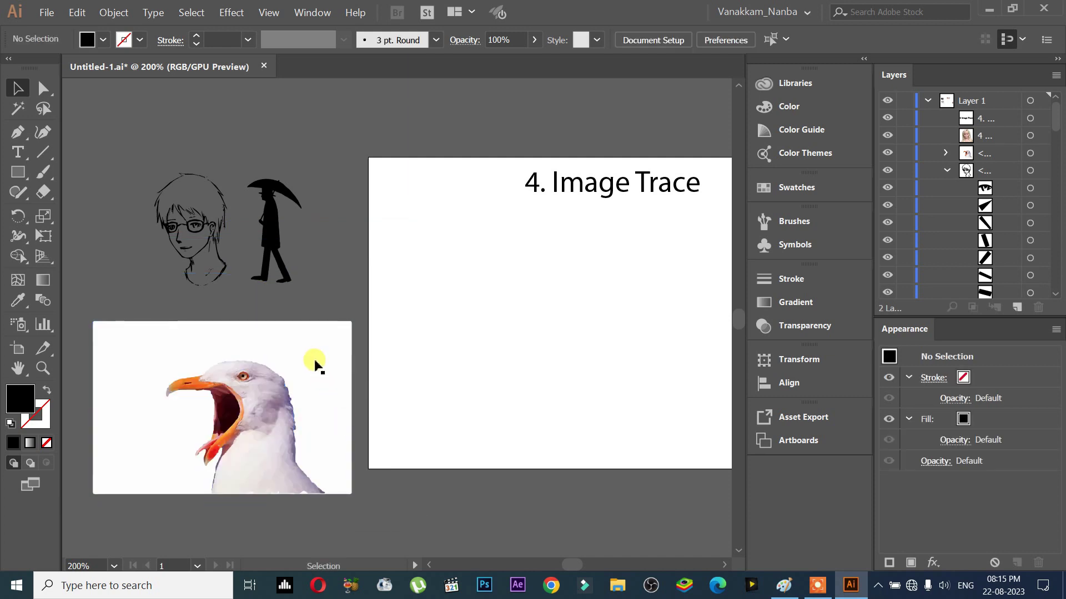
Isolate the traced gull group, delete its white background shape, and exit isolation mode.
click(315, 364)
double_click(314, 362)
click(314, 361)
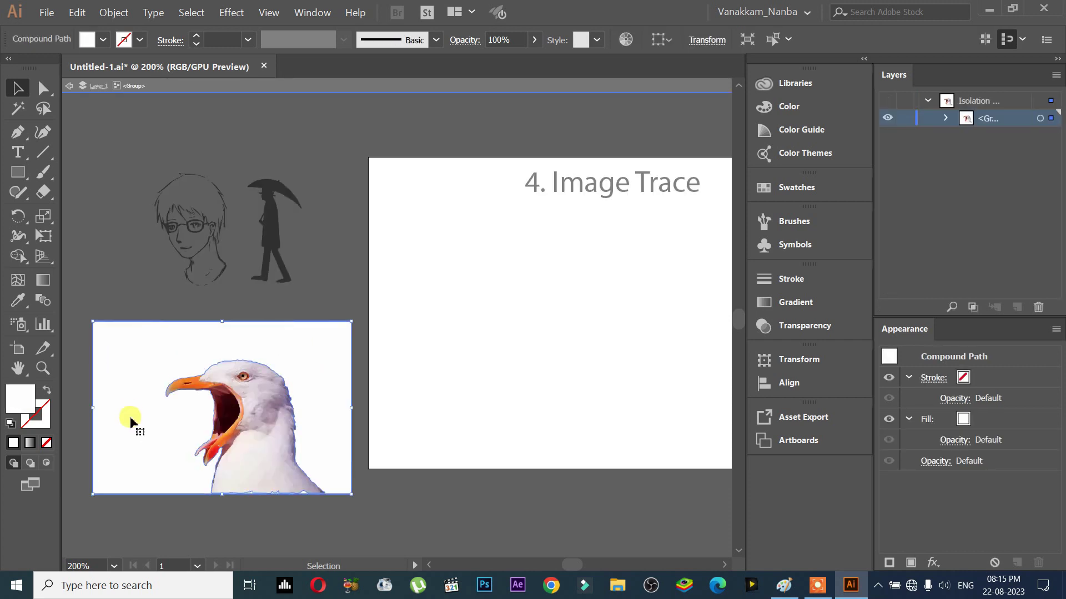
key(Delete)
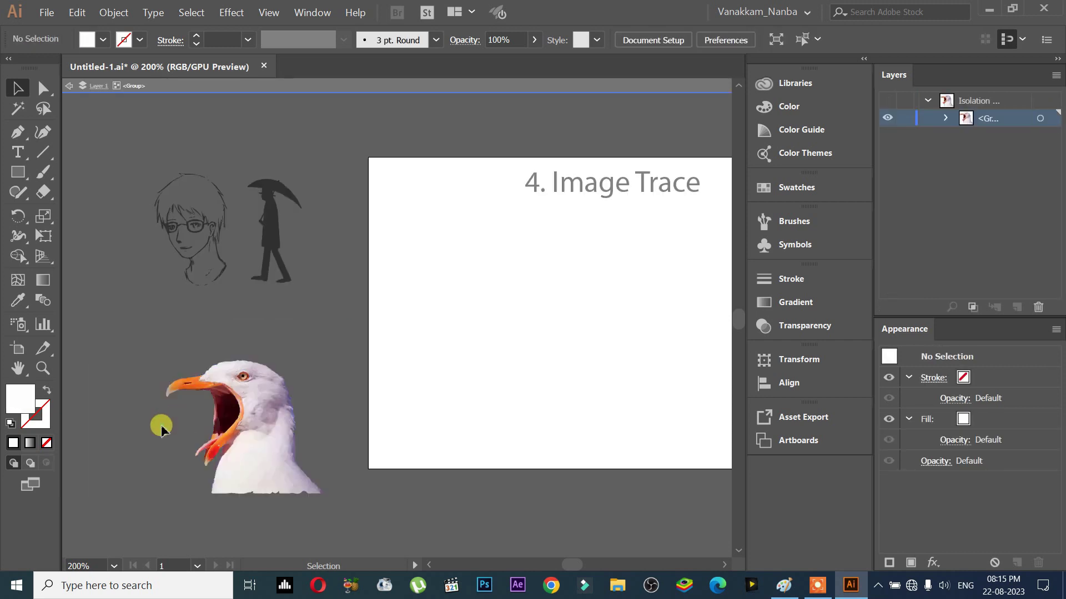
key(Escape)
scroll(252, 440, up, 3)
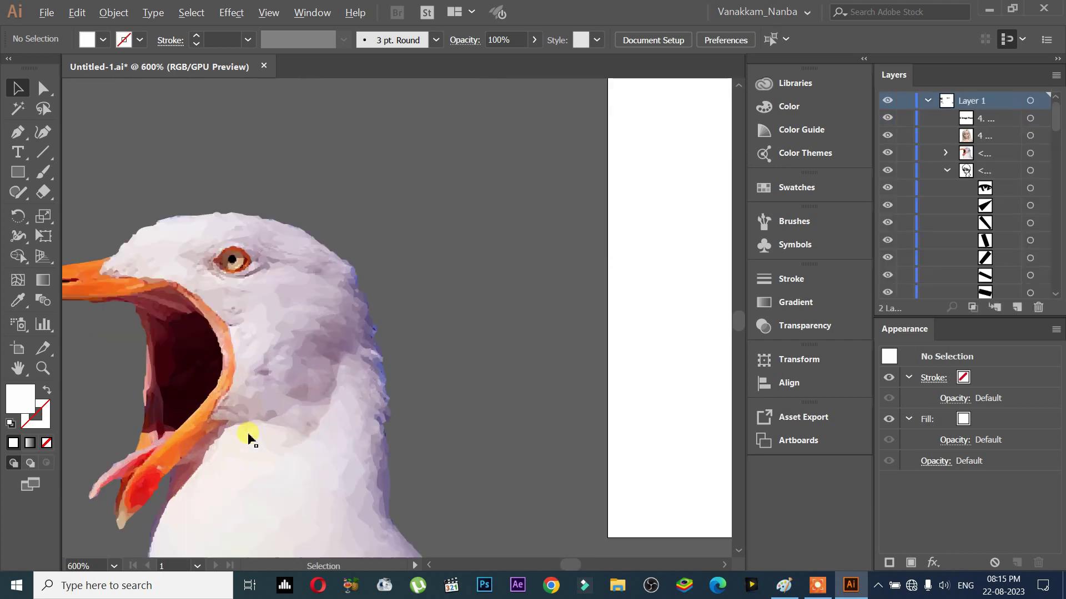
scroll(500, 369, left, 5)
scroll(499, 368, down, 2)
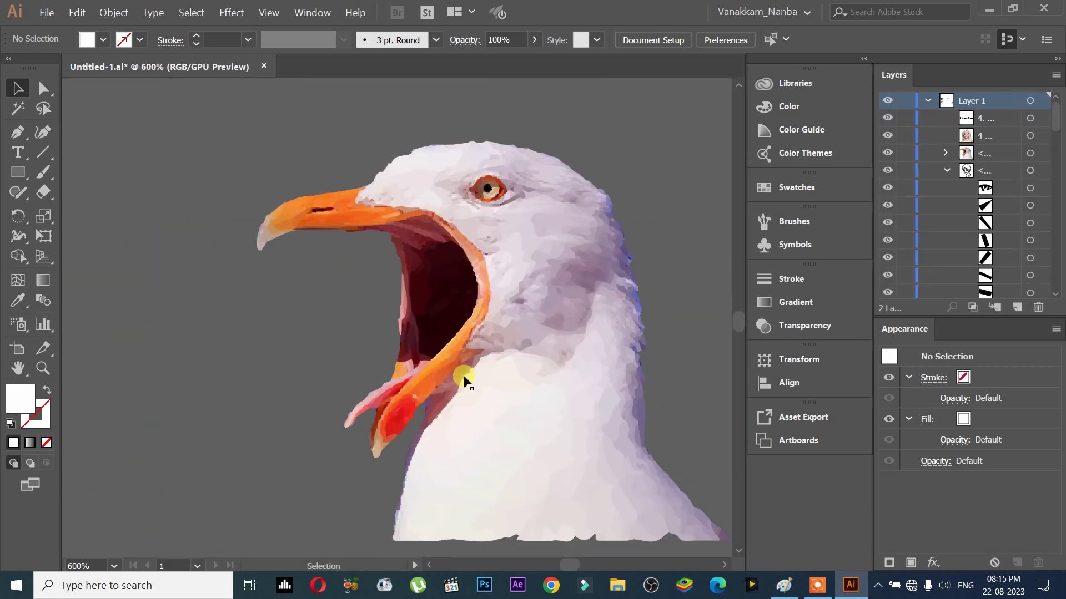
scroll(466, 465, up, 2)
scroll(205, 431, up, 1)
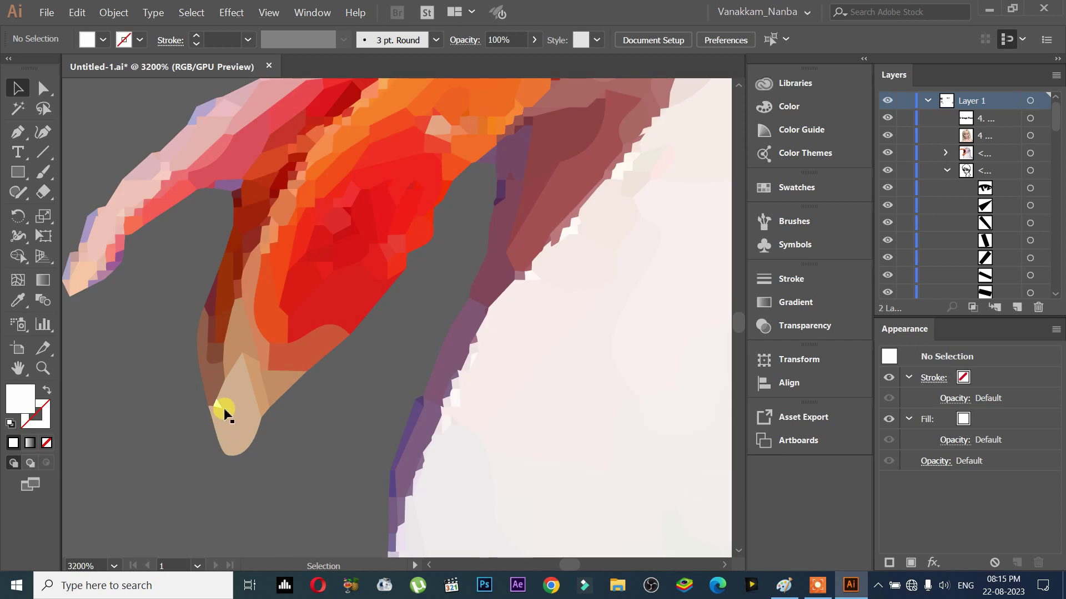
scroll(224, 408, down, 2)
scroll(298, 447, down, 1)
scroll(300, 469, down, 1)
scroll(322, 467, down, 1)
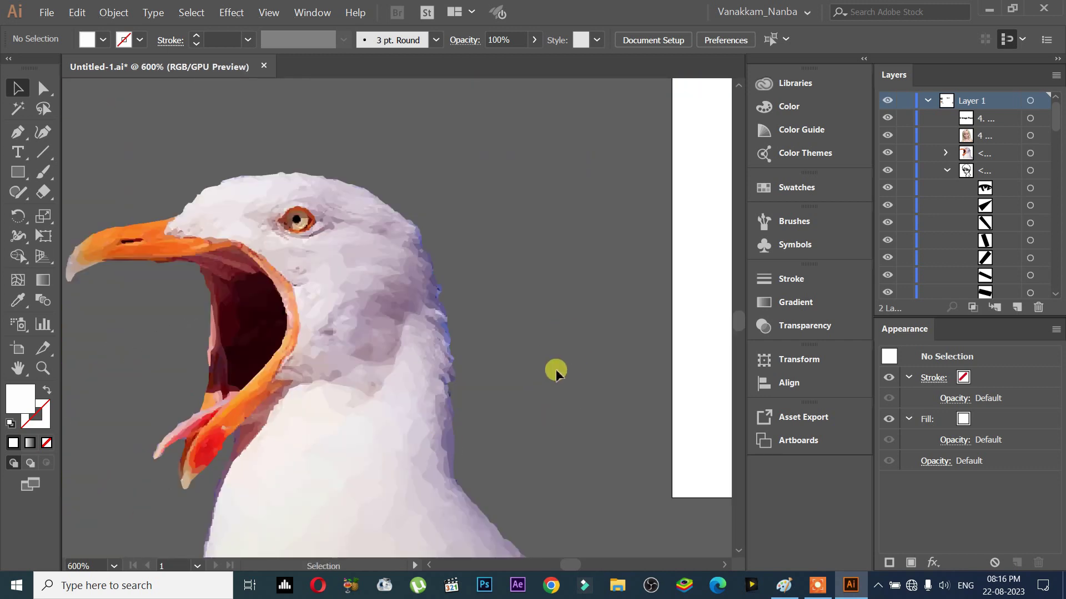
scroll(555, 373, down, 1)
drag(495, 424, 469, 401)
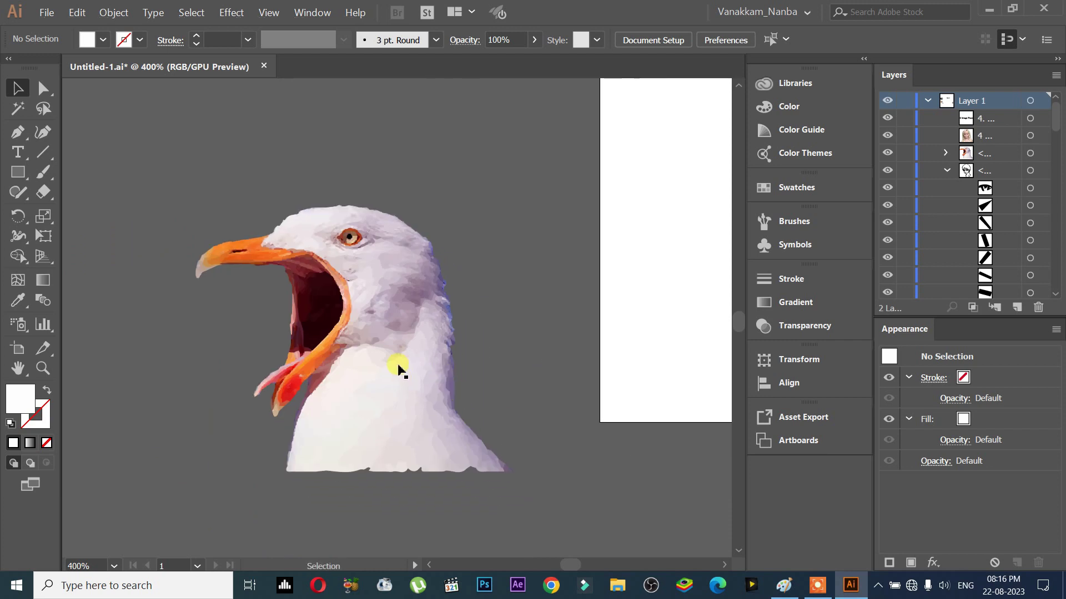
scroll(375, 260, up, 5)
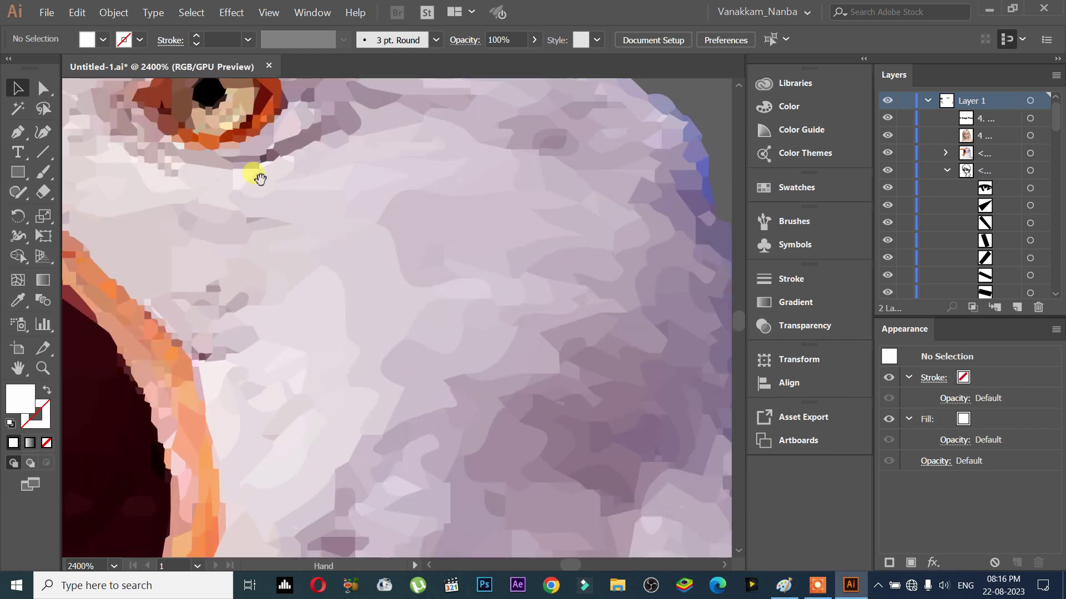
drag(247, 390, 237, 425)
drag(321, 336, 462, 431)
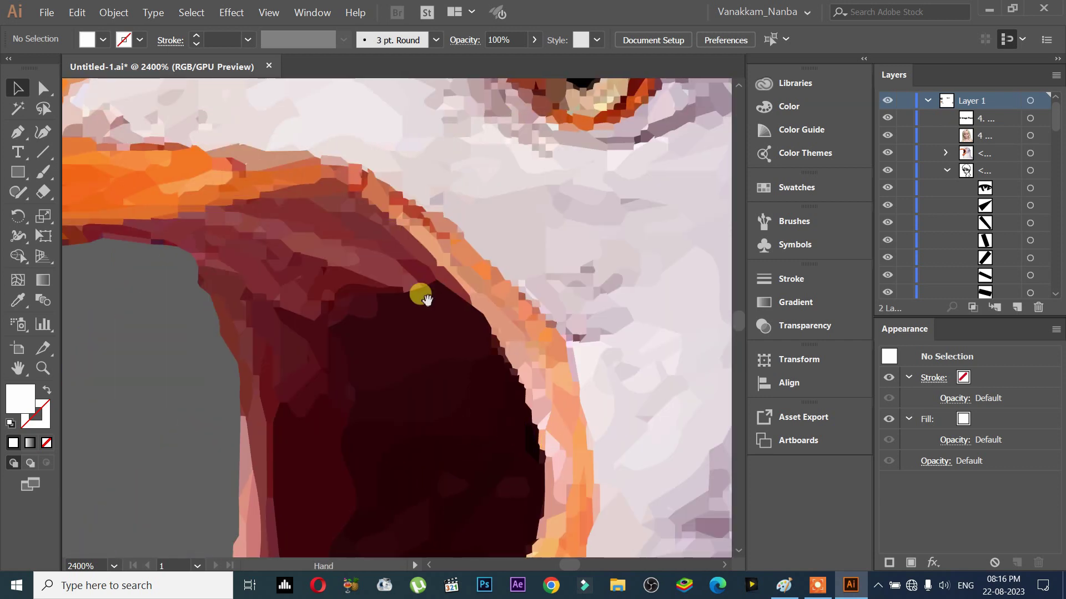
scroll(427, 300, down, 3)
scroll(357, 374, up, 3)
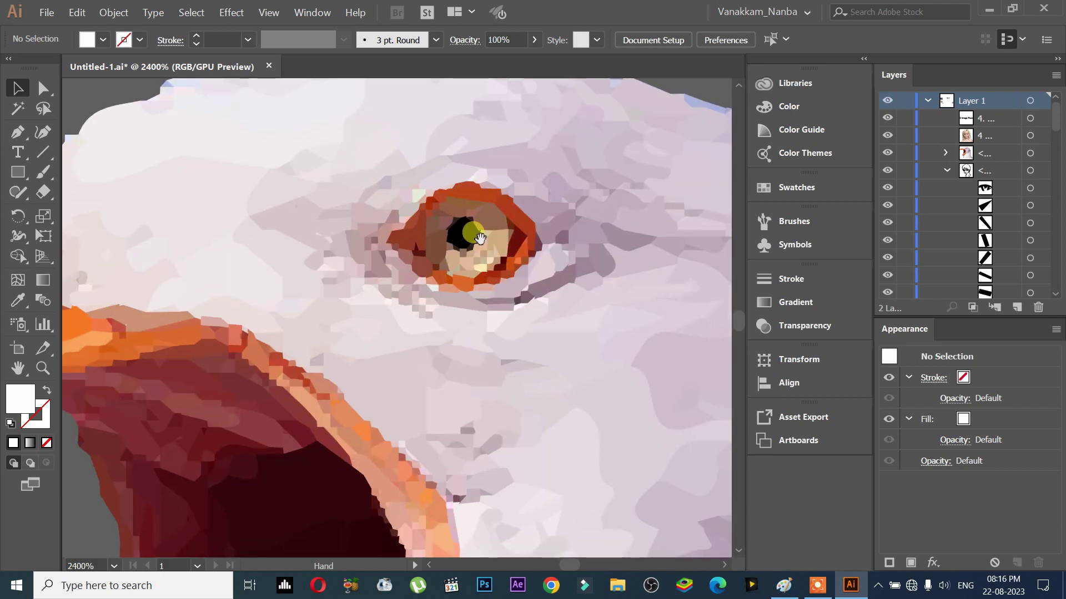
scroll(457, 305, down, 3)
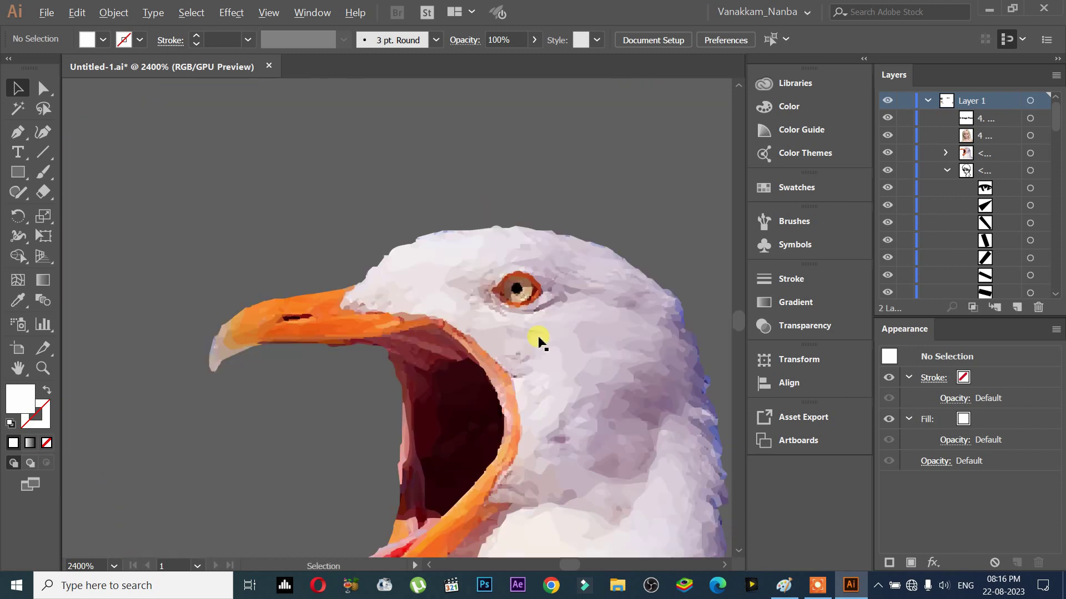
scroll(278, 161, up, 2)
scroll(351, 222, down, 2)
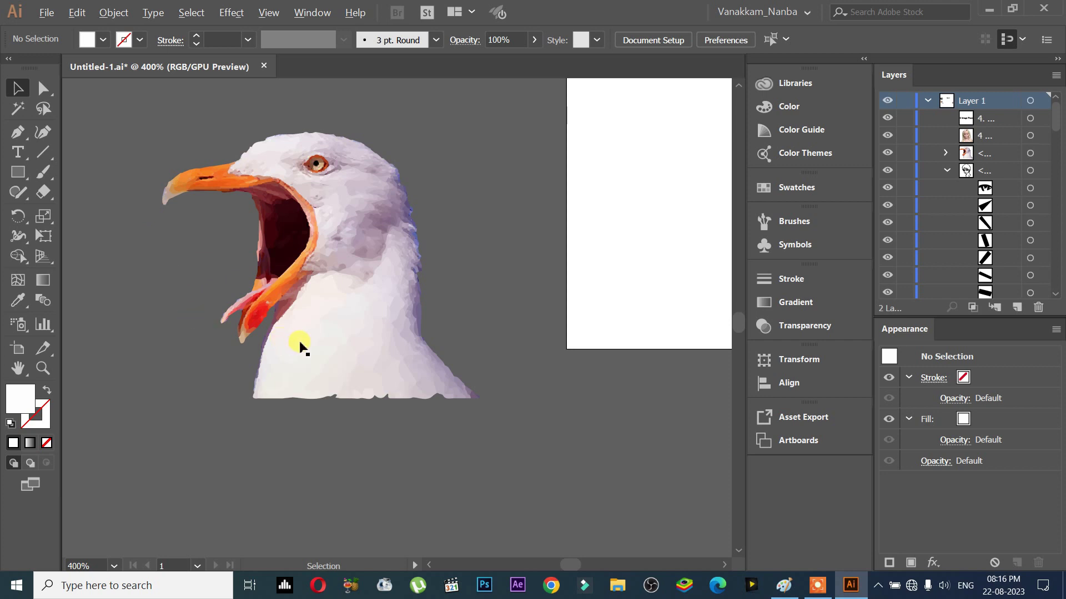
scroll(300, 347, down, 2)
click(283, 311)
Scale the seagull group down and nudge it slightly right.
click(346, 356)
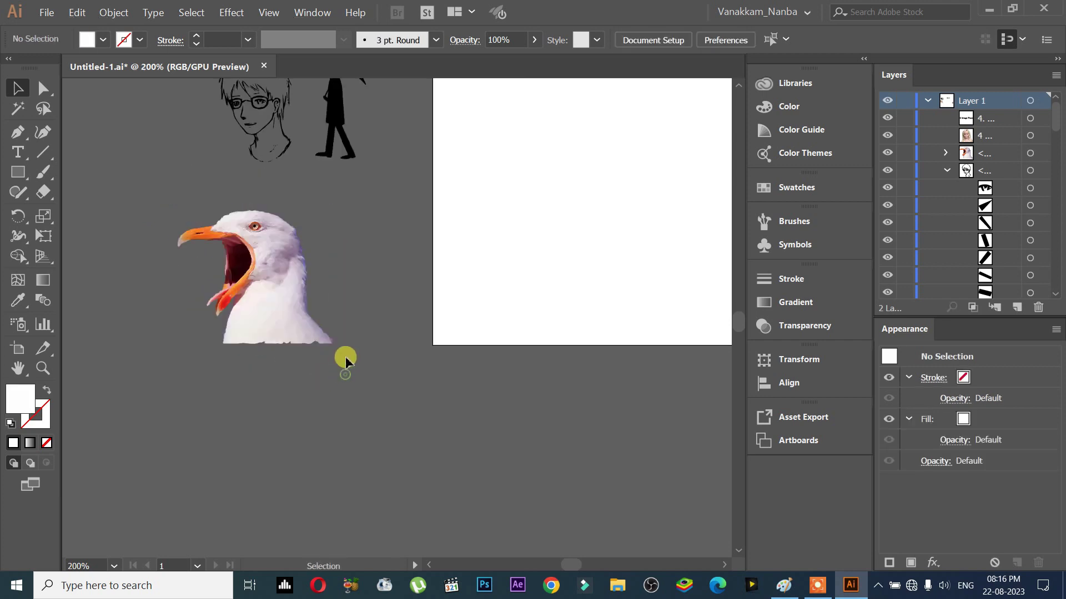
mouse_move(302, 314)
mouse_down()
mouse_move(338, 328)
mouse_move(358, 355)
mouse_move(344, 352)
mouse_move(344, 375)
mouse_up()
scroll(302, 441, up, 2)
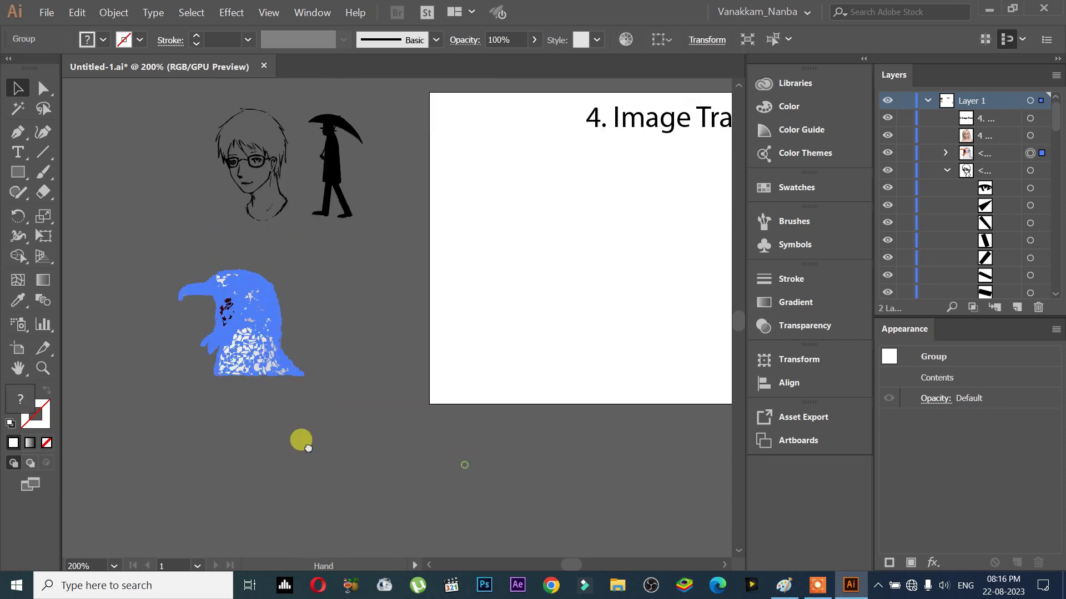
scroll(384, 454, right, 5)
scroll(385, 454, right, 2)
Move the girl photo 4 psd.psd onto the Image Trace artboard and trace it with the Default preset.
drag(709, 436, 492, 362)
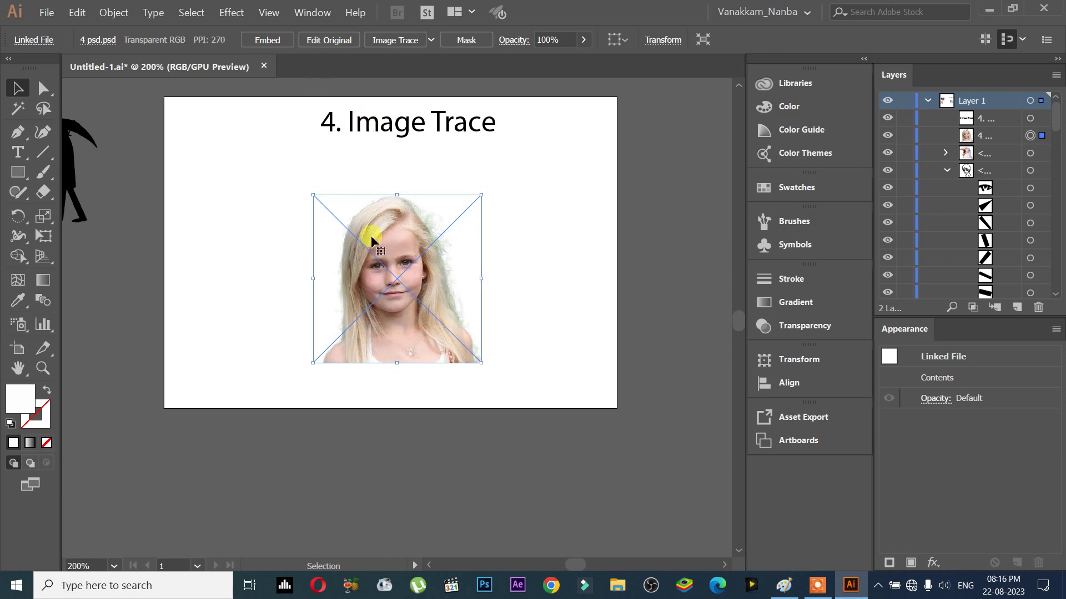
click(387, 41)
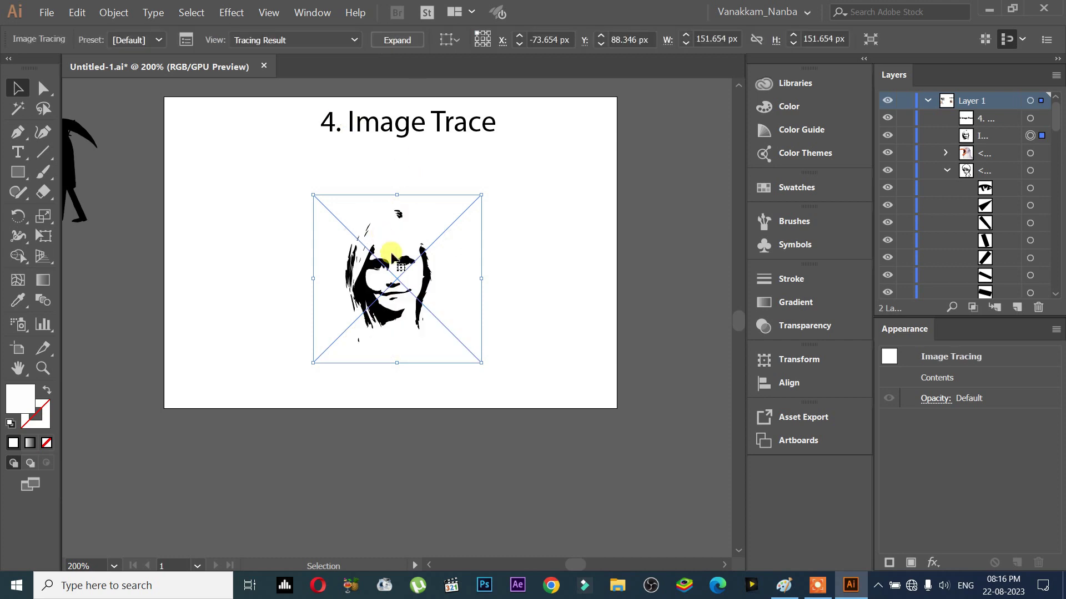
scroll(397, 266, up, 3)
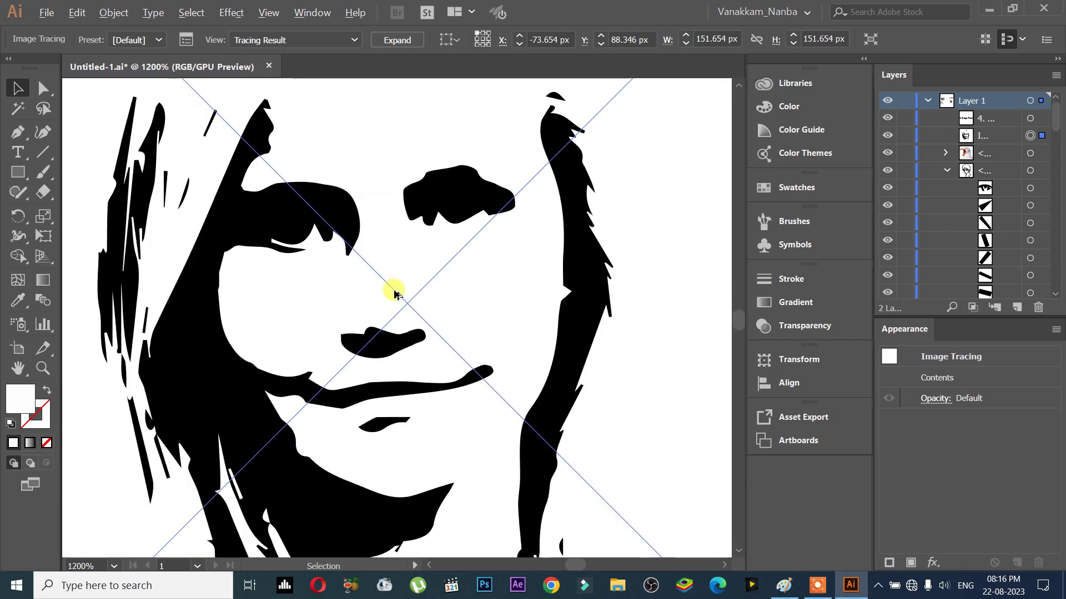
Raise the girl trace's threshold, then switch it to Color mode with a Limited 30-colour palette.
scroll(405, 303, down, 3)
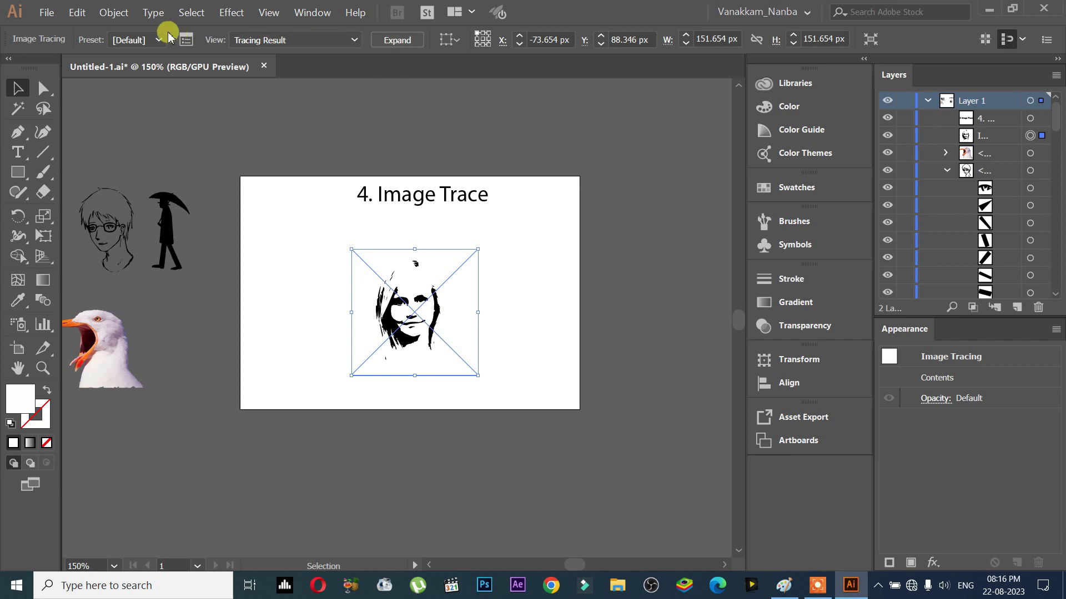
click(186, 39)
drag(594, 109, 620, 109)
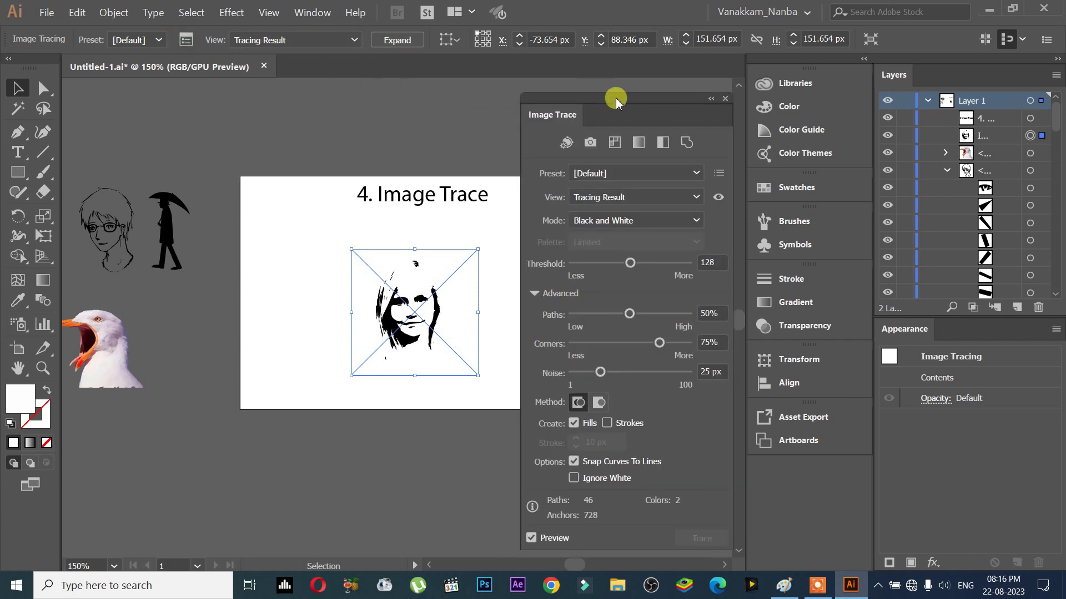
drag(633, 263, 690, 267)
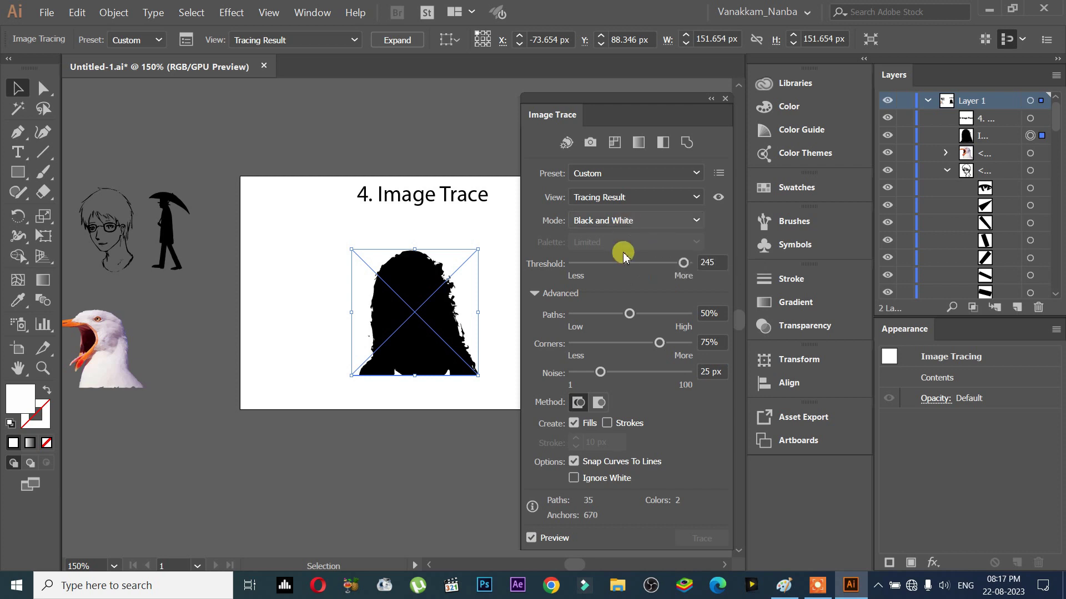
click(610, 219)
click(613, 237)
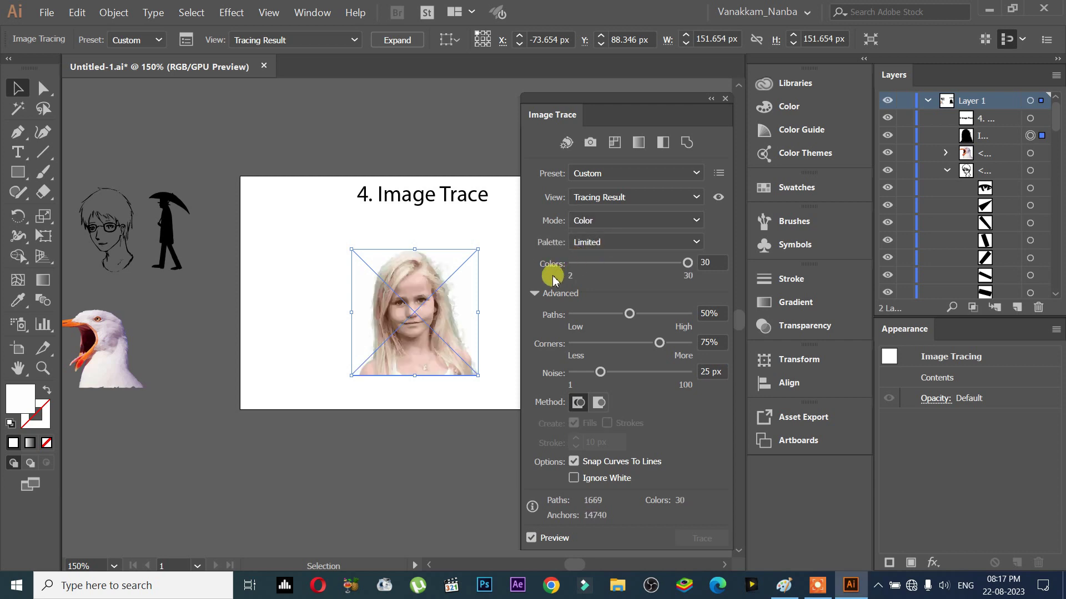
Change the girl trace's palette from Limited to Full Tone, raising Colors to 100.
scroll(447, 297, up, 6)
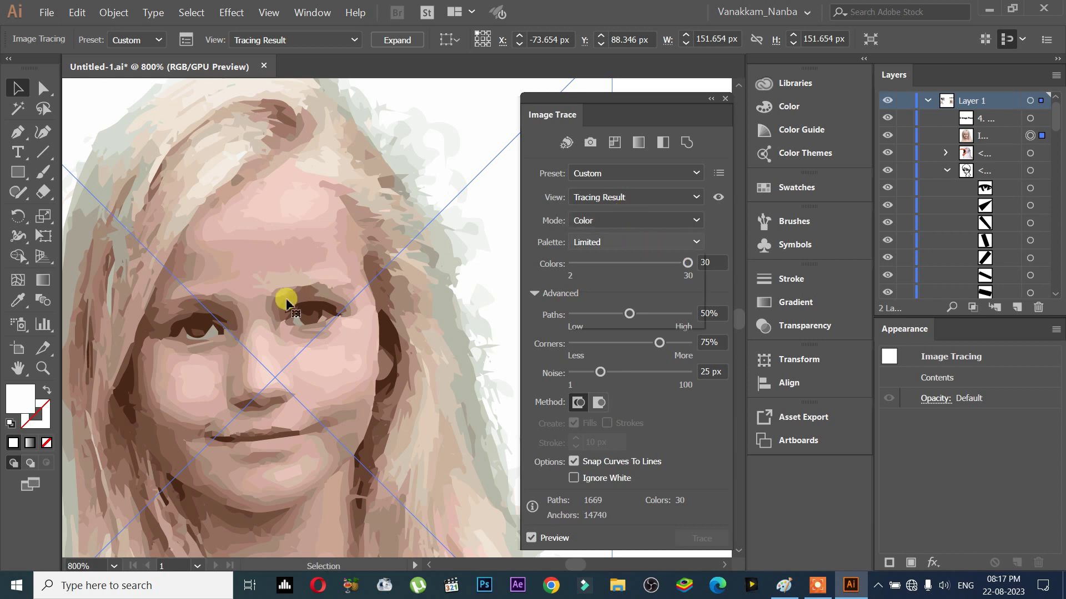
click(633, 242)
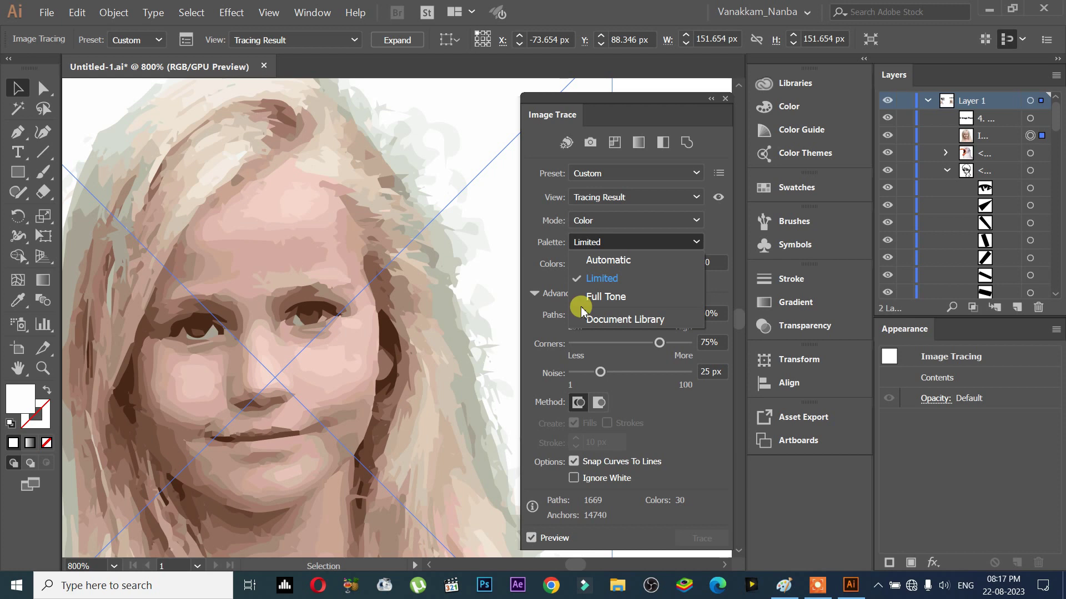
click(685, 282)
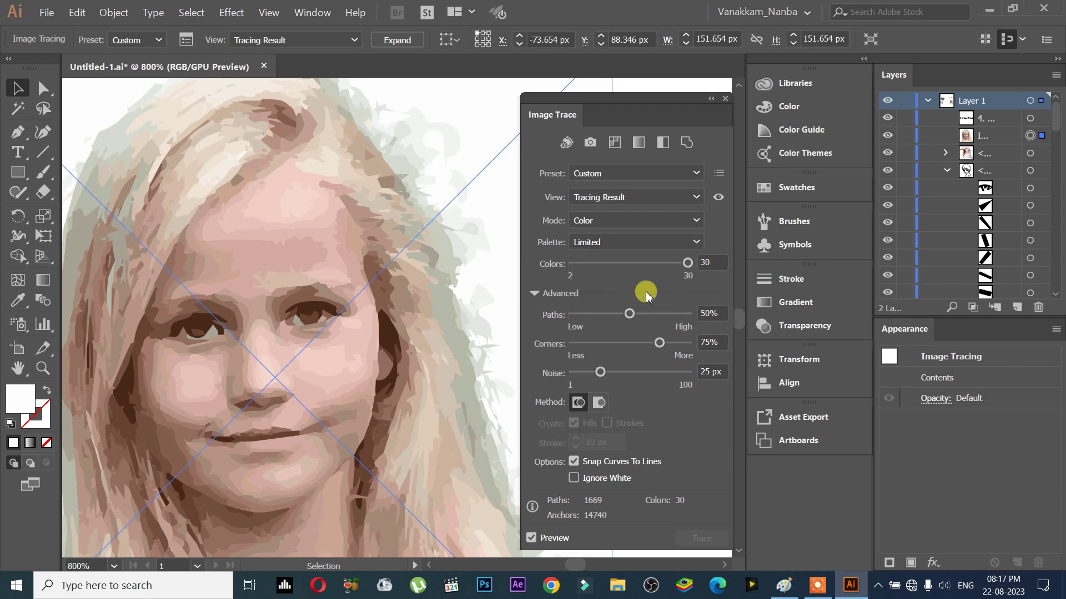
click(703, 263)
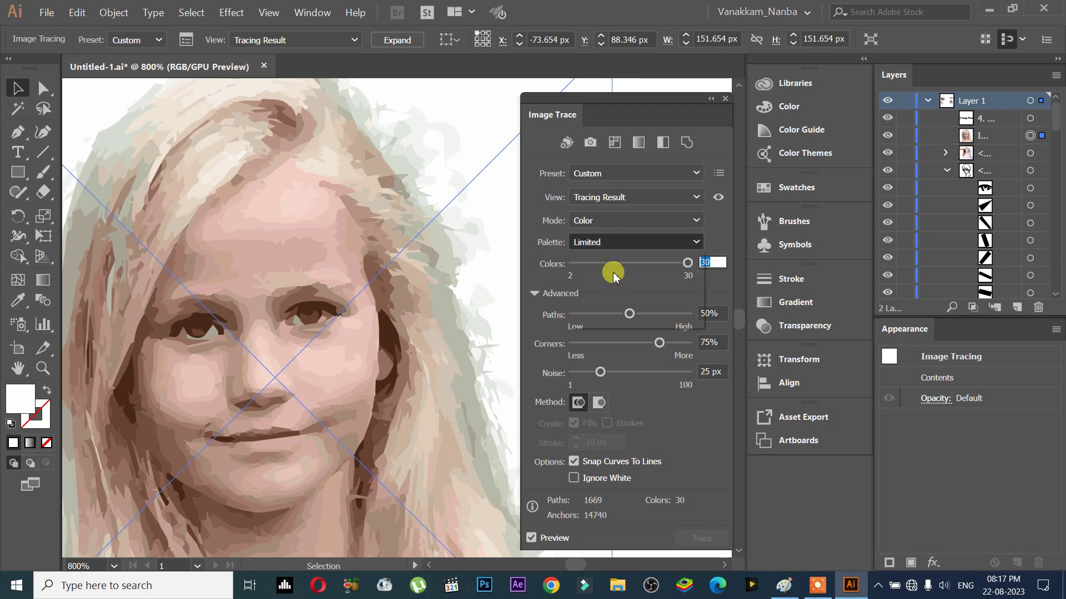
click(614, 244)
click(626, 297)
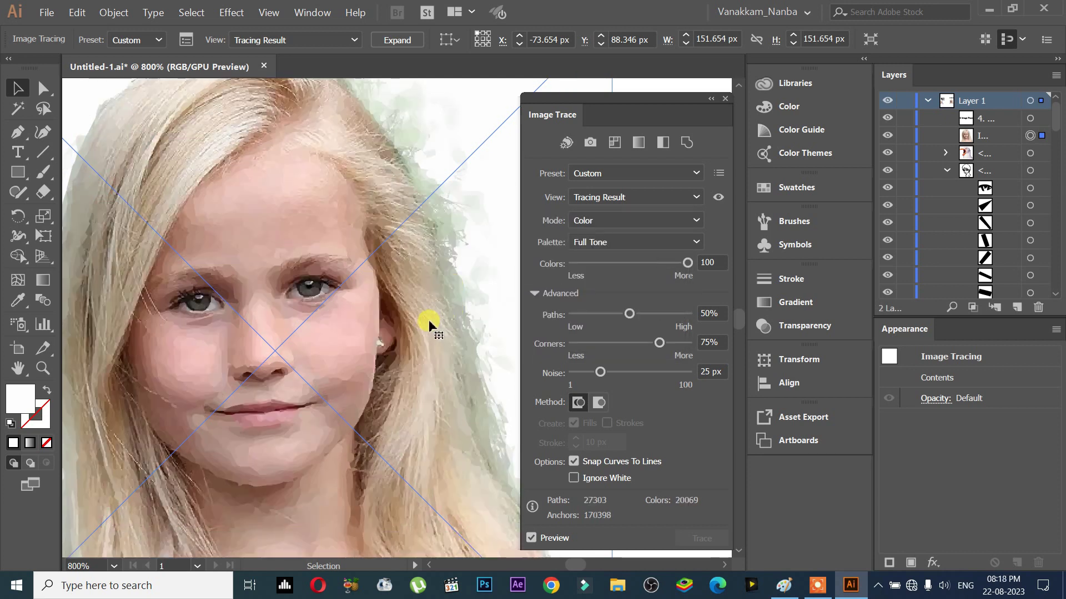
Zoom in on the traced eye and compare it with the source image.
scroll(428, 322, down, 2)
scroll(428, 327, down, 2)
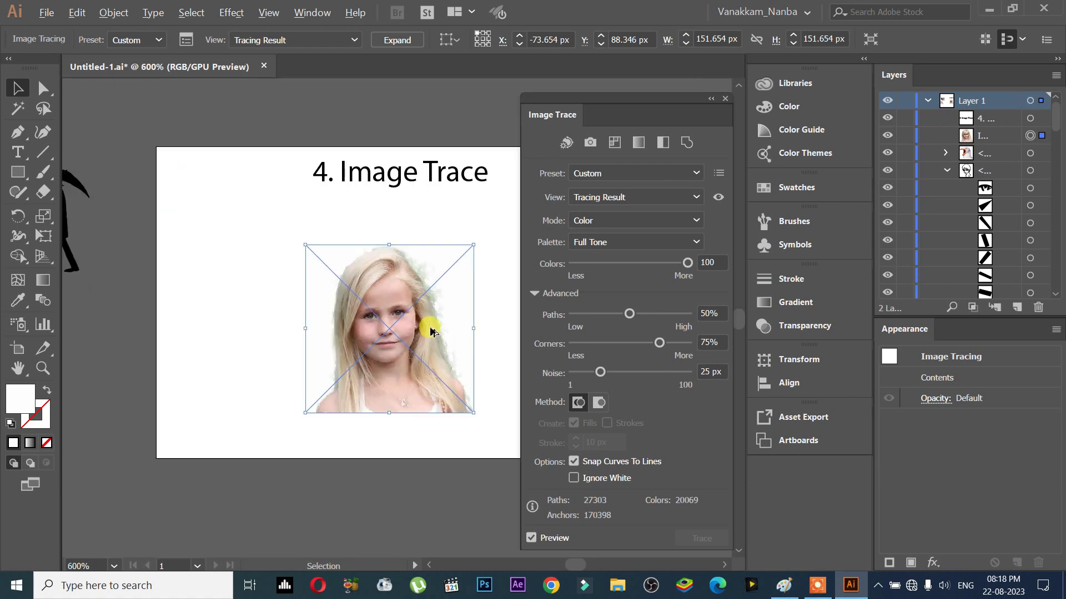
scroll(430, 333, up, 10)
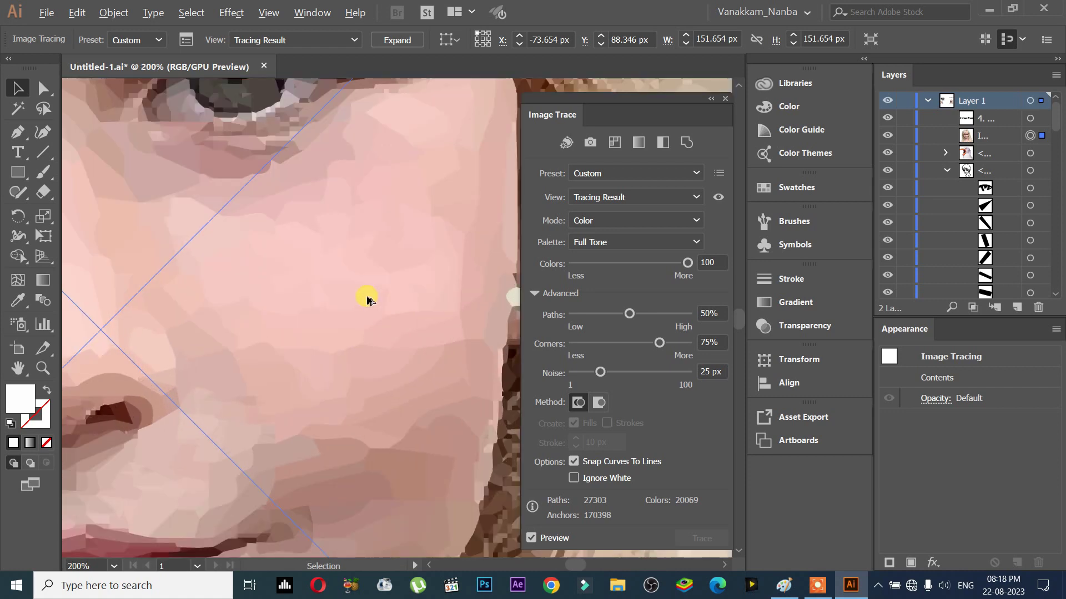
scroll(422, 458, down, 1)
drag(341, 267, 398, 422)
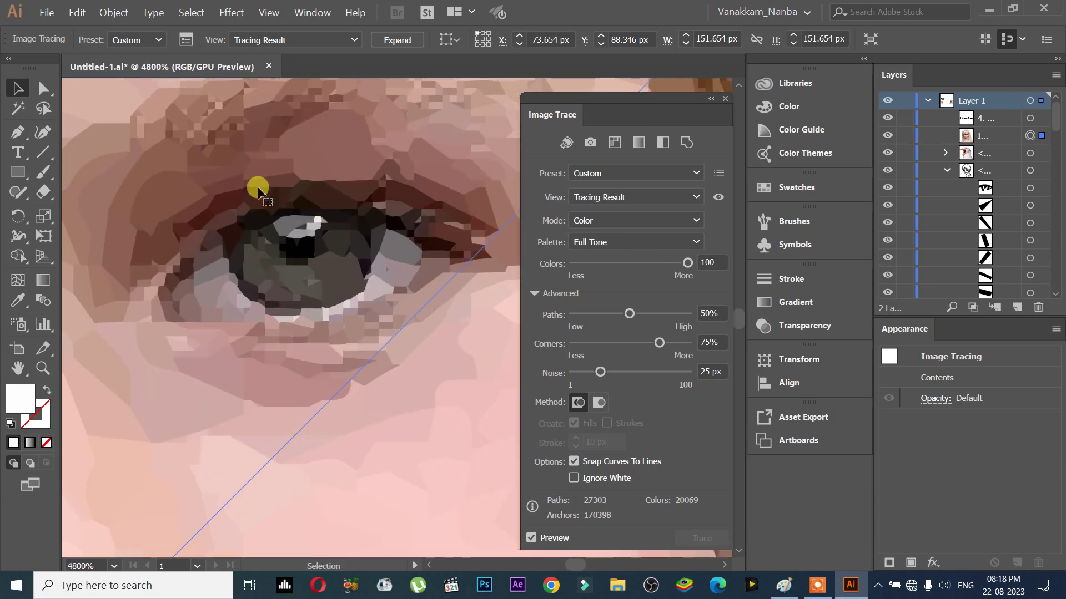
click(716, 198)
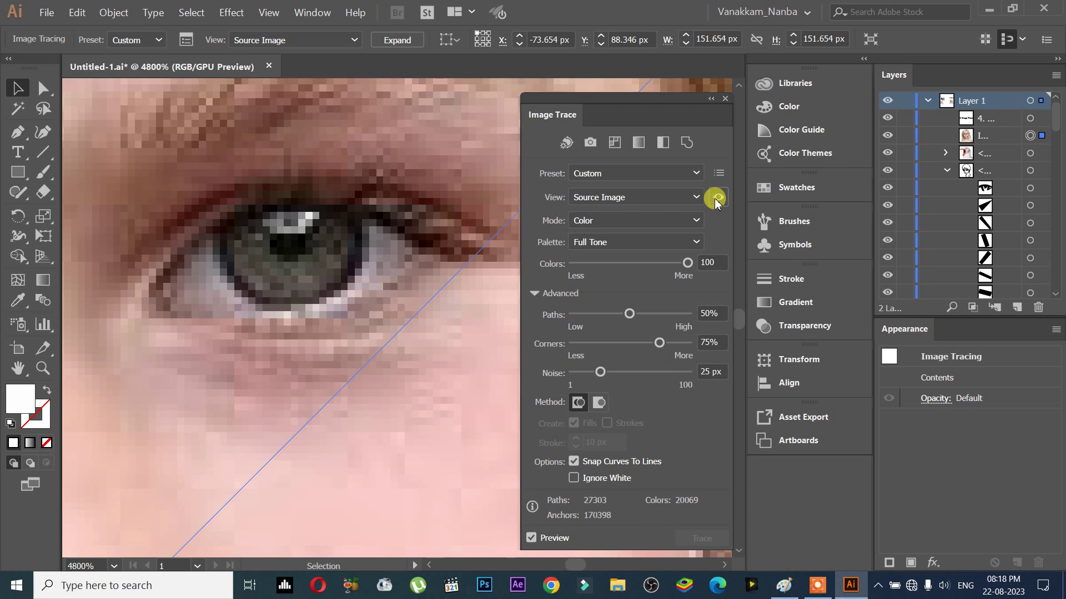
Zoom back out to the whole artboard and lower the Full Tone colours to 28.
scroll(244, 311, down, 7)
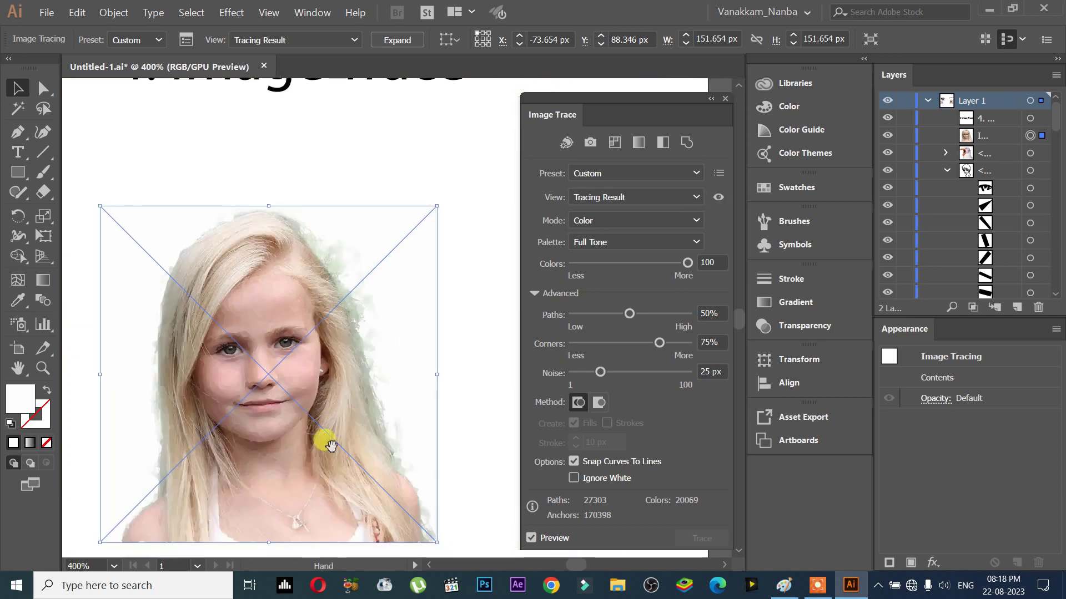
drag(331, 445, 340, 333)
scroll(365, 371, down, 3)
scroll(334, 332, up, 6)
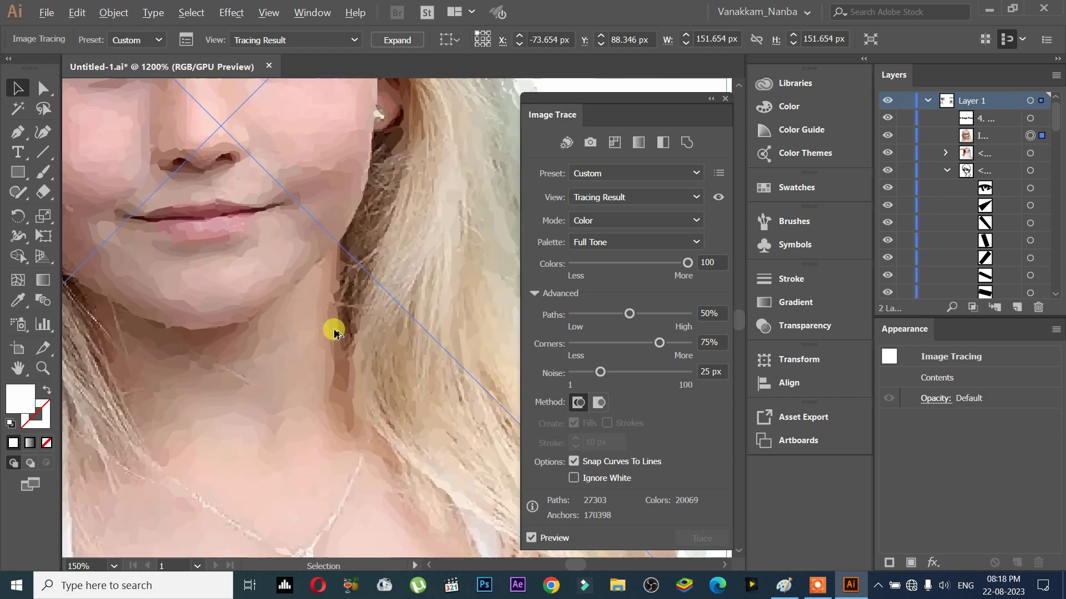
click(608, 265)
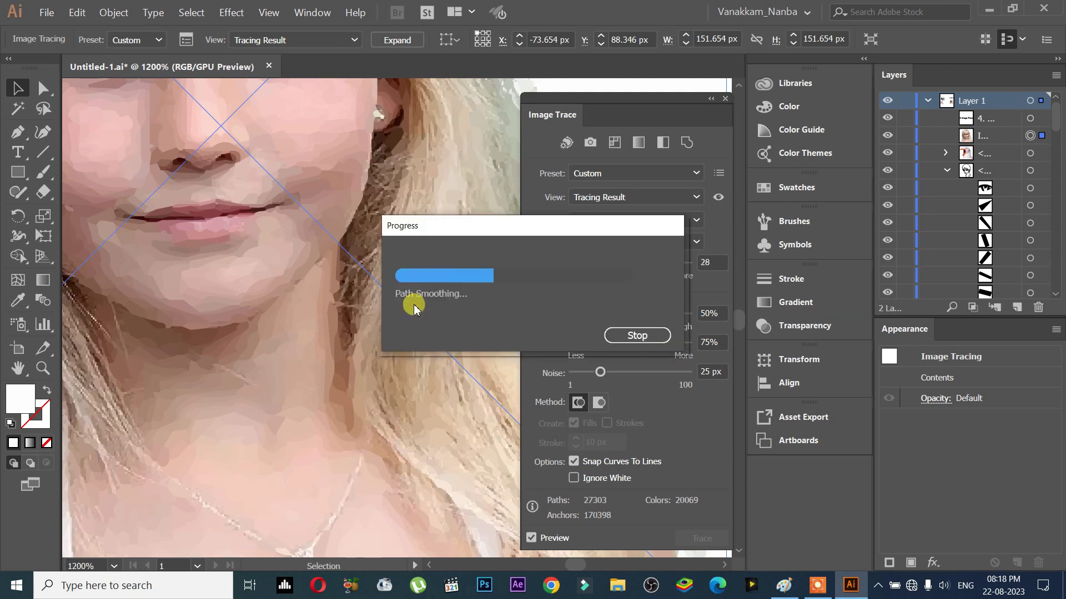
Set the girl portrait trace's Advanced sliders to 87 colours, 48% paths, 76% corners and 100 px noise.
scroll(413, 296, down, 4)
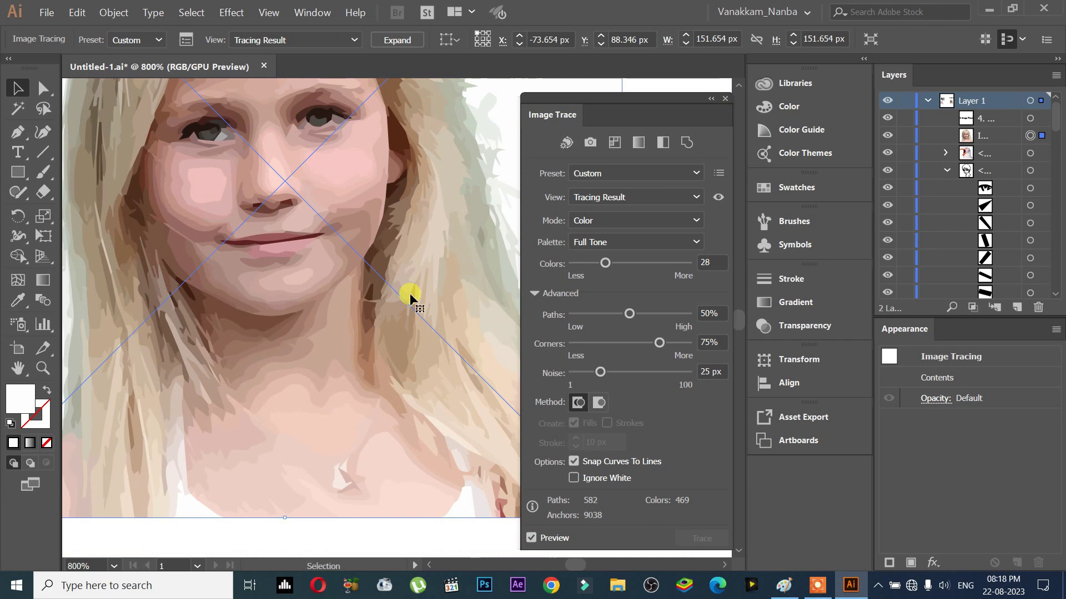
scroll(380, 291, up, 5)
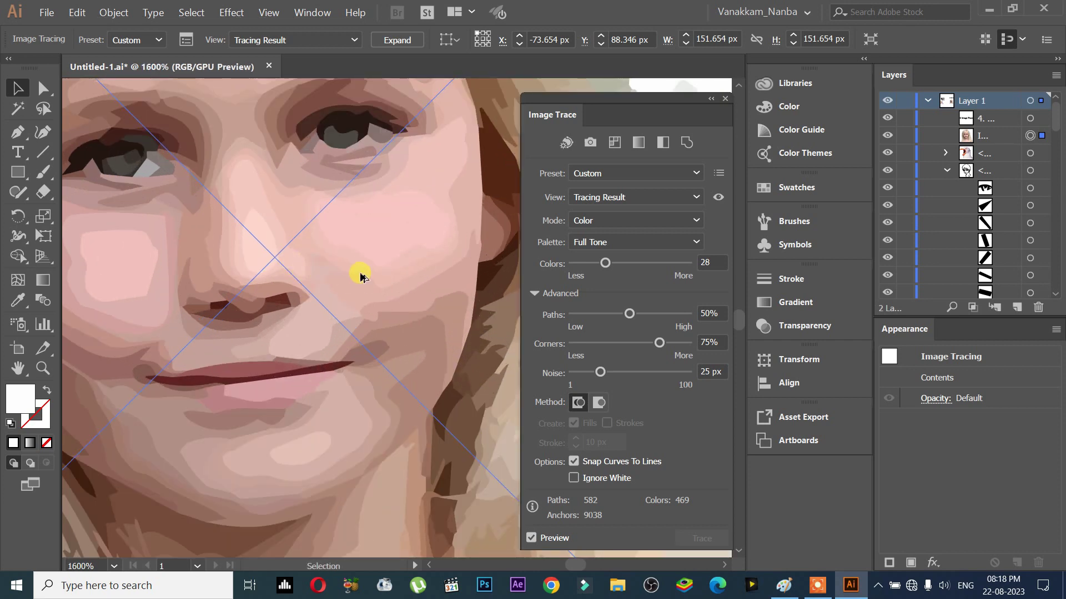
scroll(355, 274, down, 3)
drag(628, 316, 523, 316)
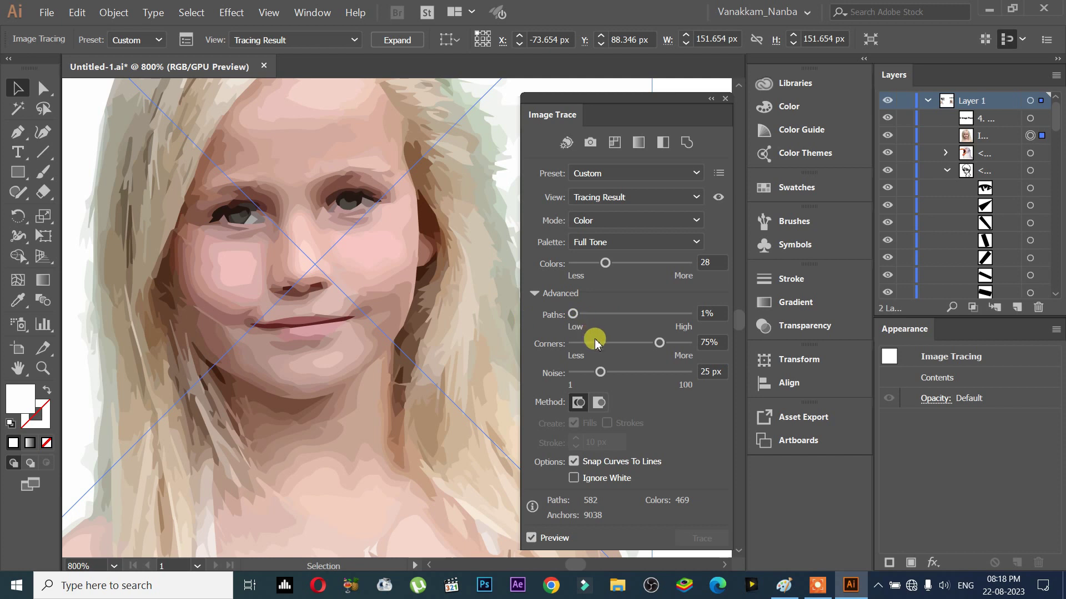
mouse_move(659, 343)
mouse_down()
mouse_move(573, 343)
mouse_move(688, 372)
mouse_up()
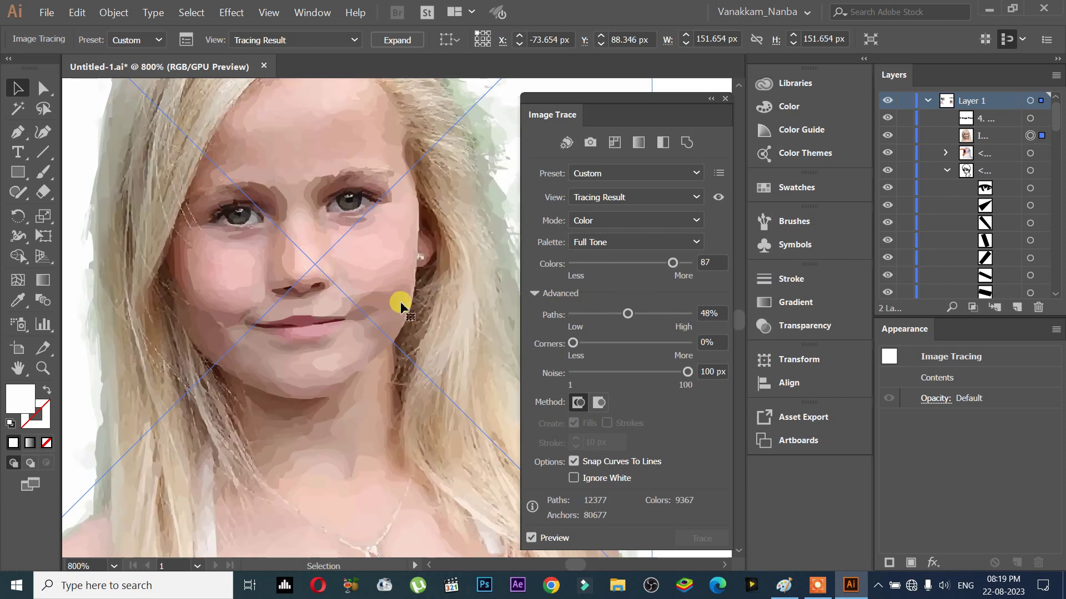
scroll(398, 302, down, 2)
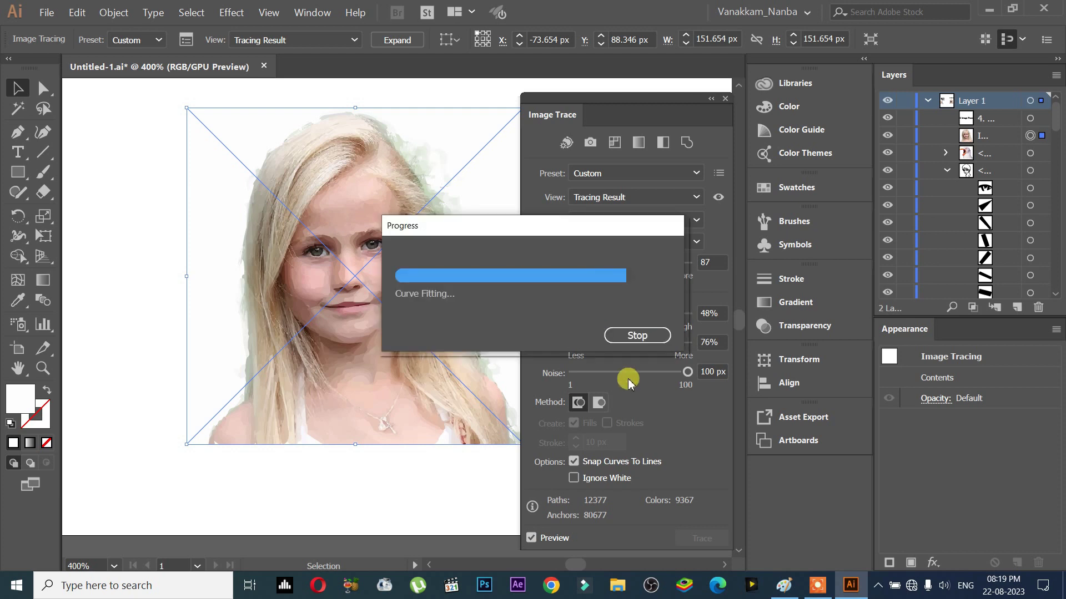
scroll(492, 353, down, 3)
scroll(483, 347, up, 3)
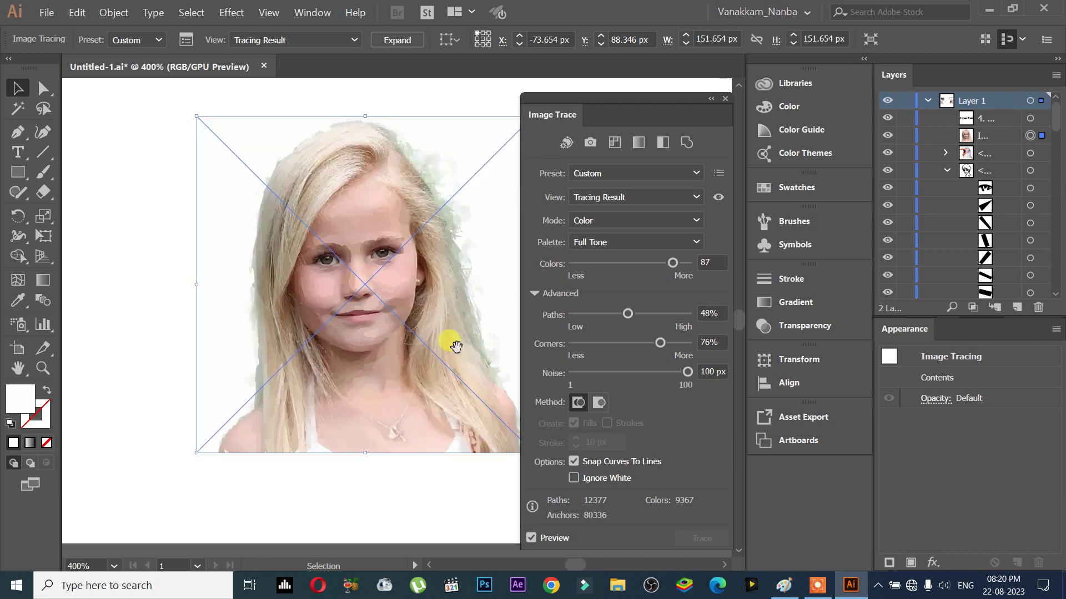
scroll(356, 326, up, 2)
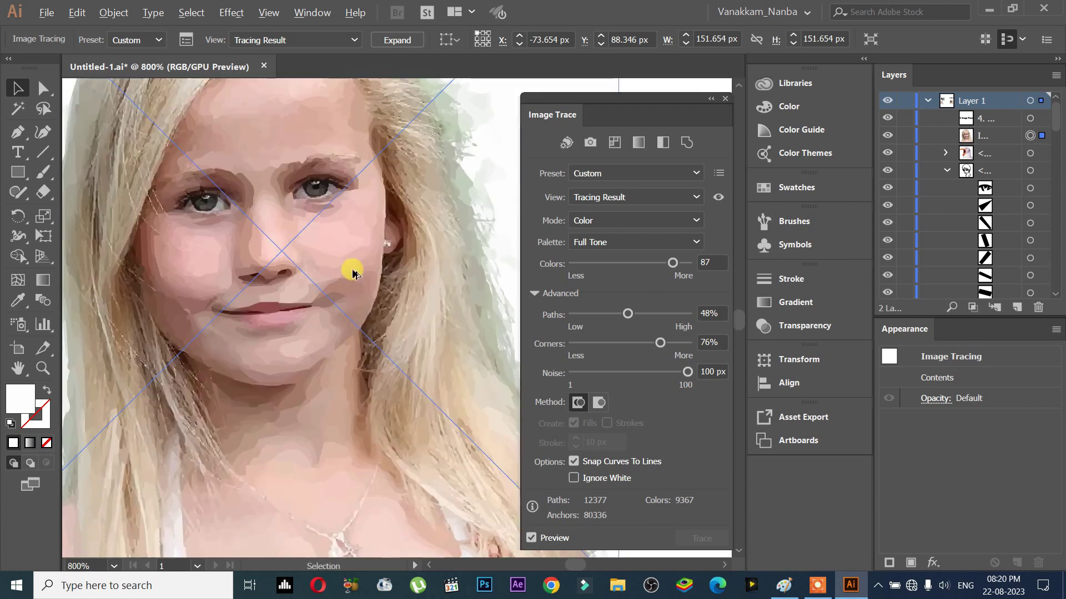
scroll(345, 267, down, 1)
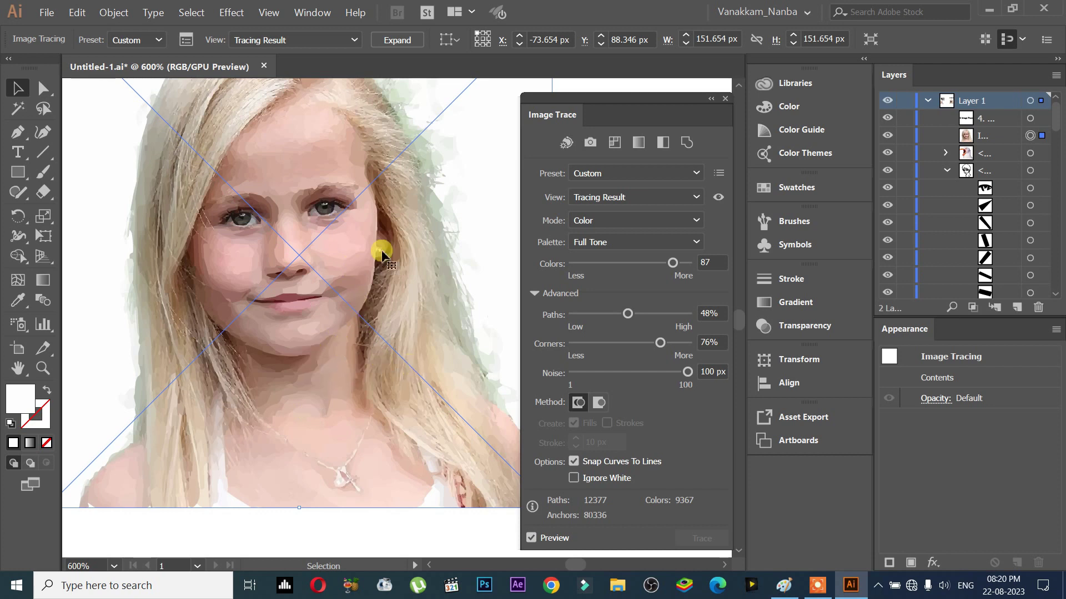
click(719, 199)
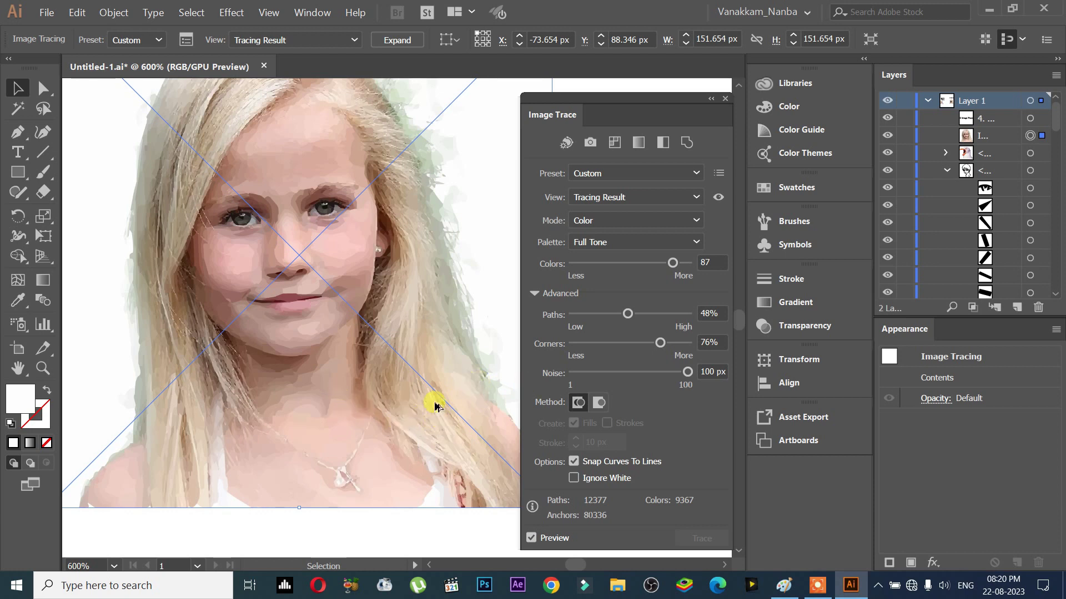
scroll(434, 407, down, 2)
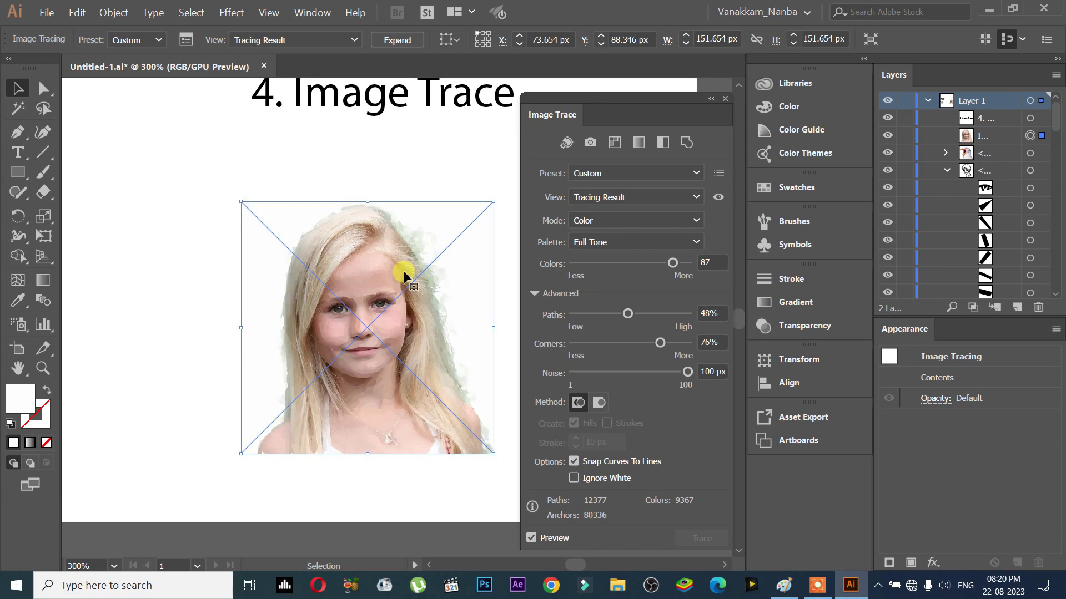
drag(718, 199, 718, 198)
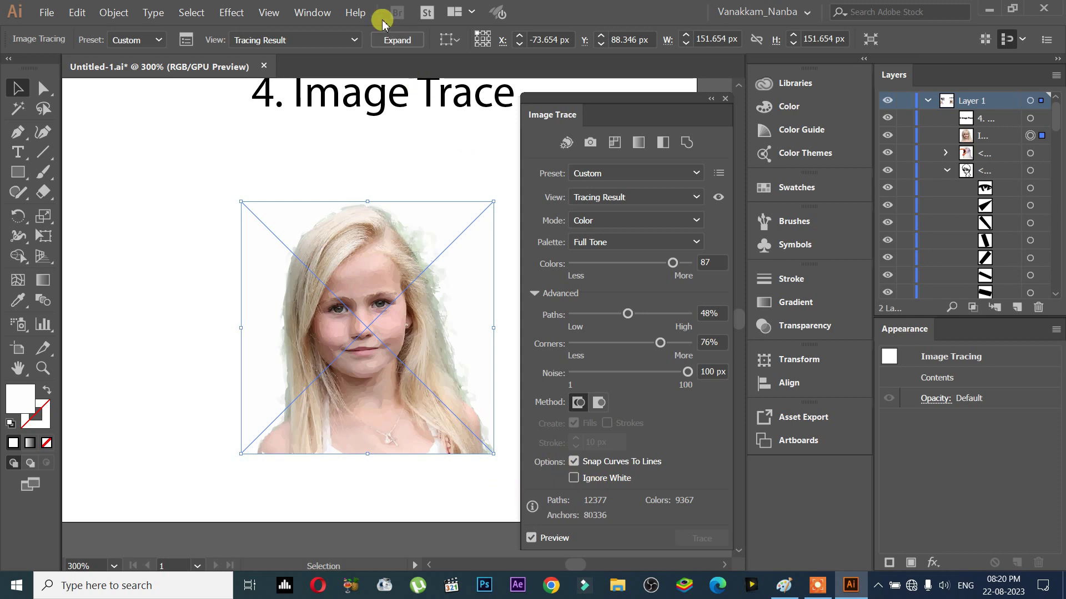
Expand the girl portrait trace into vector shapes, close the Image Trace panel and deselect.
click(404, 44)
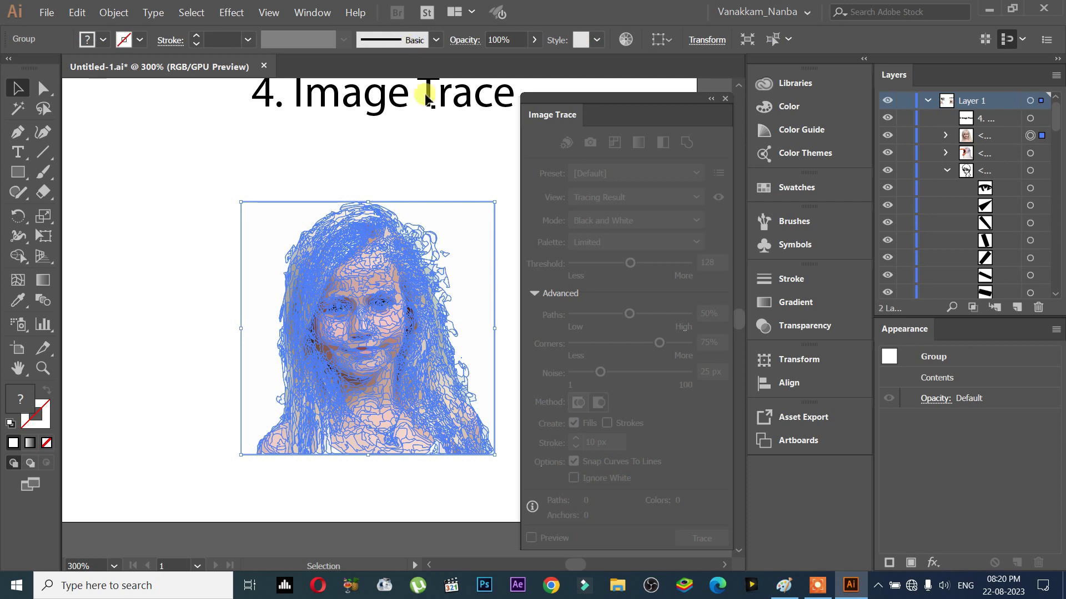
click(724, 100)
scroll(388, 340, up, 3)
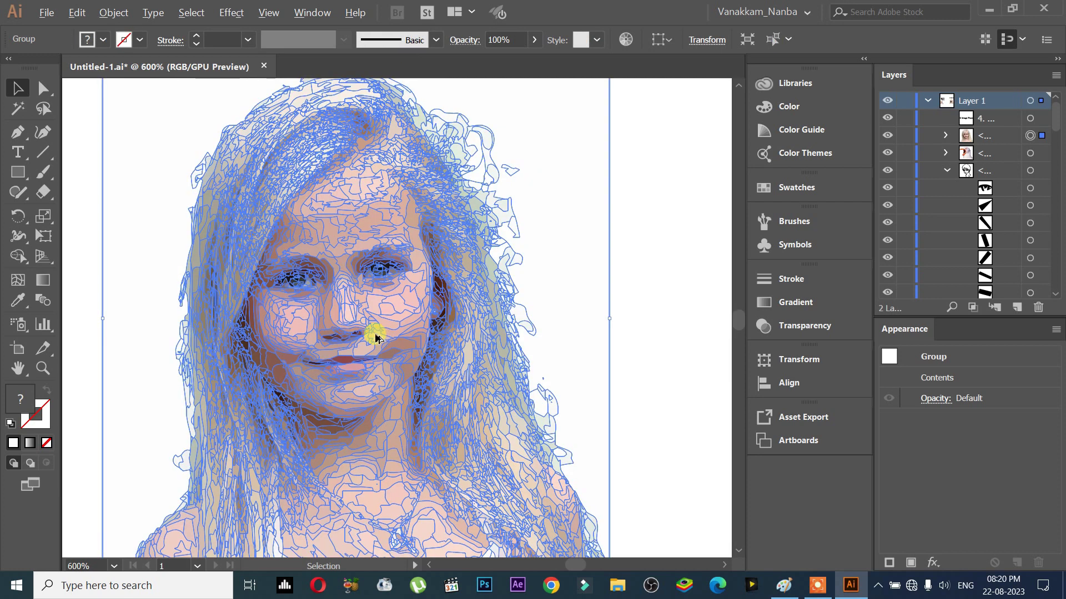
scroll(388, 308, down, 1)
scroll(397, 311, down, 1)
click(559, 297)
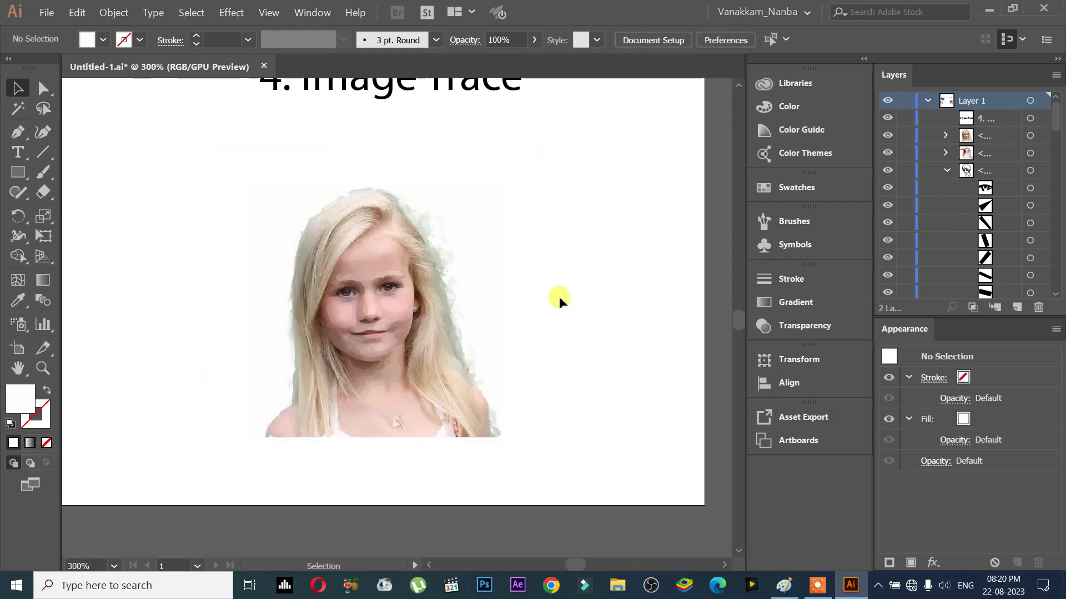
scroll(499, 322, down, 4)
Place the traced girl portrait at the lower right of the Image Trace artboard.
mouse_move(470, 338)
mouse_down()
mouse_move(299, 460)
mouse_move(281, 436)
mouse_move(361, 364)
mouse_move(341, 364)
mouse_move(511, 297)
mouse_move(502, 291)
mouse_up()
scroll(286, 436, up, 3)
scroll(286, 431, down, 4)
mouse_move(305, 302)
mouse_down()
mouse_move(436, 303)
mouse_move(460, 319)
mouse_up()
Move the seagull onto the artboard beside the girl, recentre the view and deselect.
drag(353, 265, 438, 281)
scroll(431, 278, up, 3)
drag(522, 257, 474, 292)
scroll(473, 296, up, 1)
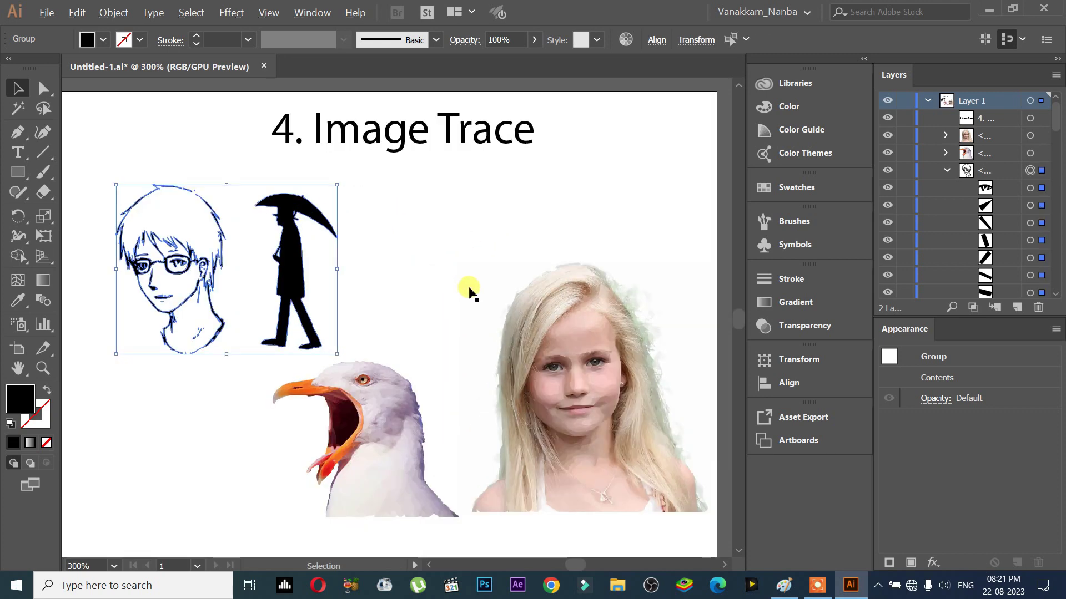
click(265, 411)
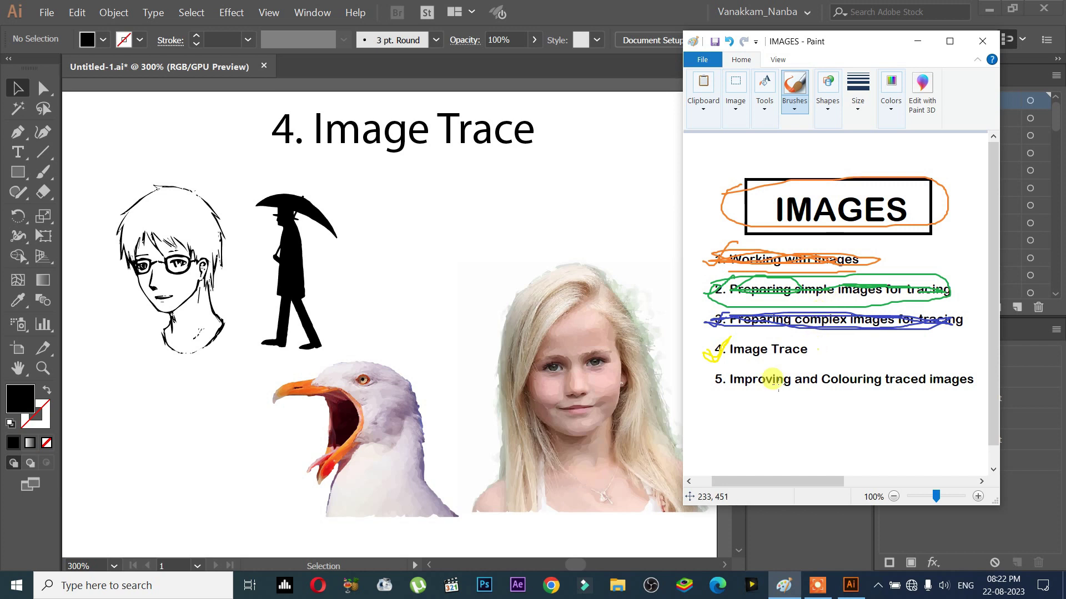
Draw a yellow highlight stroke over the '4. Image Trace' checklist item.
mouse_move(716, 348)
mouse_down()
mouse_move(818, 342)
mouse_move(705, 351)
mouse_move(803, 340)
mouse_up()
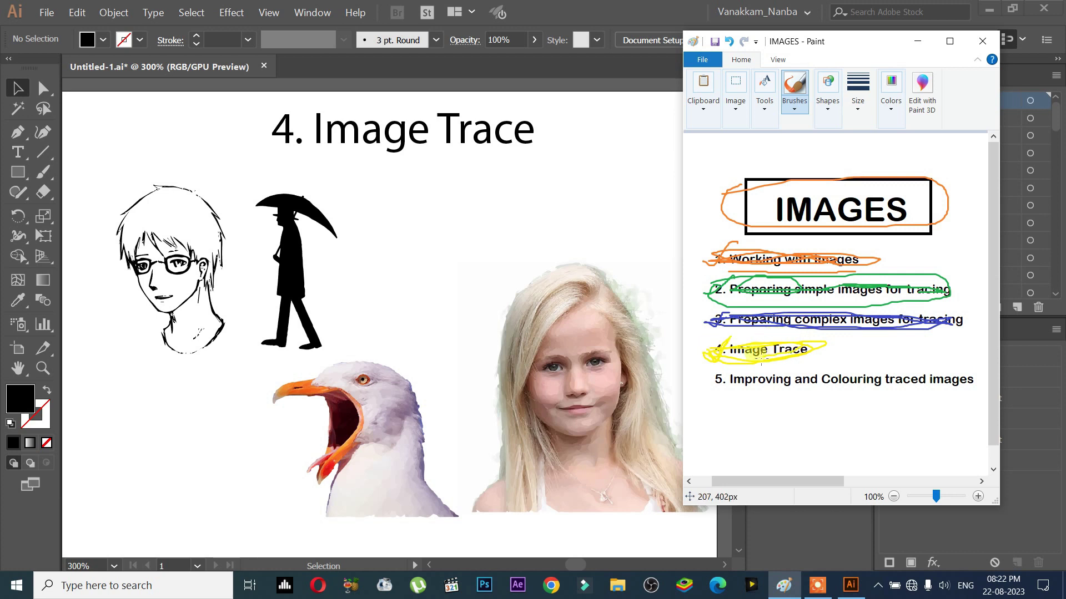